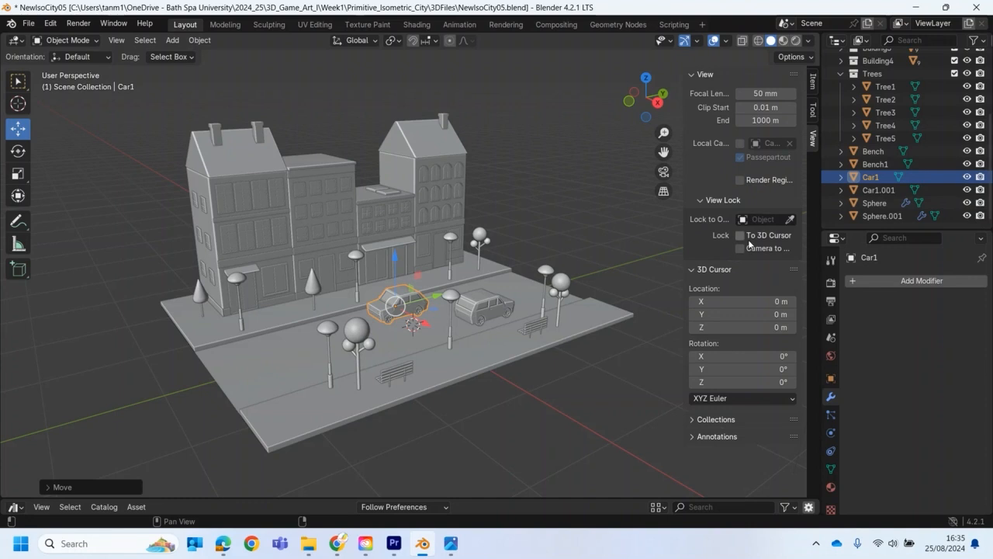
- Enable Camera to View in the sidebar's view lock settings and orbit the camera view to a more frontal angle on the city
click(615, 168)
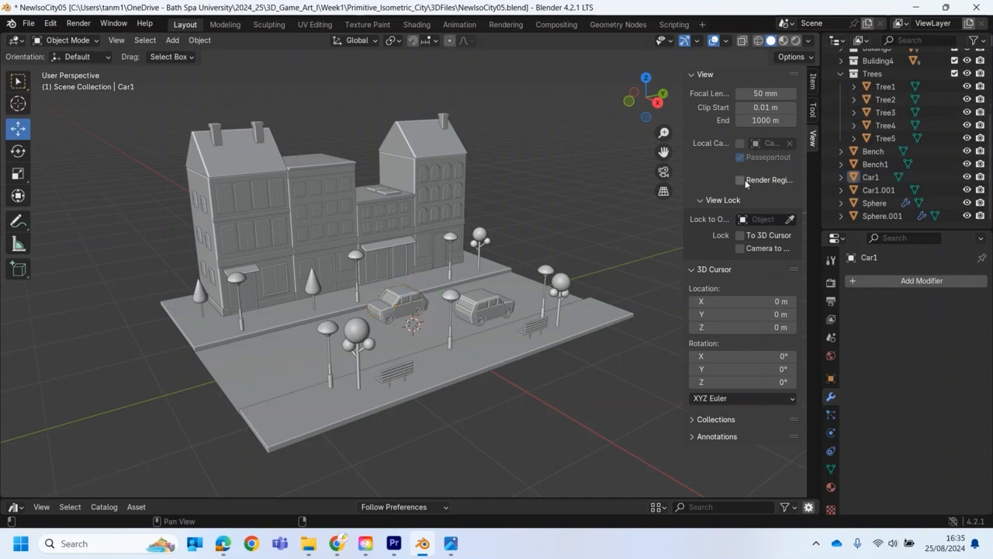
key(n)
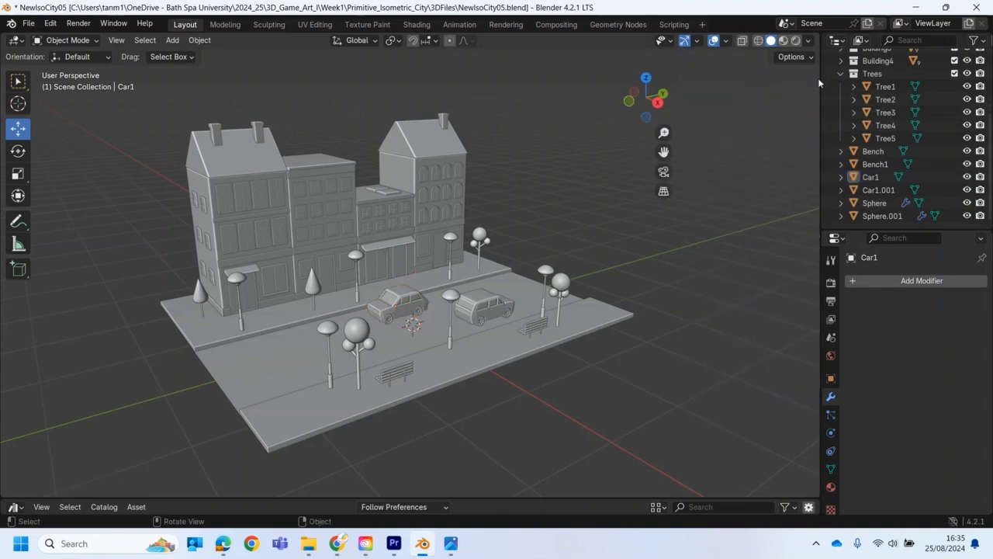
click(818, 78)
click(813, 89)
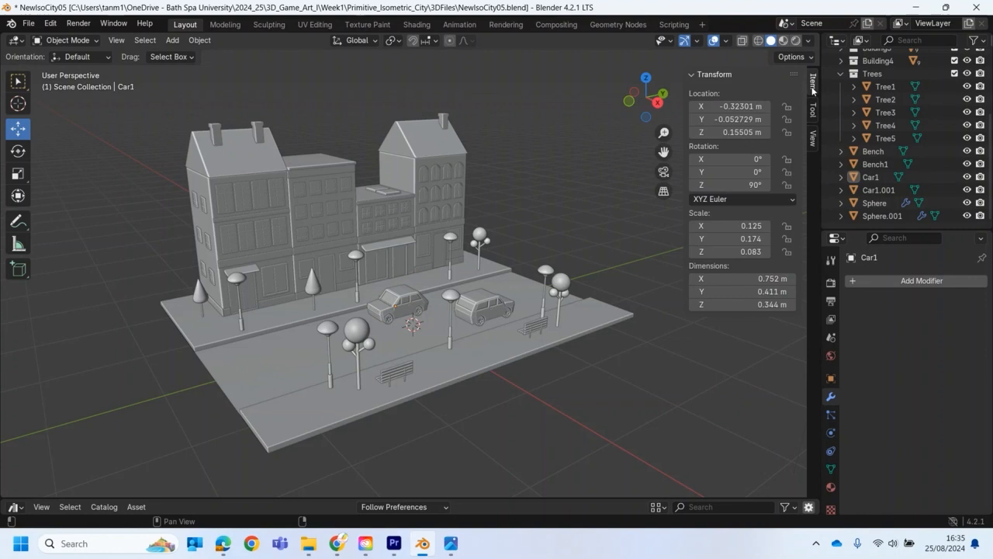
click(813, 139)
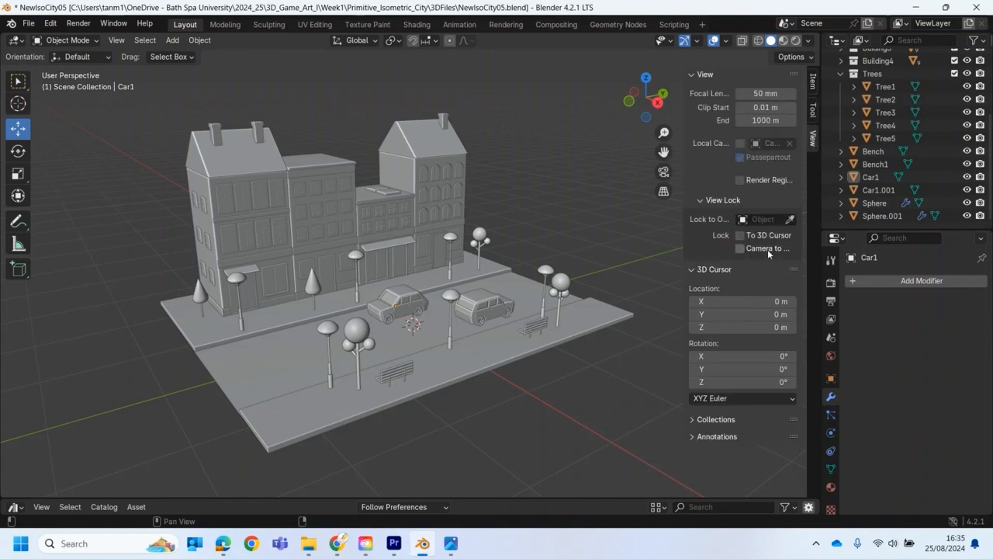
click(739, 248)
drag(679, 243, 670, 243)
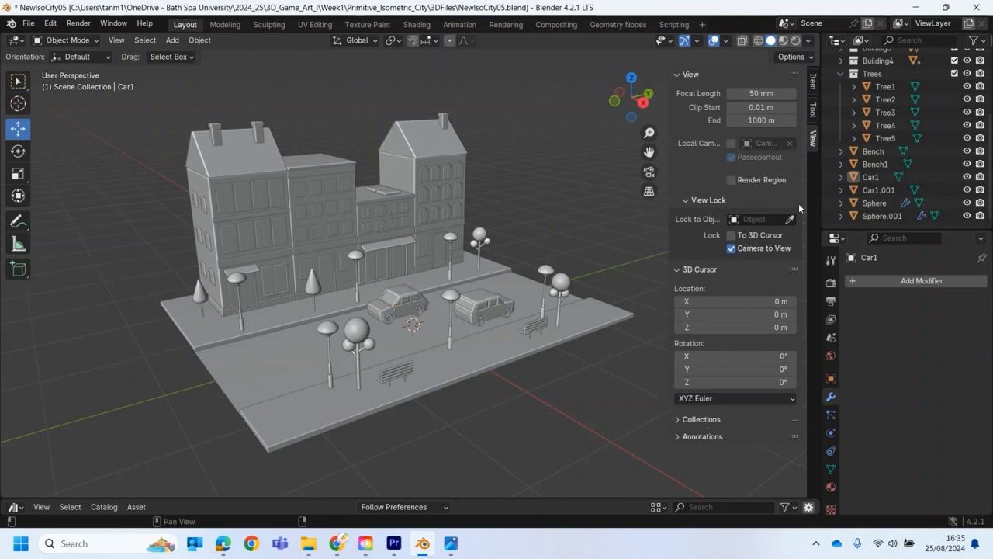
key(KP_0)
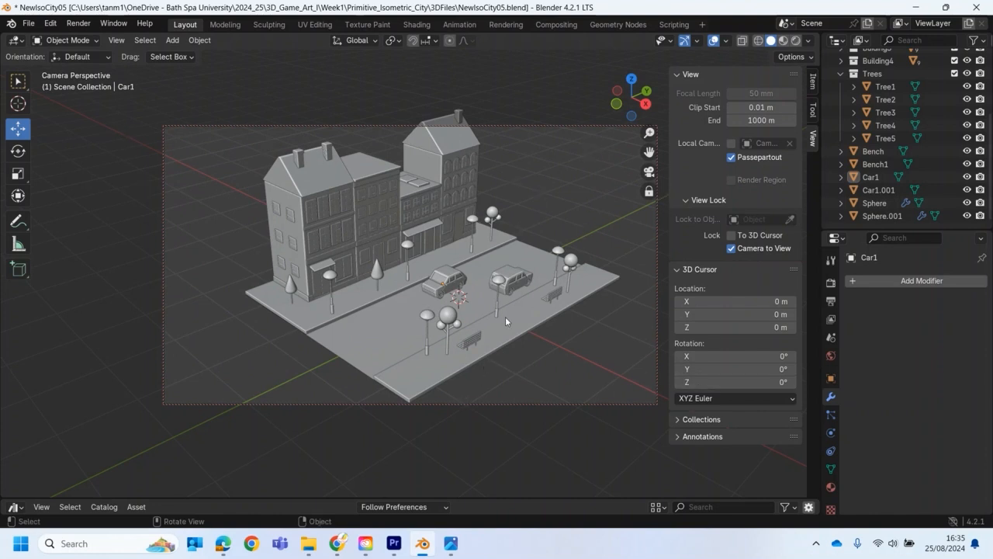
middle_drag(528, 303, 540, 267)
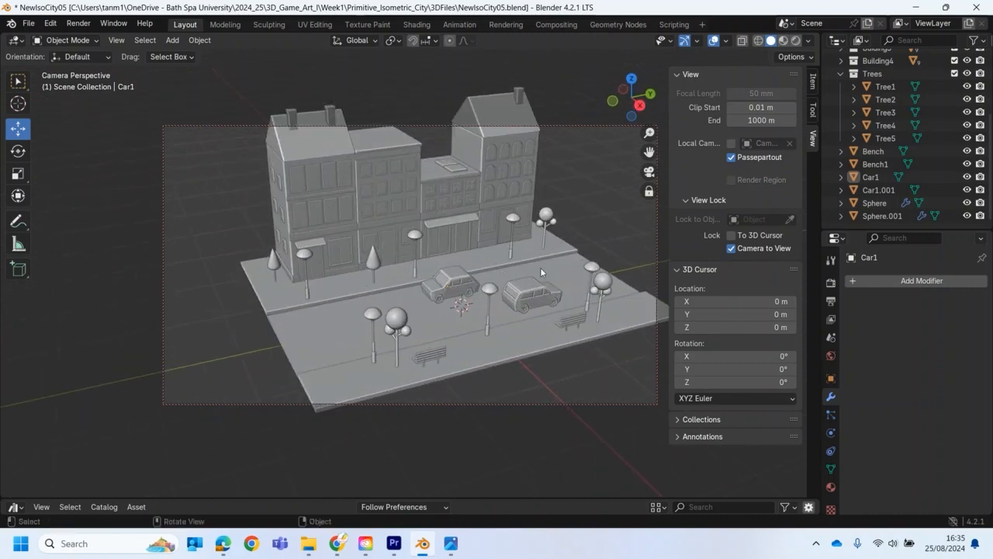
- Unlock the camera from the view to orbit the scene freely, and lock it again in camera view
click(733, 249)
mouse_move(596, 290)
middle_down()
mouse_move(612, 288)
mouse_move(425, 304)
mouse_move(611, 297)
mouse_move(561, 318)
mouse_move(602, 287)
middle_up()
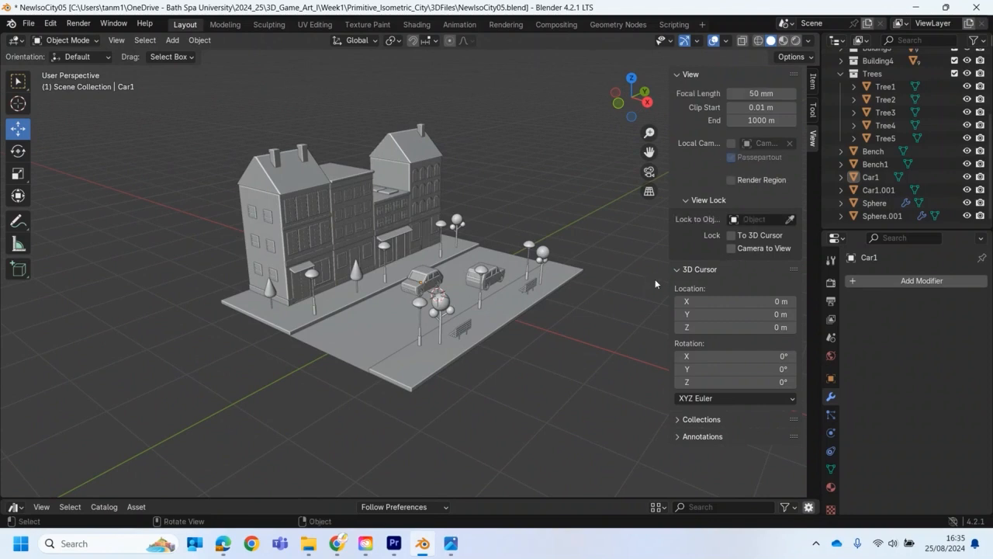
key(KP_0)
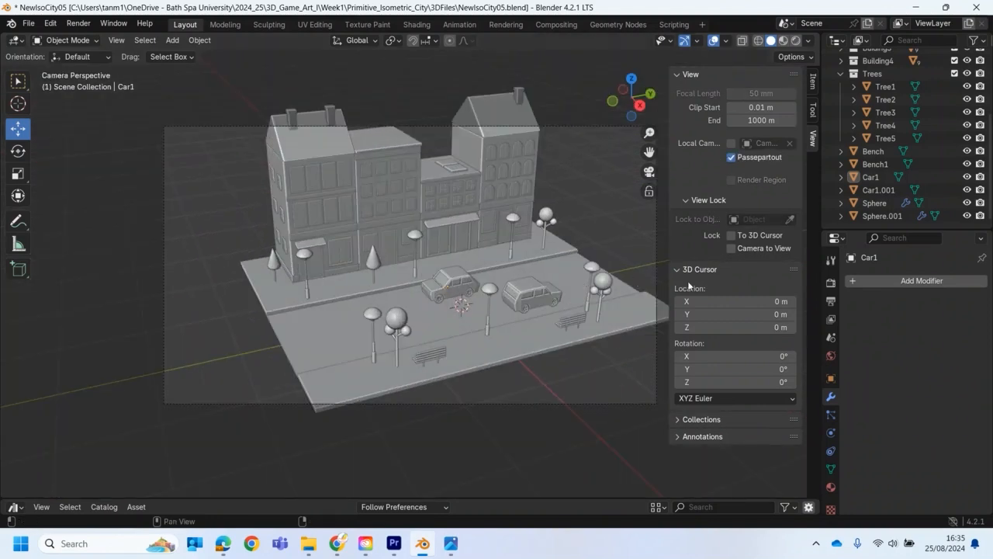
click(731, 249)
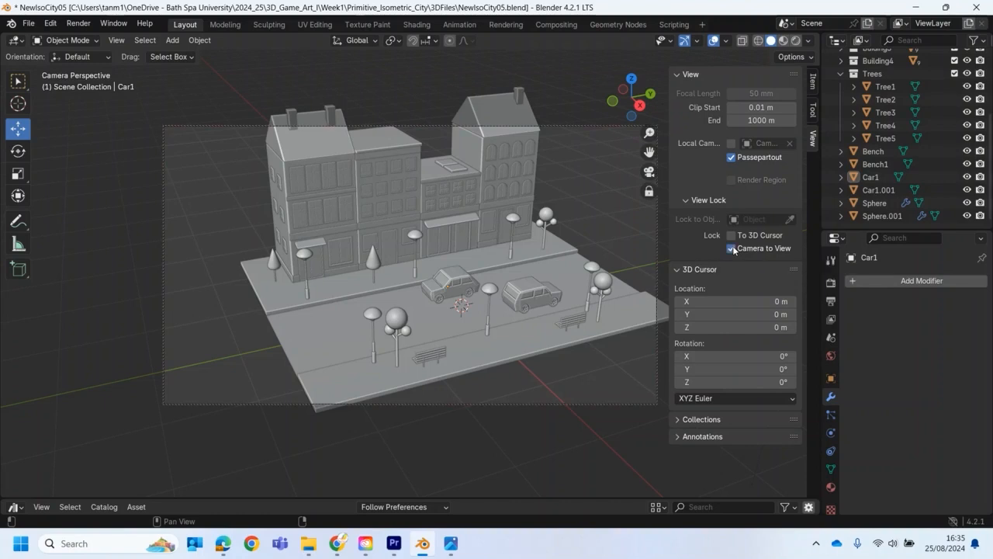
- Reframe the locked camera so the whole city block fits in frame, using RenderShotIso.png as the reference
middle_drag(590, 248, 506, 278)
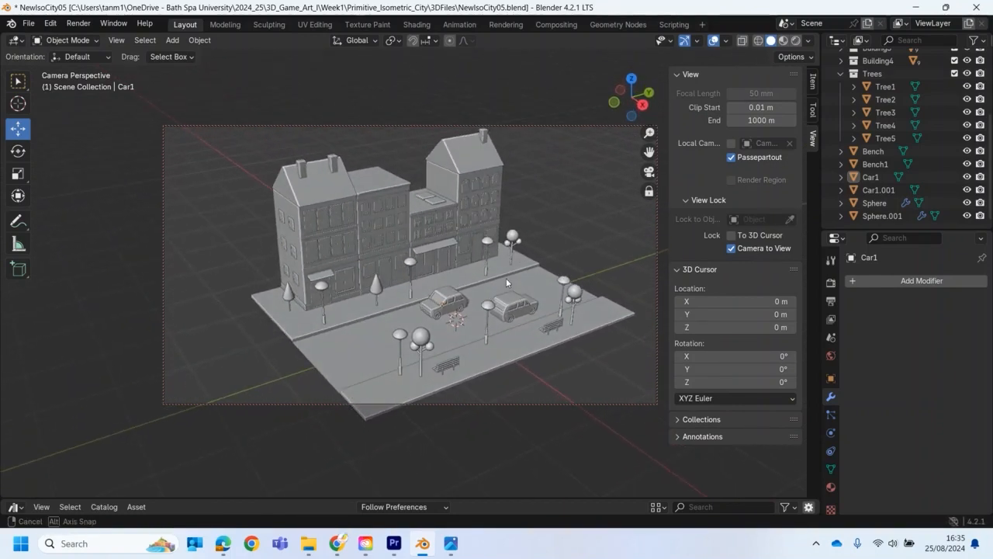
click(453, 545)
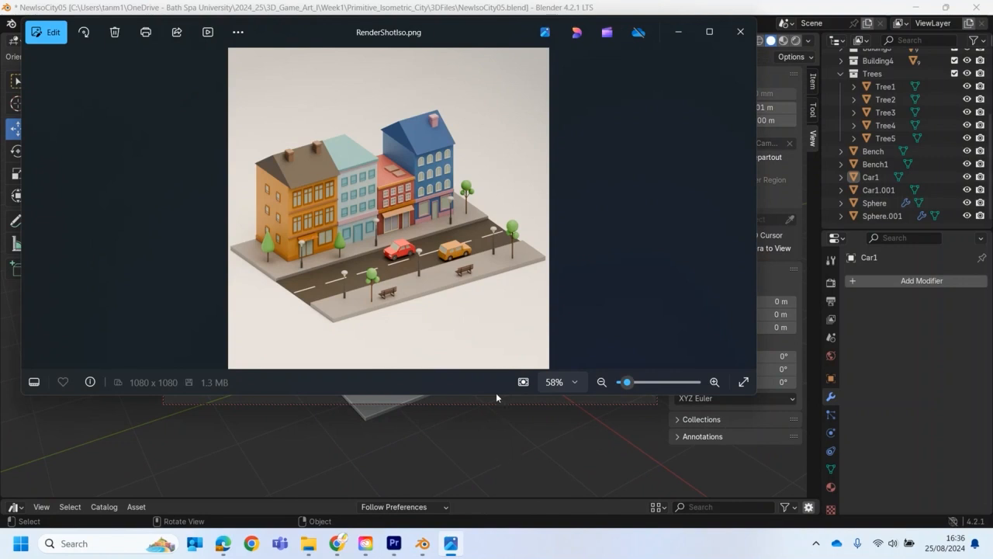
click(379, 415)
middle_drag(379, 419, 411, 308)
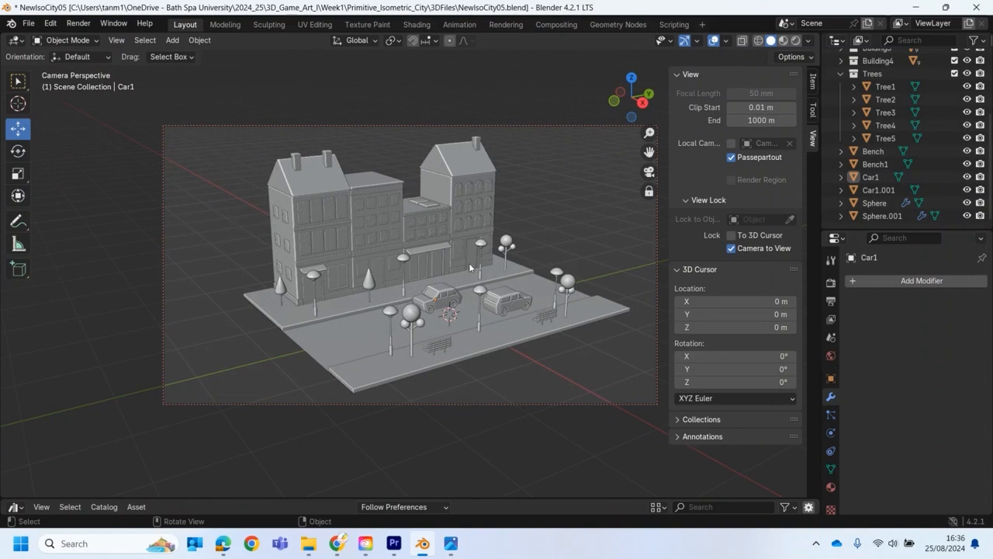
click(411, 346)
mouse_move(454, 355)
mouse_down()
mouse_move(405, 361)
mouse_move(448, 336)
mouse_up()
click(401, 351)
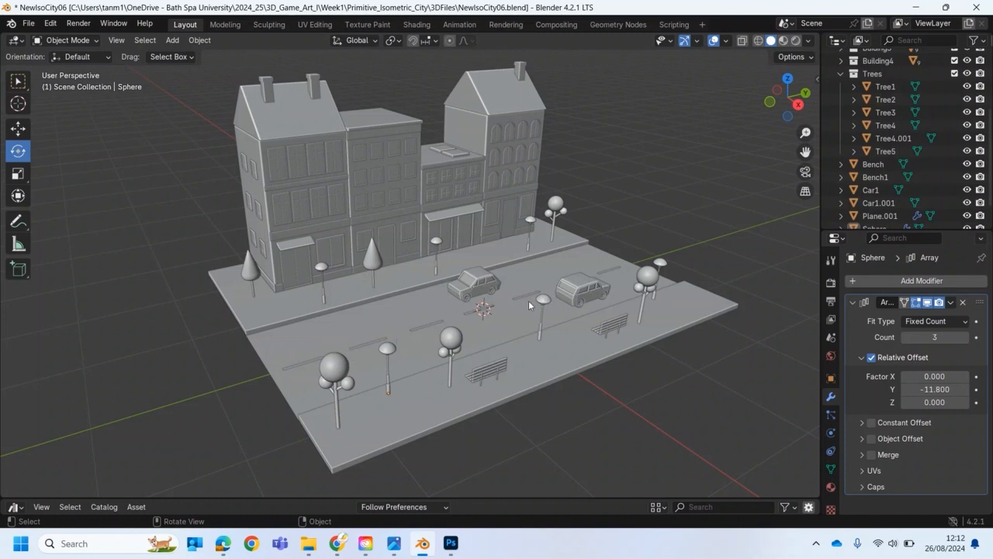
- View the city through the existing camera and add a second camera to the scene
middle_drag(511, 351, 484, 347)
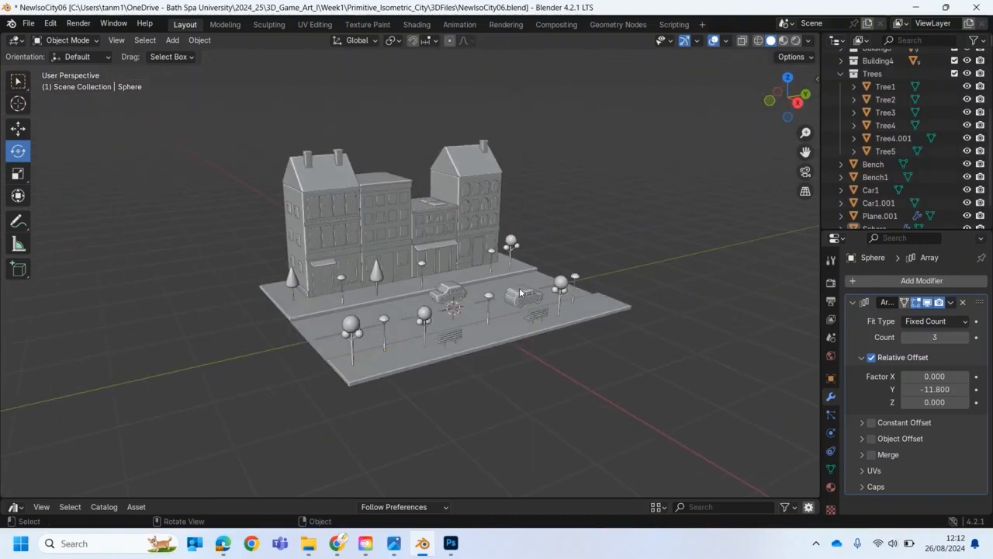
key(KP_0)
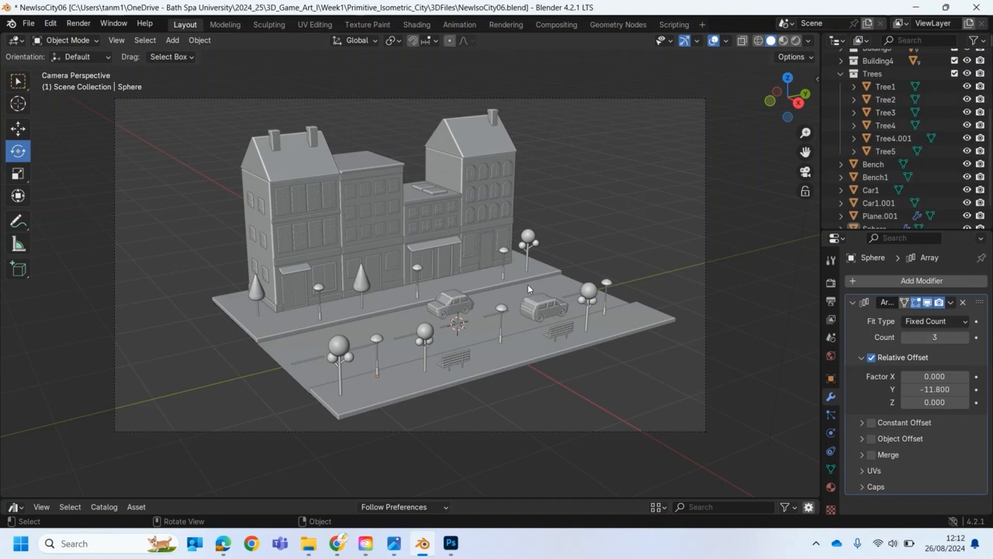
scroll(932, 158, up, 5)
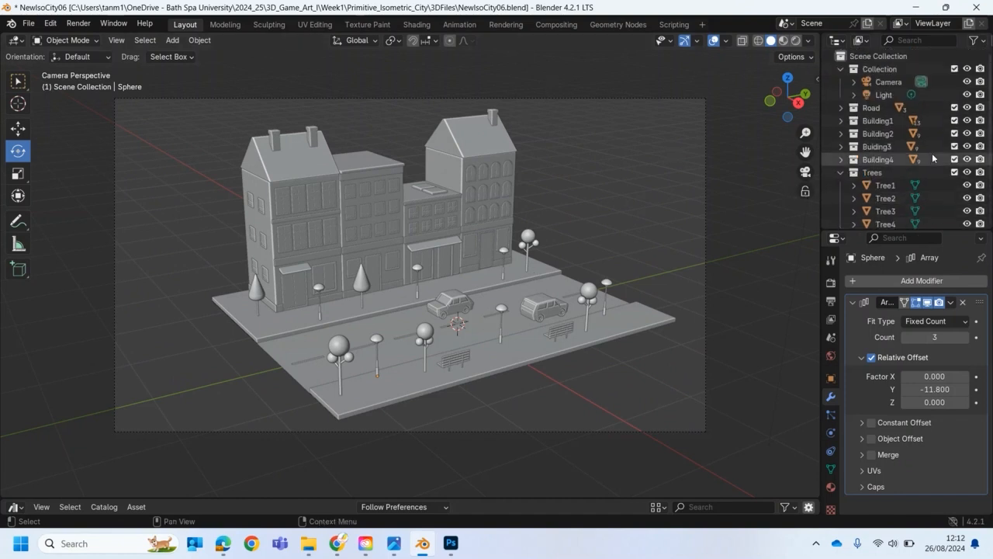
click(889, 81)
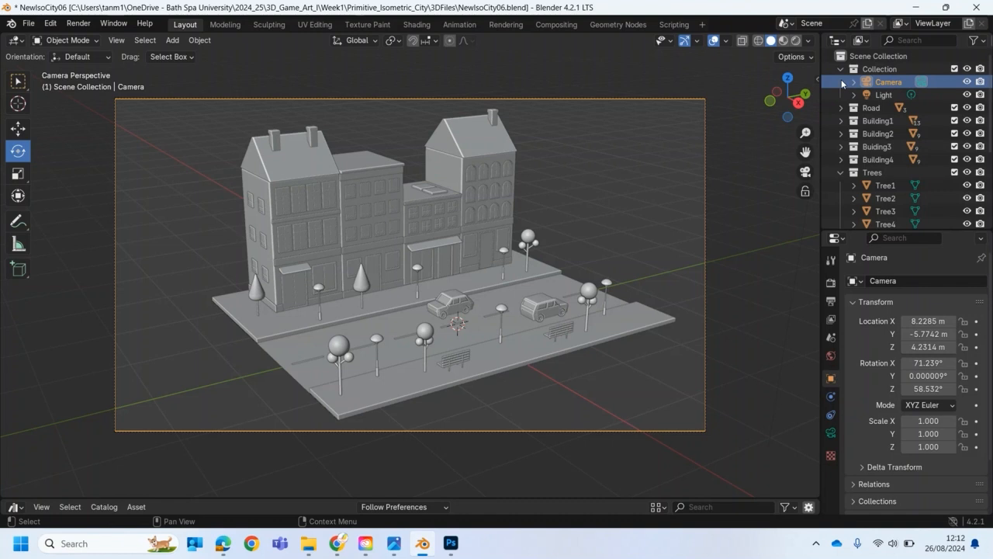
click(169, 40)
mouse_move(172, 57)
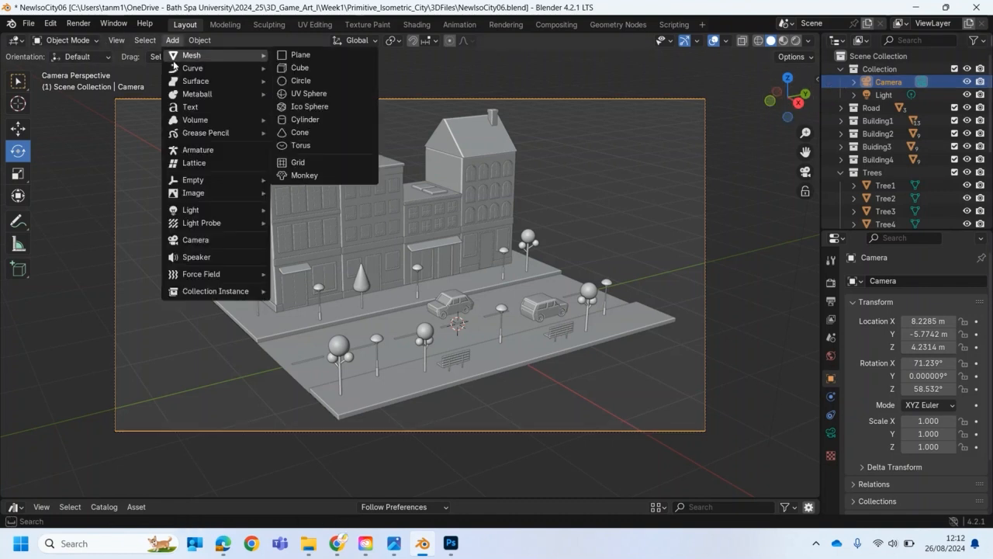
click(191, 242)
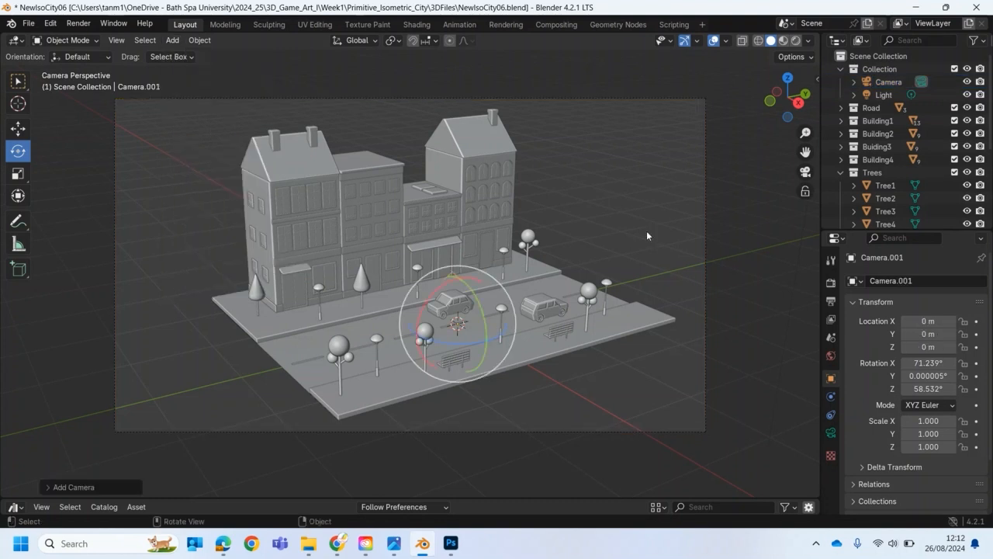
- Rename the new camera object as IsoCam
scroll(888, 165, down, 5)
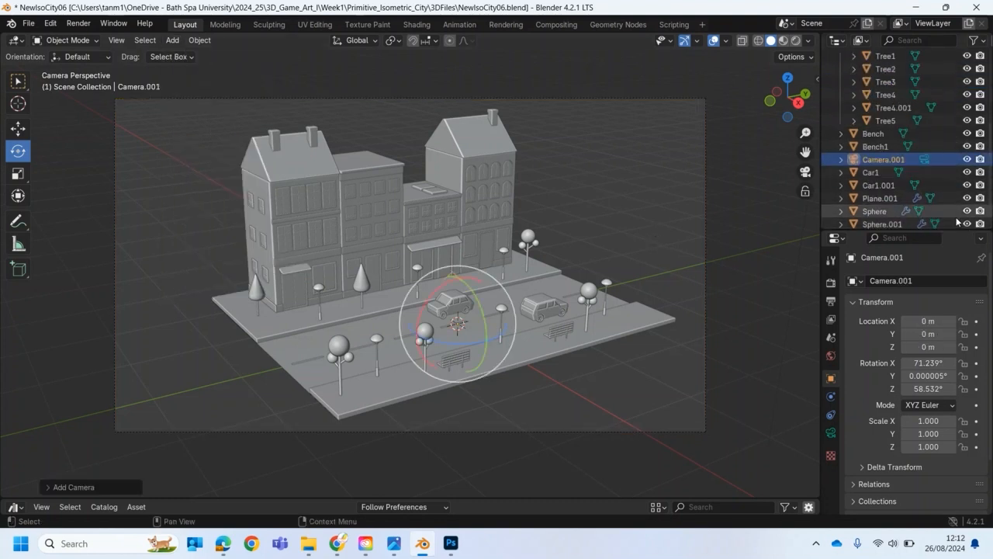
double_click(886, 163)
key(BackSpace)
text(IsoCam)
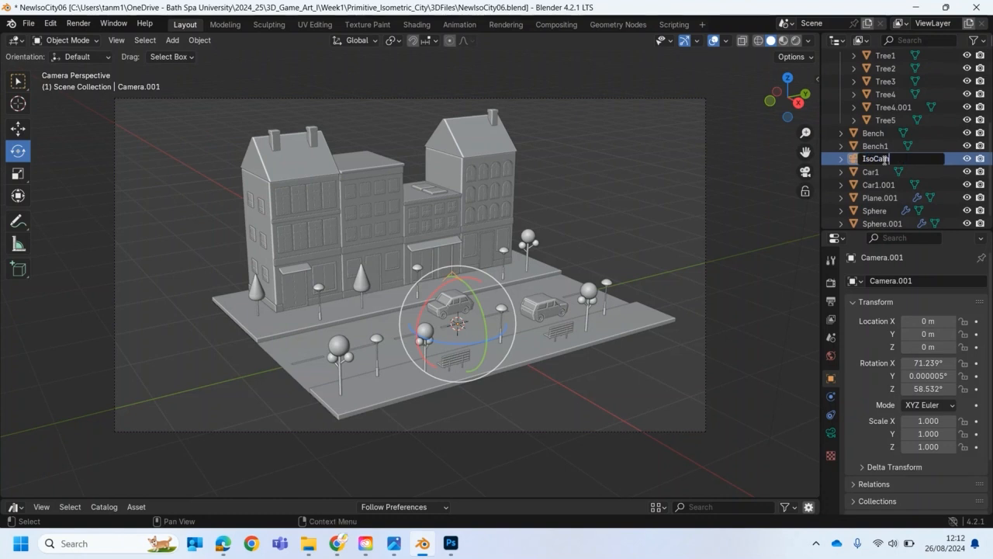
key(Return)
- Expand the IsoCam object, rename its camera data as IsoCam, and collapse it again
click(842, 184)
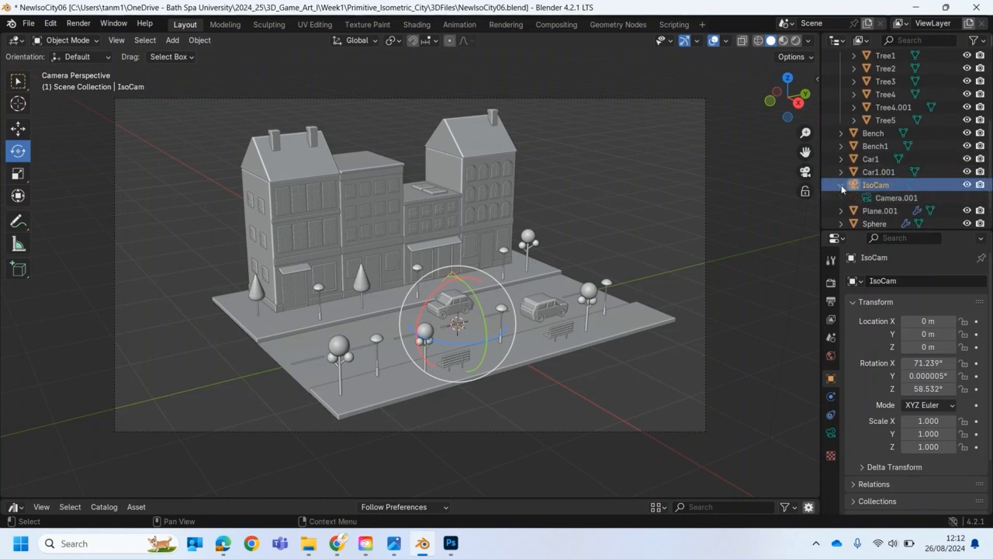
click(904, 199)
double_click(904, 197)
scroll(904, 198, down, 1)
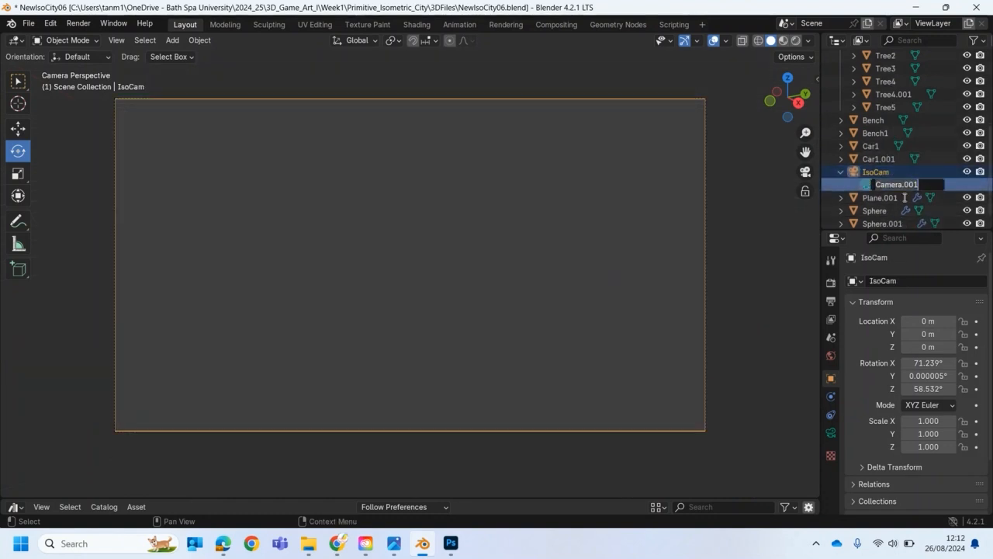
text(IsoCam)
key(Return)
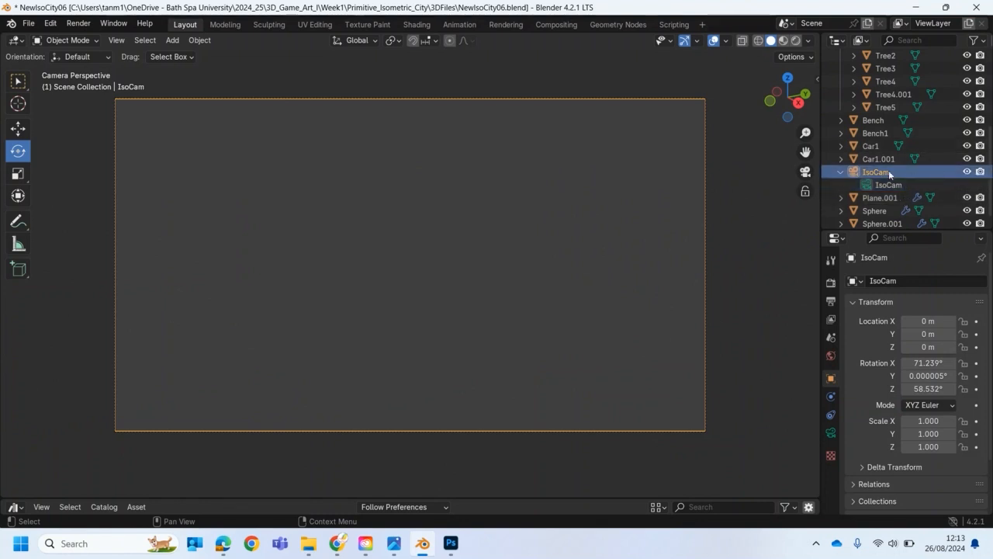
click(841, 172)
- Select the original camera and leave the empty IsoCam view for the free perspective view of the city
scroll(921, 191, up, 2)
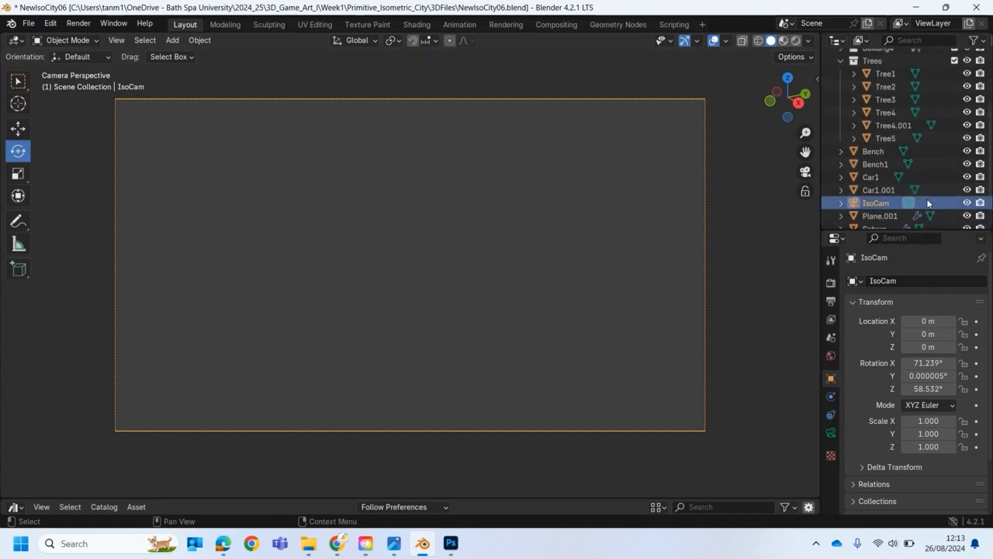
drag(930, 203, 860, 208)
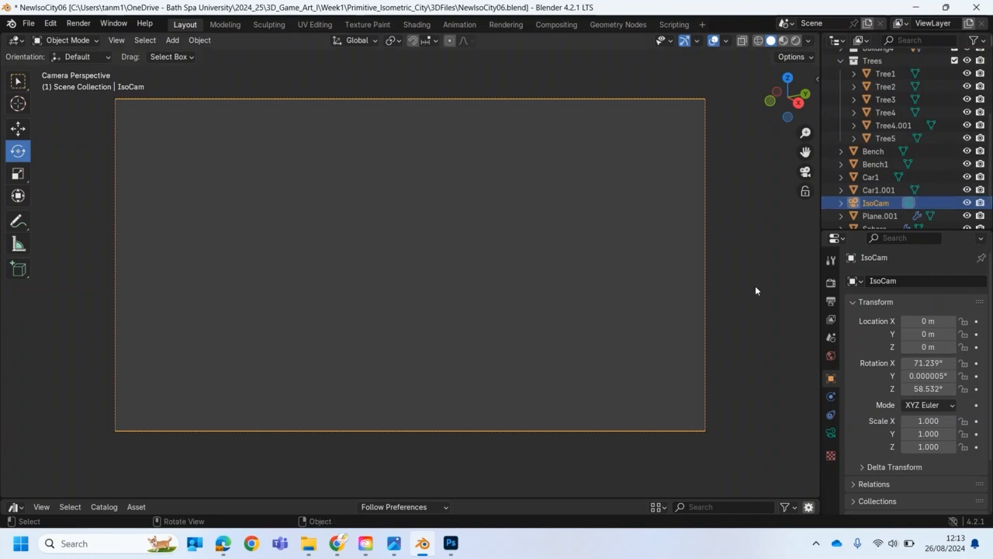
key(ctrl+z)
click(117, 40)
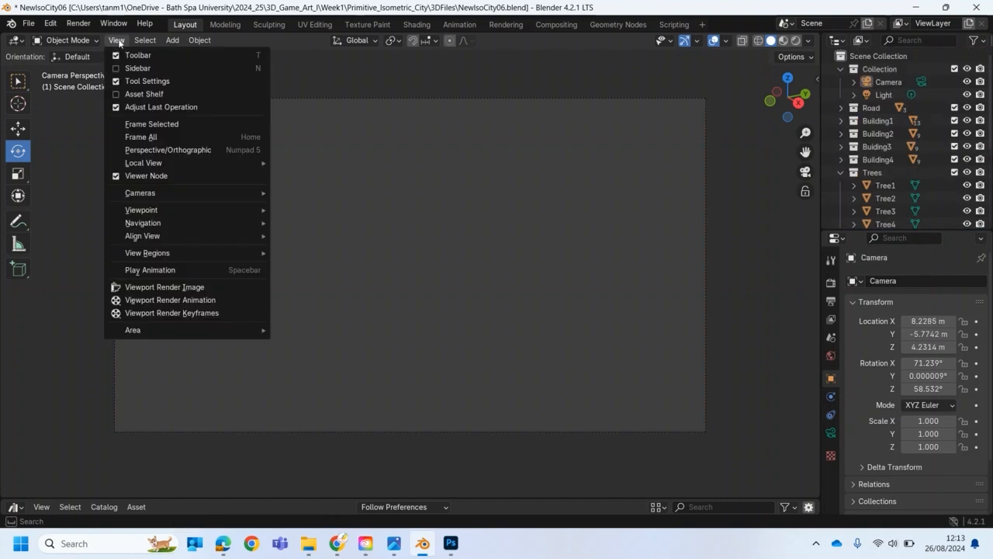
mouse_move(240, 192)
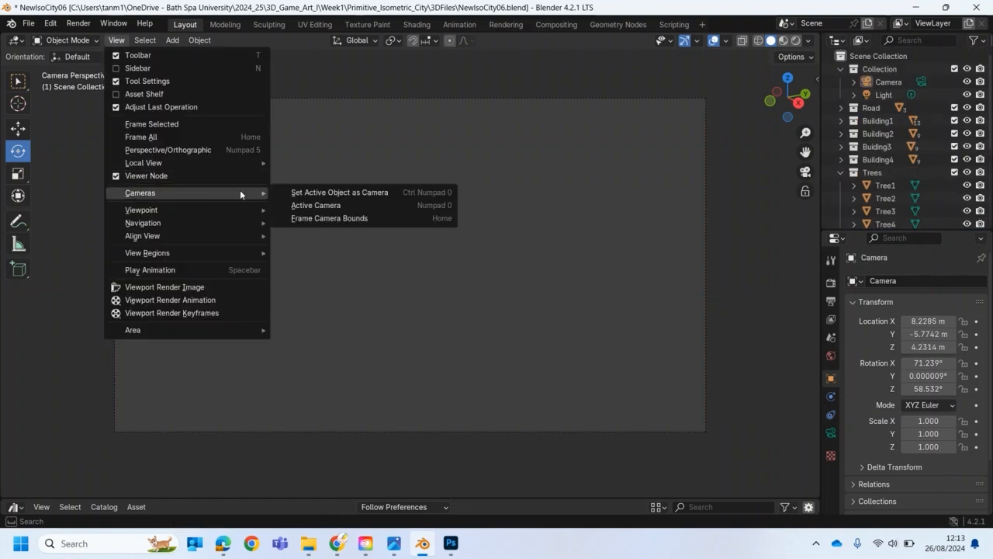
click(293, 205)
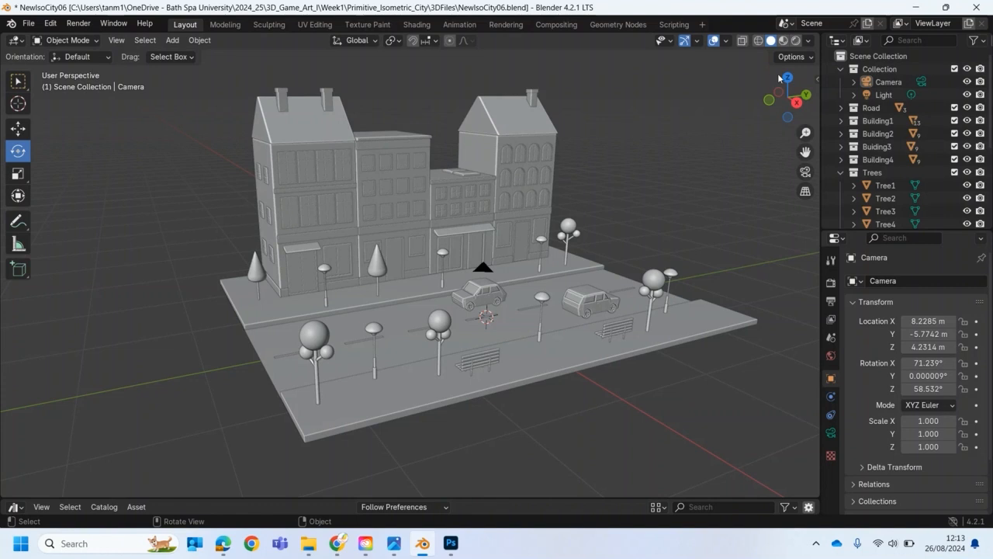
- Move IsoCam into Collection beside the original camera, and view the scene through the original camera
scroll(919, 158, down, 5)
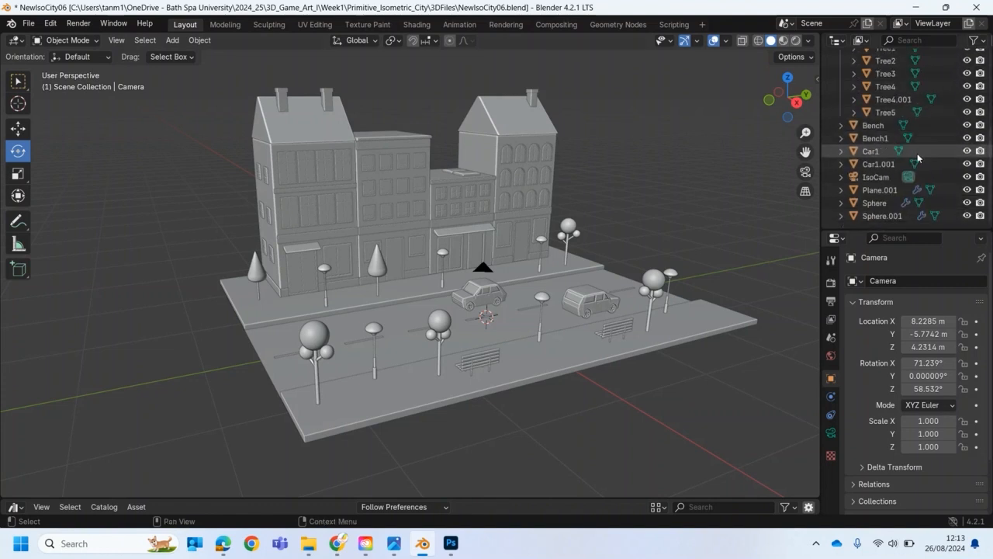
drag(881, 178, 877, 70)
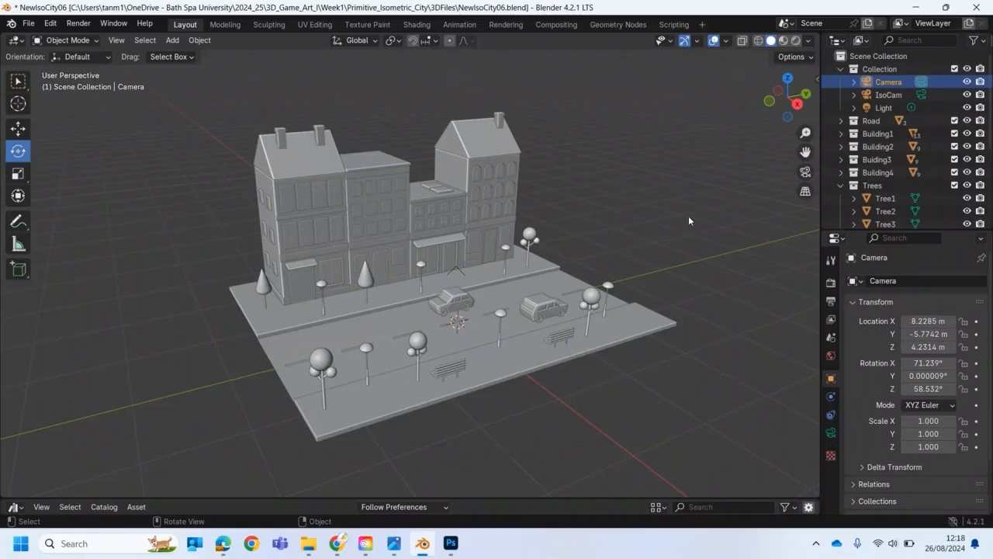
key(KP_0)
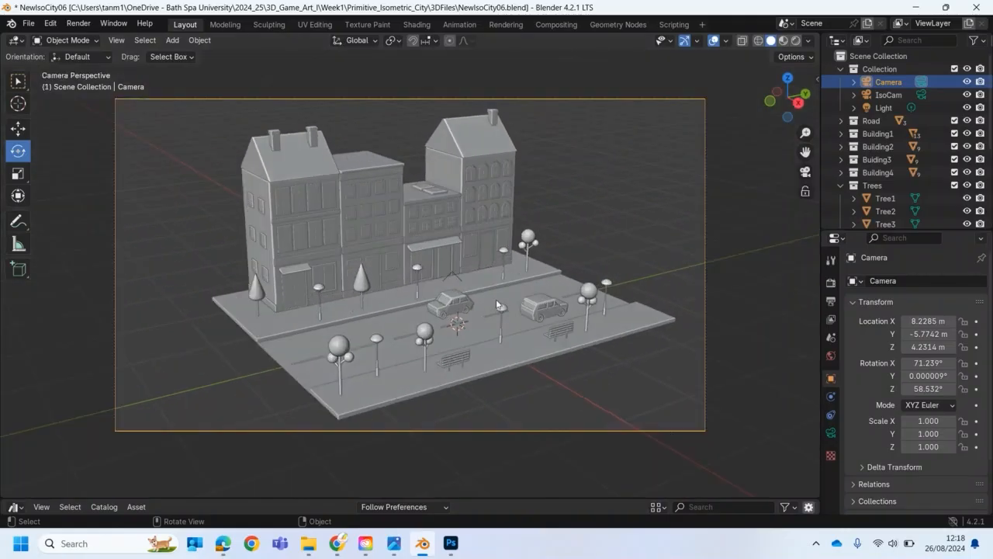
- Make IsoCam the active camera of the scene and look through it
click(888, 96)
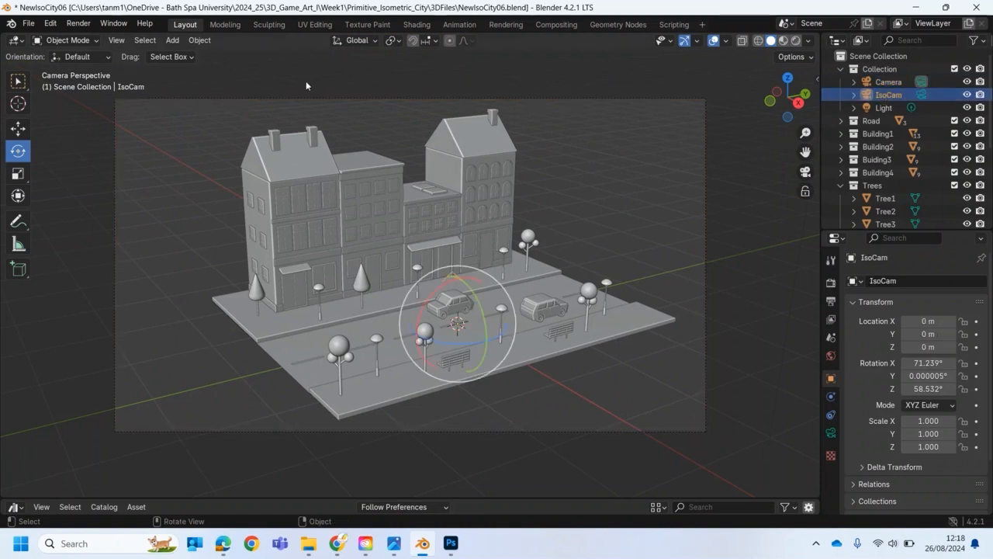
click(117, 43)
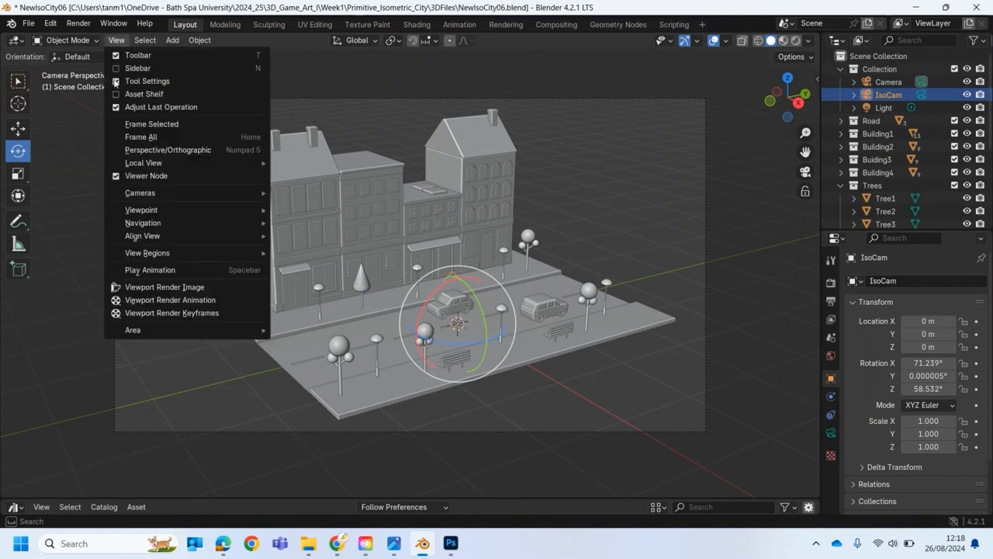
mouse_move(121, 200)
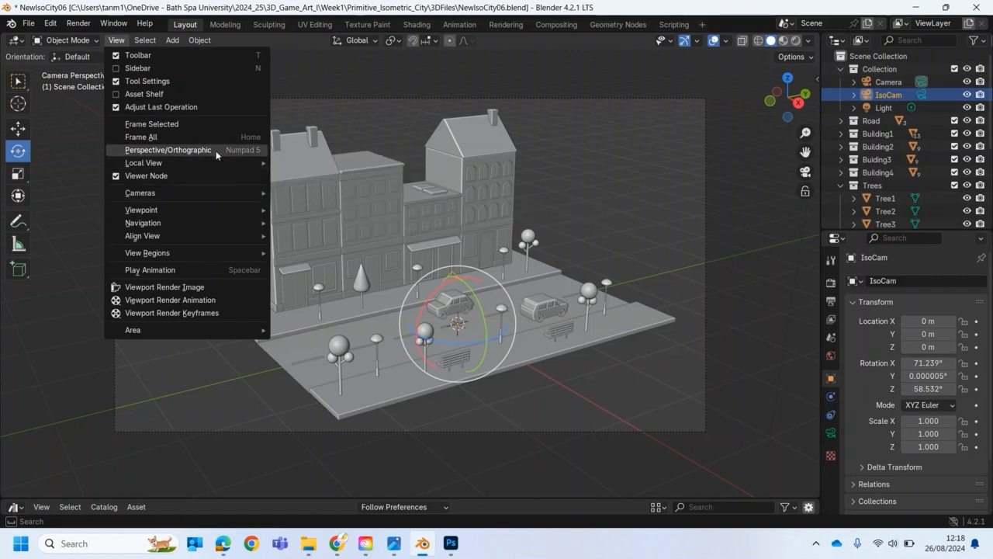
mouse_move(239, 190)
click(291, 193)
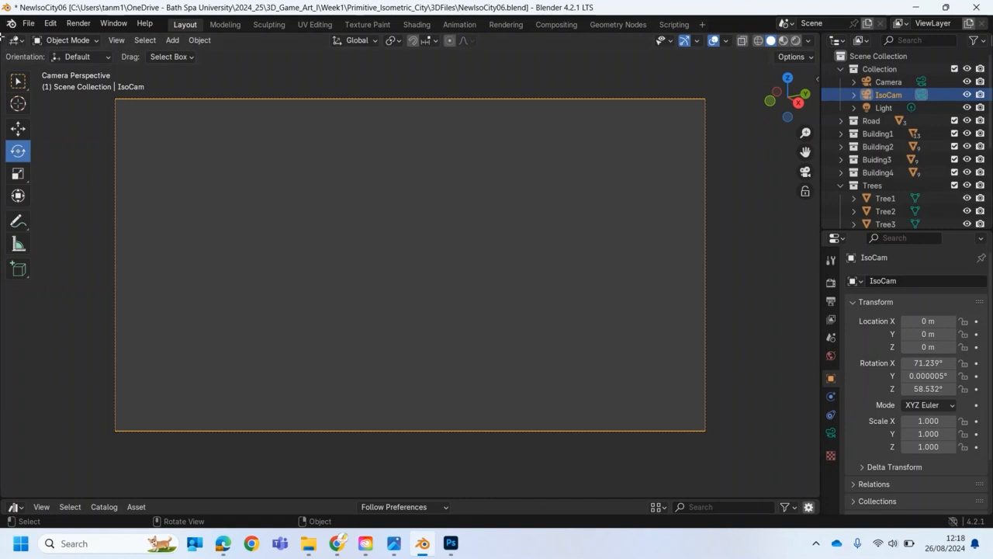
- Split the 3D viewport vertically into two, keeping one on the IsoCam view and turning the other to a free perspective of the whole city
drag(4, 37, 407, 116)
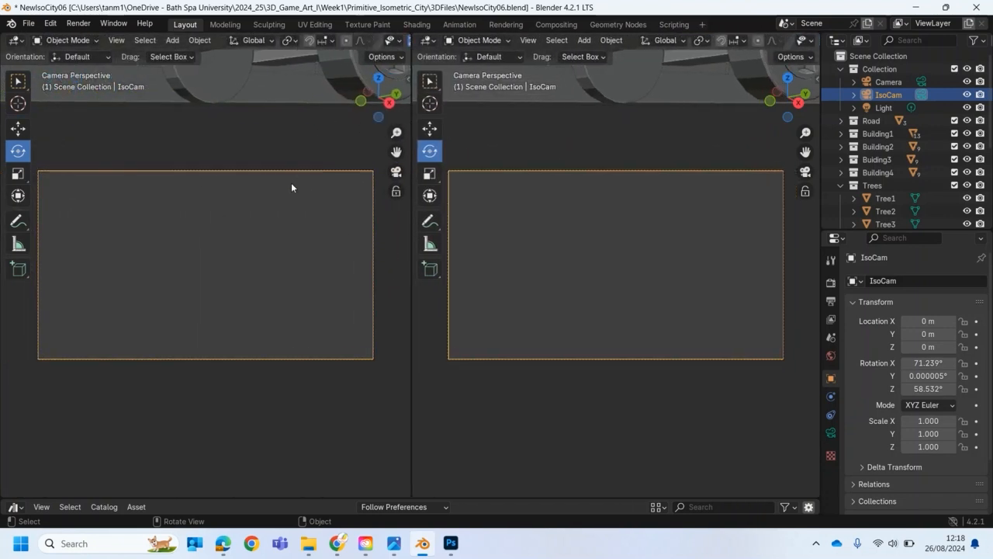
scroll(292, 183, down, 2)
middle_drag(209, 213, 203, 250)
scroll(211, 247, down, 5)
scroll(205, 226, down, 3)
scroll(206, 225, down, 3)
scroll(203, 252, up, 3)
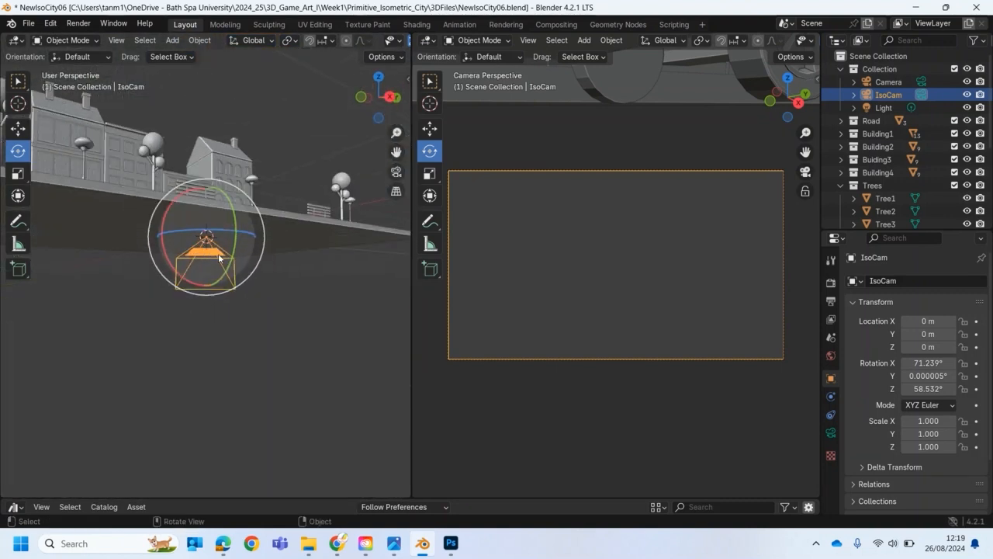
scroll(232, 251, down, 3)
middle_drag(248, 288, 252, 337)
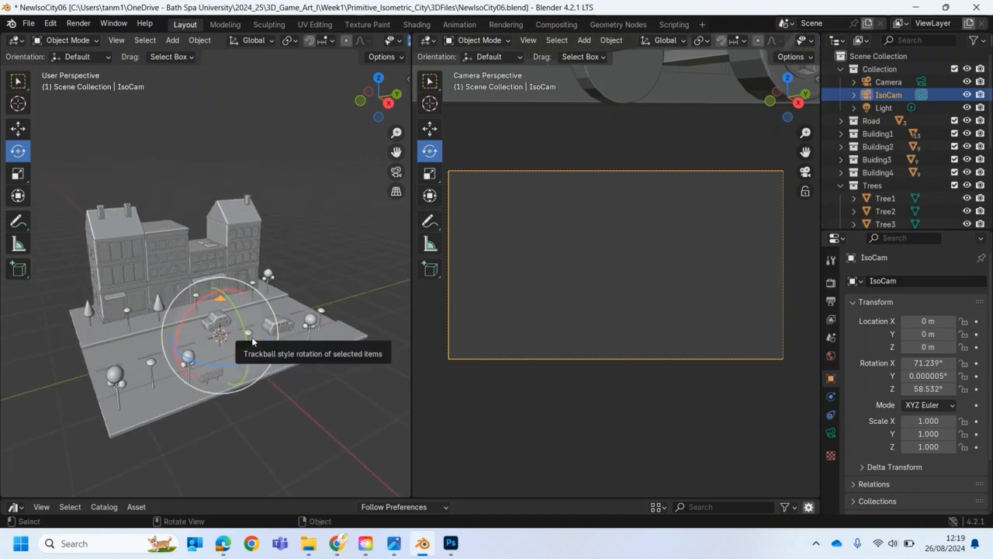
- Reset IsoCam's rotation to 0° on the X, Y and Z axes
click(927, 363)
text(0)
key(Return)
click(927, 376)
text(0)
key(Return)
click(928, 389)
text(0)
key(Return)
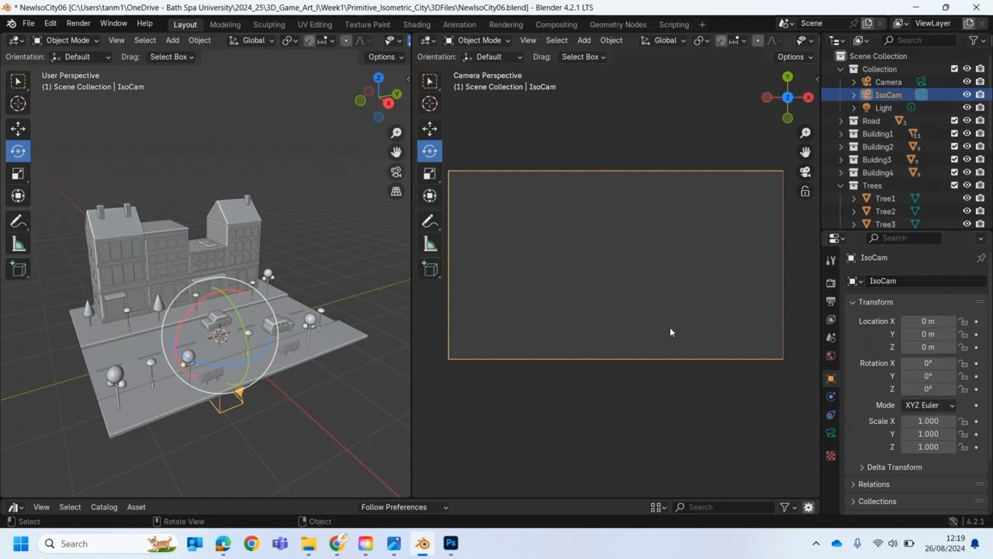
- Set IsoCam's rotation to 54.7° on X and 45° on Z
click(922, 364)
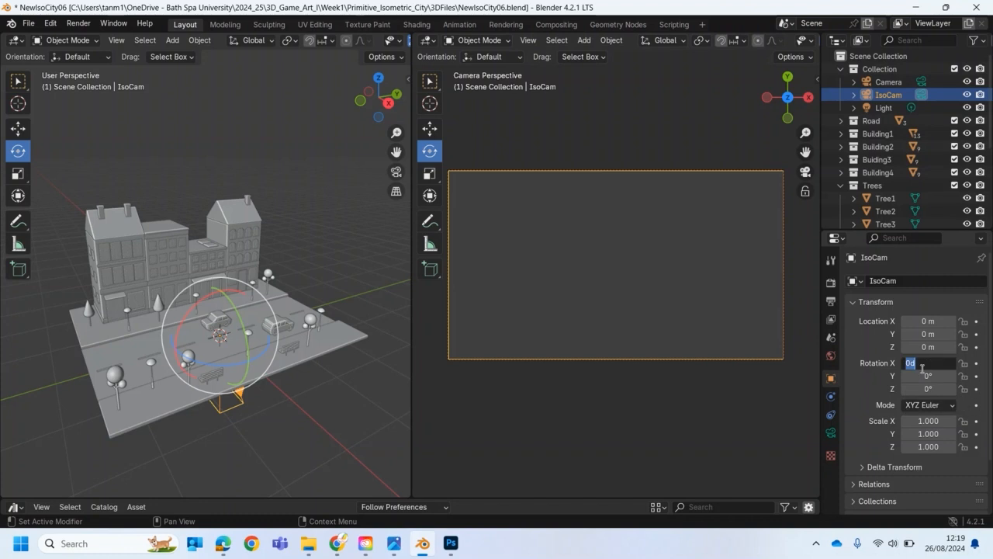
text(54.7)
key(Return)
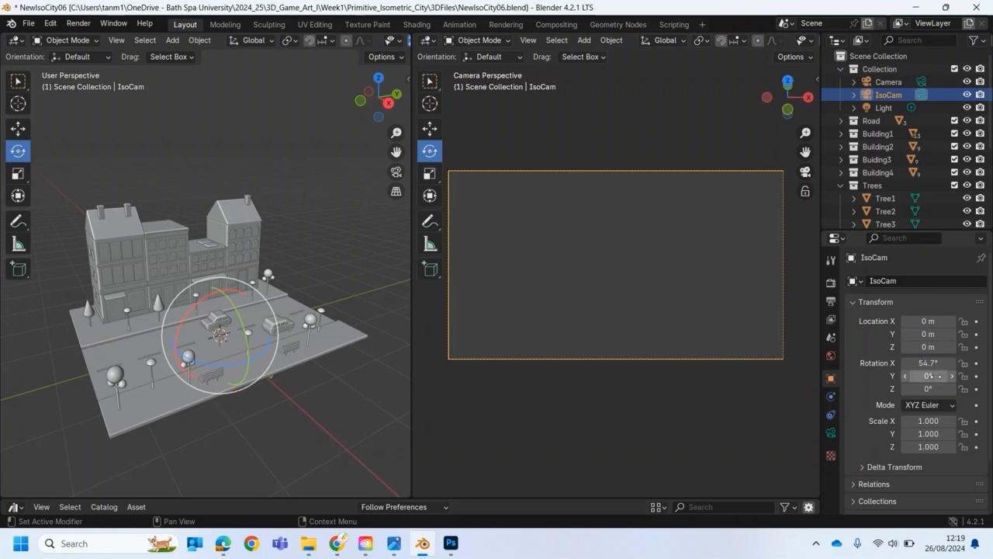
click(929, 389)
text(45)
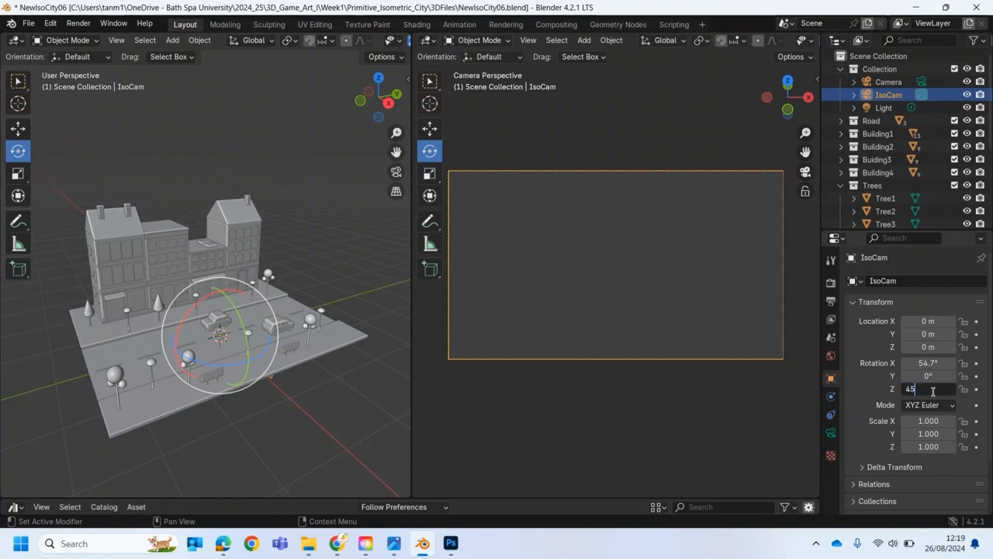
key(Return)
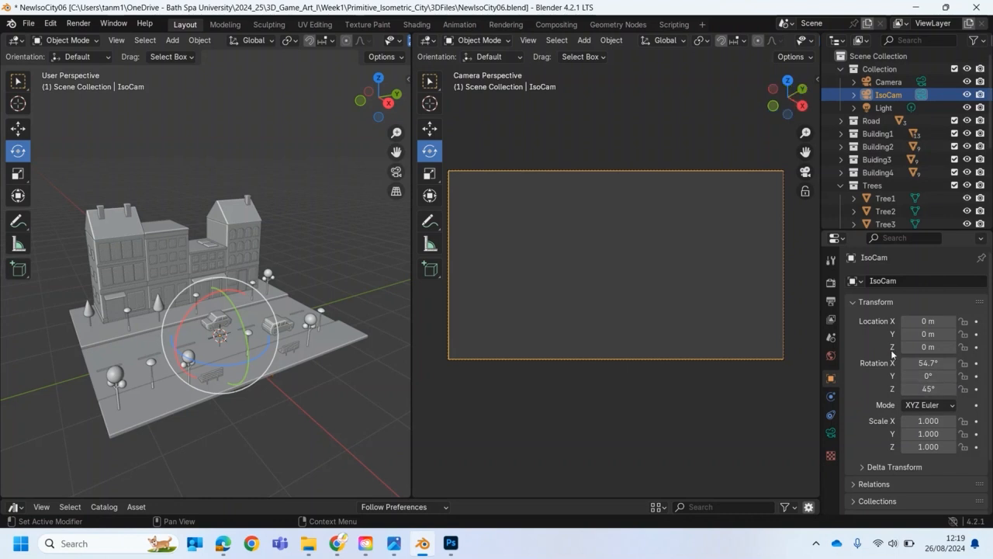
- Set IsoCam's location to X 30 m, Y -30 m and Z 30 m
middle_drag(240, 361, 242, 365)
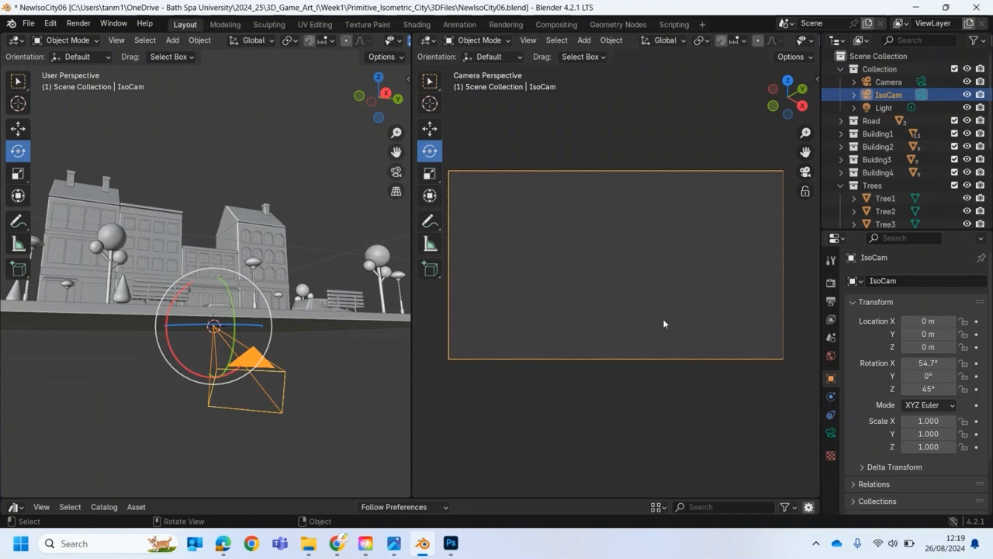
click(919, 321)
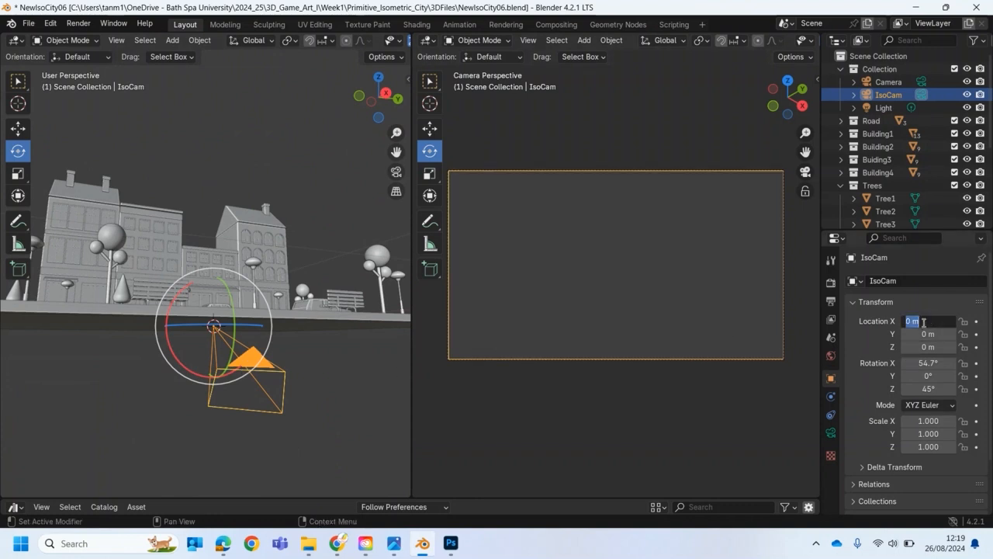
text(30)
key(Return)
scroll(324, 323, down, 8)
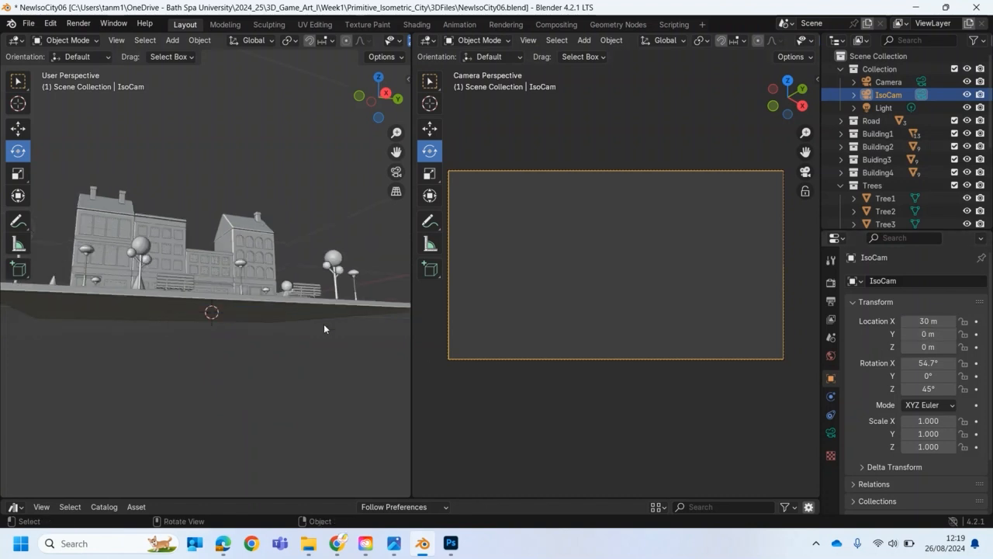
middle_drag(304, 328, 287, 392)
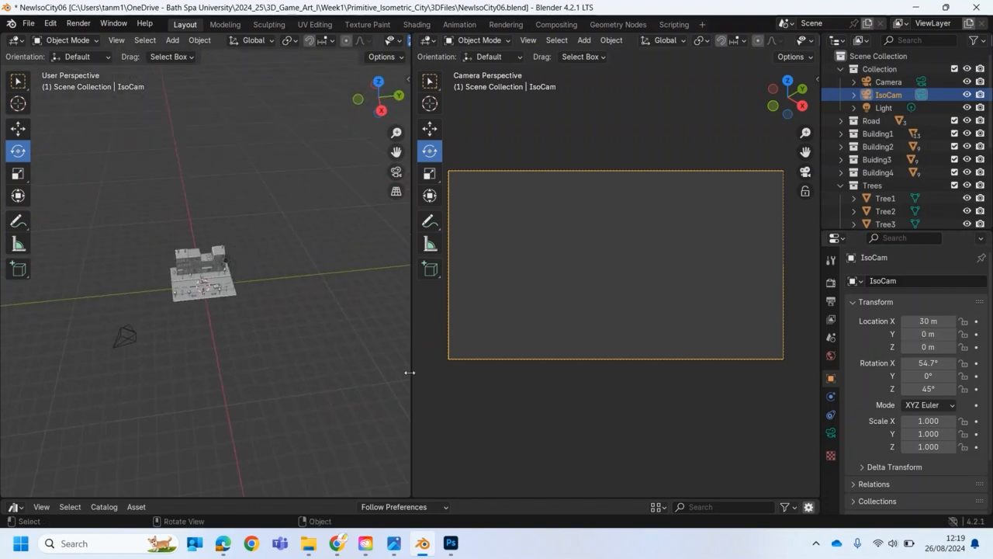
click(932, 335)
text(-30)
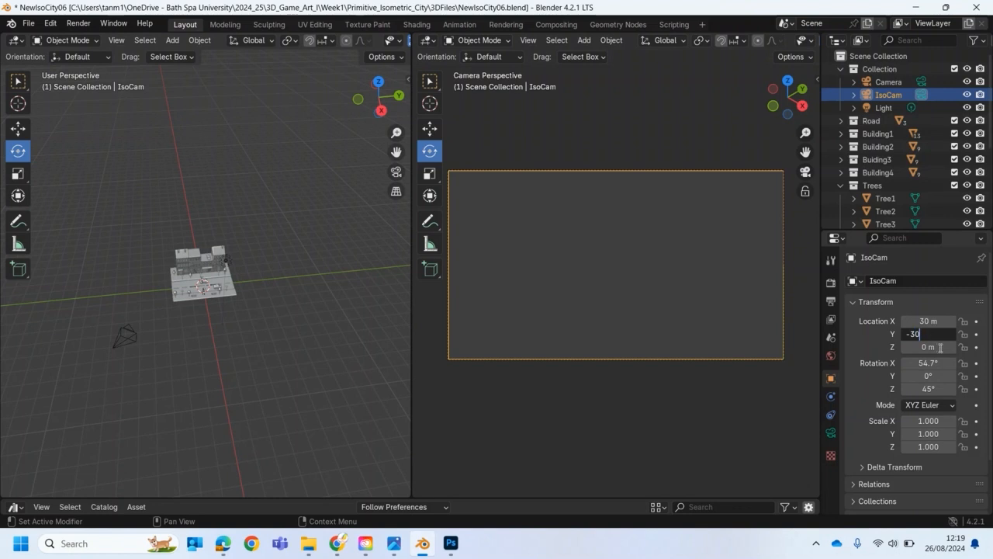
key(Return)
click(941, 347)
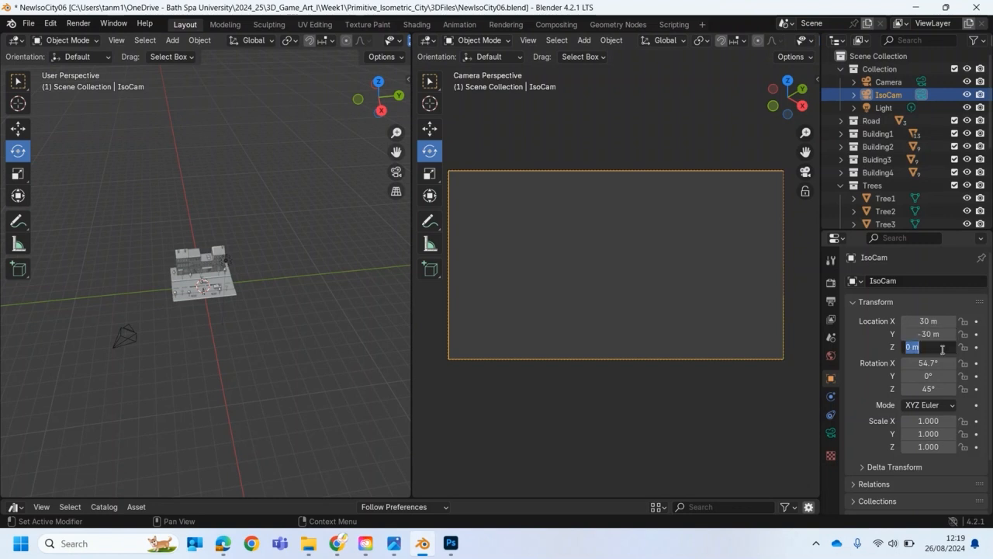
text(30)
key(Return)
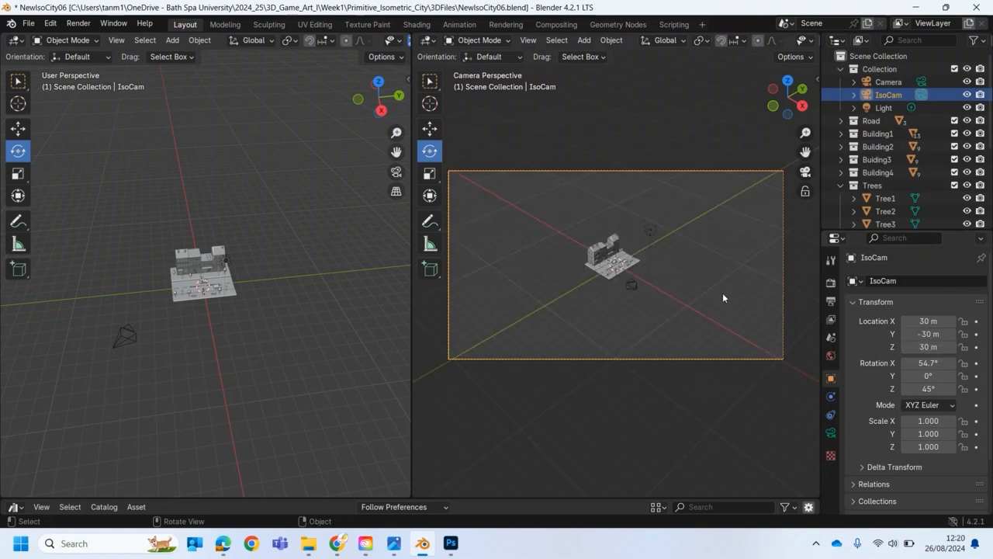
- Change IsoCam's lens type to Orthographic and frame the city with an orthographic scale of 9.8, X shift -0.08 and Y shift 0.11
scroll(606, 302, up, 8)
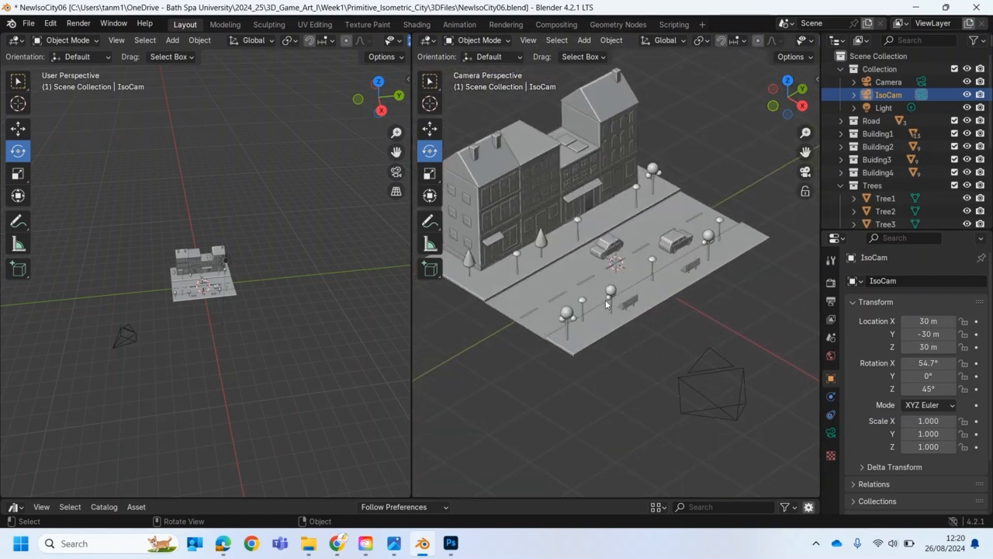
scroll(605, 303, down, 5)
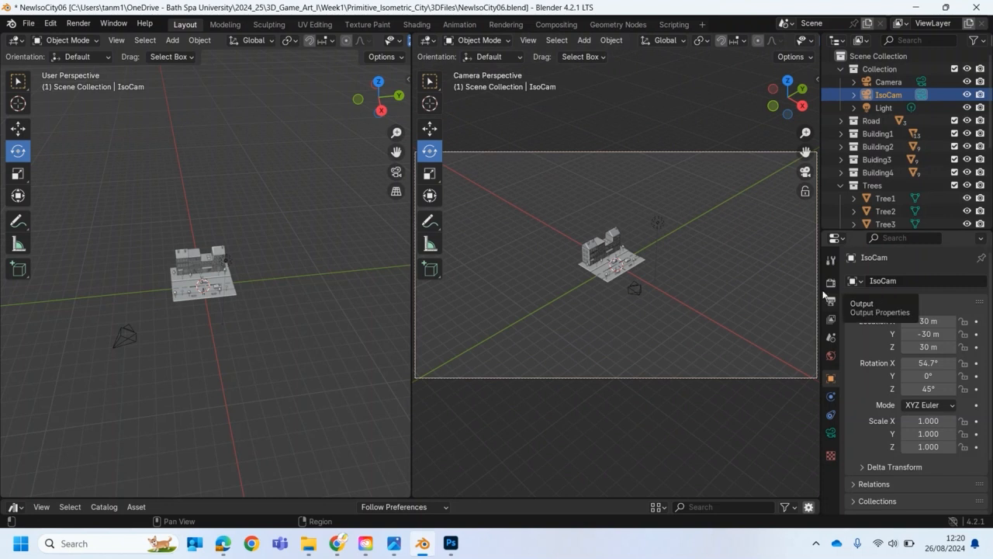
click(831, 433)
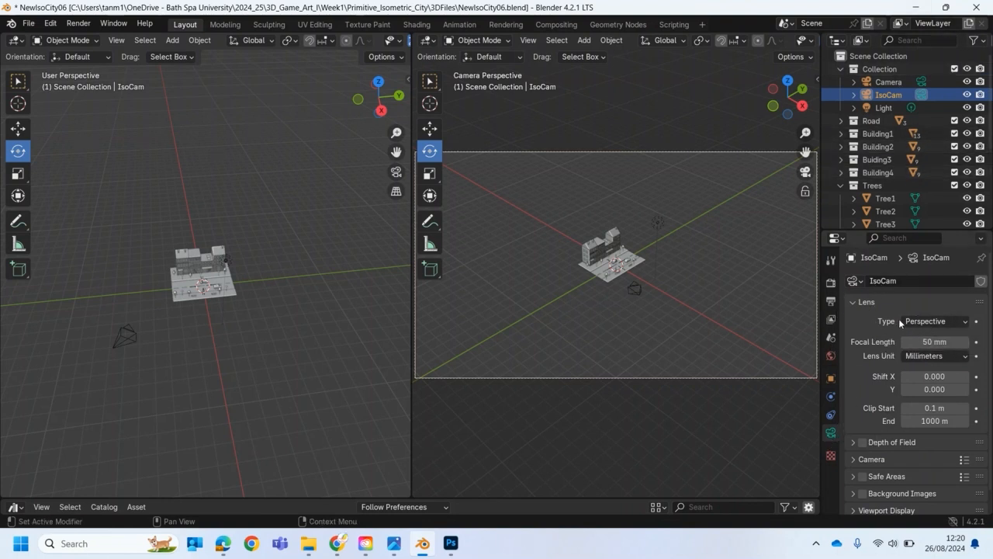
click(935, 322)
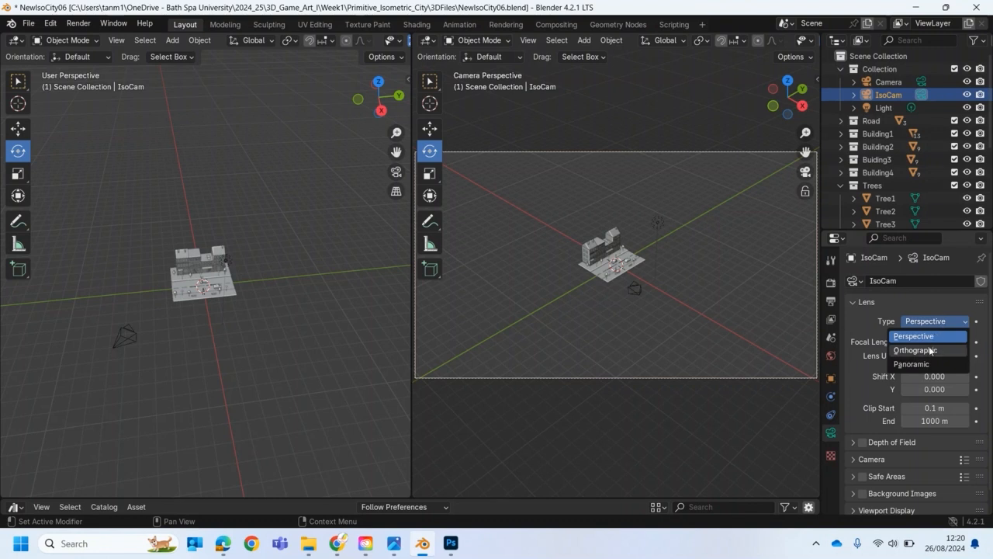
click(915, 350)
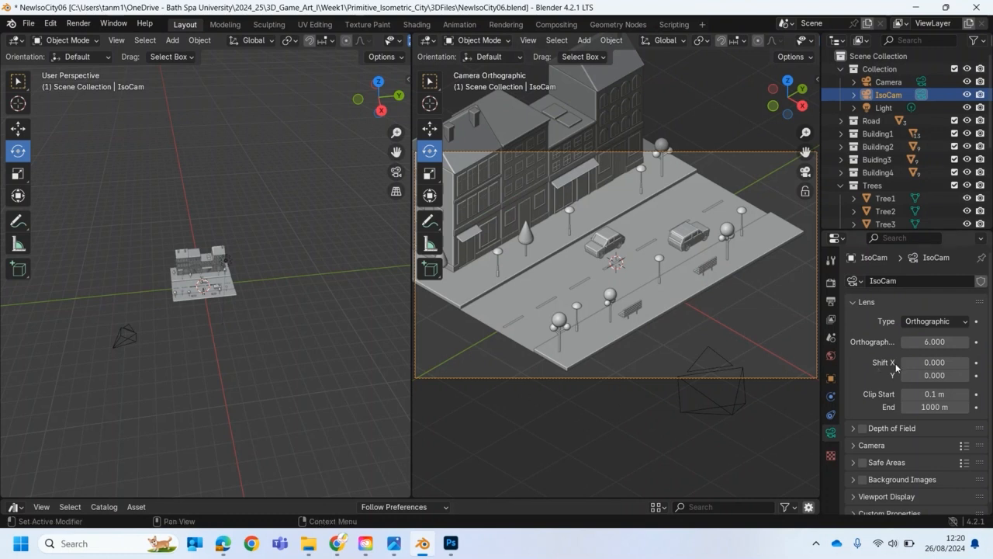
mouse_move(936, 343)
mouse_down()
mouse_move(900, 343)
mouse_move(923, 342)
mouse_move(914, 342)
mouse_move(915, 362)
mouse_move(935, 376)
mouse_up()
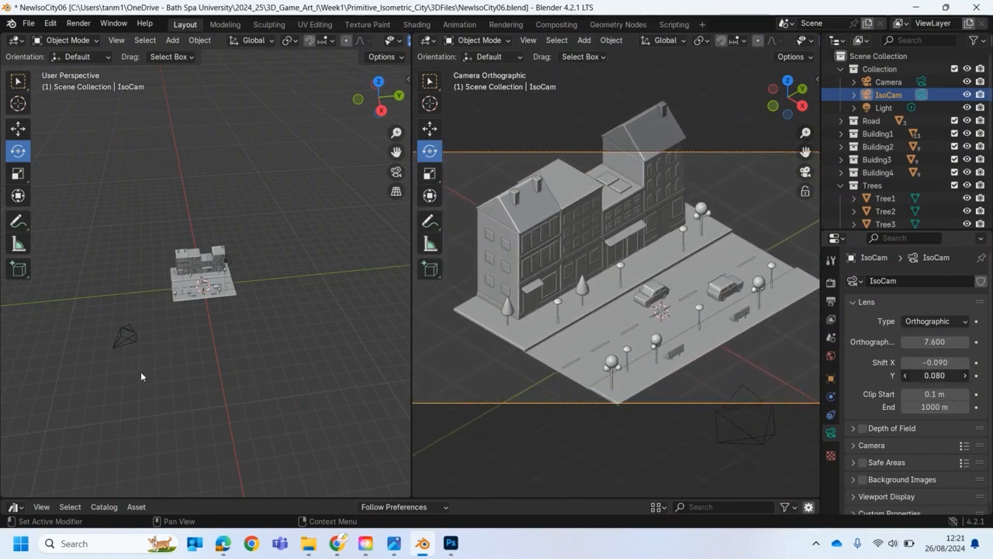
mouse_move(922, 343)
mouse_down()
mouse_move(936, 342)
mouse_move(937, 375)
mouse_move(938, 343)
mouse_up()
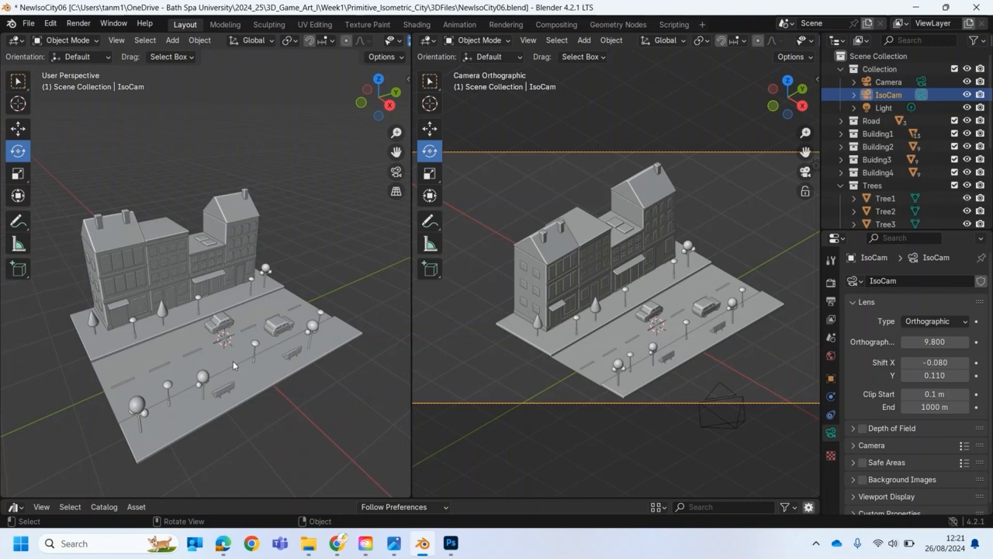
- Add a plane mesh at the centre of the city scene
scroll(229, 364, down, 5)
mouse_move(224, 366)
middle_down()
mouse_move(175, 401)
mouse_move(217, 372)
middle_up()
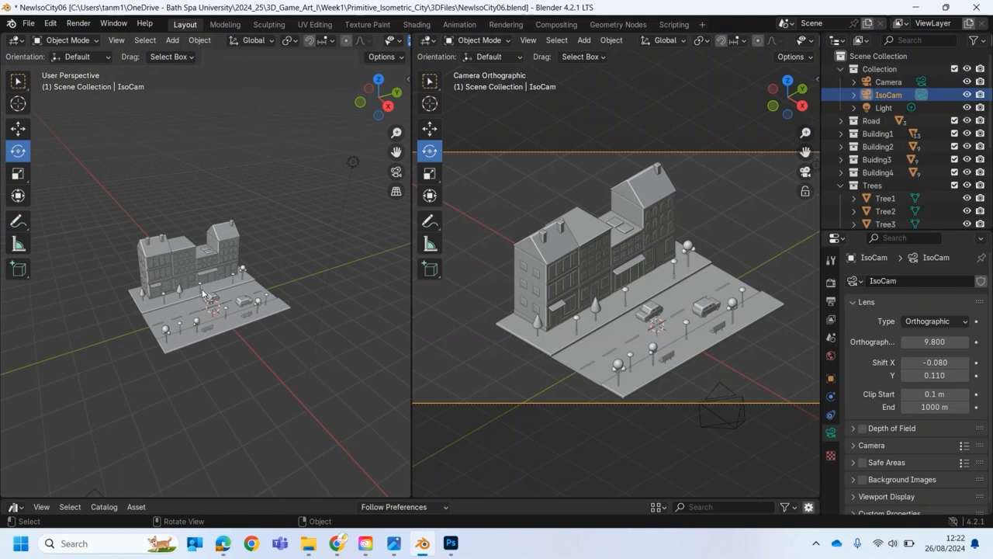
click(172, 40)
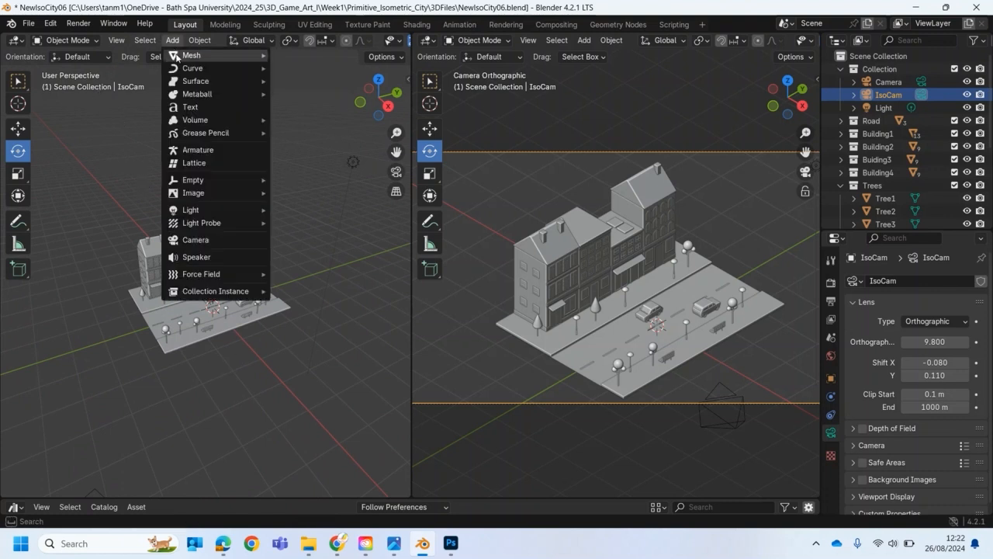
mouse_move(180, 56)
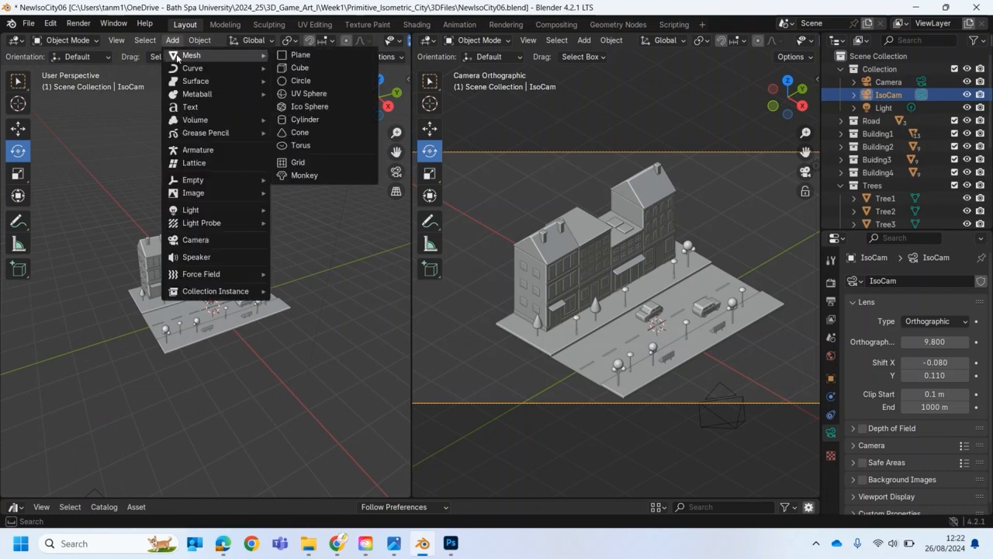
click(296, 55)
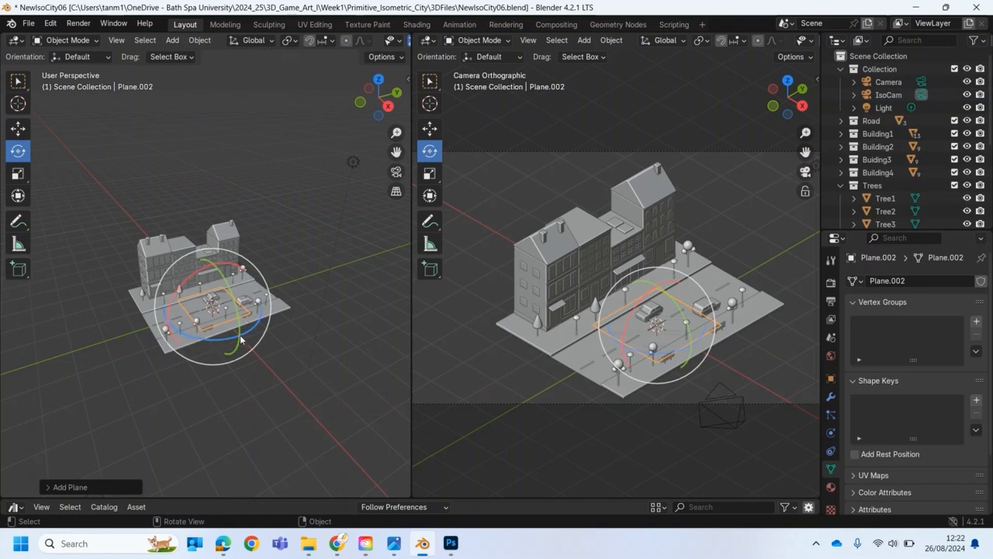
- Scale the new plane up uniformly until it extends well beyond the city base on all sides
scroll(240, 335, up, 6)
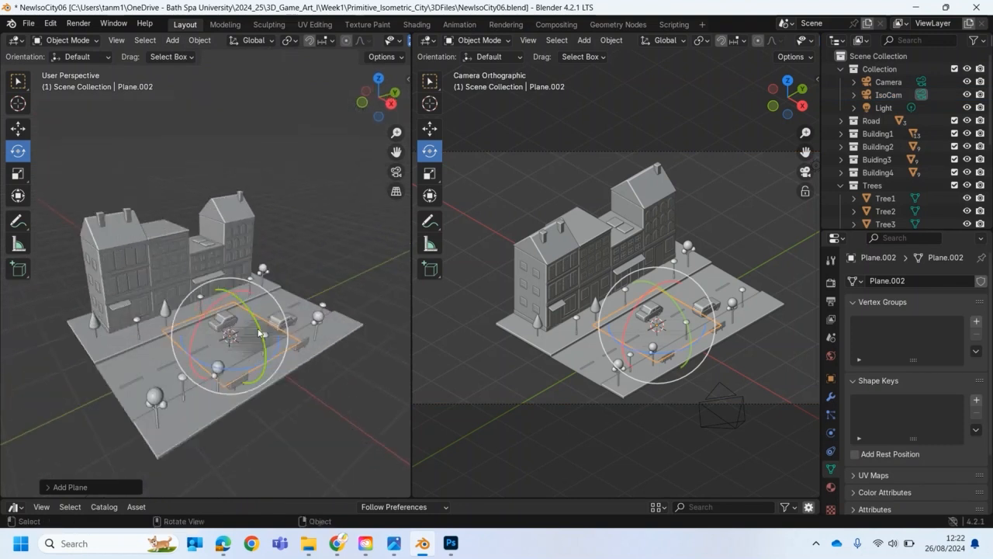
key(shift+space)
key(s)
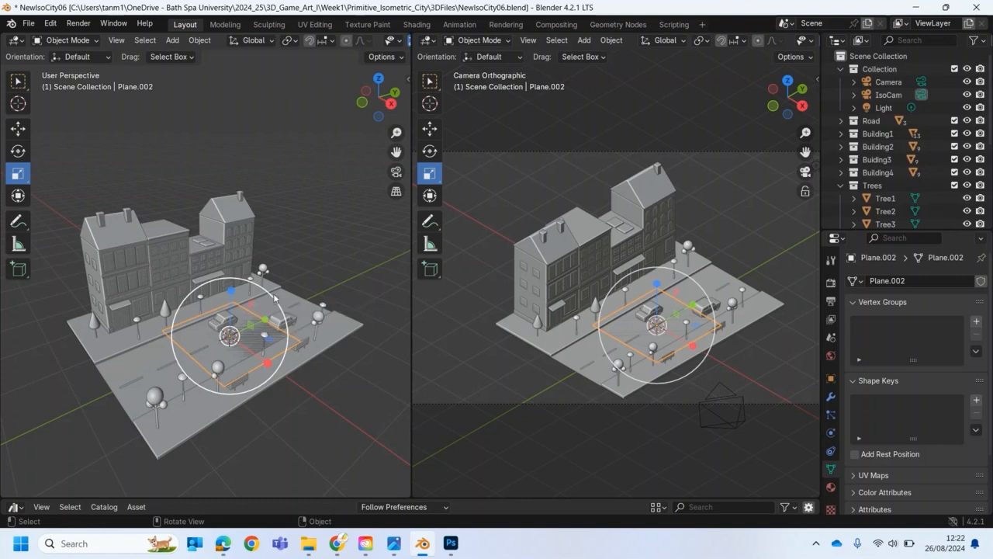
drag(275, 298, 172, 330)
scroll(59, 316, down, 3)
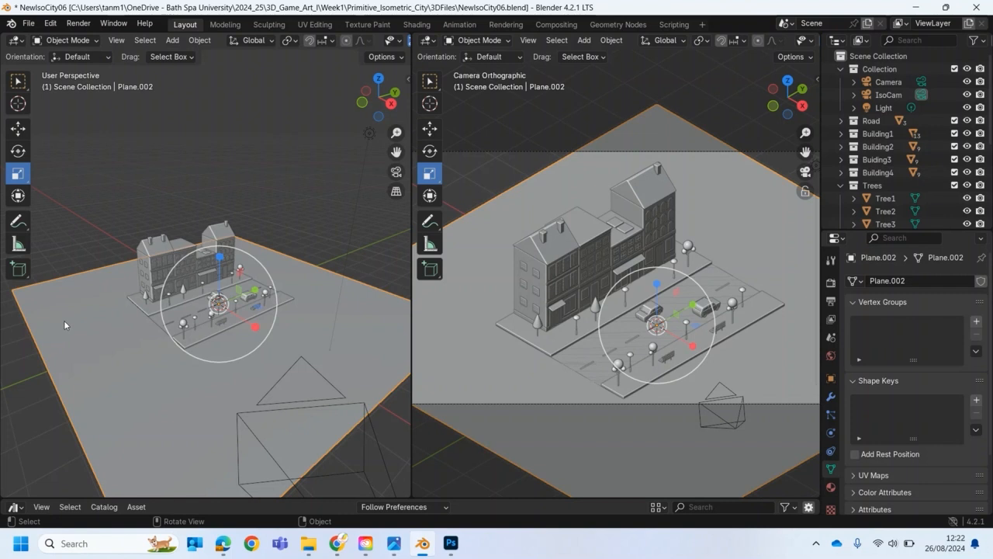
- Extrude the plane's two back edges upward in Edit Mode to form tall backdrop walls well above the buildings
click(67, 40)
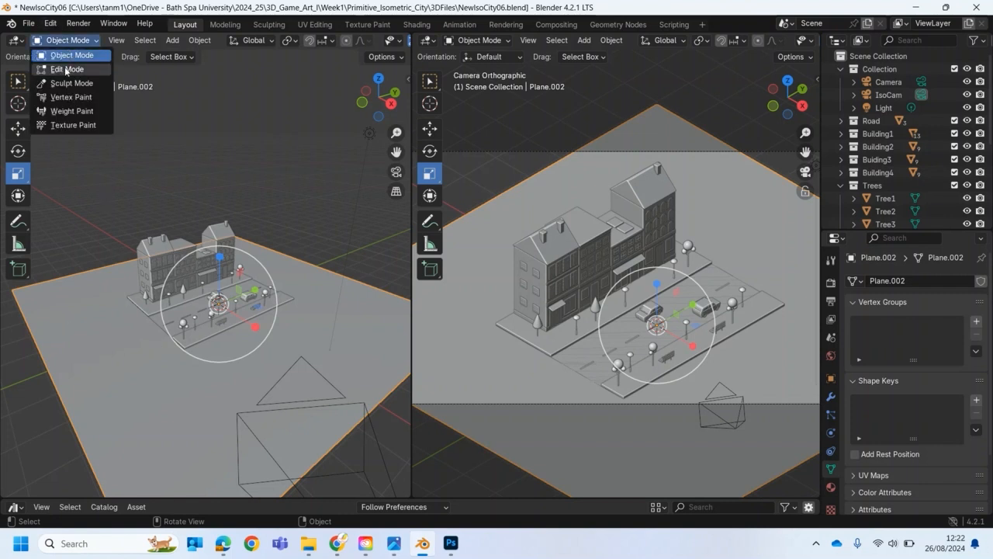
click(67, 70)
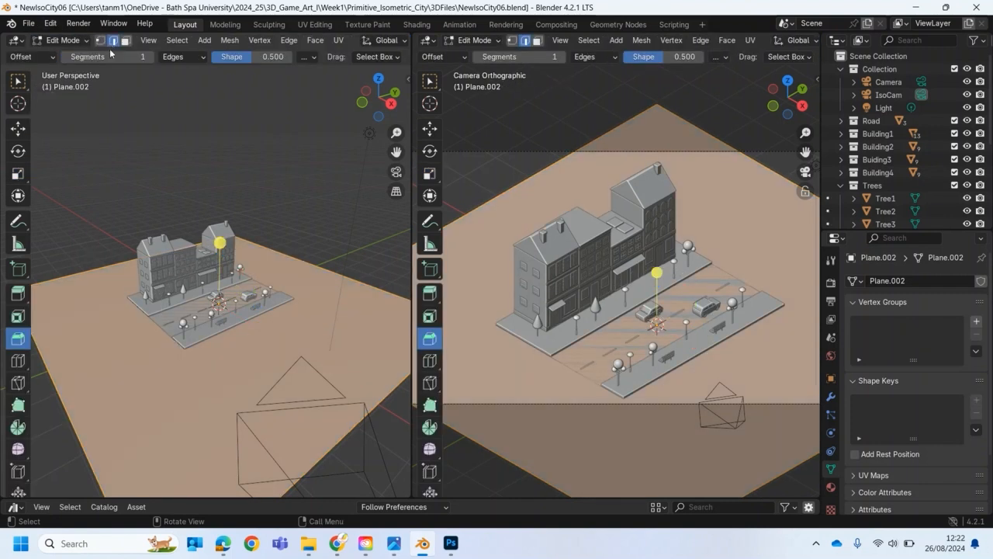
click(86, 241)
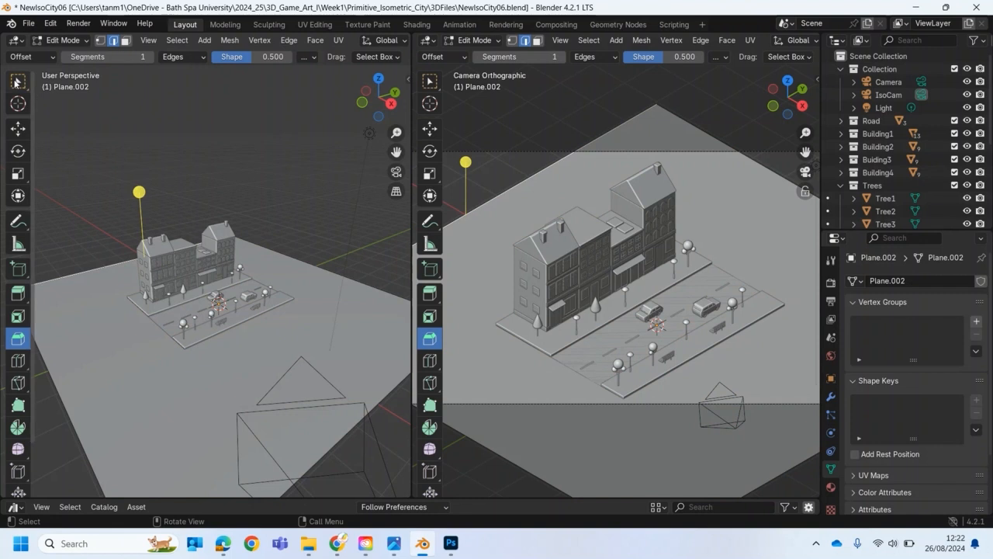
click(17, 81)
click(70, 267)
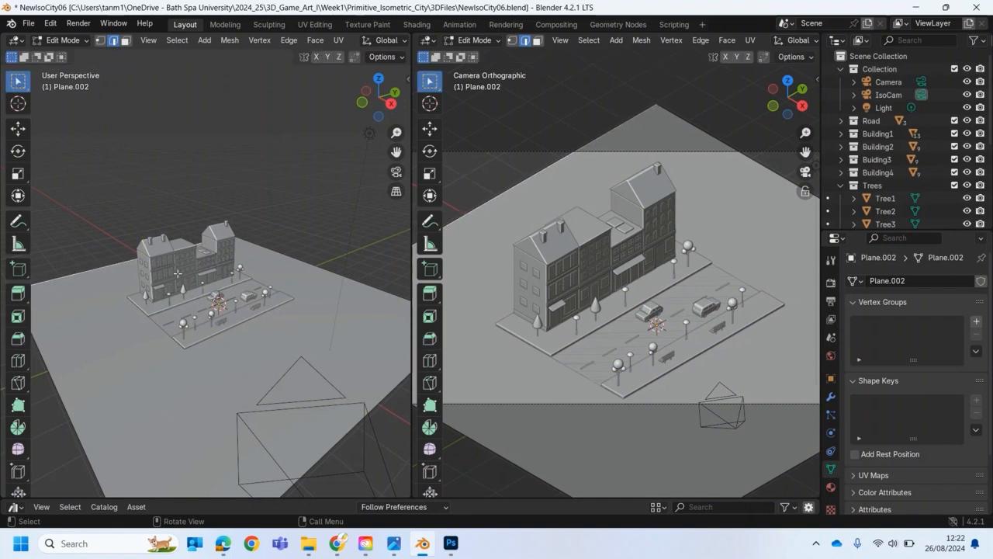
shift+click(287, 256)
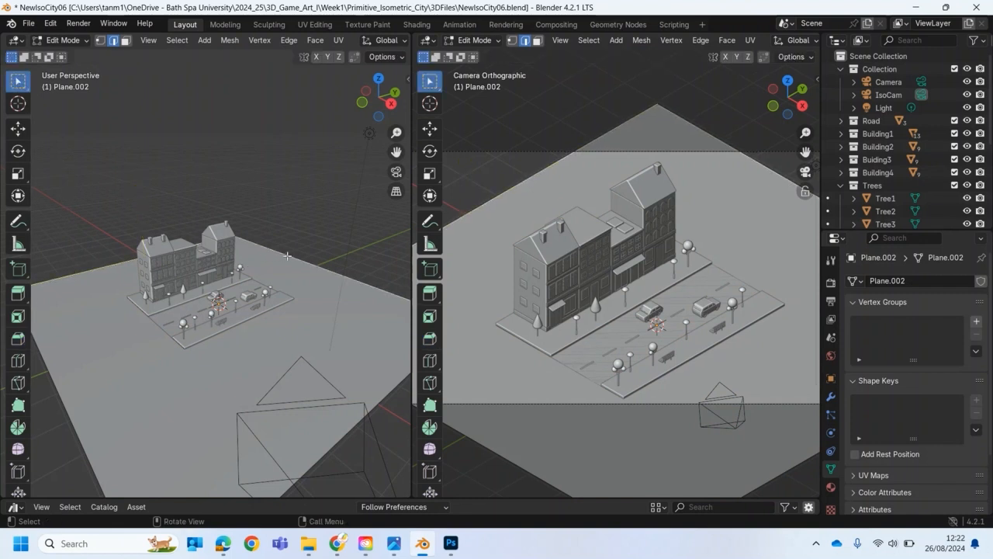
key(e)
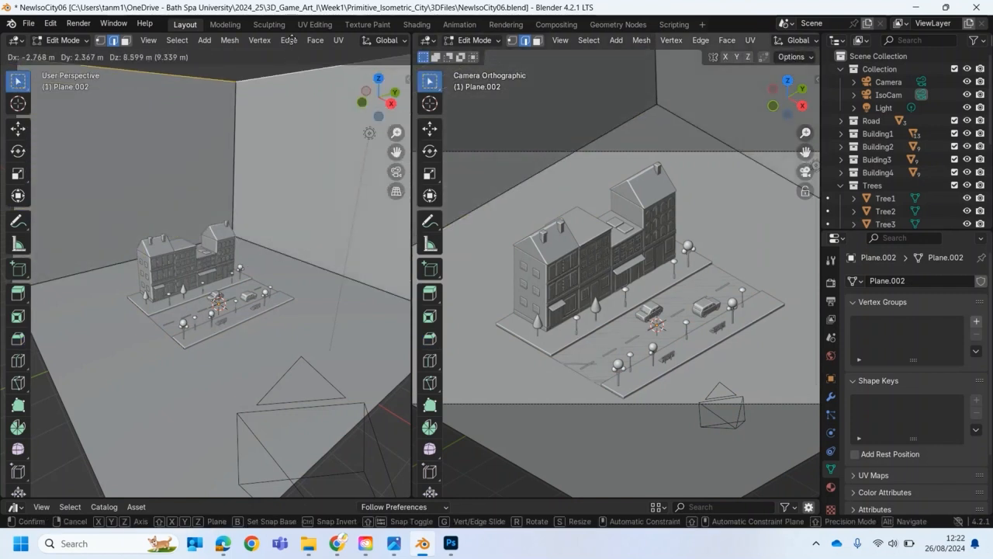
click(292, 489)
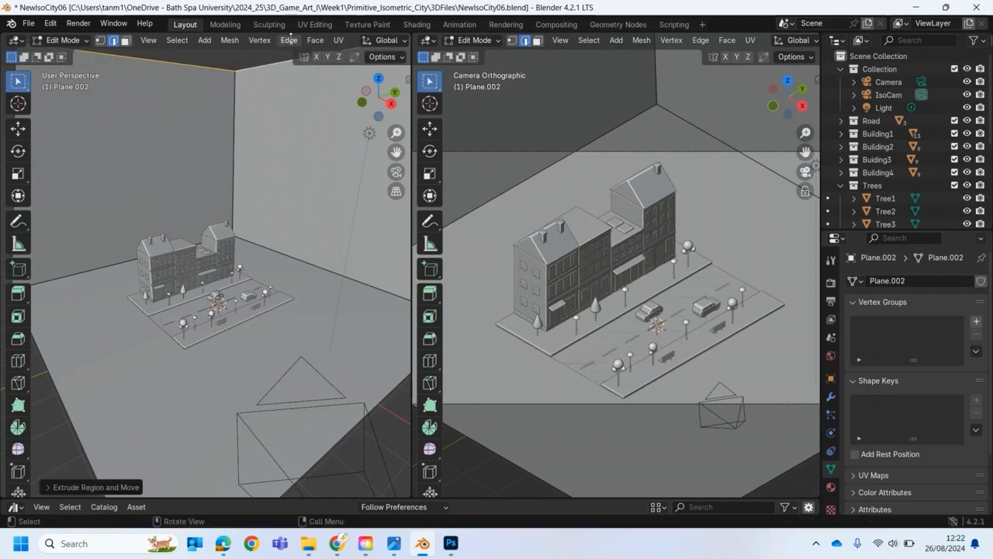
- Bevel the two edges where the backdrop walls meet the floor, about 0.306 m wide with 3 segments
click(288, 255)
shift+click(115, 264)
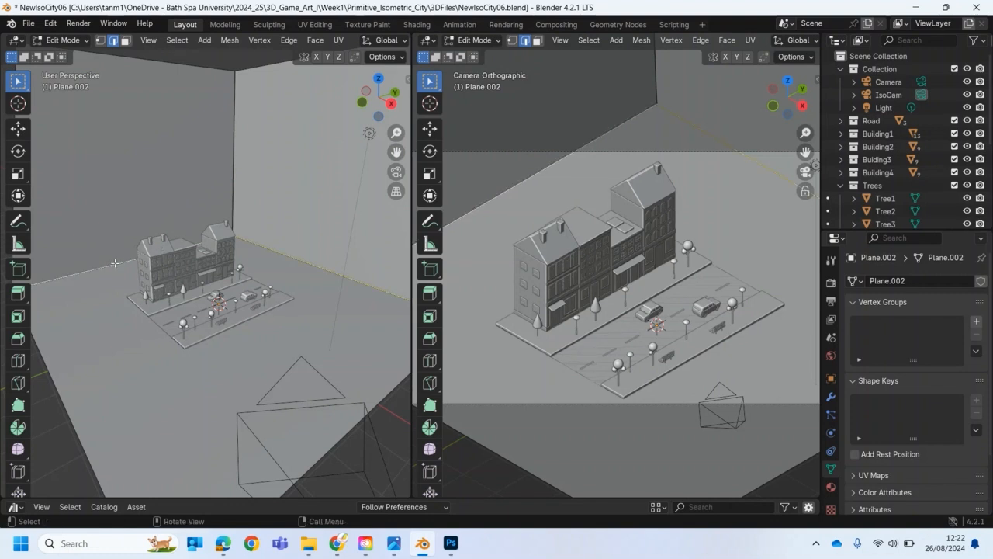
click(23, 338)
drag(225, 208, 257, 174)
click(48, 489)
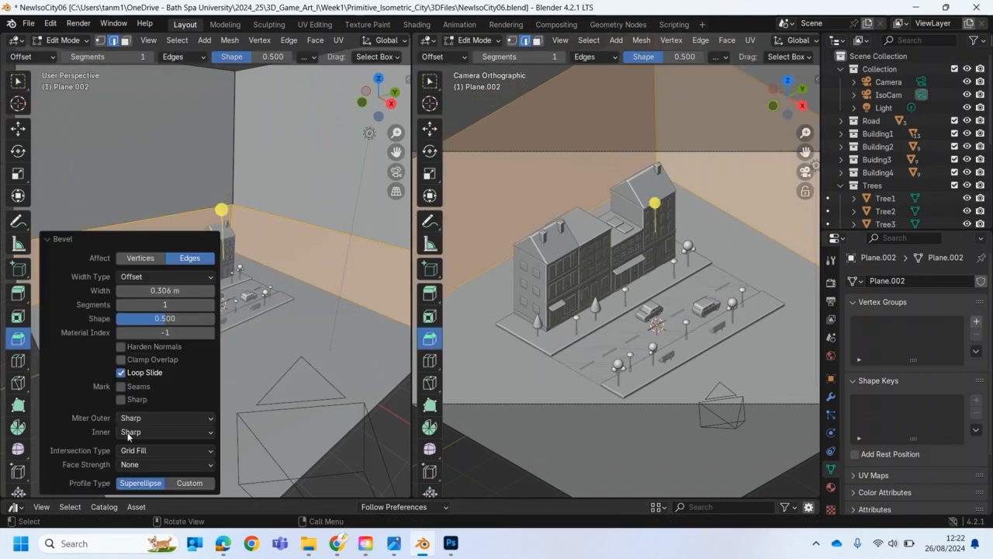
click(210, 305)
click(211, 305)
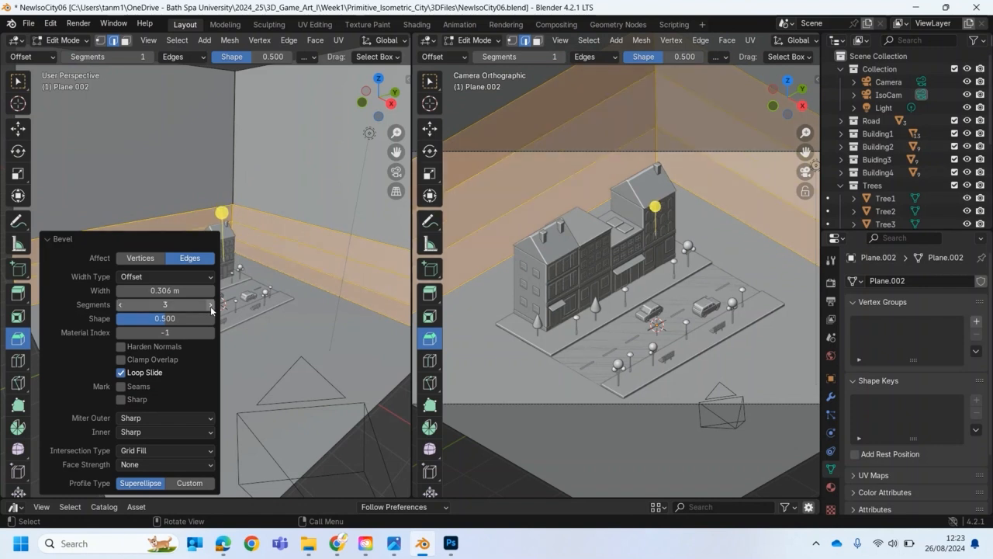
click(379, 429)
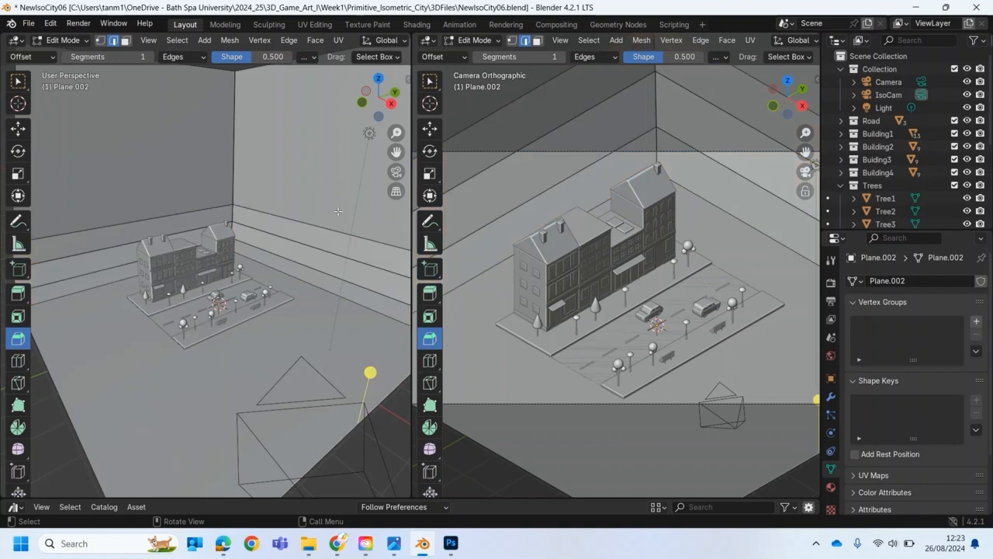
- Return to Object Mode and apply Shade Smooth to the backdrop
click(61, 41)
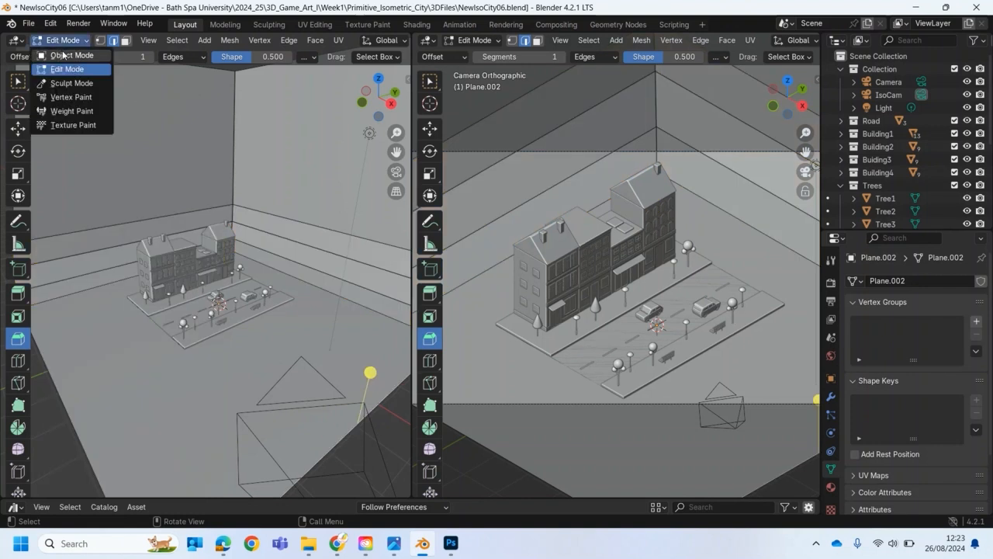
click(62, 54)
right_click(286, 190)
right_click(299, 193)
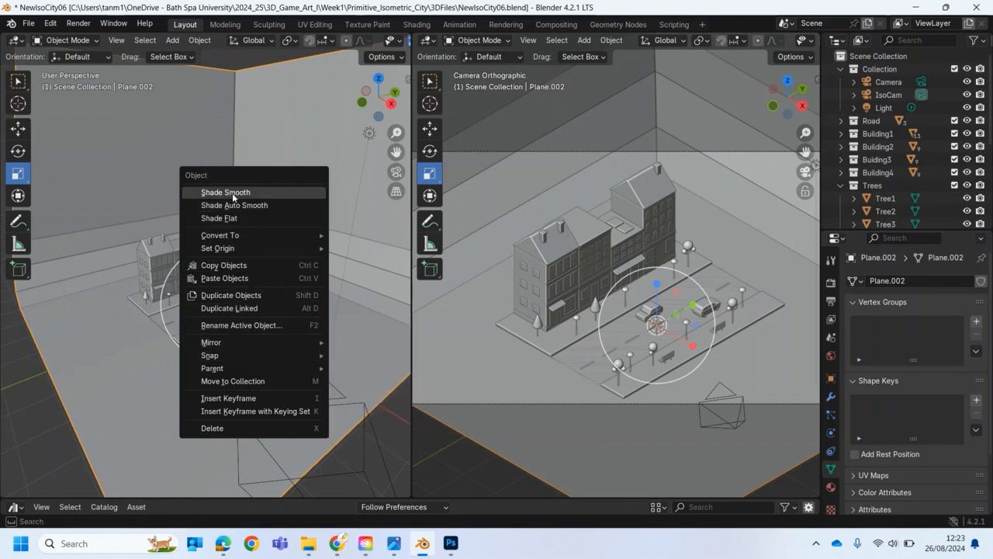
click(233, 194)
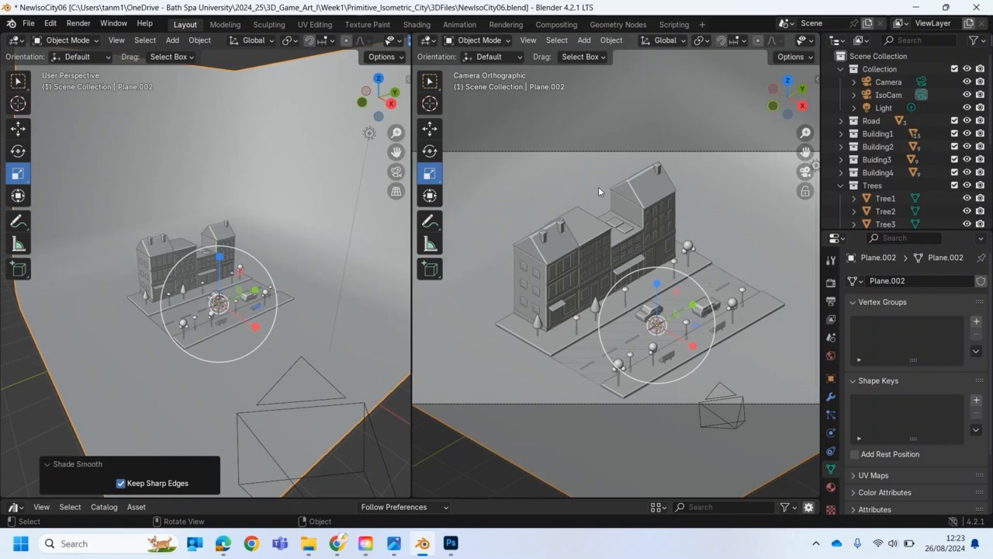
- Lower the backdrop slightly along Z, by about 0.02 m, and adjust it against the city base in the front view
click(259, 363)
key(g)
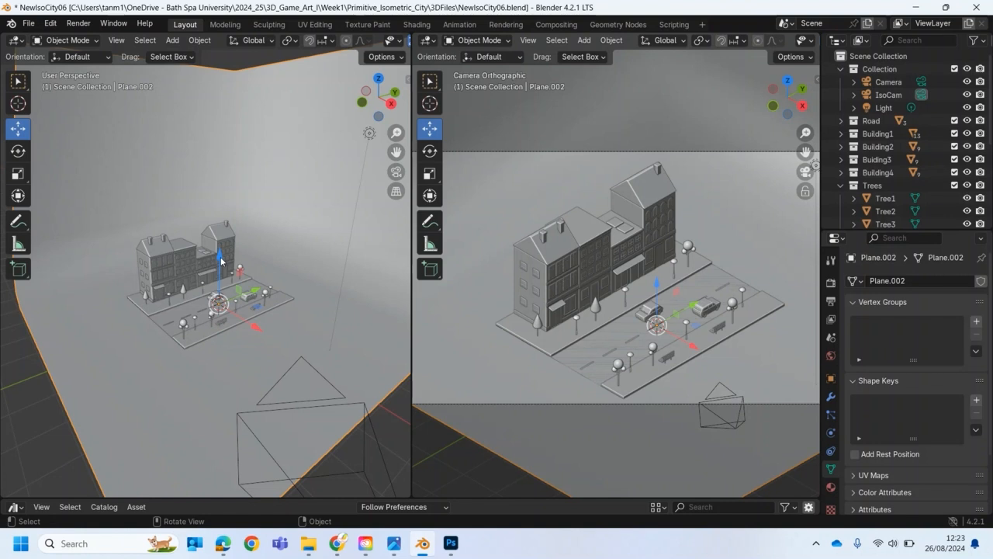
drag(221, 262, 221, 268)
key(KP_1)
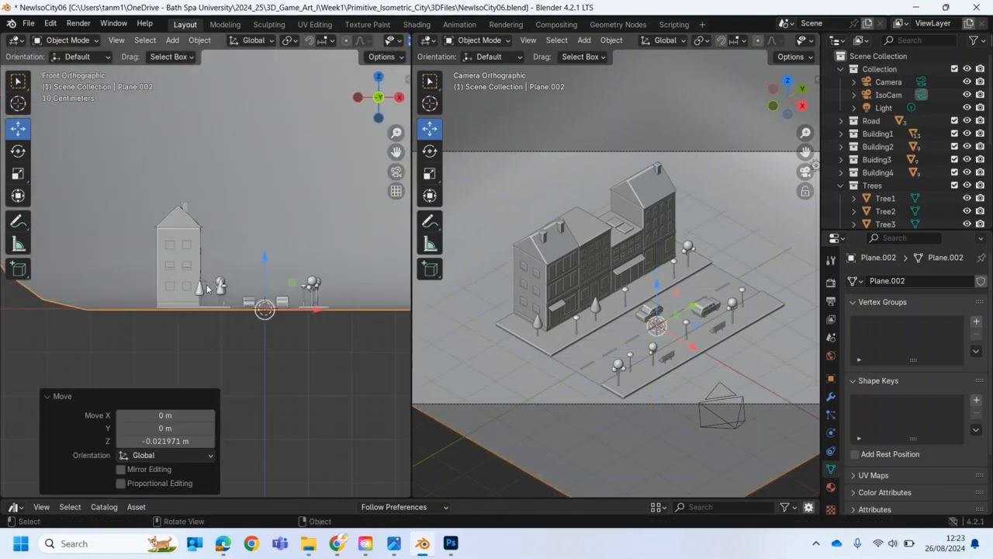
scroll(222, 299, up, 5)
drag(353, 326, 354, 326)
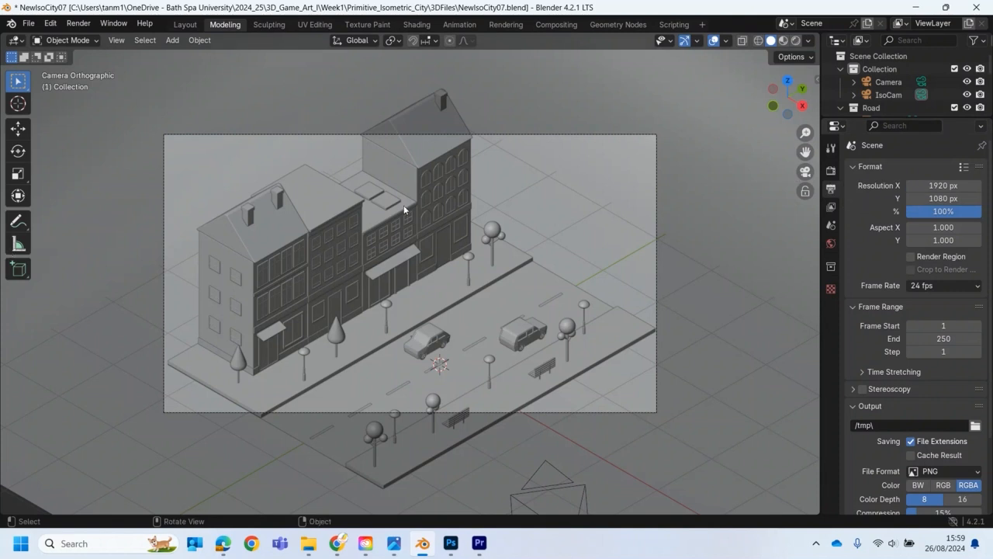
- Set the render output's X resolution to 1080 px for a square frame
click(928, 186)
text(1080)
key(Return)
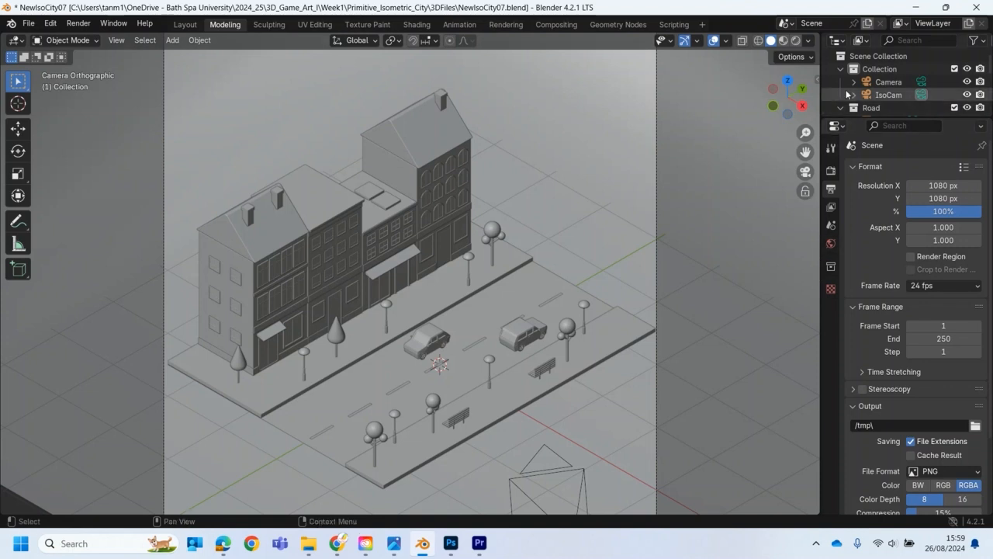
- Set IsoCam's orthographic scale to 6.6 to leave more room around the city
click(882, 95)
click(832, 343)
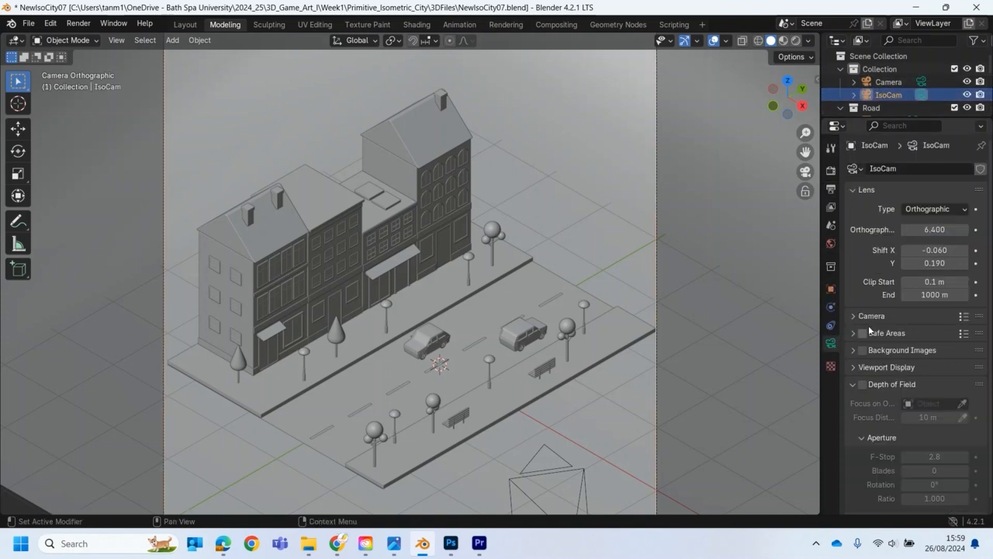
drag(935, 230, 585, 235)
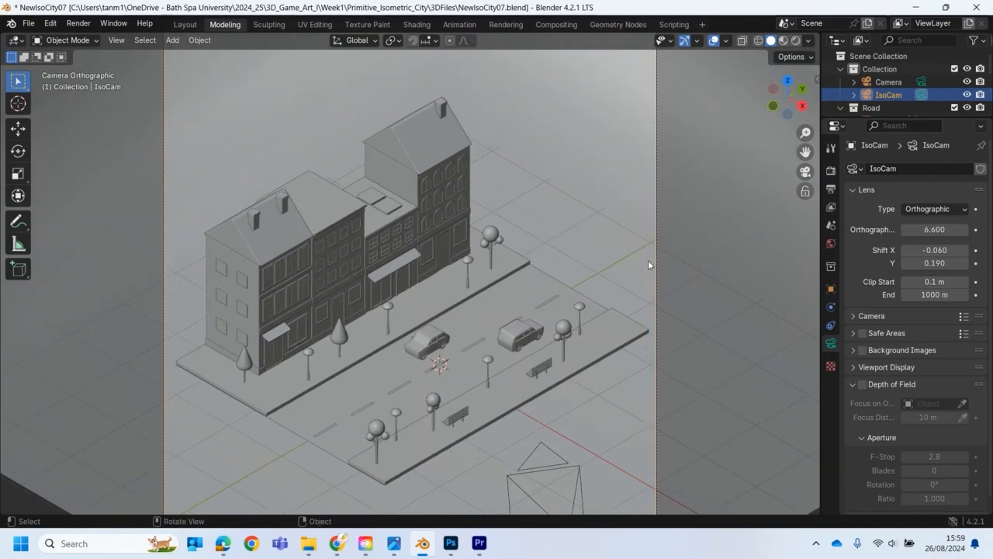
- Preview the city through the camera in material preview, solid and rendered viewport shading
click(785, 41)
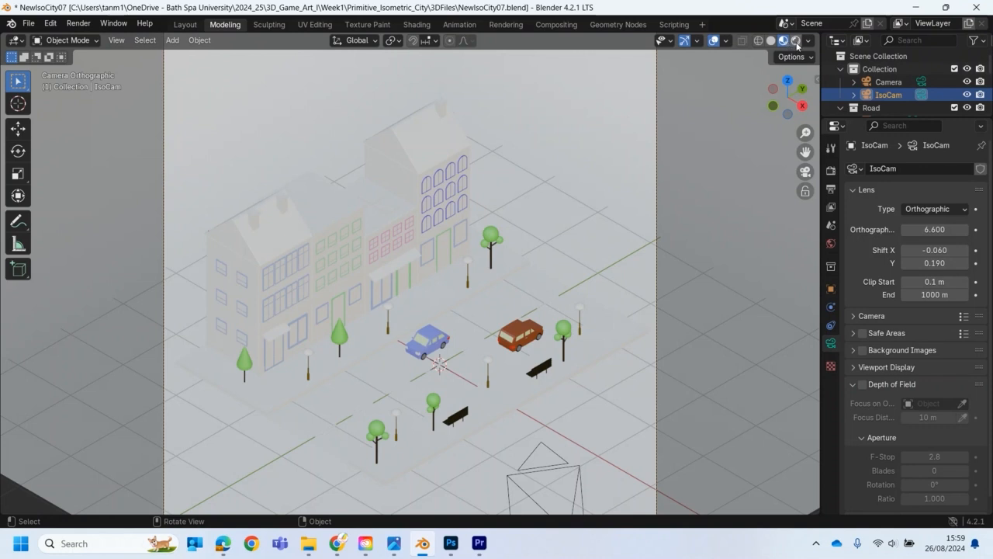
click(797, 40)
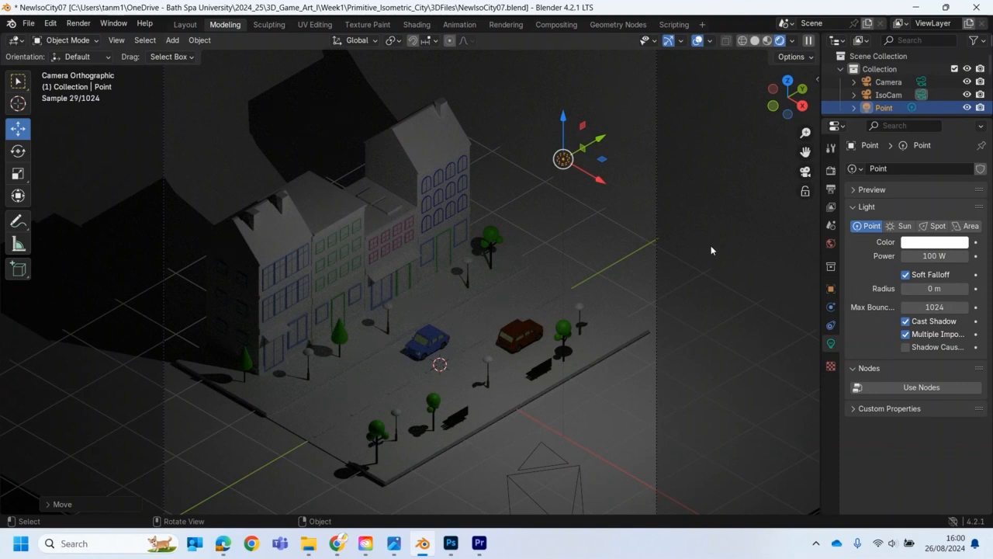
click(755, 40)
click(780, 41)
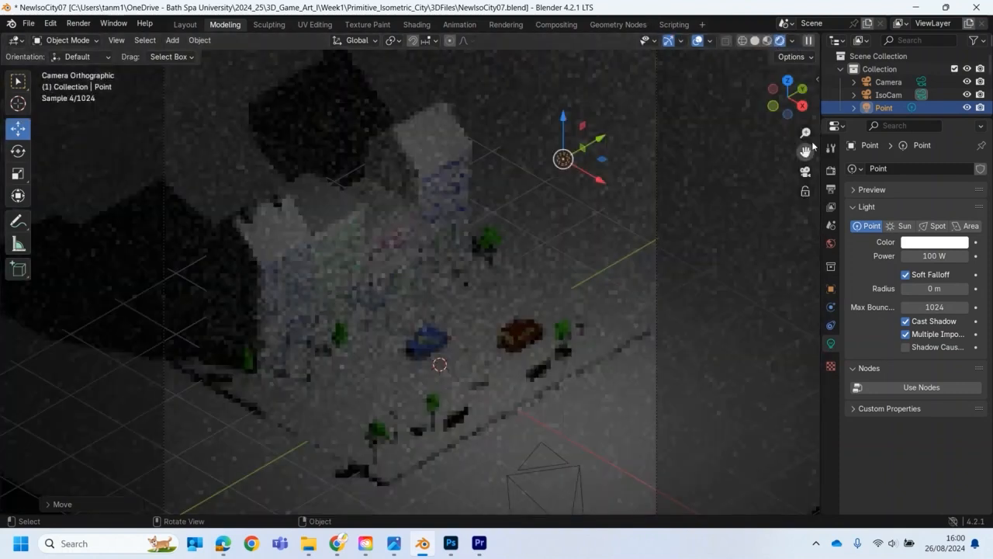
- Switch the render engine to EEVEE to compare the lighting, and set it back to Cycles
click(831, 189)
click(831, 170)
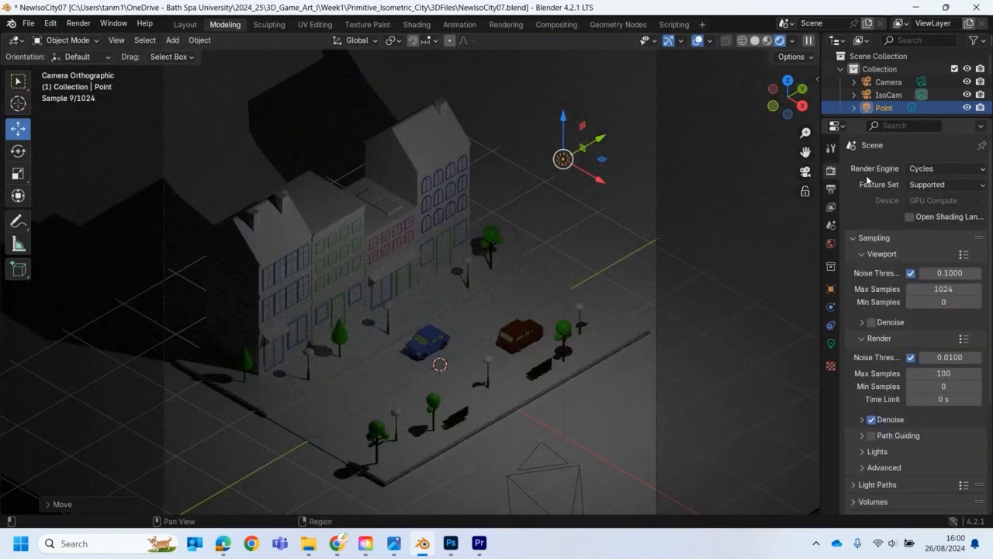
click(940, 168)
click(922, 183)
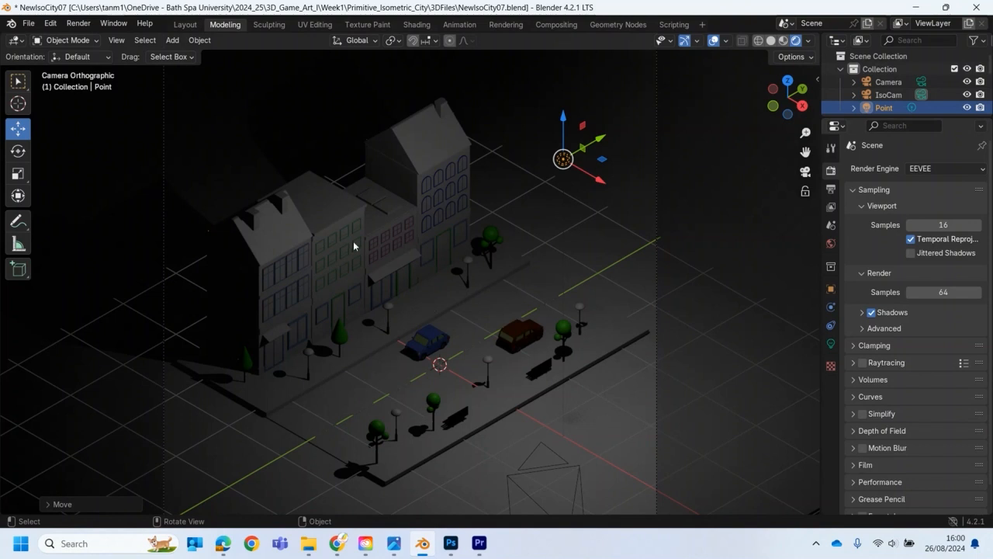
click(932, 173)
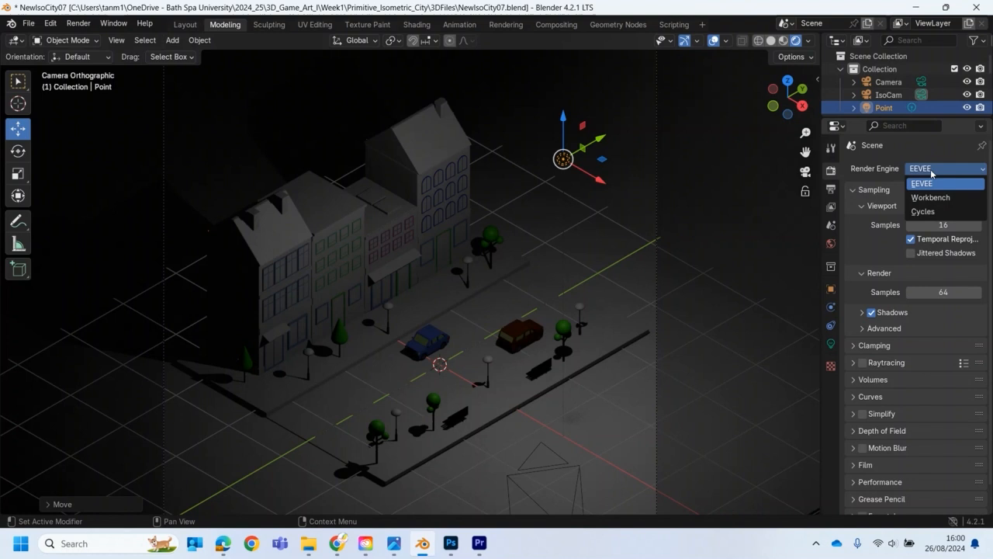
click(923, 212)
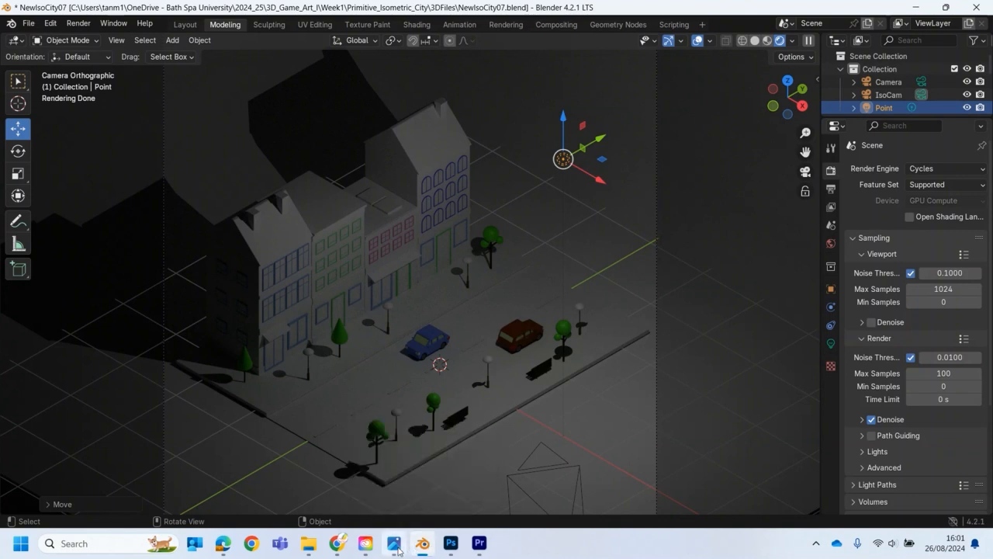
- Check the reference image RenderShotIso.png in the photo viewer, and delete the Point light from the Blender scene
click(394, 547)
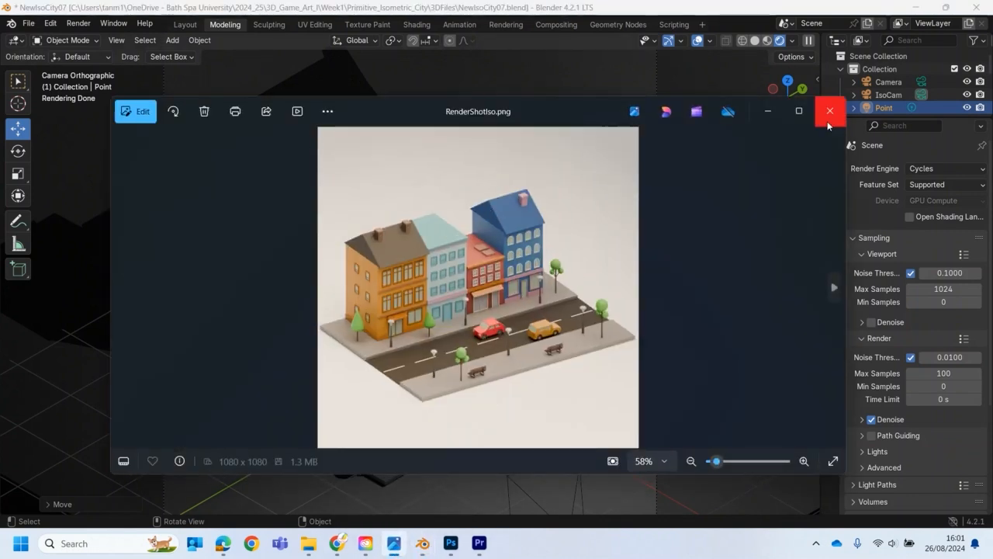
click(773, 109)
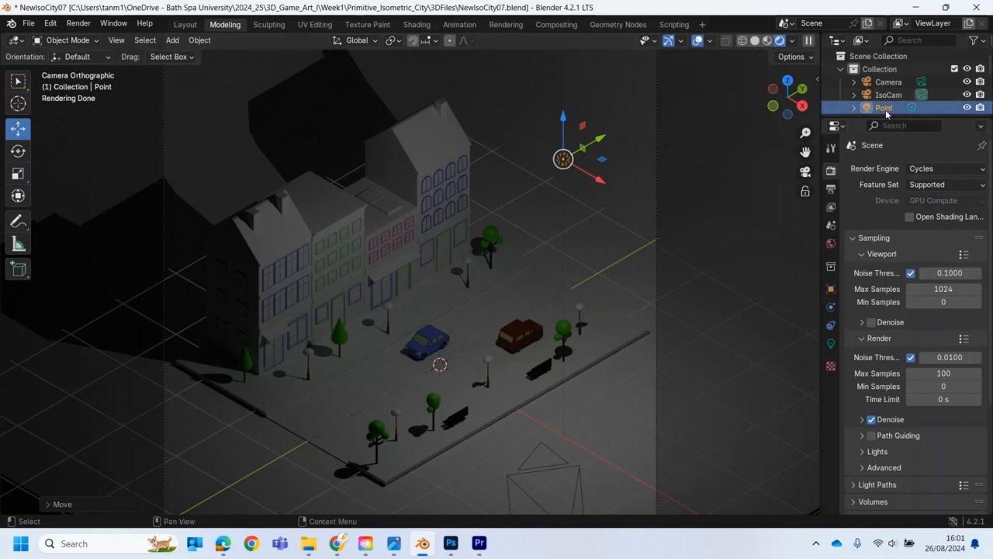
key(Delete)
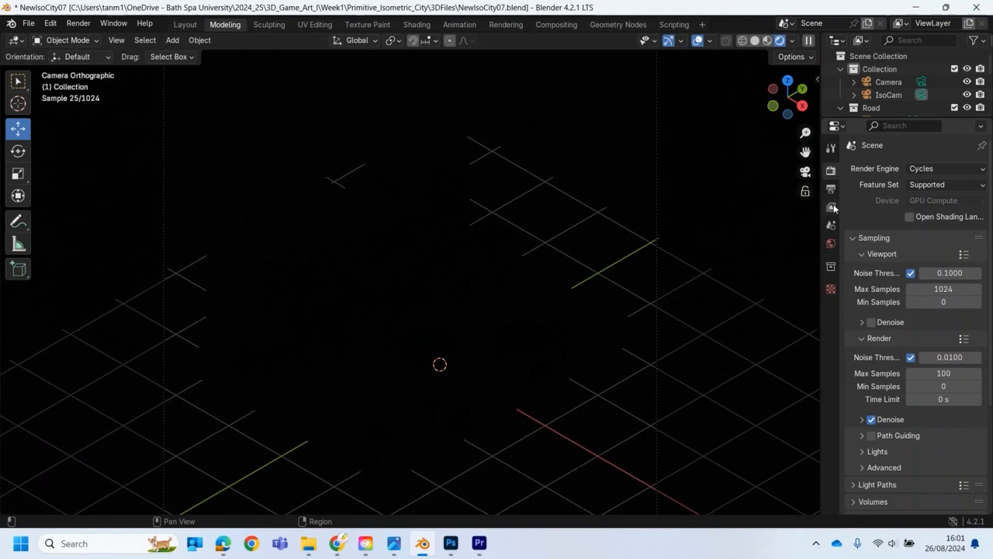
- Set the world background's surface strength to 1, comparing the scene in material preview and rendered shading
click(830, 244)
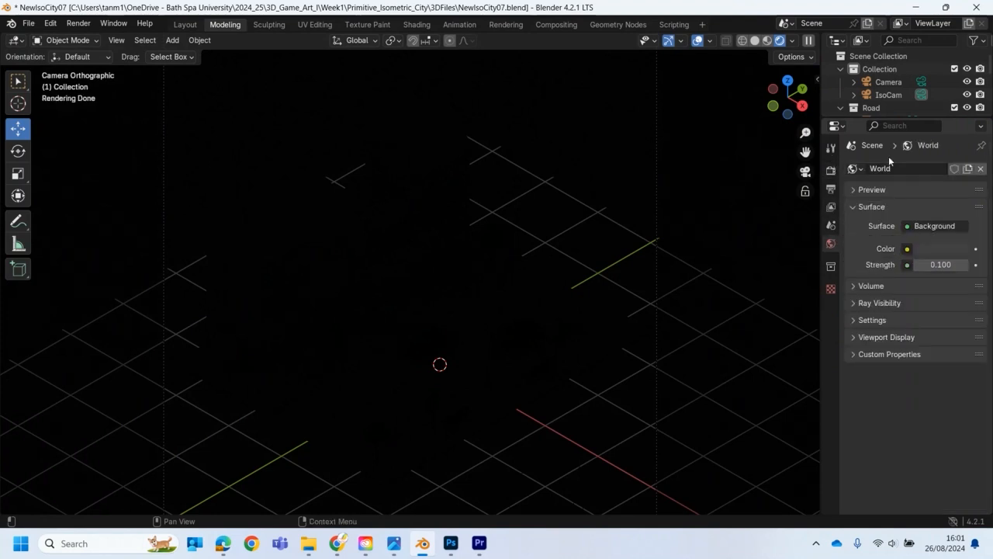
drag(925, 115, 924, 258)
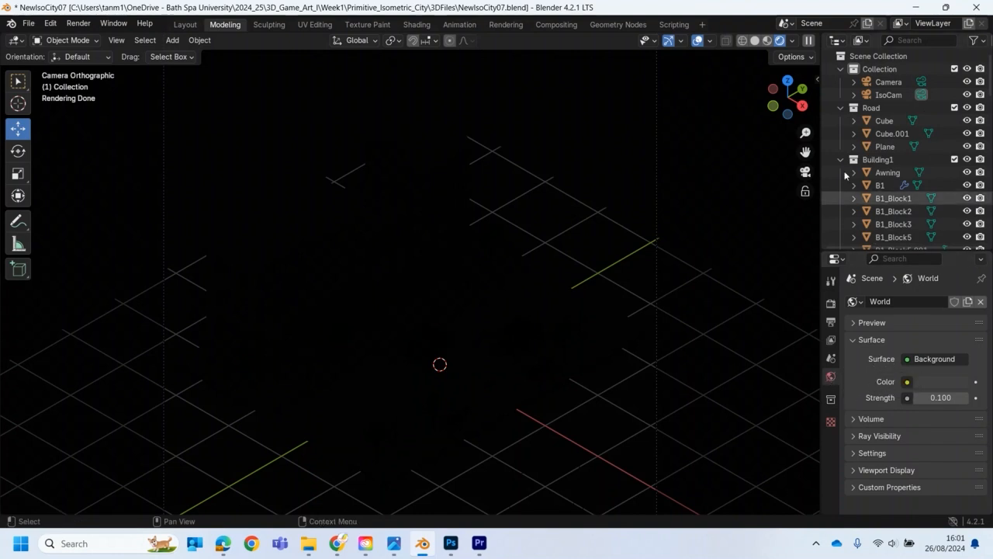
click(767, 41)
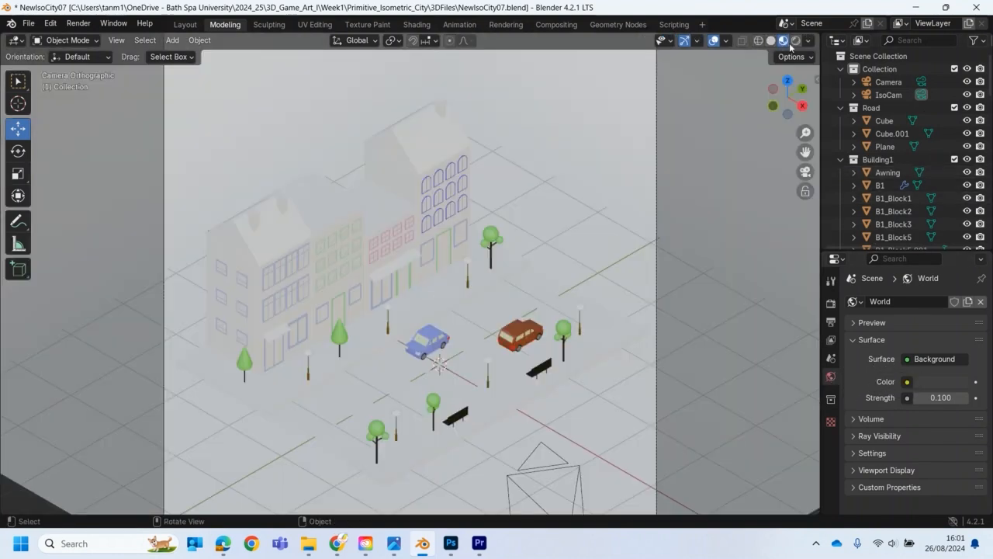
click(794, 41)
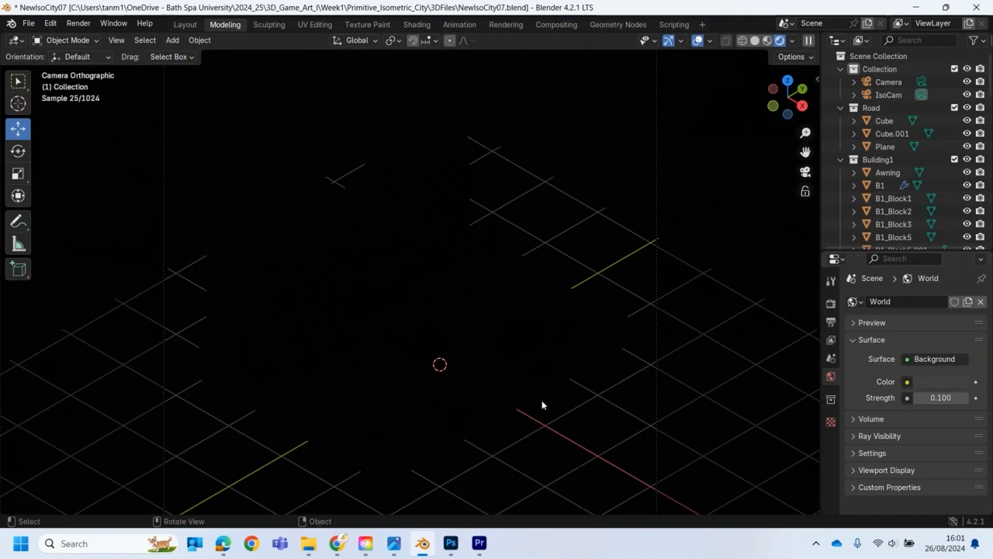
click(924, 397)
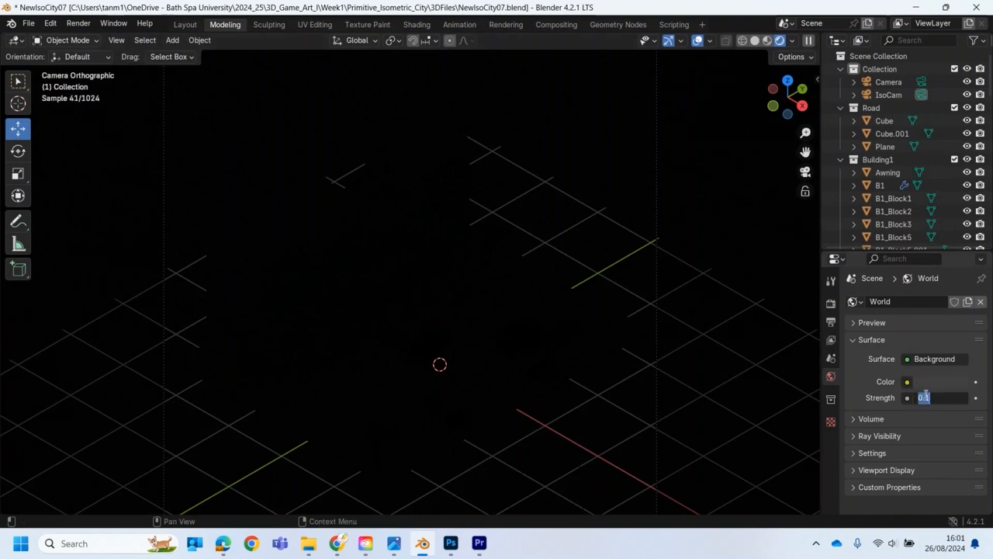
text(1)
key(Return)
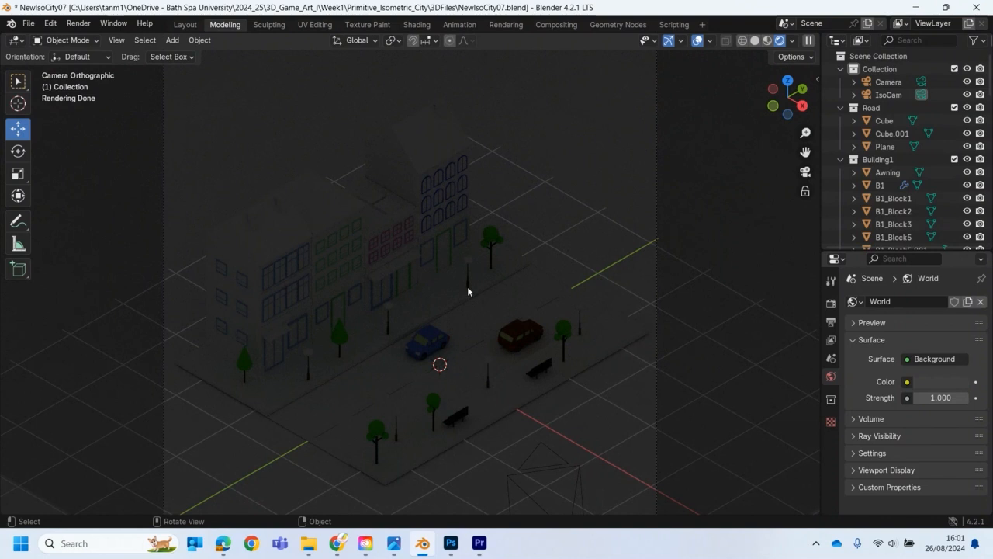
- Use a Sky Texture as the world's background color and compare material preview with rendered shading
click(907, 381)
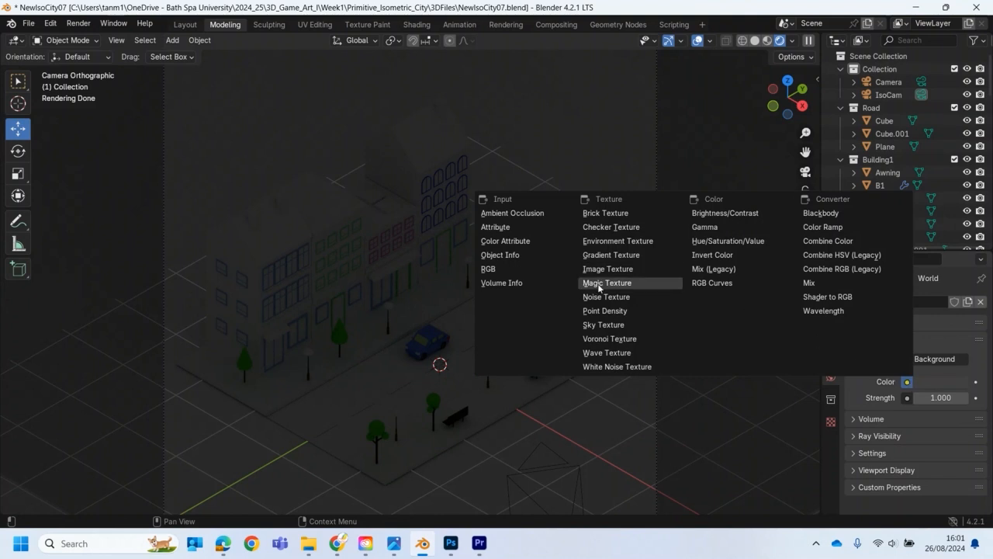
click(600, 325)
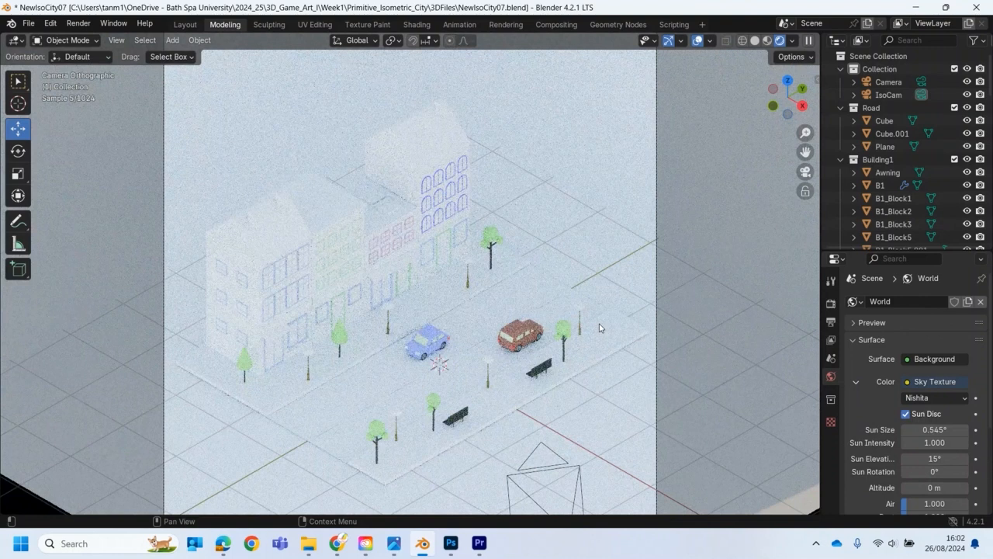
scroll(884, 326, down, 3)
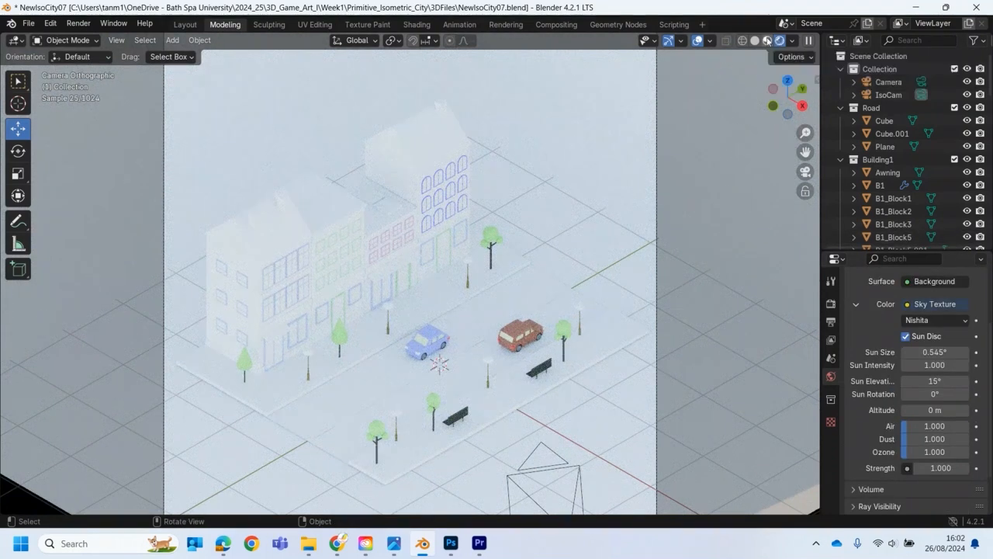
click(767, 40)
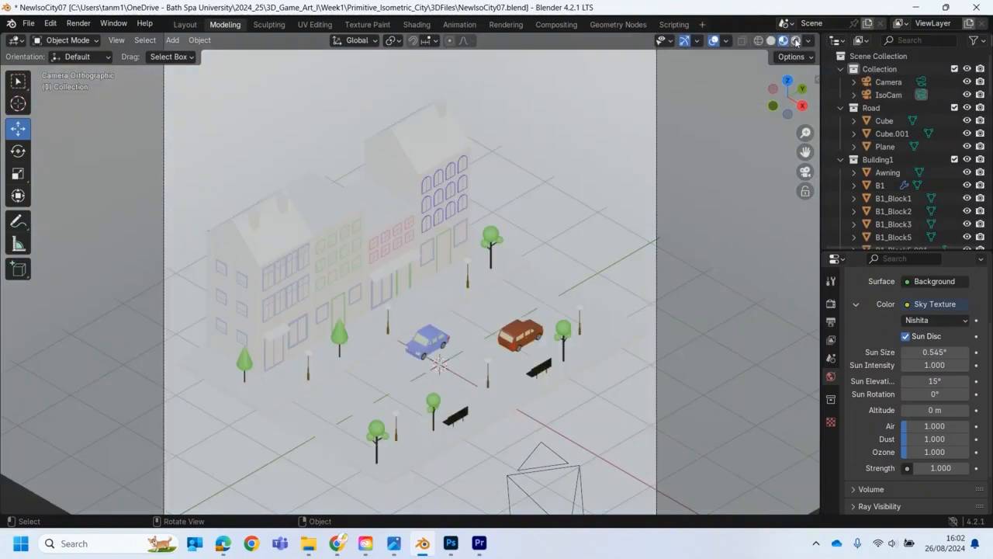
click(796, 40)
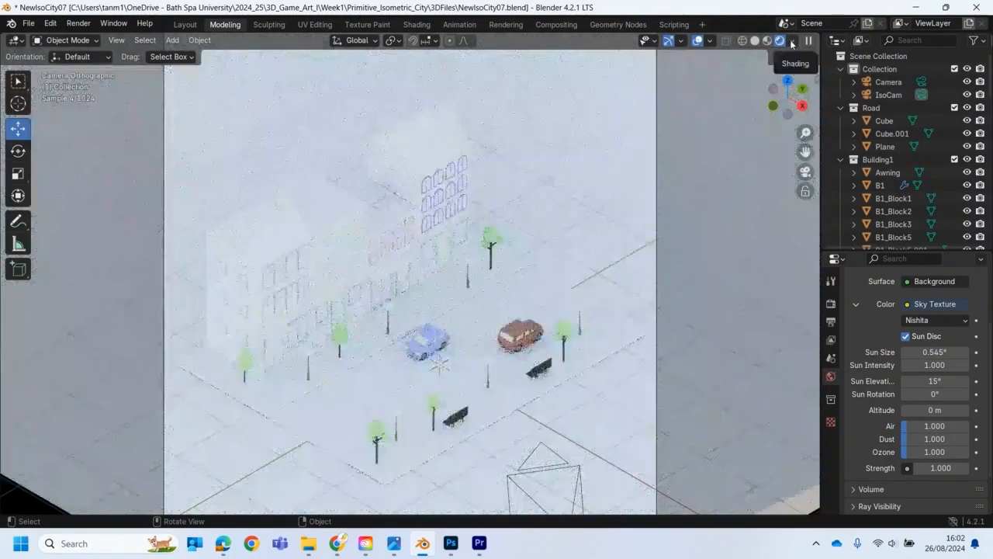
scroll(953, 347, down, 2)
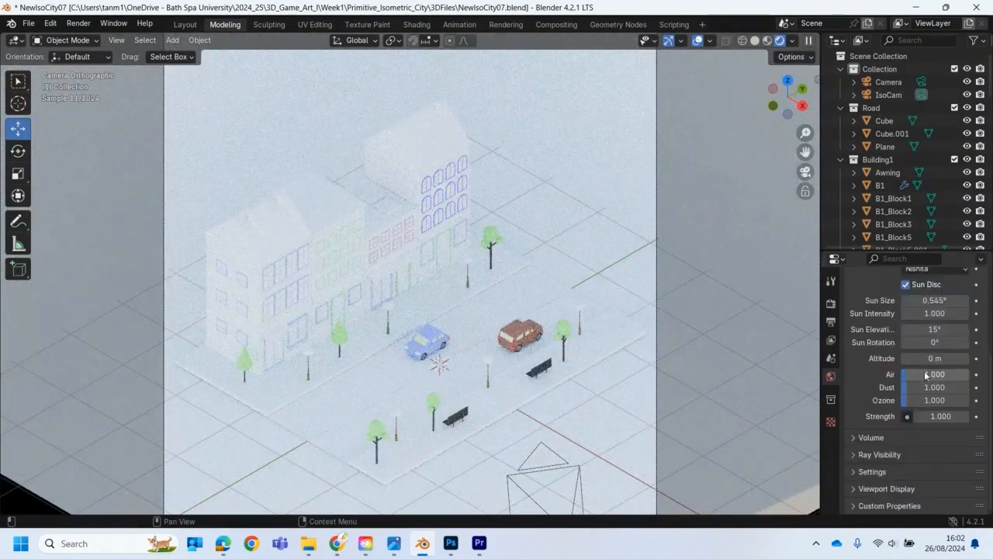
scroll(924, 372, up, 3)
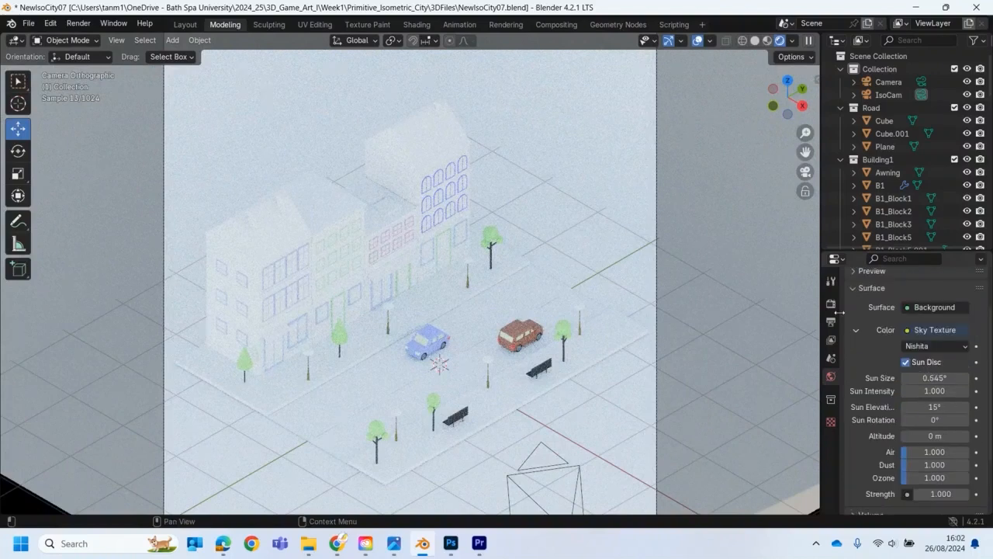
scroll(877, 324, down, 2)
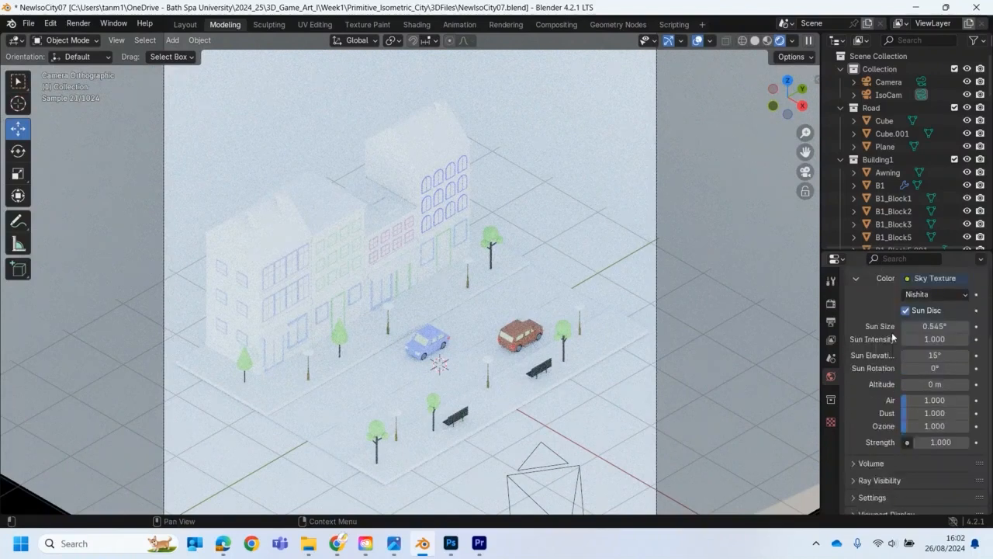
- Look through the Cycles render settings from Sampling down to the Color Management options
click(832, 306)
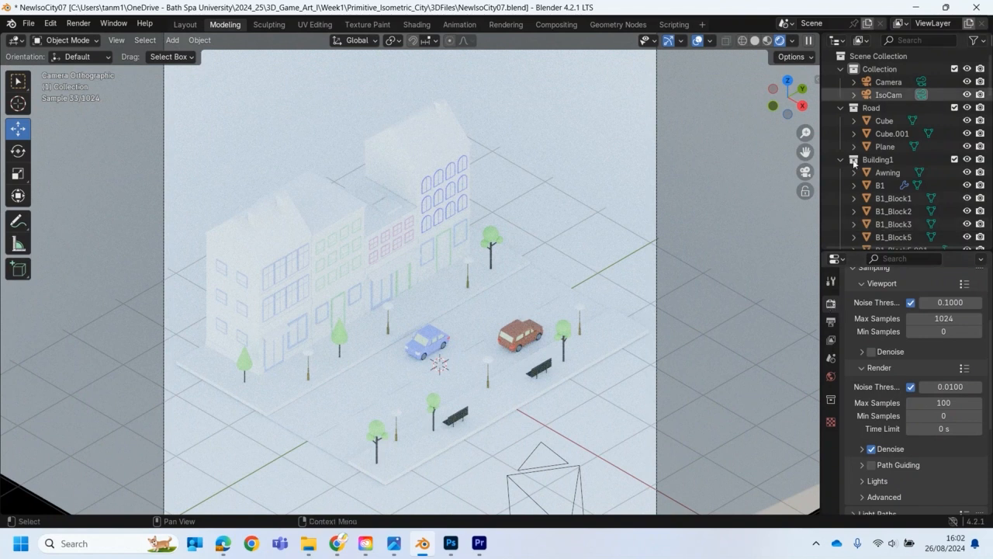
scroll(860, 405, down, 1)
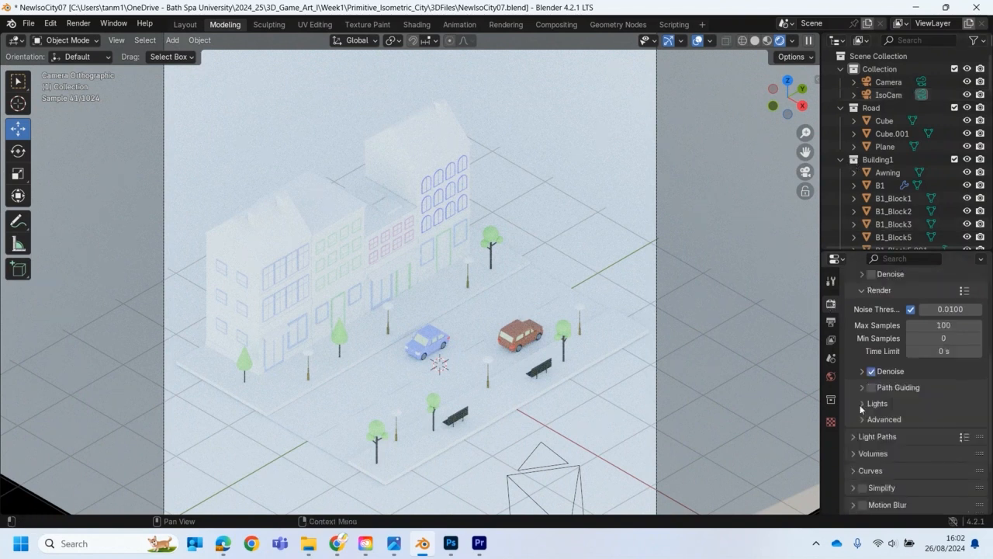
scroll(859, 404, down, 3)
scroll(860, 405, down, 2)
scroll(860, 405, up, 4)
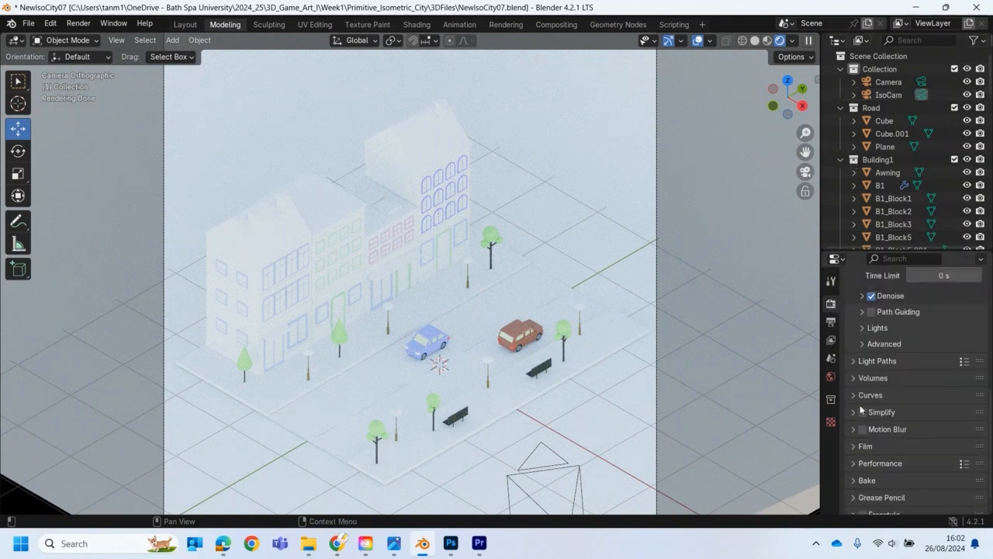
scroll(860, 409, up, 3)
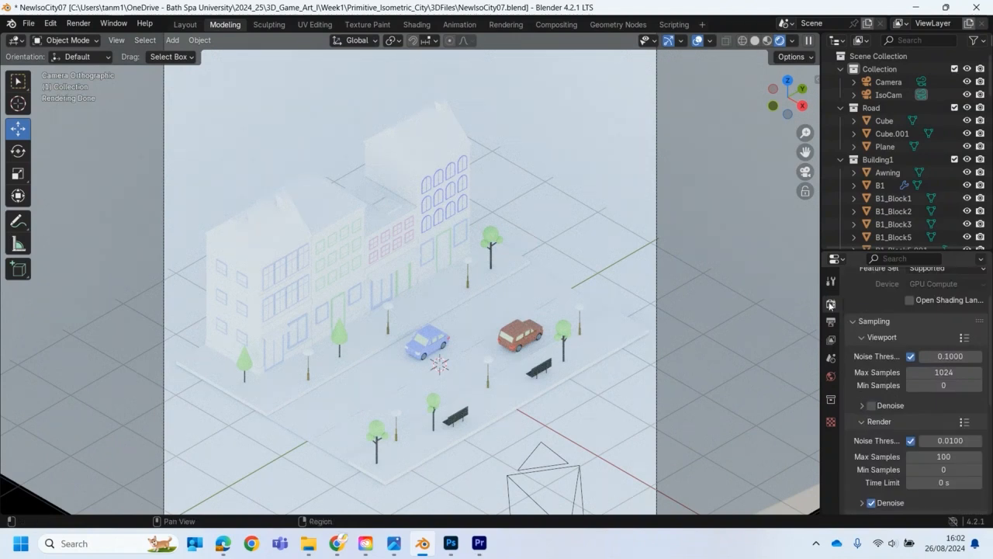
scroll(858, 382, down, 6)
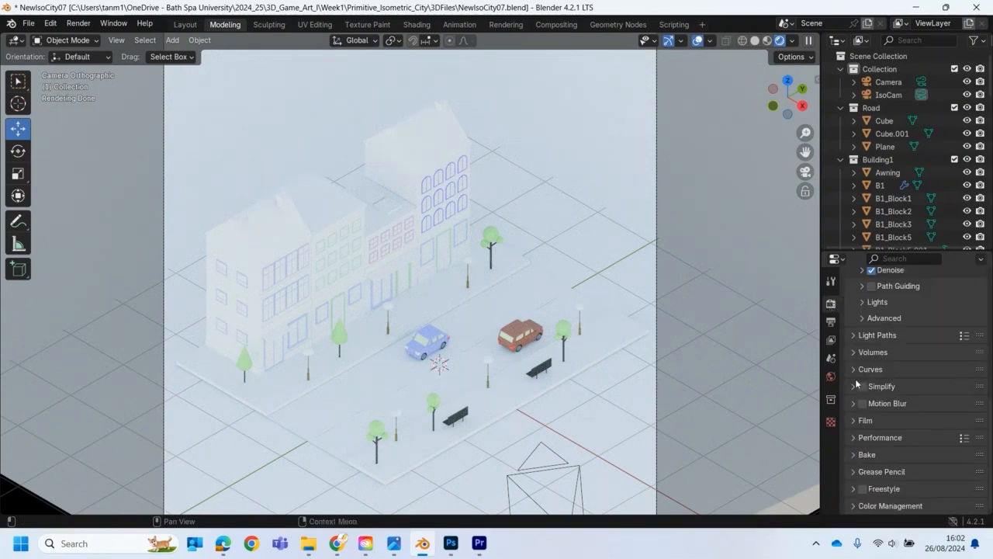
click(855, 506)
scroll(899, 485, down, 5)
scroll(901, 482, down, 1)
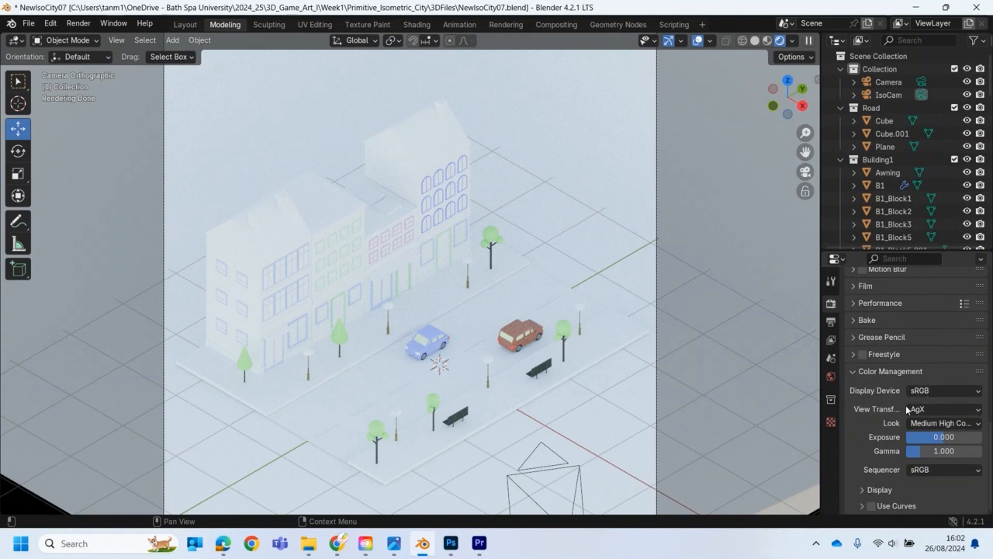
- Try the None look in Color Management, and set the look back to Medium High Contrast
click(932, 423)
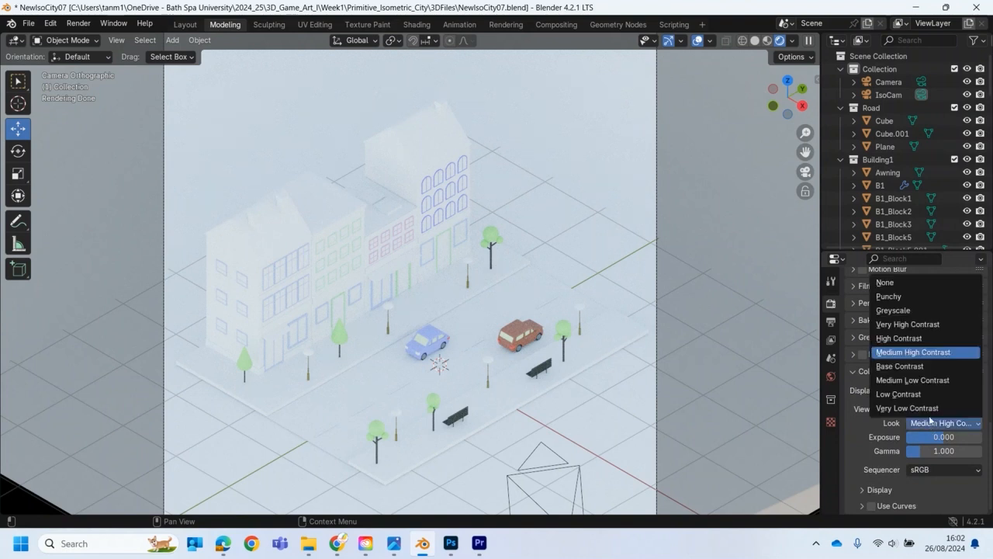
click(917, 282)
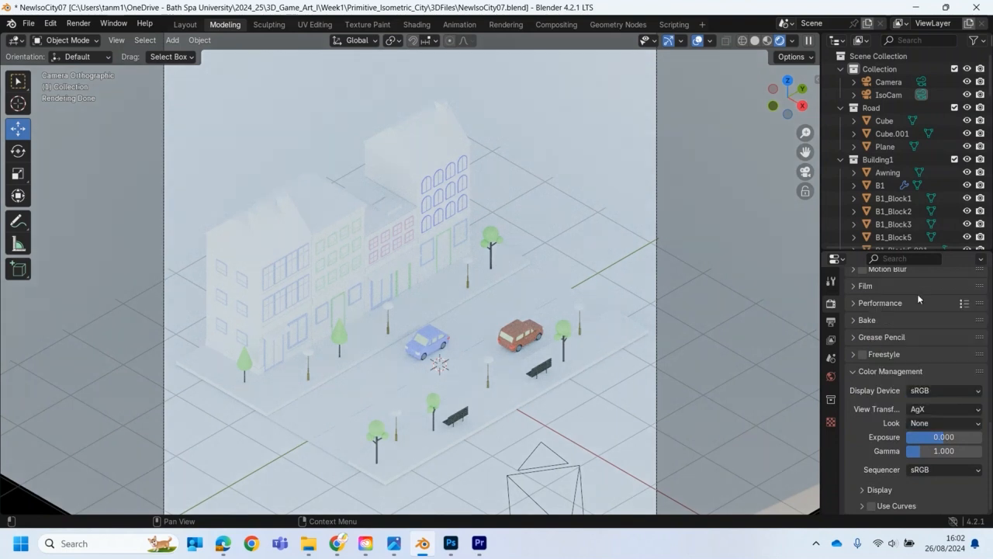
click(925, 424)
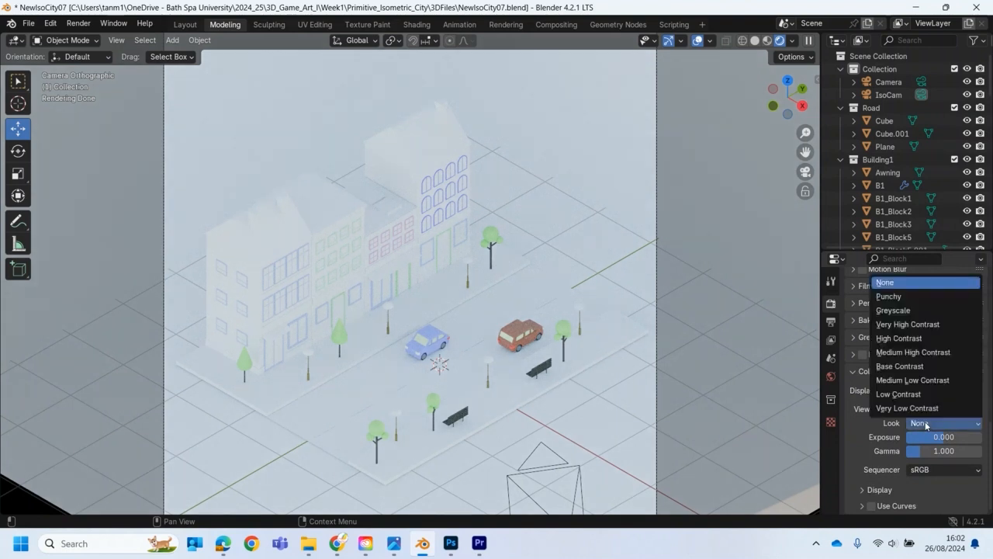
click(914, 352)
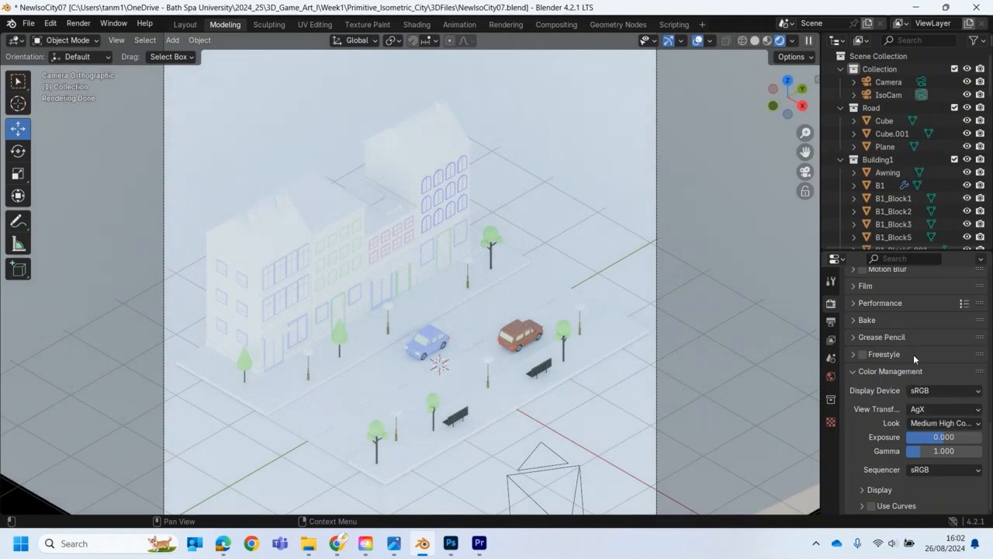
click(938, 423)
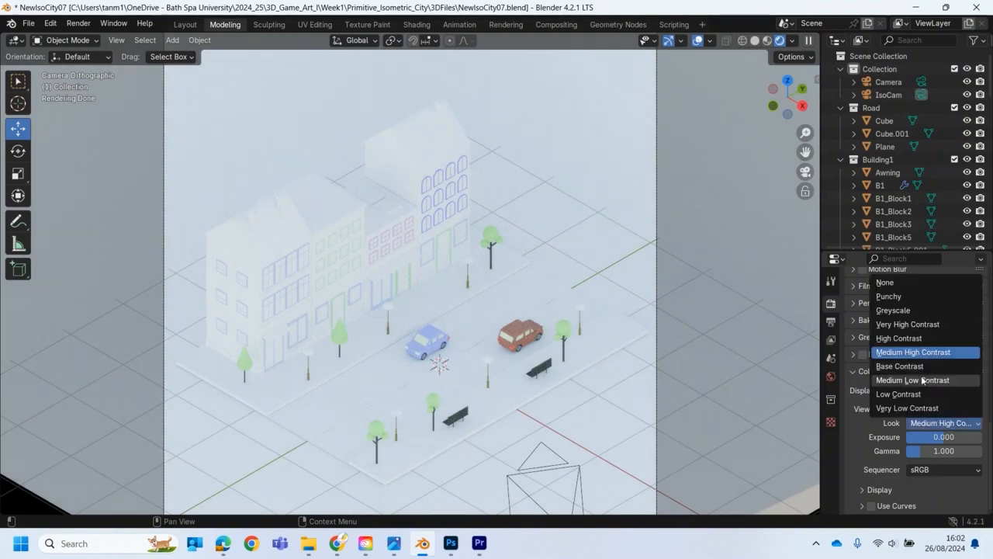
click(909, 354)
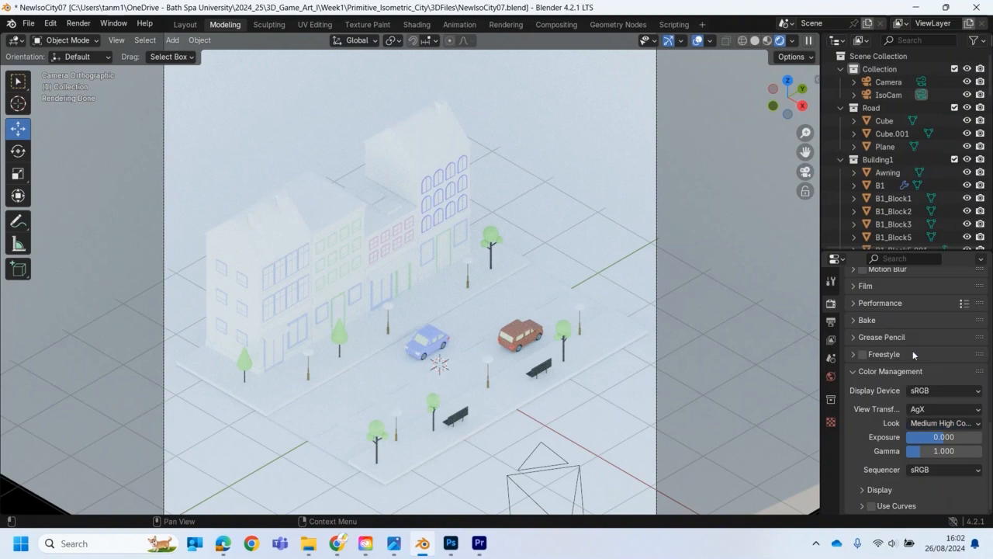
- Try 1024 Max Samples for the final render, and set the value back to 100
scroll(857, 386, up, 5)
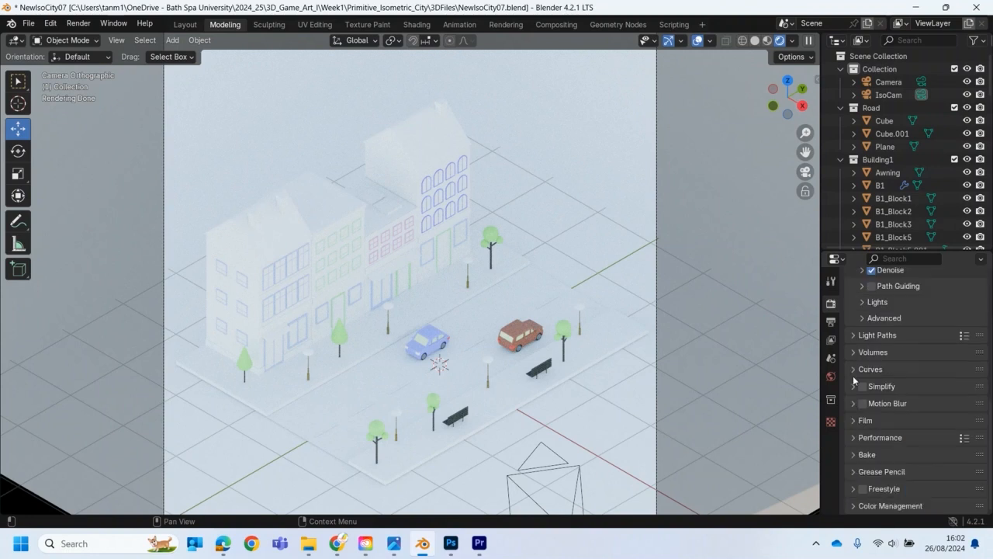
scroll(853, 359, up, 3)
scroll(854, 360, up, 5)
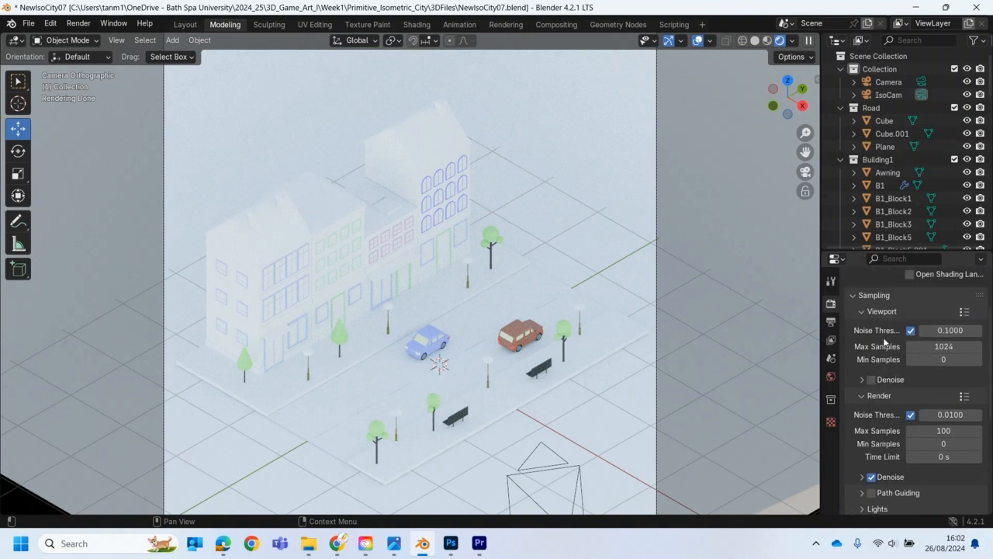
scroll(869, 396, down, 2)
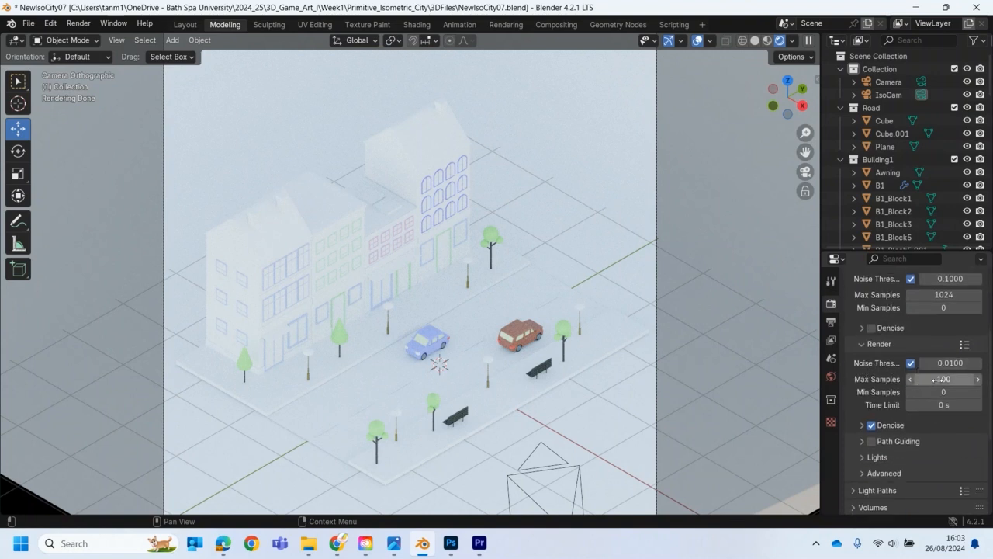
click(936, 379)
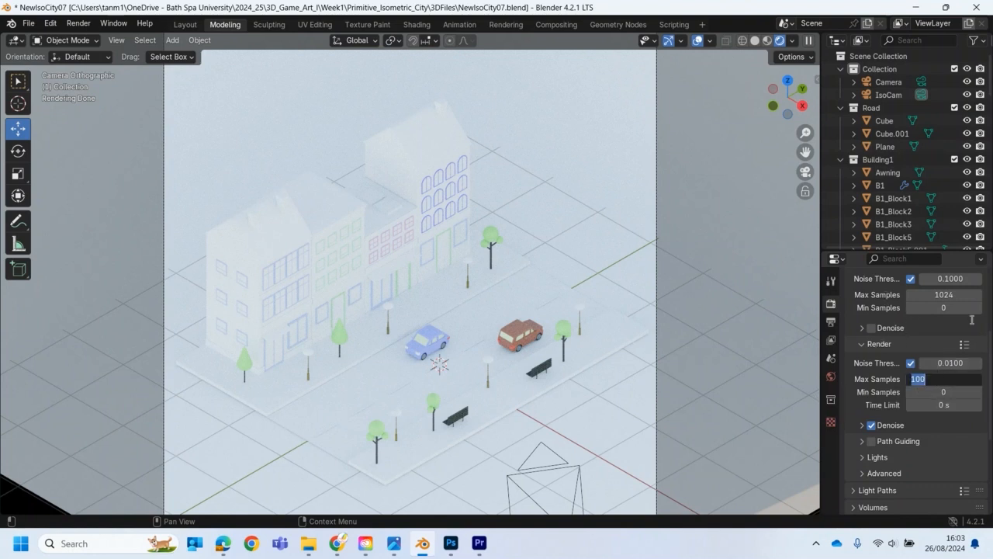
text(1024)
key(Return)
click(927, 378)
text(100)
key(Return)
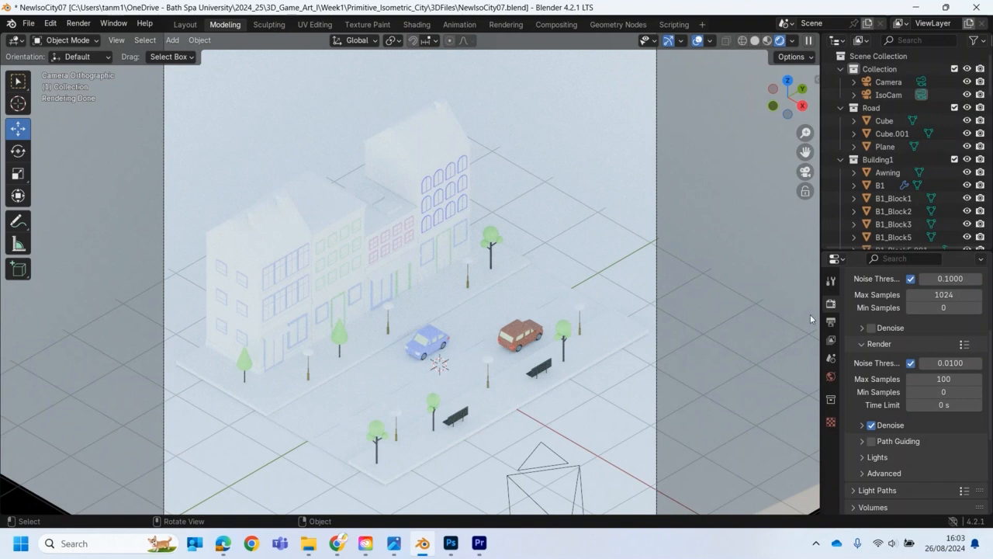
- Examine the final render's Denoise options and return to the Sampling settings
click(861, 426)
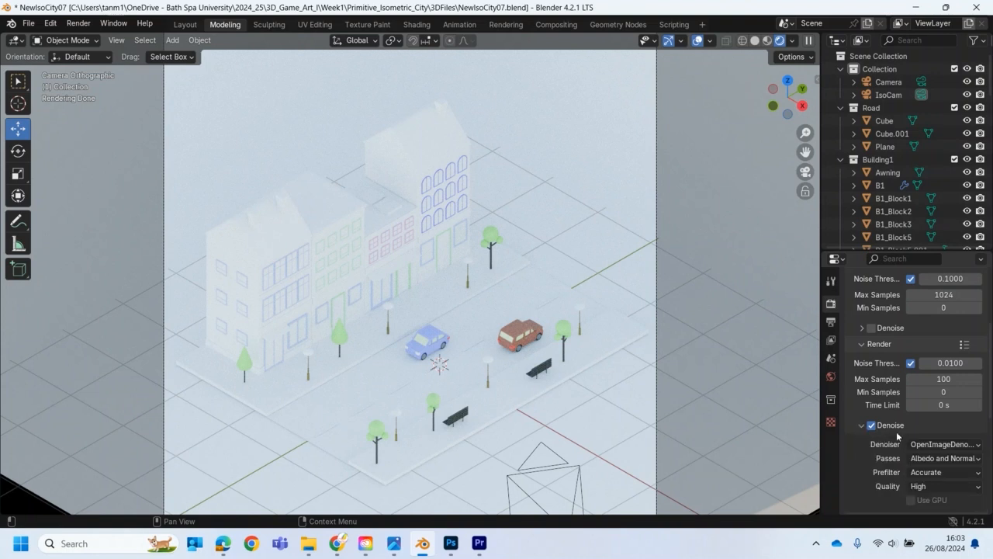
scroll(898, 437, down, 1)
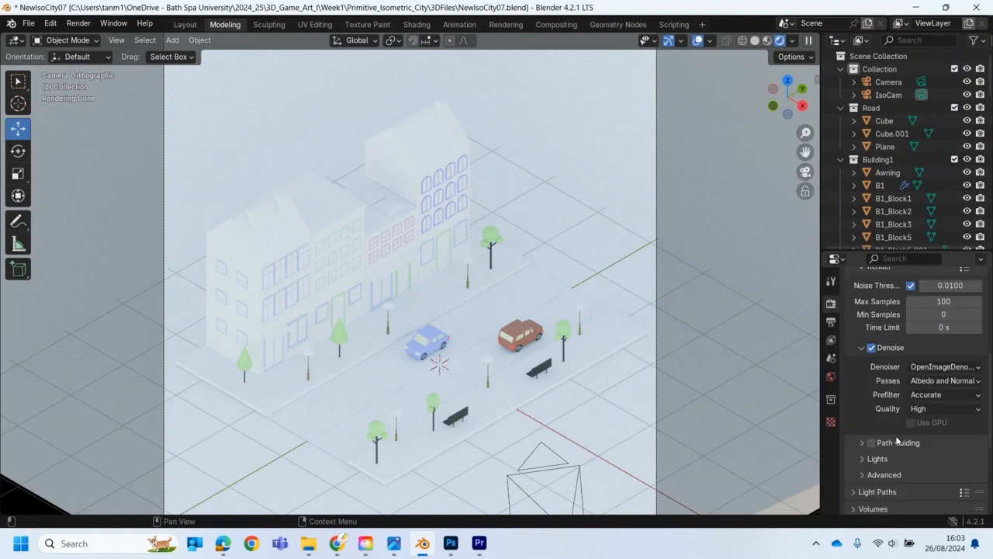
click(861, 350)
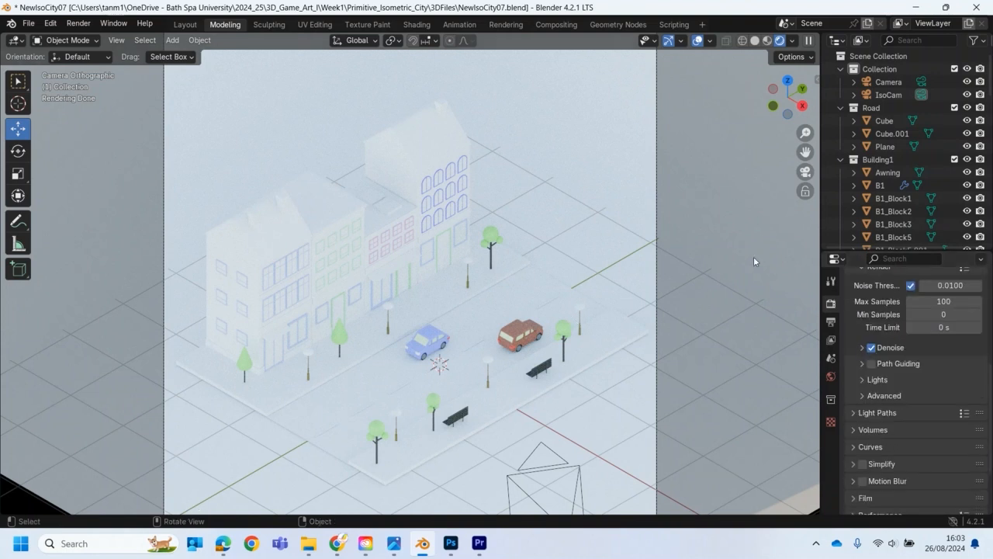
scroll(888, 335, up, 5)
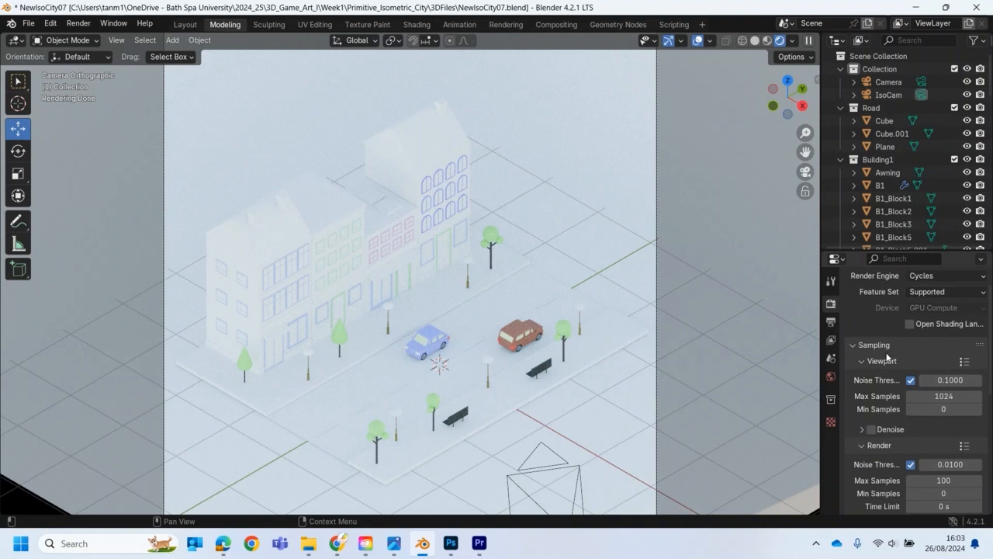
- Check the Cycles device choices, keep GPU Compute, and look over the Sampling settings
scroll(941, 339, up, 2)
click(933, 309)
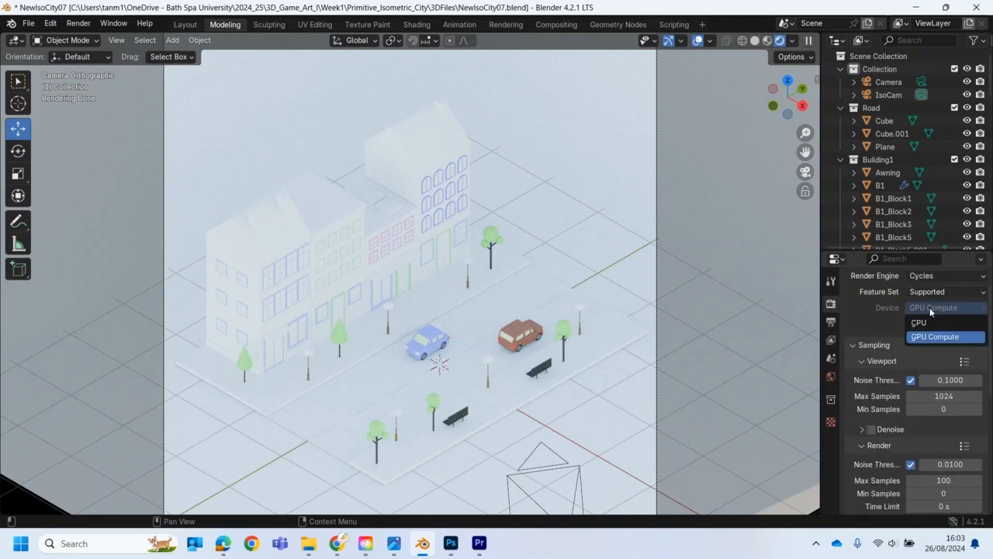
click(921, 344)
scroll(924, 365, down, 3)
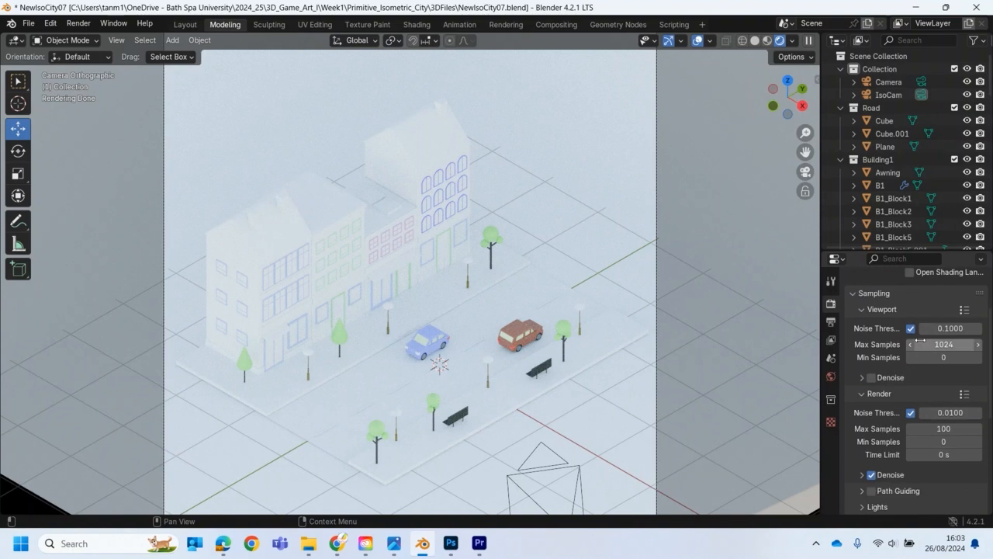
scroll(900, 388, down, 6)
- Set the world Sky Texture's Sun Size to 90° and Sun Intensity to 0.5, viewing the scene through the camera
click(831, 378)
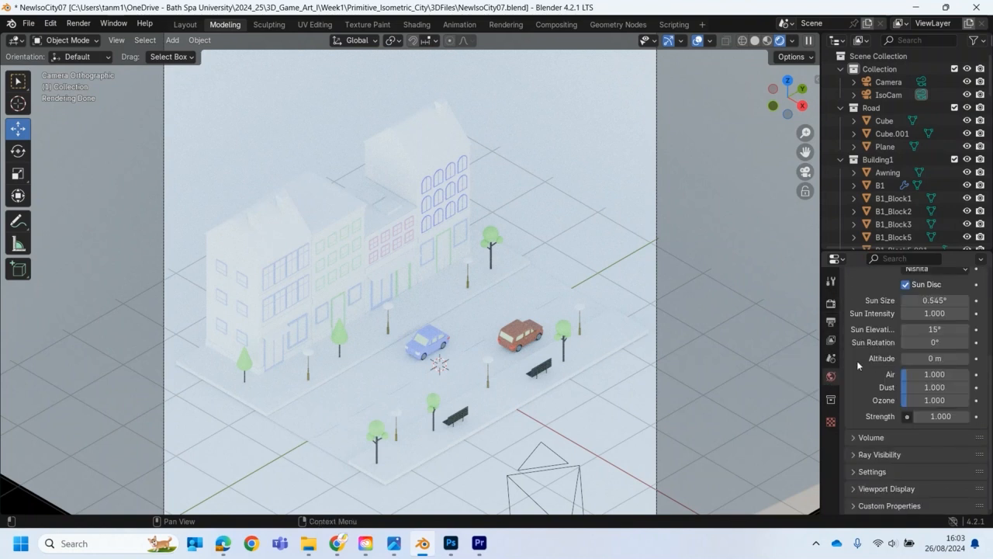
scroll(874, 362, up, 4)
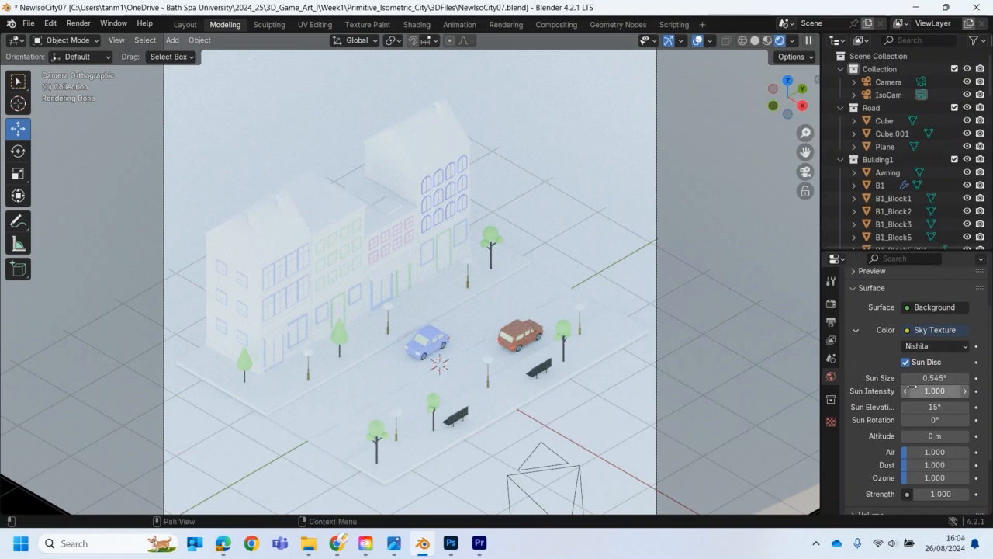
middle_drag(461, 388, 433, 366)
key(KP_0)
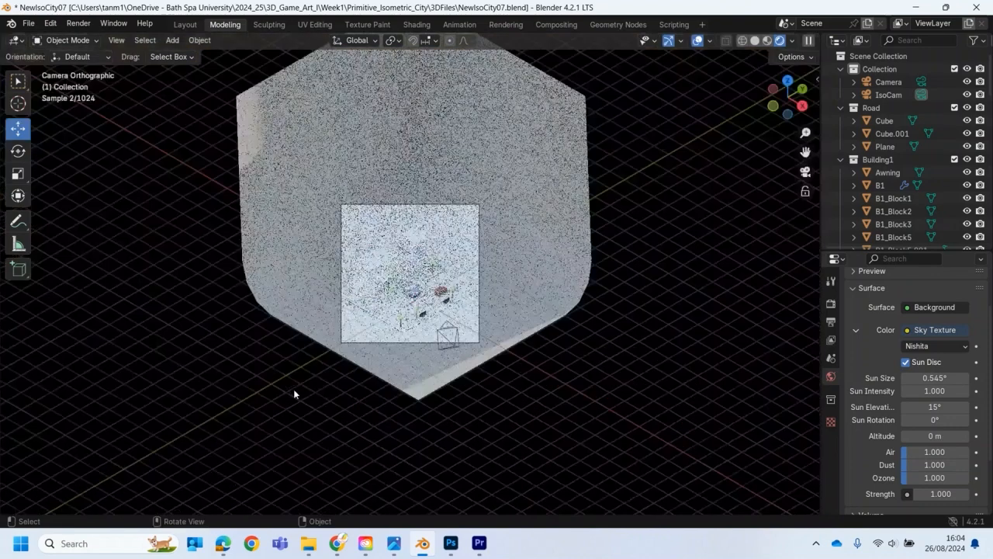
scroll(288, 397, up, 10)
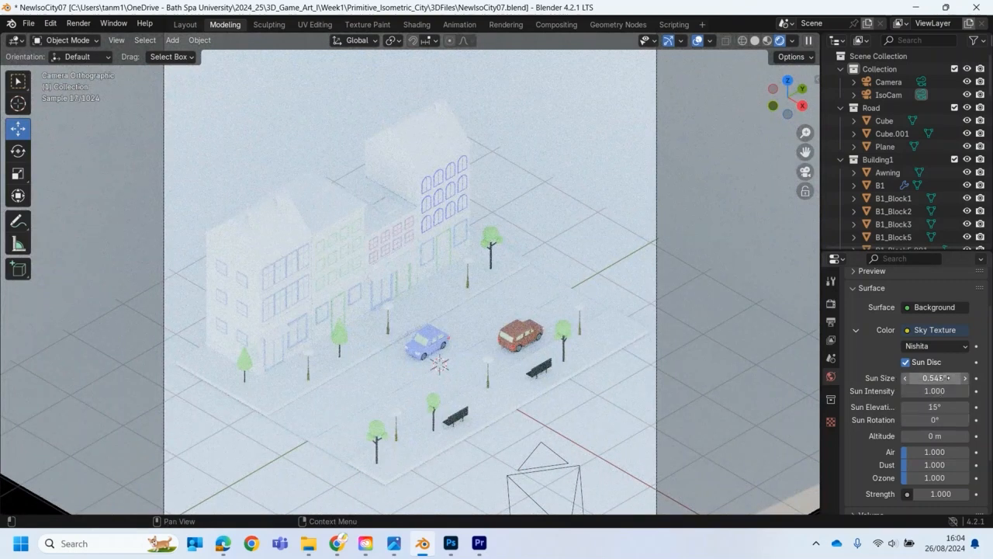
click(948, 378)
text(90)
key(Return)
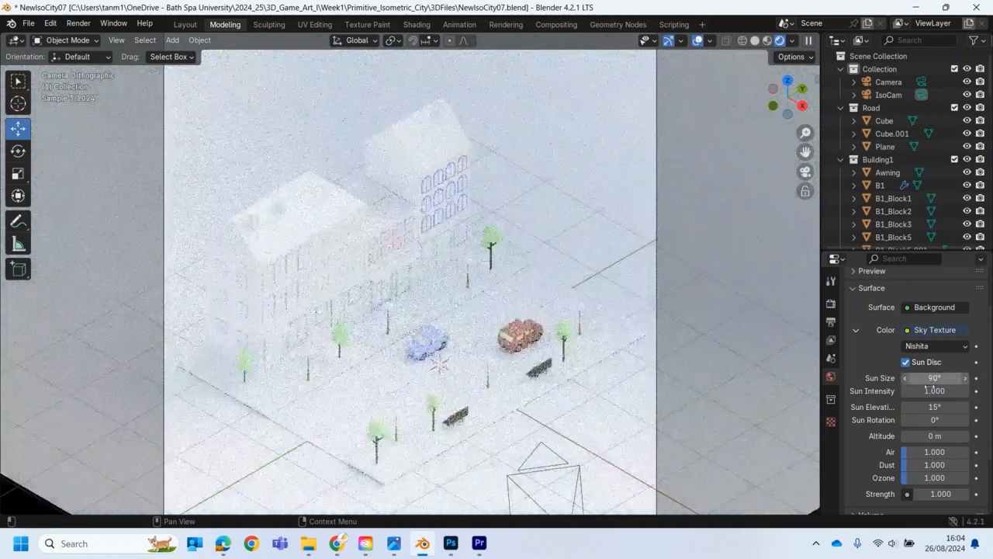
double_click(935, 391)
text(0.)
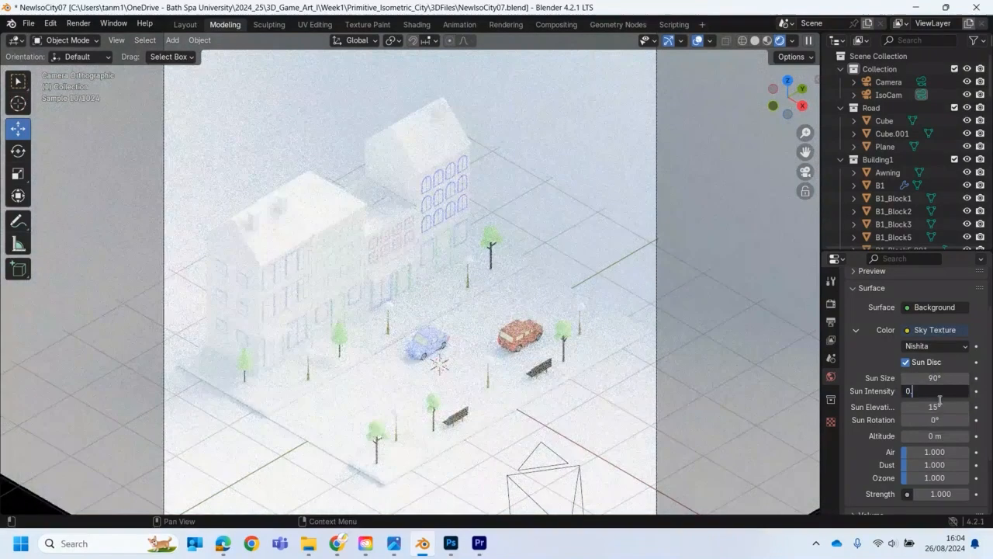
key(Return)
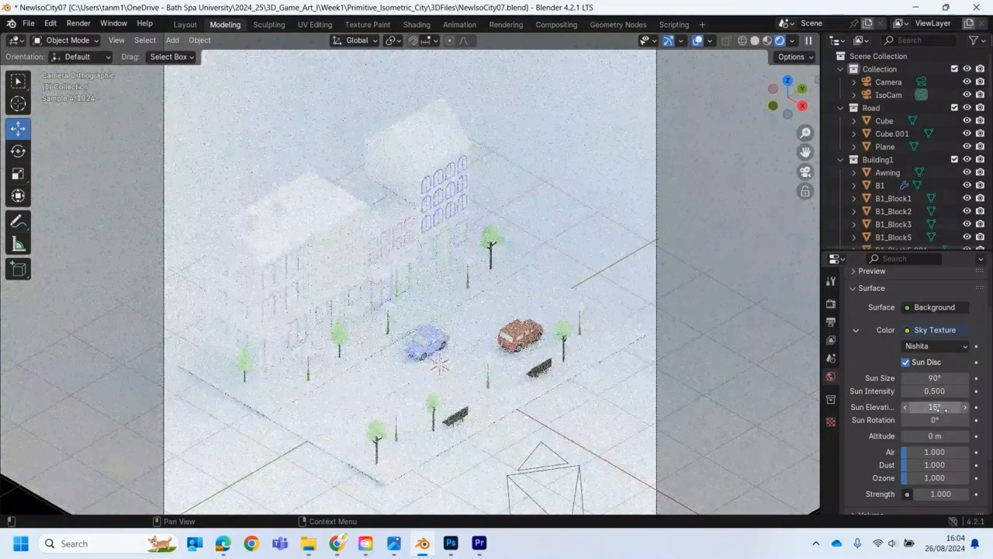
- Set the Sky Texture's Sun Elevation to 75° and Sun Rotation to 45°
click(942, 405)
text(75)
key(Return)
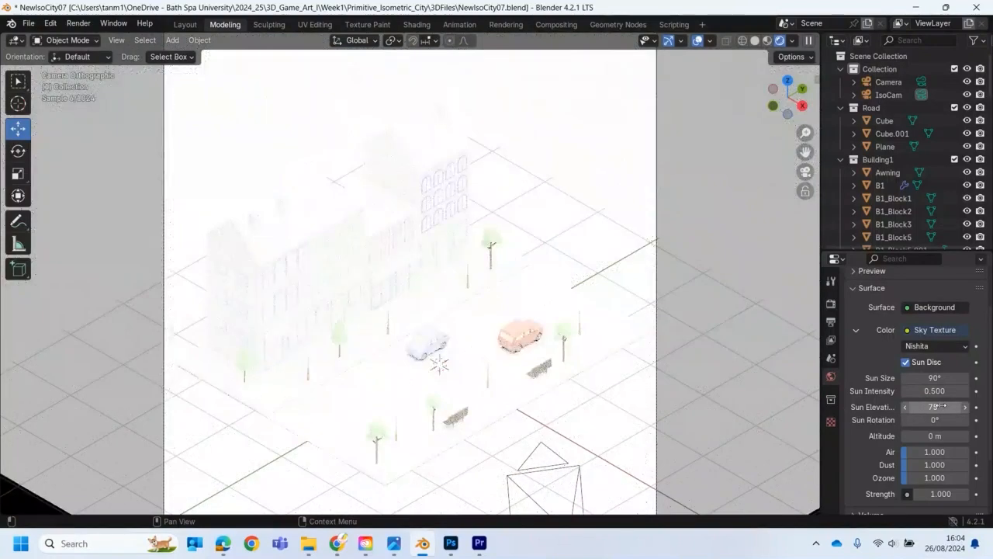
click(941, 419)
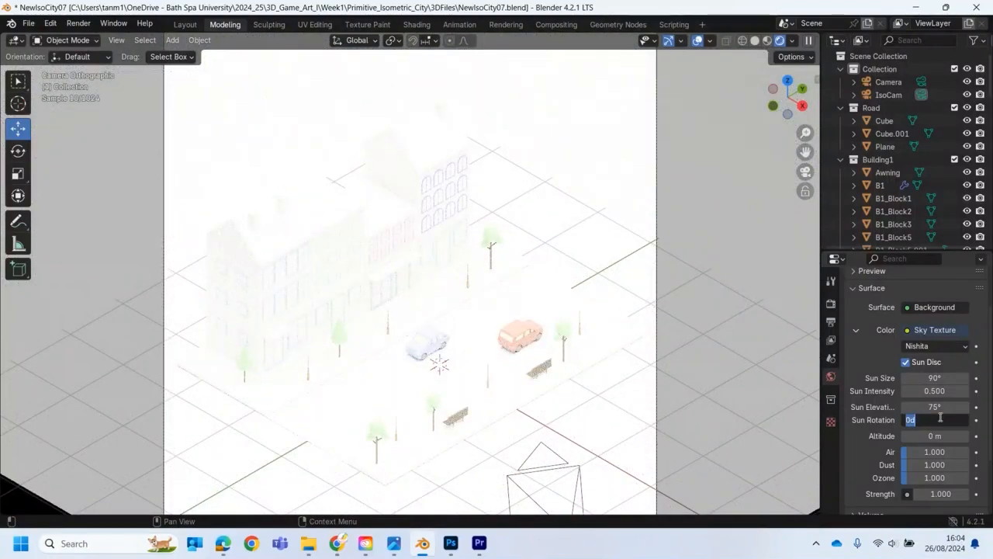
text(45)
key(Return)
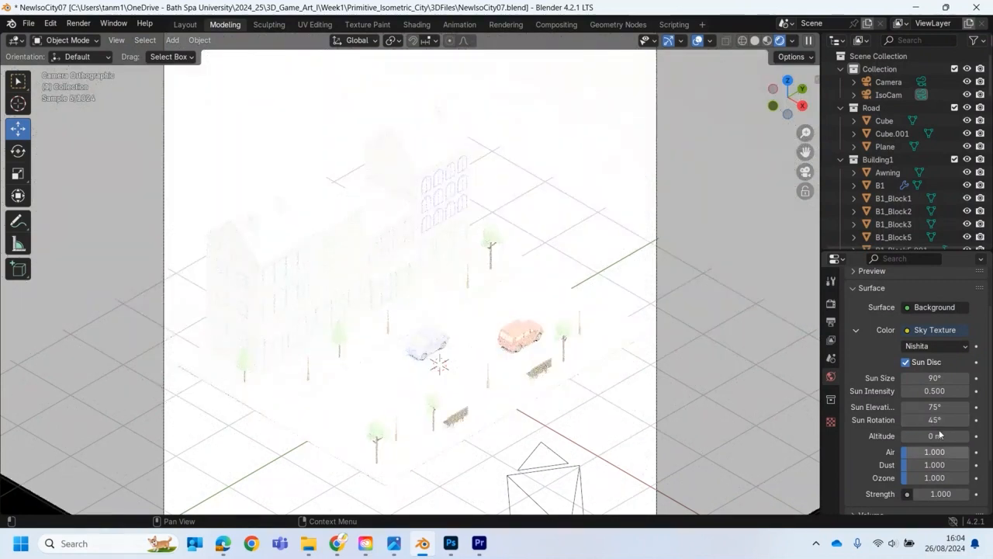
- Set the world background Strength to 0.1 and render the image
scroll(942, 457, down, 2)
click(939, 442)
text(0)
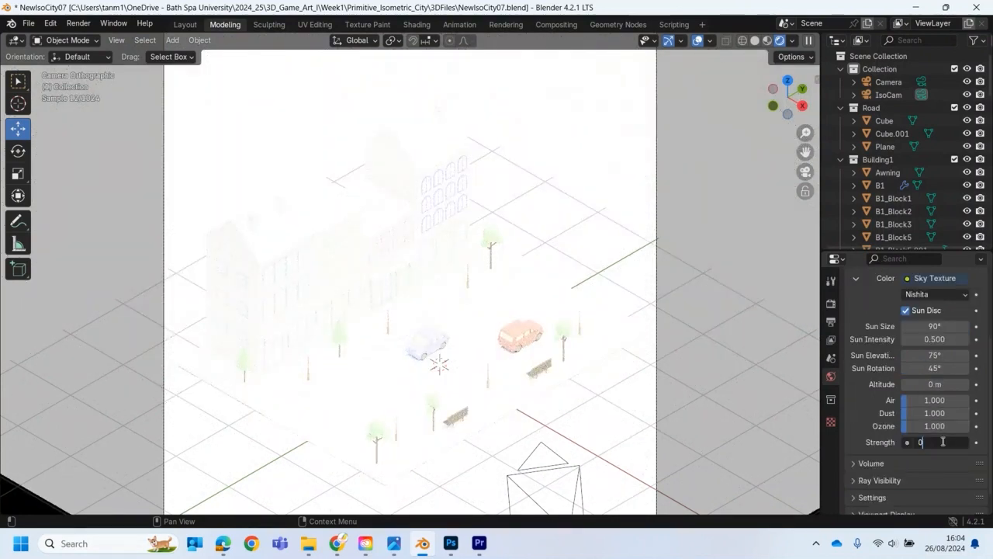
text(.1)
key(Return)
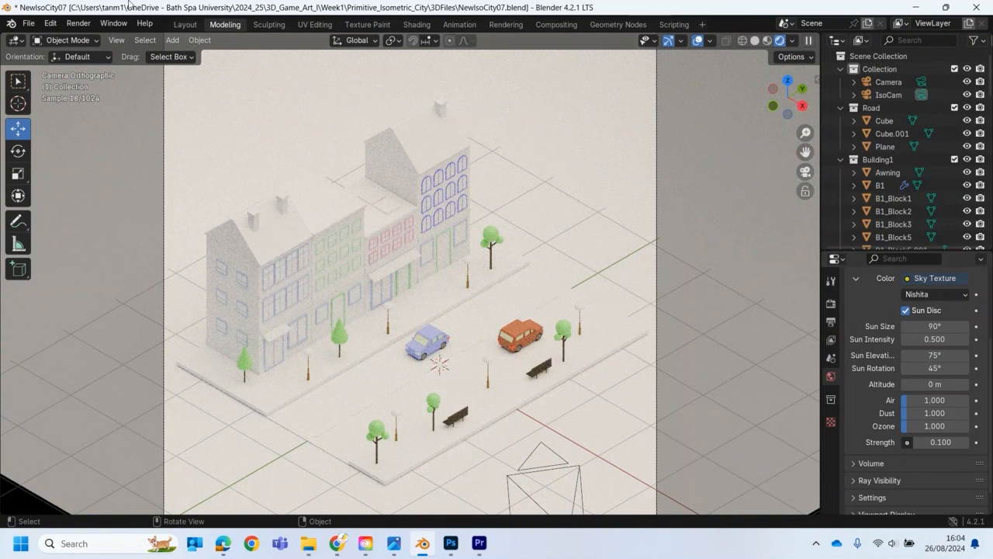
click(78, 24)
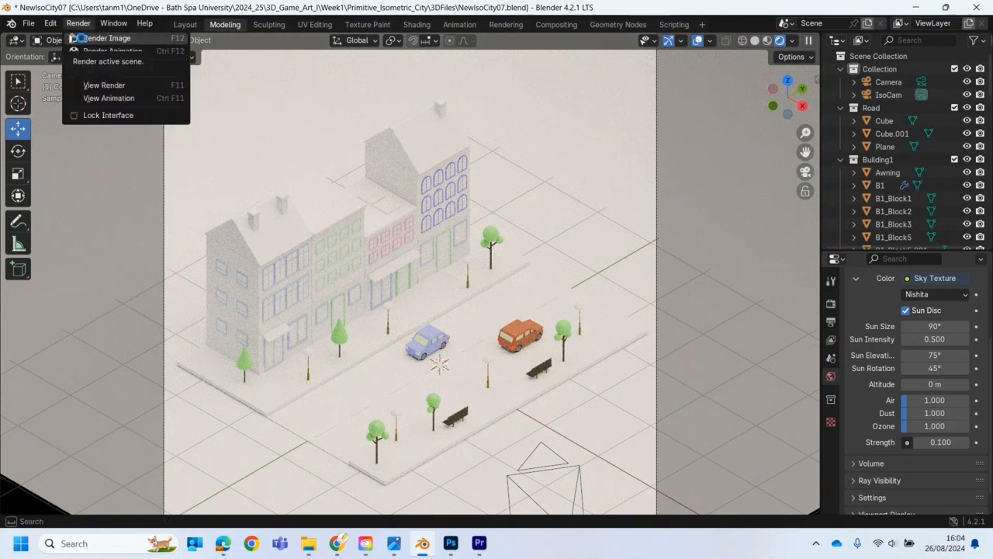
click(75, 38)
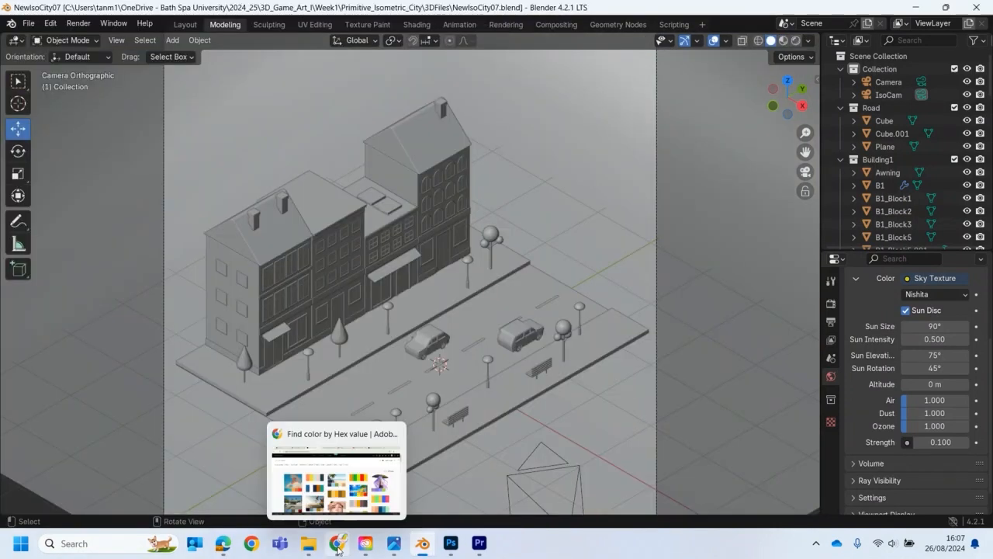
- Switch to Chrome and load the Adobe Color home page at color.adobe.com
click(333, 496)
mouse_move(475, 364)
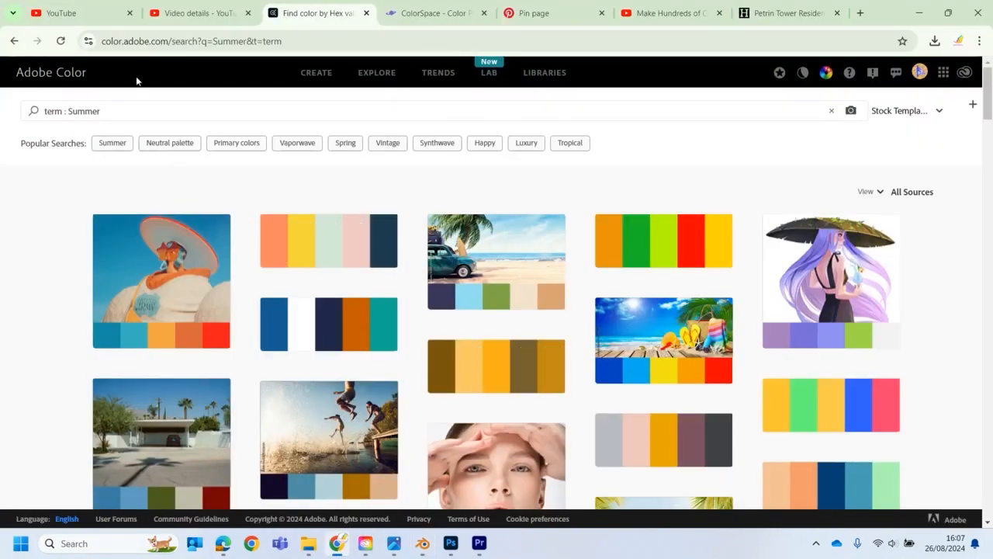
drag(171, 41, 321, 42)
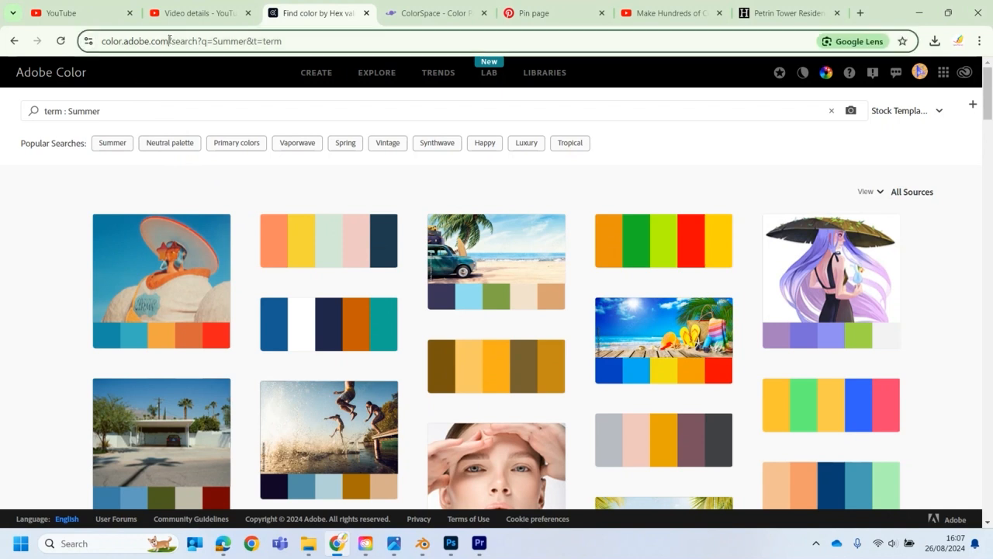
key(BackSpace)
key(Return)
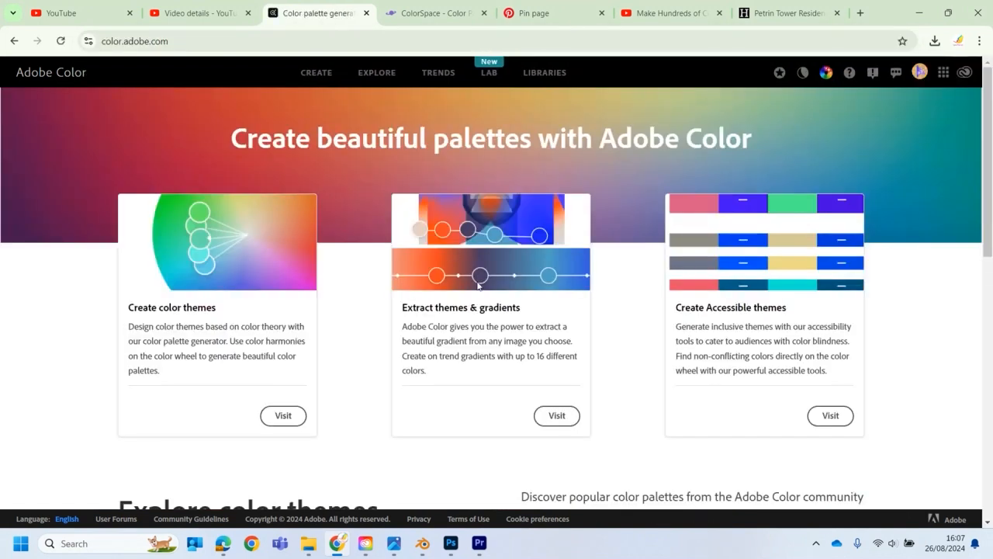
- Look over the Adobe Color home page and examine its Color Wheel palette creator
scroll(477, 285, down, 3)
scroll(478, 286, up, 3)
click(323, 74)
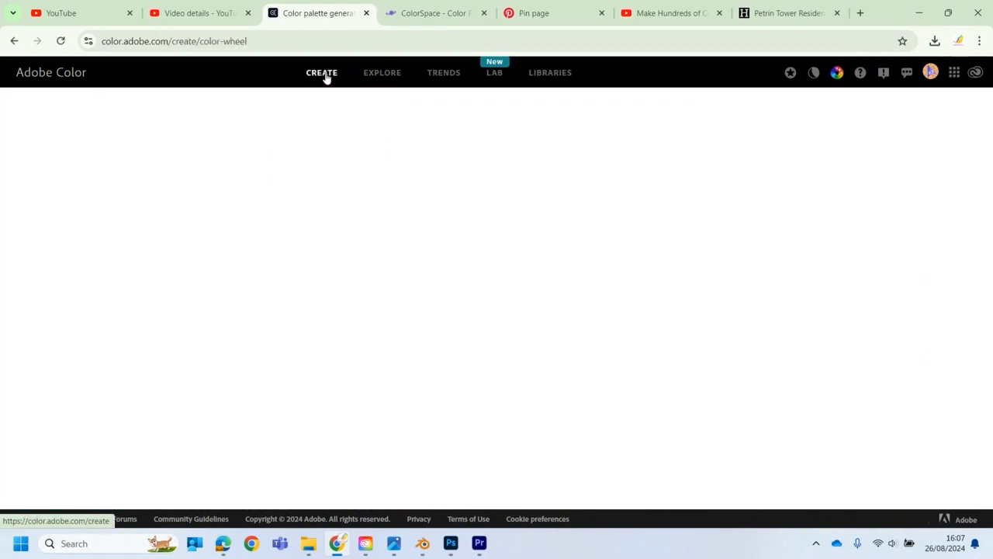
scroll(399, 274, down, 1)
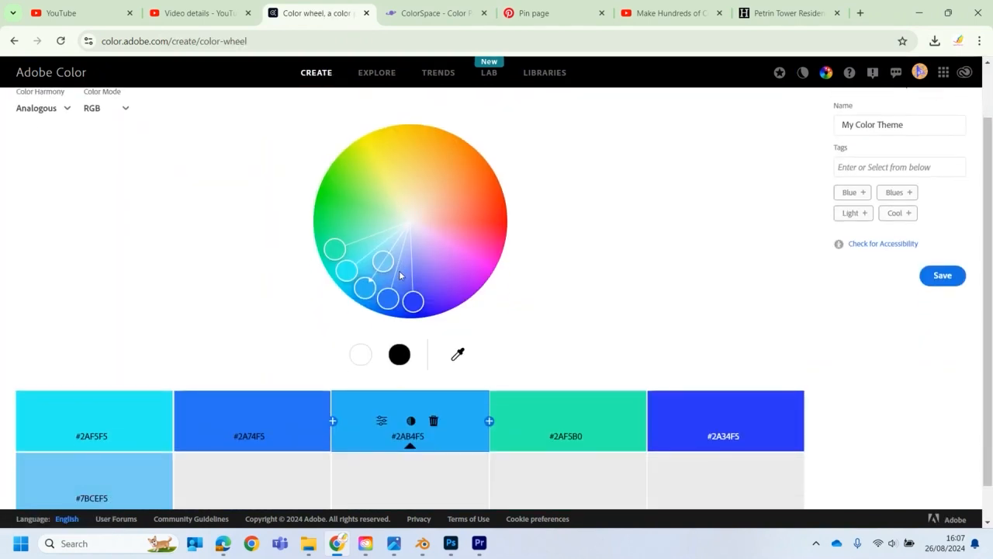
scroll(400, 278, up, 1)
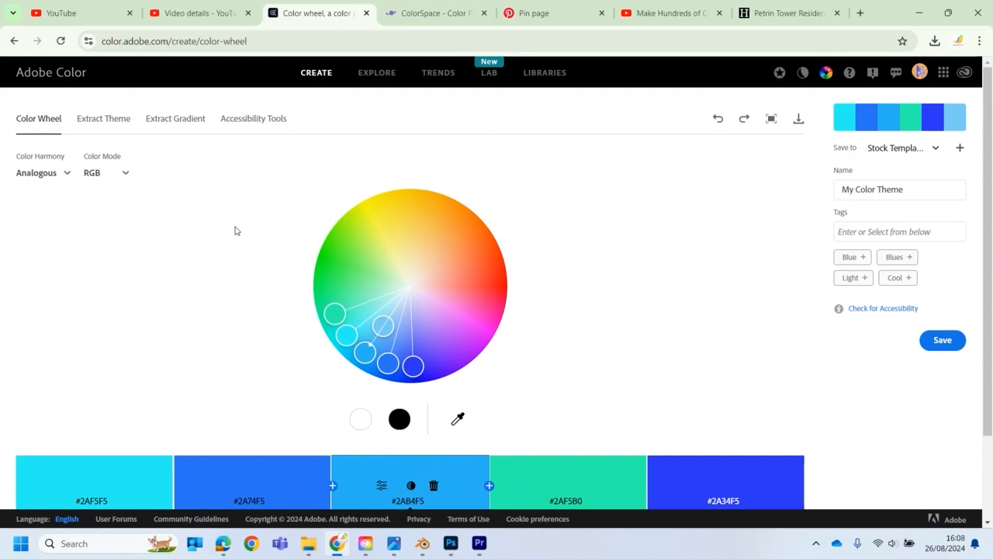
- Extract a colour theme from the Moodboard image 3086615_highstreetmainimage_108865_crop, try the Bright mood, and set it back to Colorful
click(101, 121)
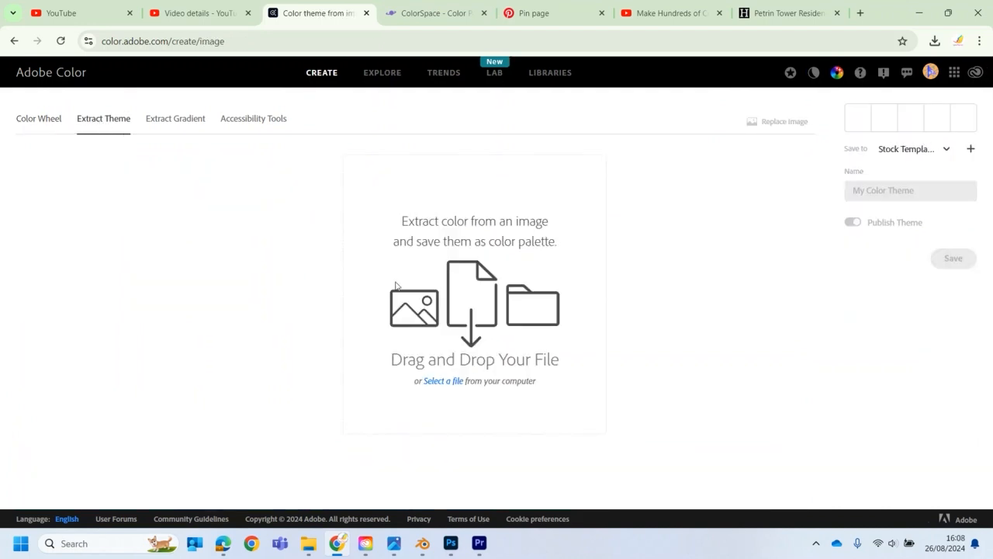
click(442, 384)
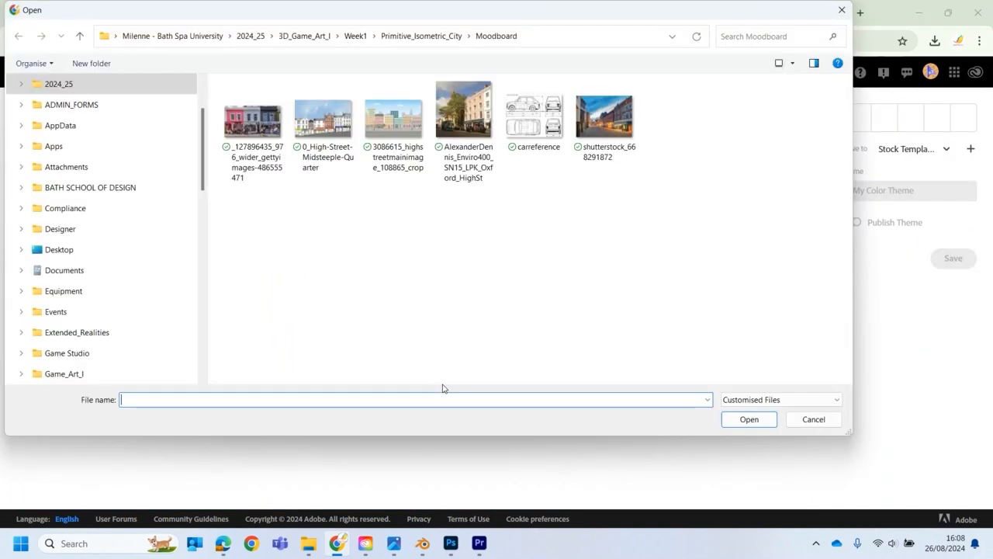
click(387, 129)
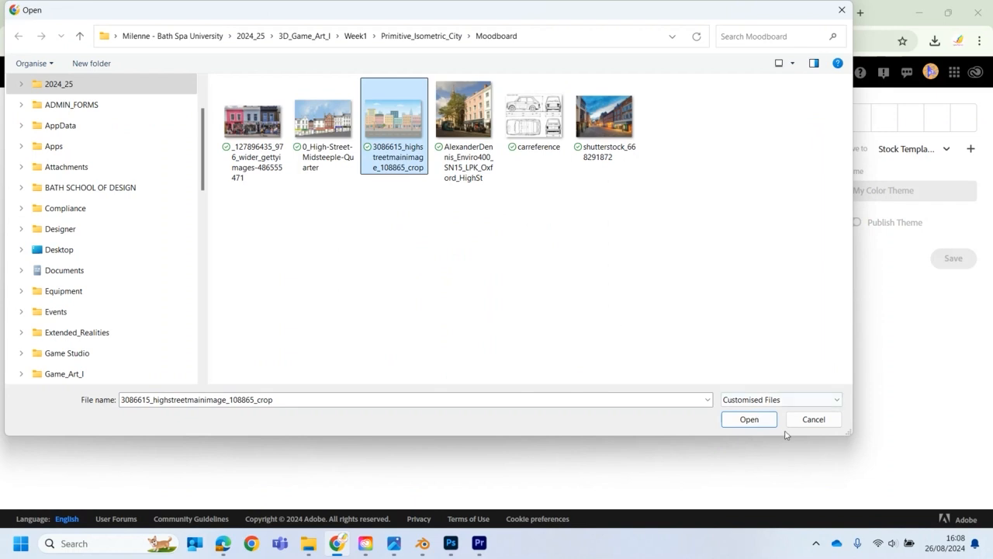
click(746, 420)
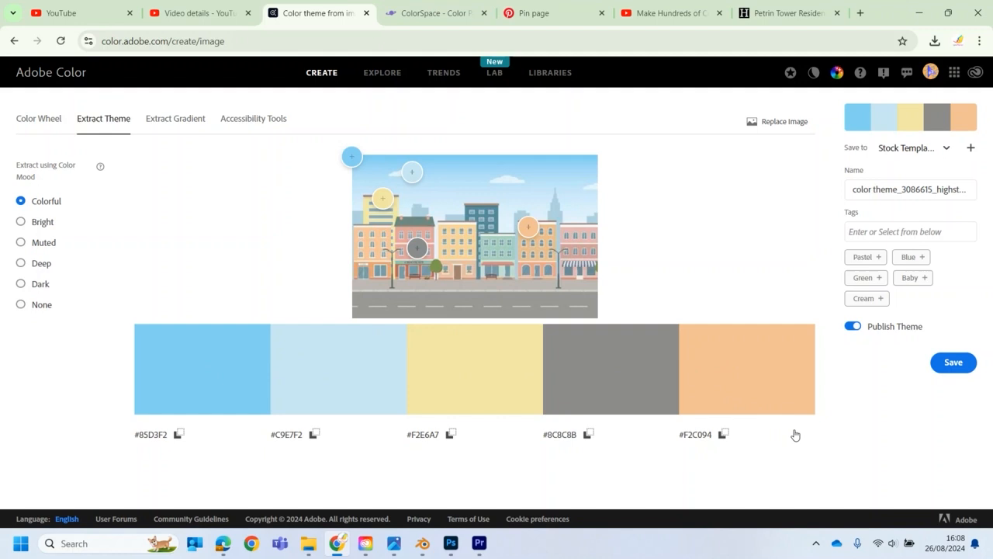
click(37, 223)
click(44, 204)
- Switch to Pinterest and open the Riverside: Centr Location pin, followed by the related pin of the red fire station
click(555, 23)
scroll(517, 321, up, 3)
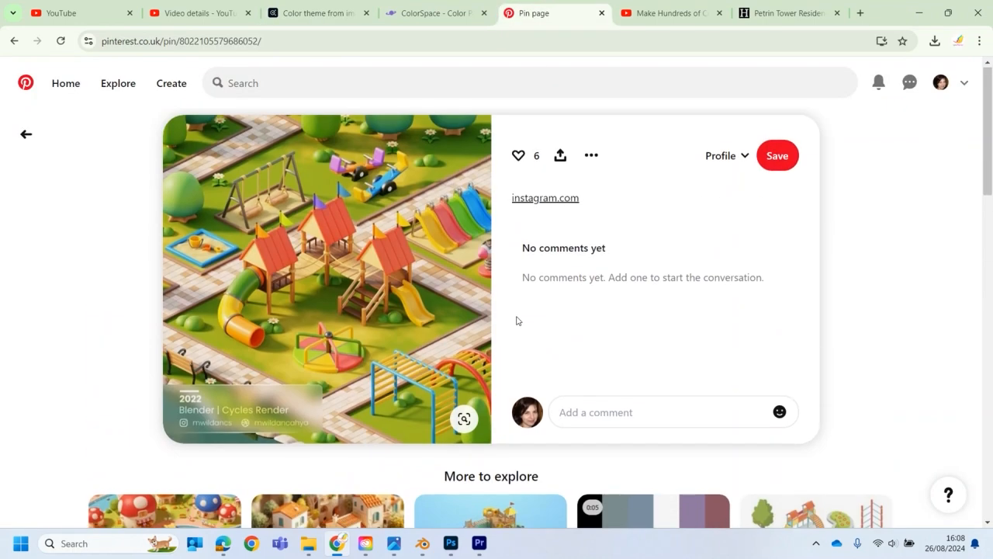
scroll(517, 321, down, 8)
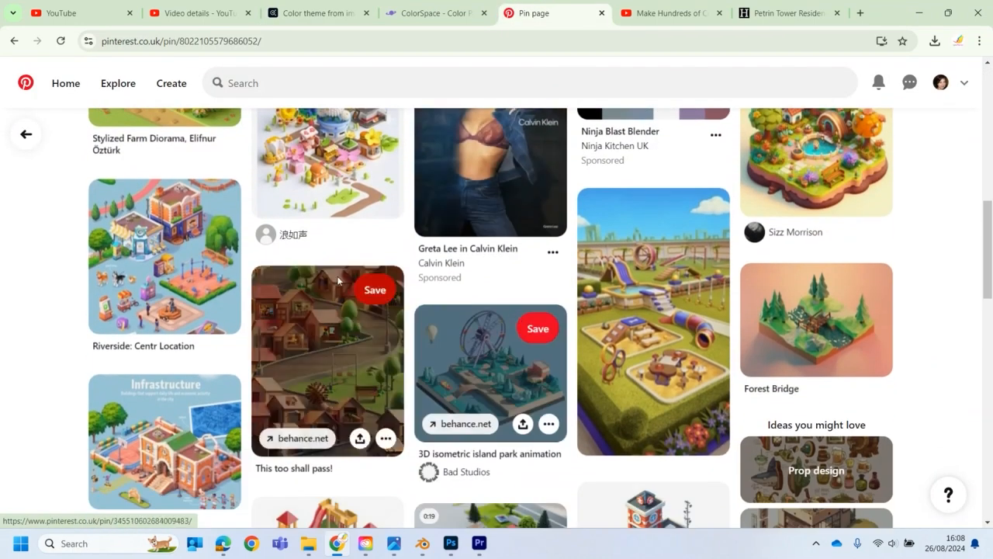
click(151, 251)
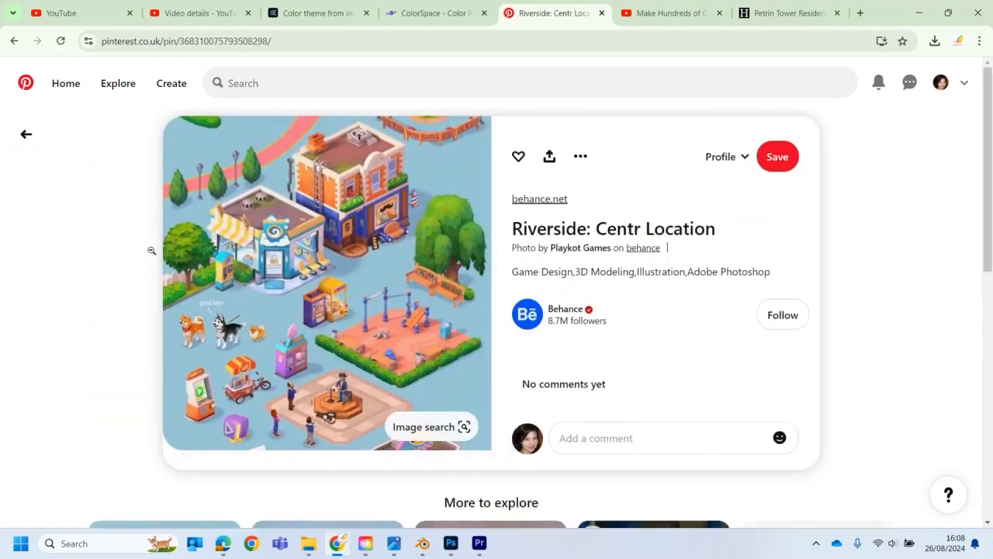
scroll(160, 284, down, 6)
scroll(160, 284, down, 4)
click(153, 208)
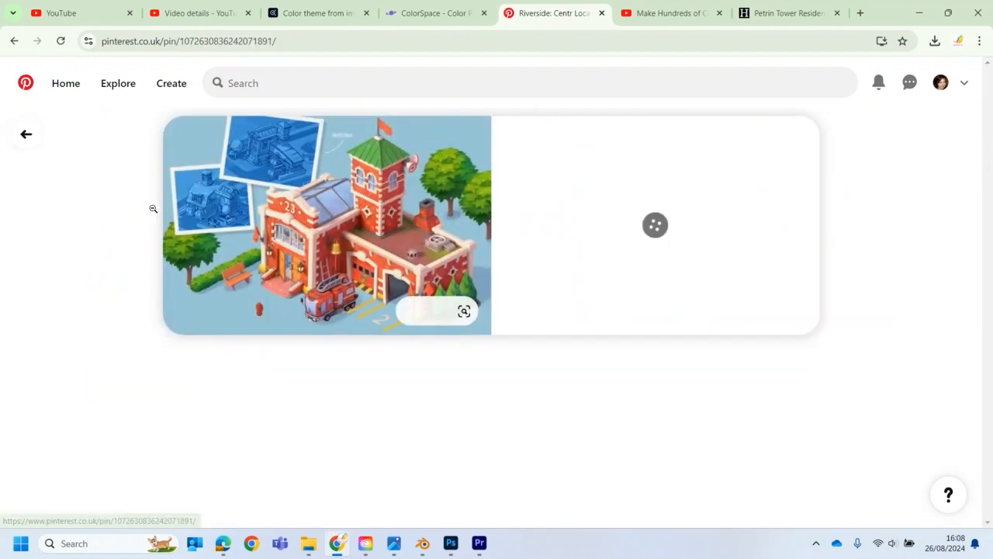
- Look through the related pins under the red fire station pin for isometric building colour references
scroll(233, 303, down, 2)
scroll(234, 313, down, 1)
scroll(497, 233, up, 2)
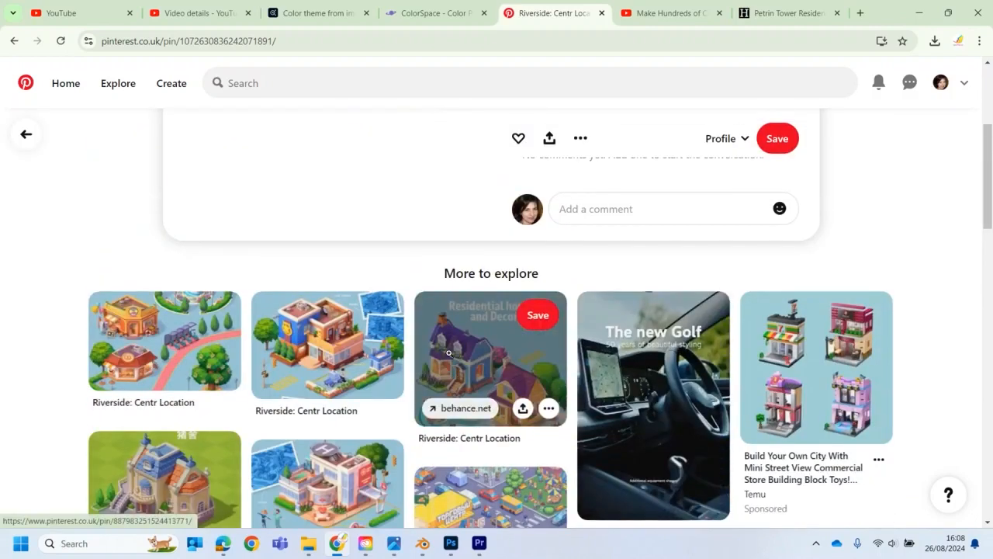
scroll(334, 450, down, 2)
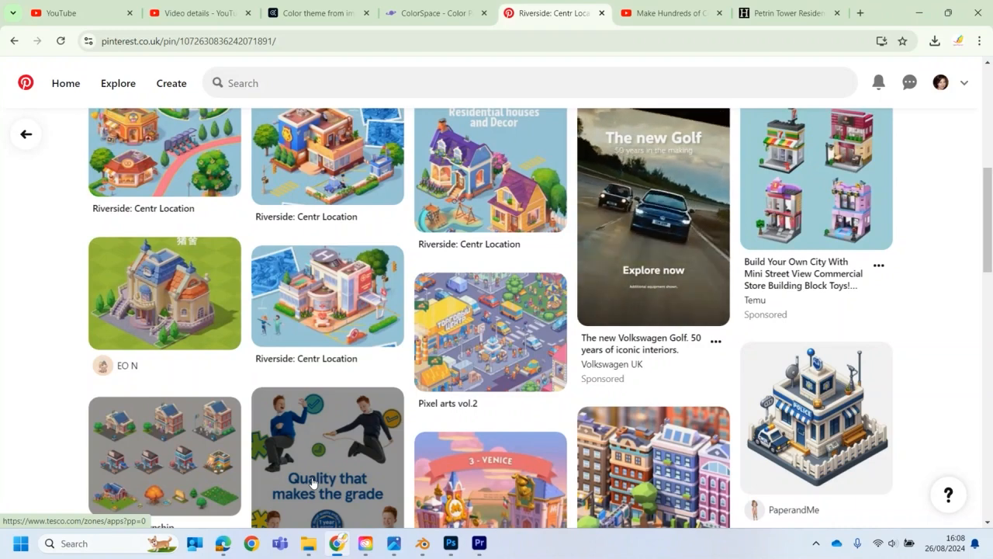
scroll(312, 466, down, 2)
scroll(326, 411, down, 2)
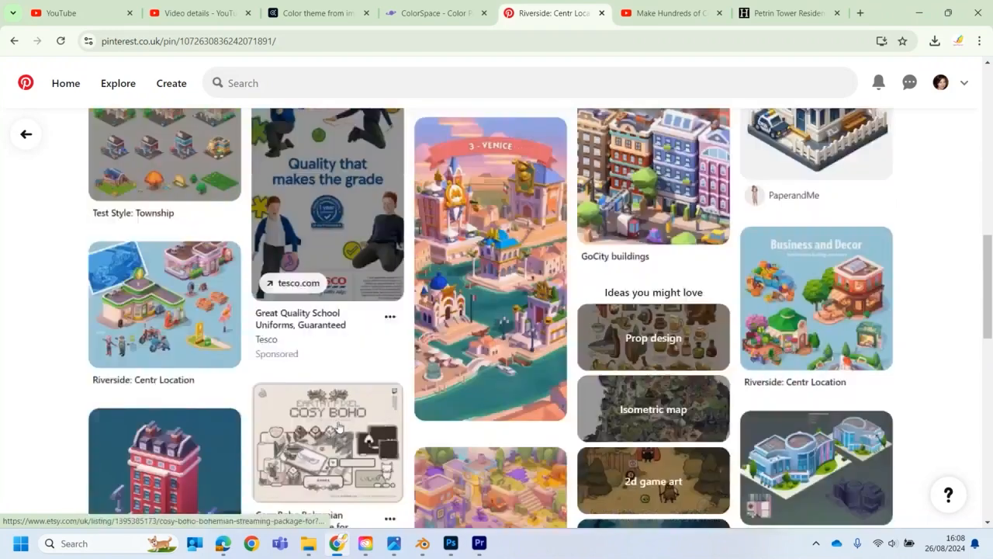
scroll(339, 428, down, 2)
scroll(339, 432, down, 2)
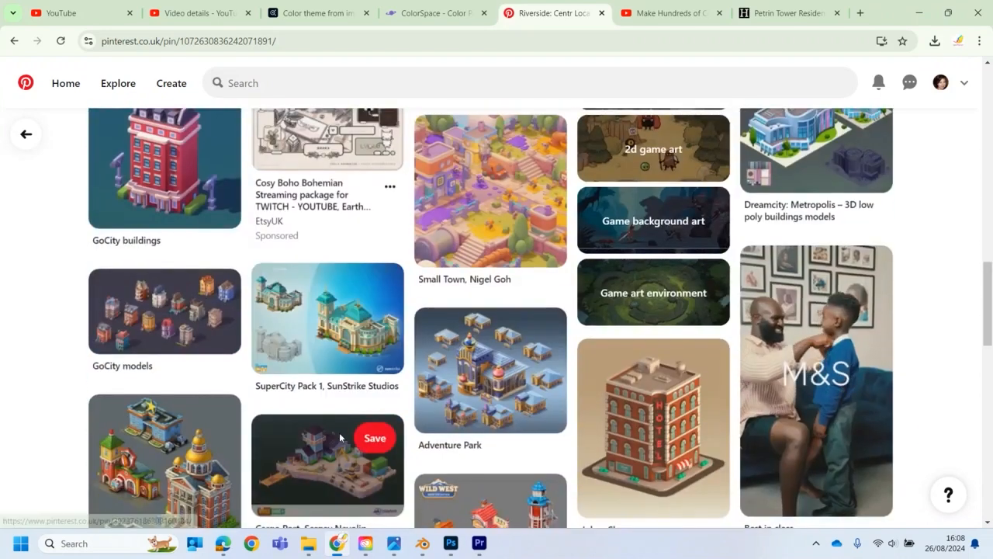
scroll(339, 437, down, 2)
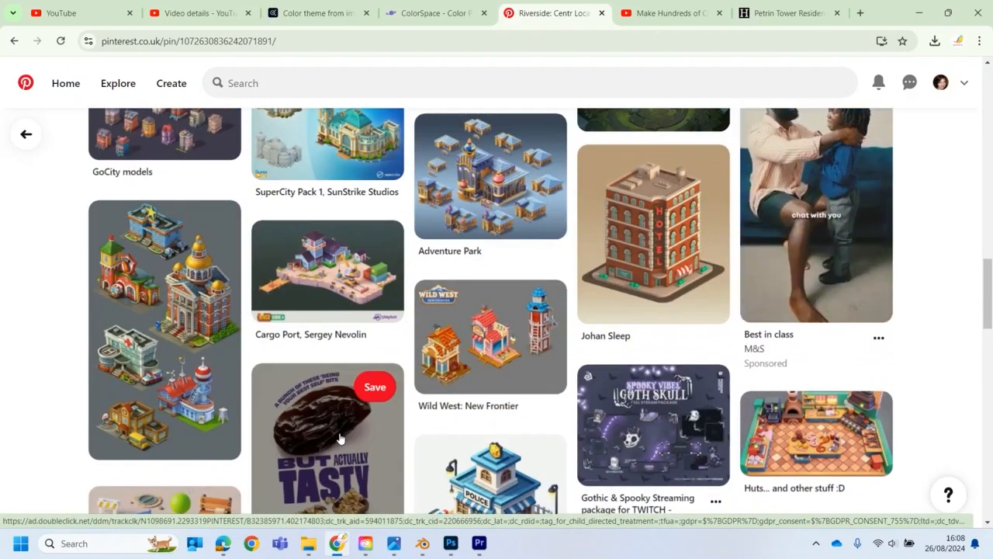
scroll(339, 439, up, 4)
scroll(344, 443, up, 3)
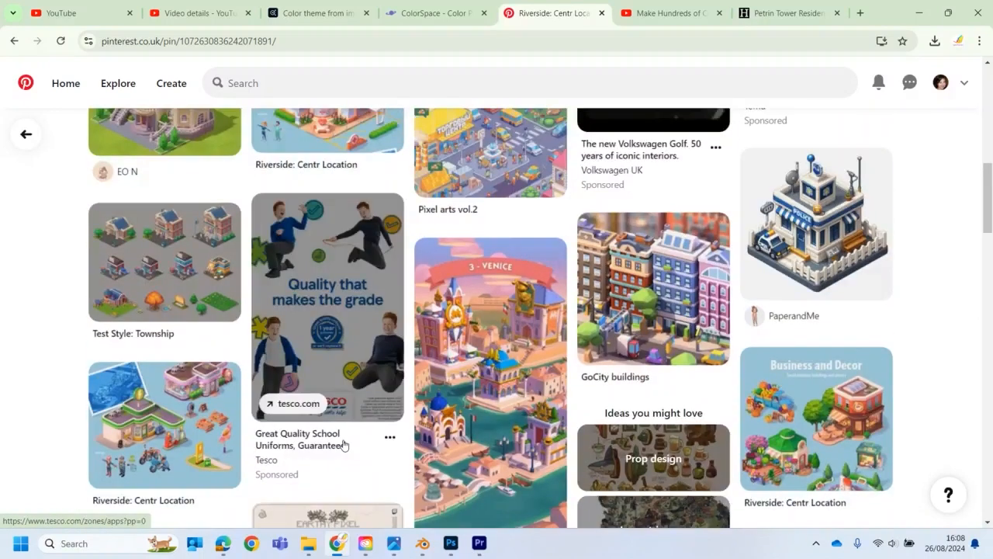
scroll(661, 373, up, 3)
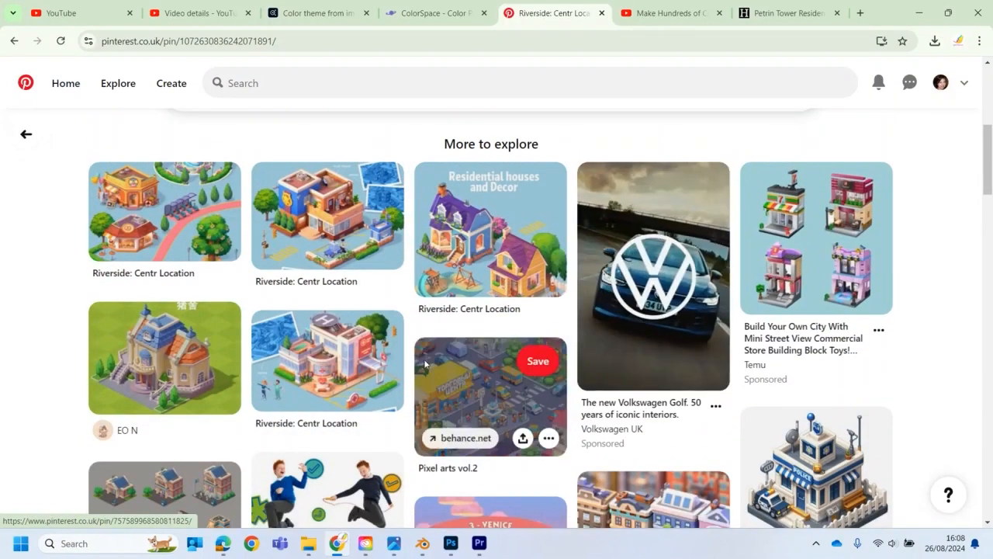
- Open the Riverside: Centr Location pin with the orange shops and pink path, and save its image as a JPEG in the temp folder
click(154, 232)
right_click(323, 230)
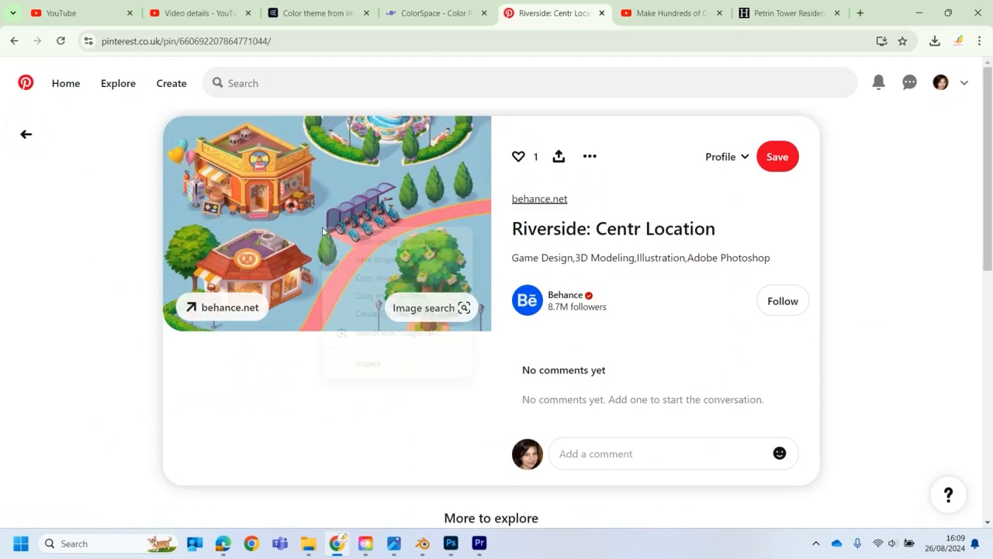
click(340, 262)
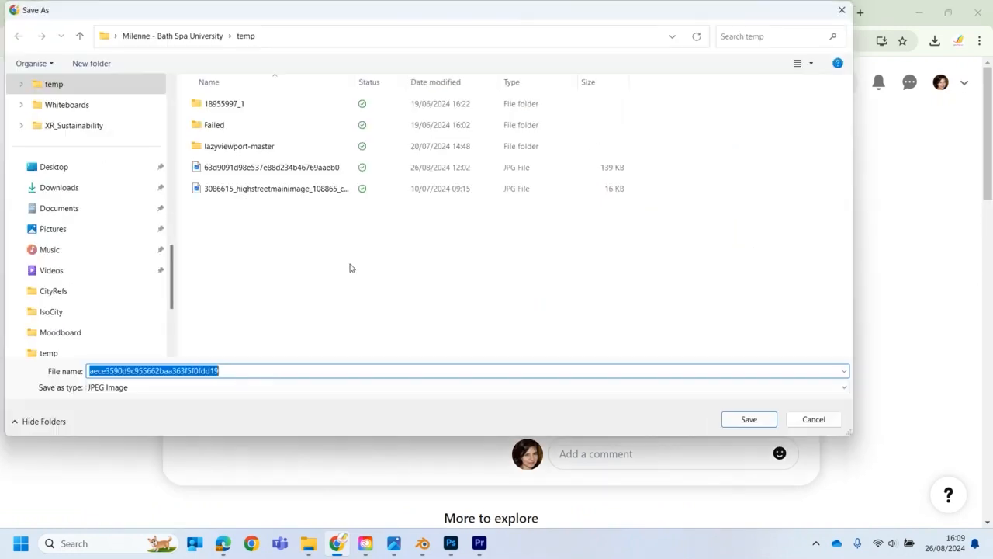
click(752, 420)
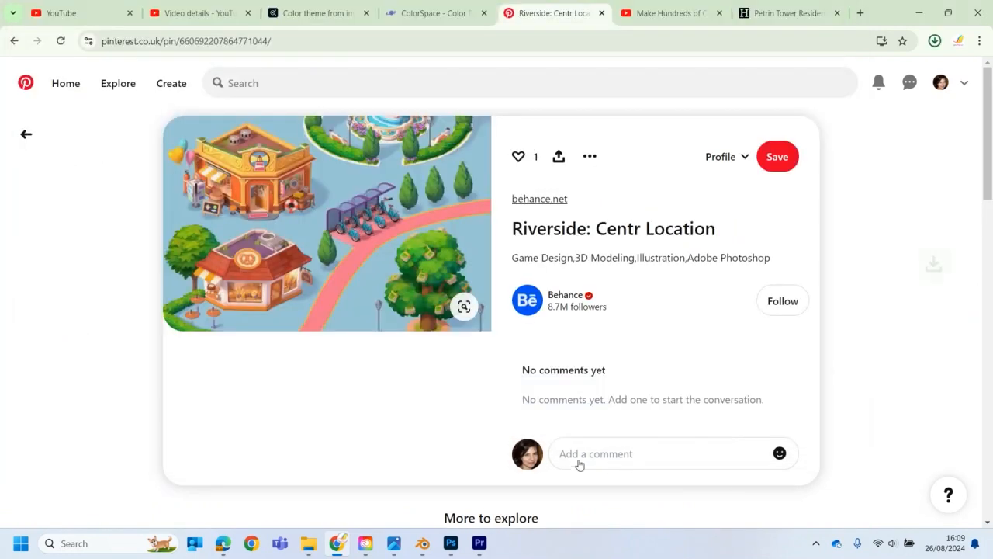
- In Adobe Color, replace the theme's source image with aece3590d9c955662baa363f5f0fdd19 from the temp folder
click(308, 14)
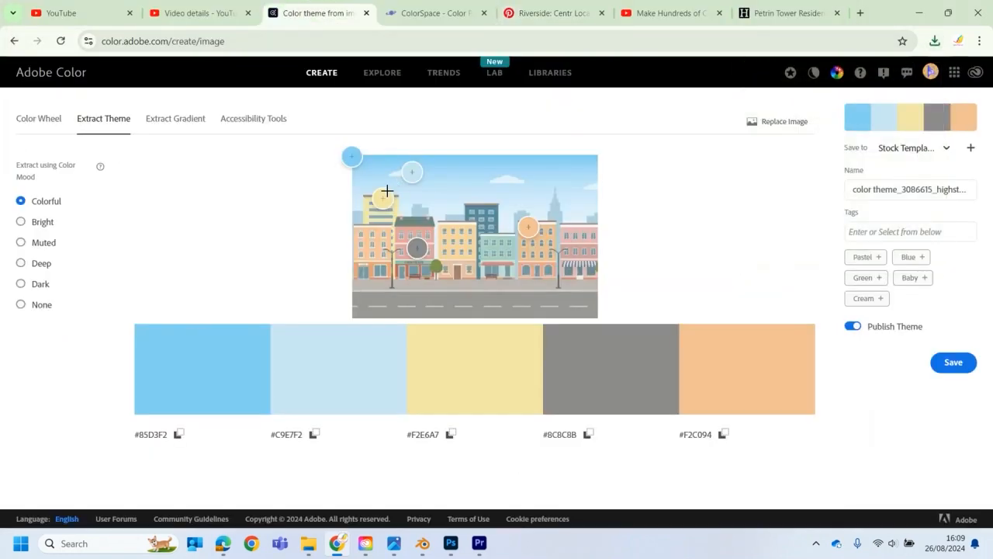
click(771, 126)
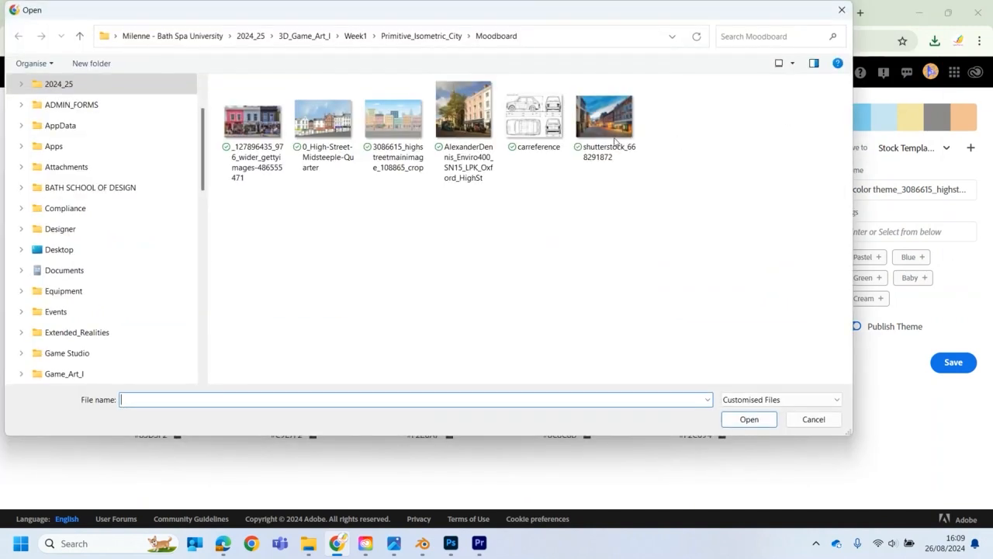
scroll(90, 268, down, 5)
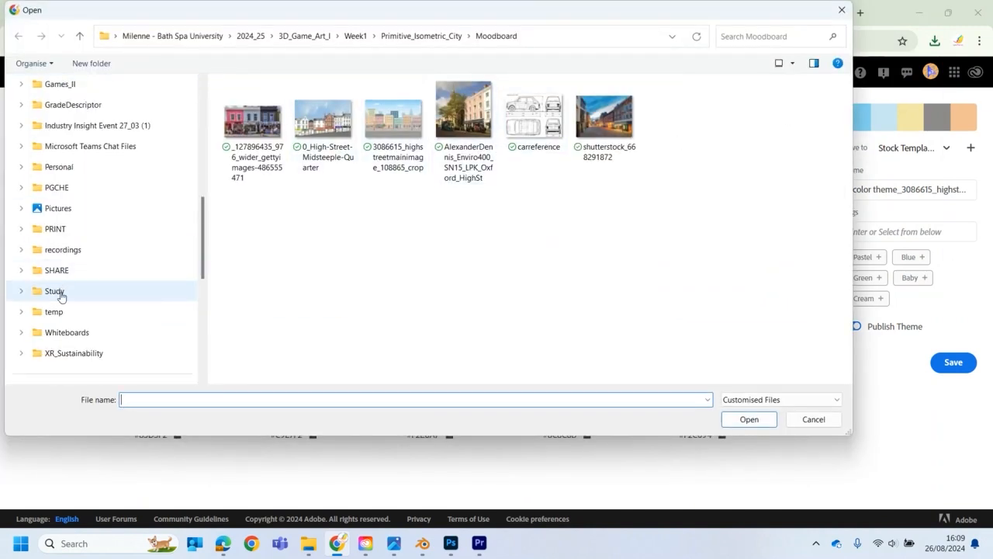
click(143, 303)
click(303, 172)
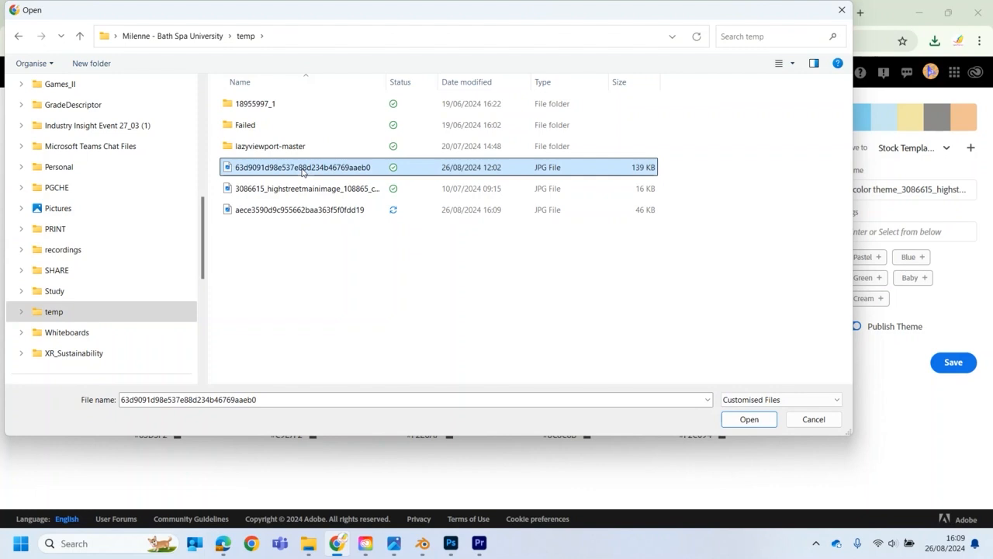
click(383, 211)
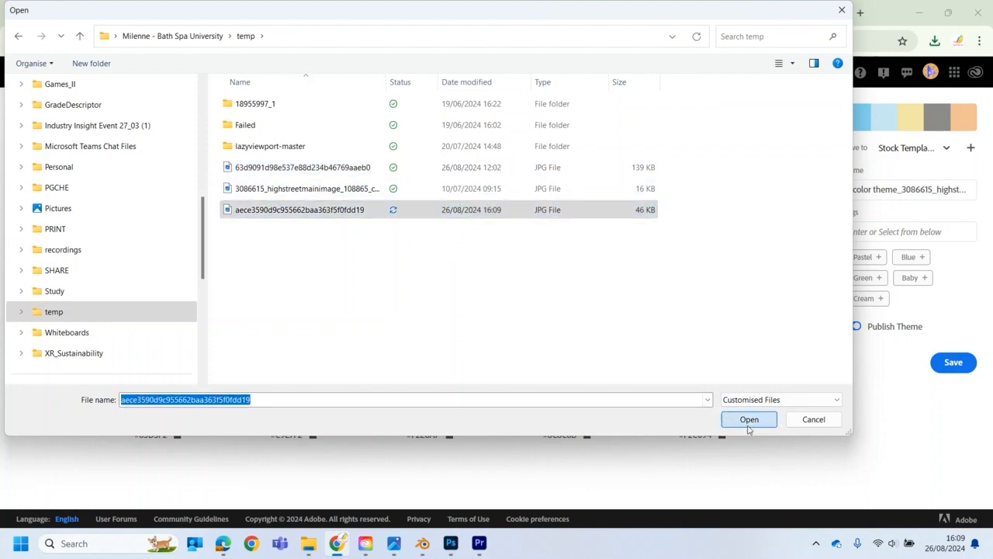
click(749, 419)
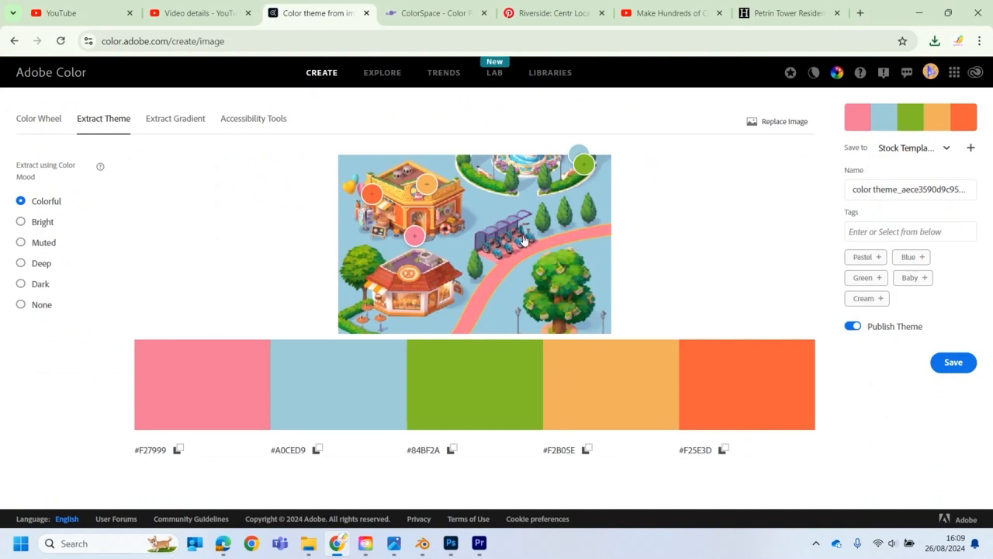
- Try the Bright, Muted, Deep and Dark moods on the extracted theme, and set it back to Colorful
click(38, 223)
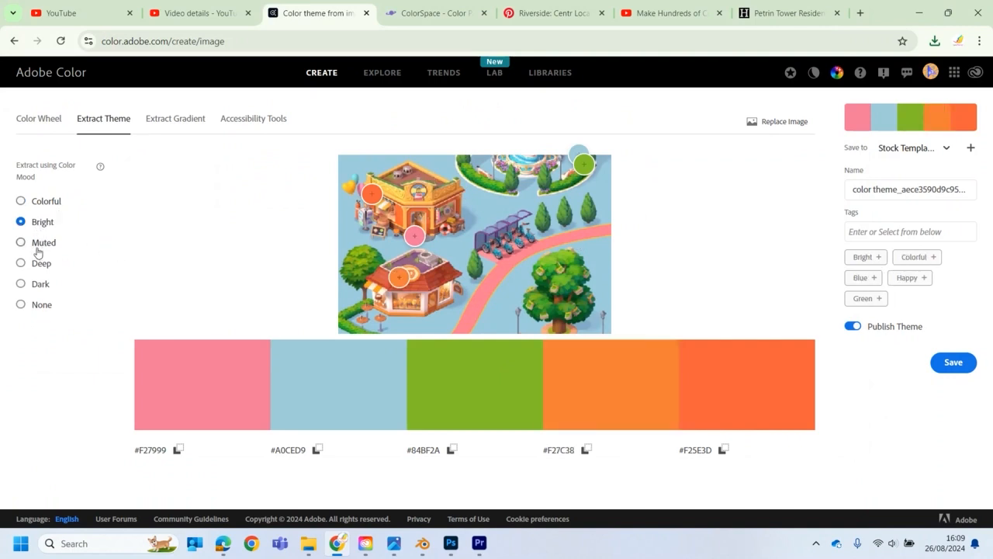
click(38, 246)
click(39, 266)
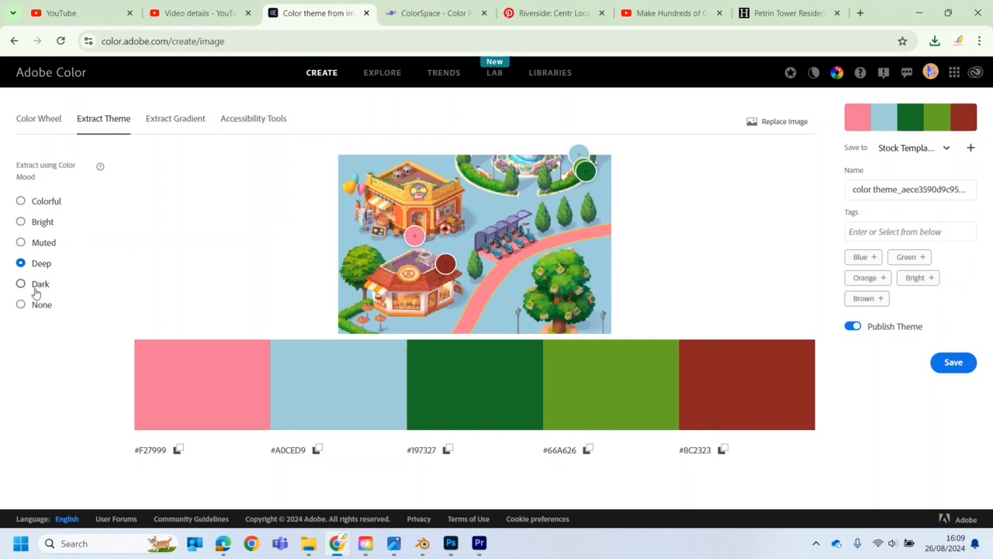
click(36, 290)
click(45, 202)
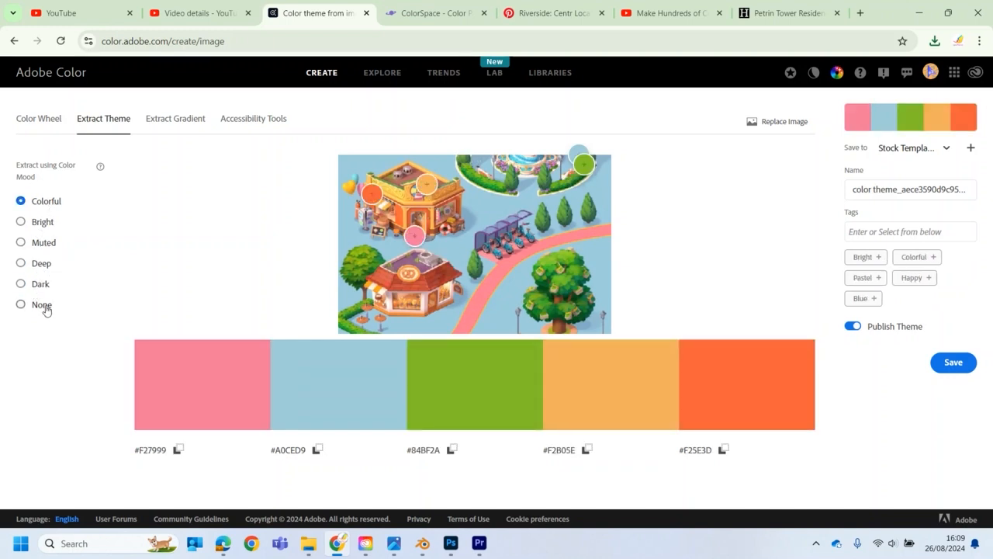
click(40, 284)
click(43, 263)
click(45, 242)
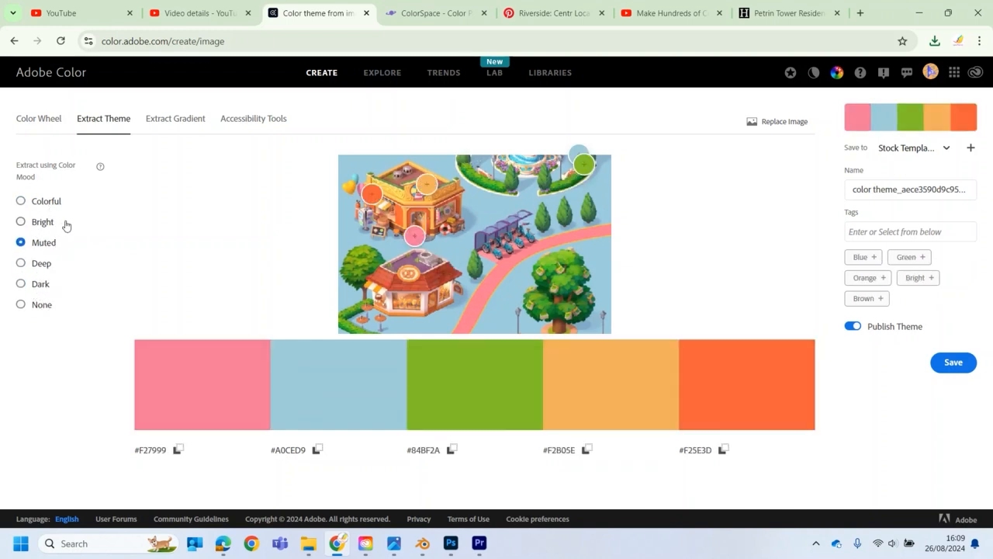
click(55, 204)
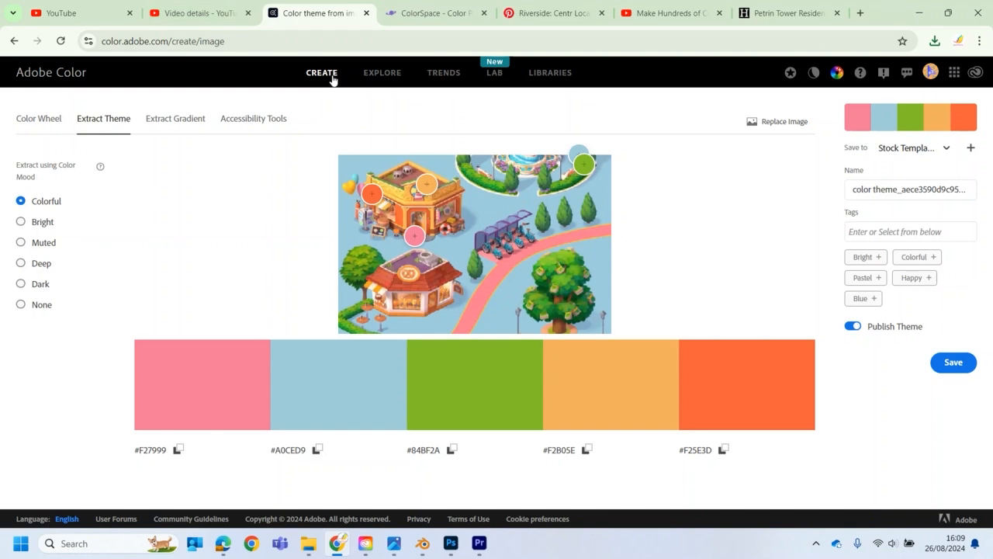
- Open Adobe Color's Explore page and look through its gallery of colour themes
click(379, 74)
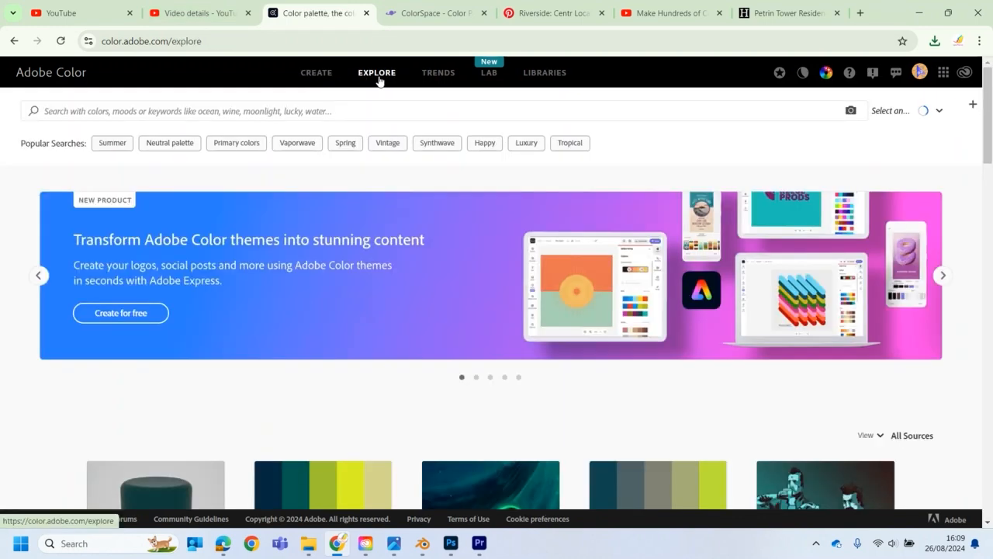
scroll(435, 404, down, 3)
scroll(403, 381, up, 3)
scroll(296, 362, down, 10)
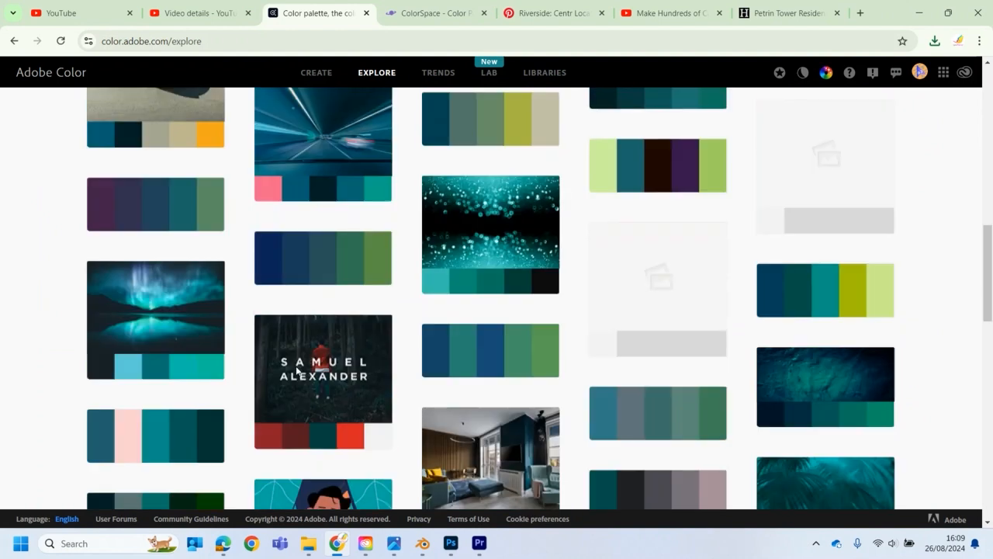
scroll(296, 362, up, 7)
scroll(296, 362, up, 3)
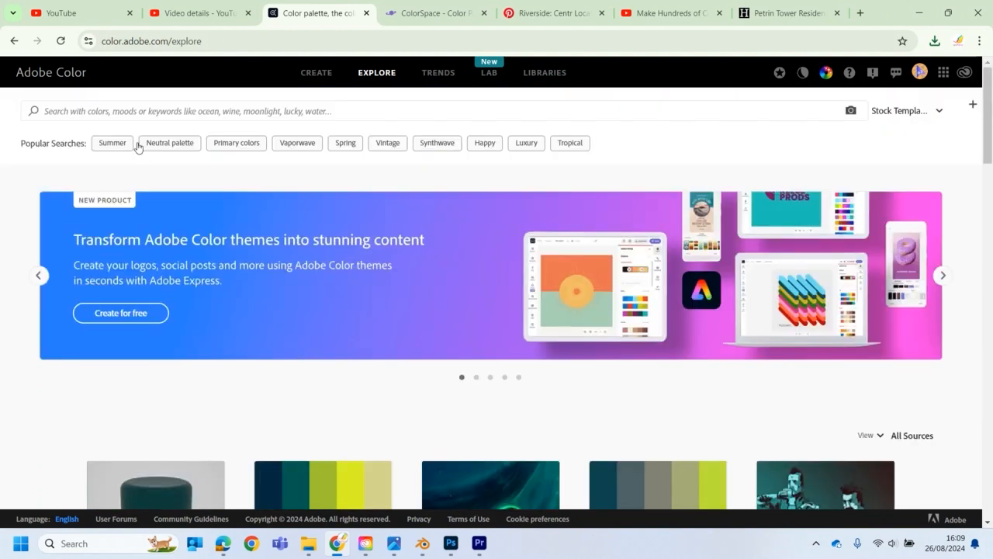
- Browse the colour themes for the popular searches Summer and Neutral palette
click(105, 147)
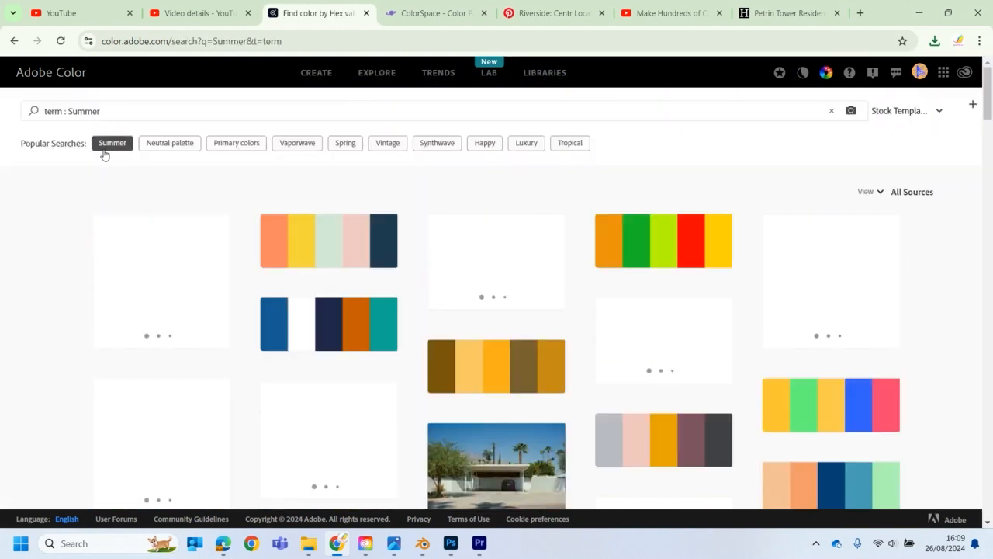
scroll(498, 342, down, 5)
scroll(498, 341, up, 4)
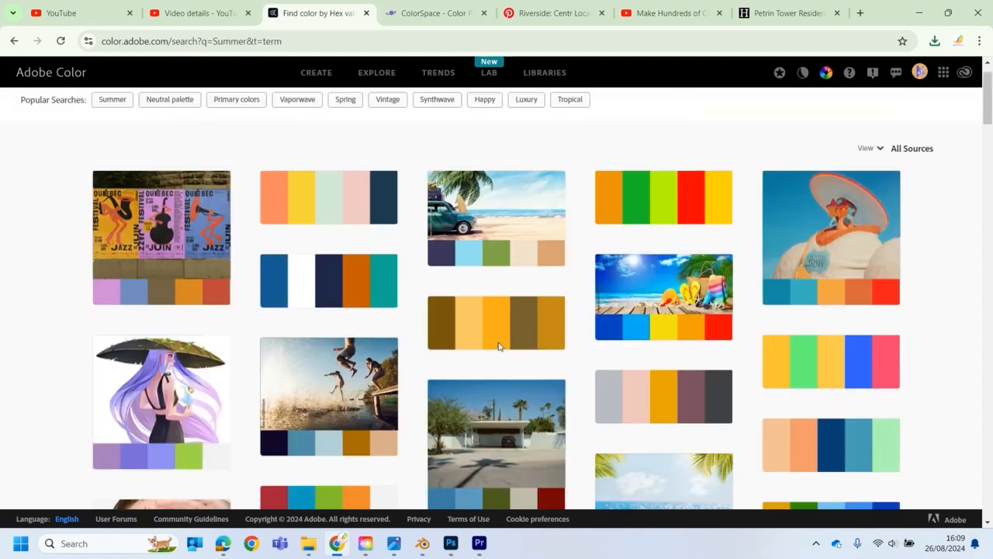
scroll(498, 346, up, 1)
click(168, 145)
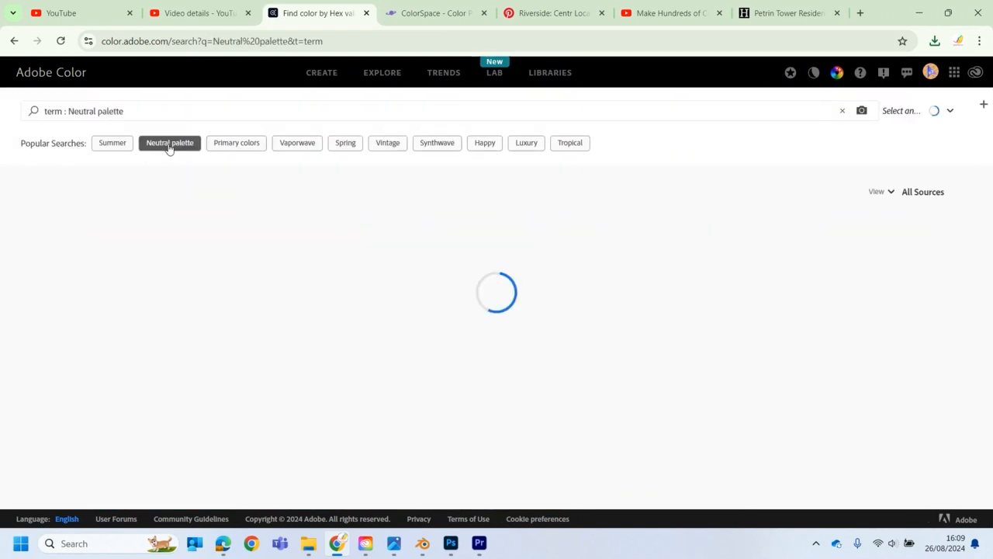
scroll(572, 351, down, 8)
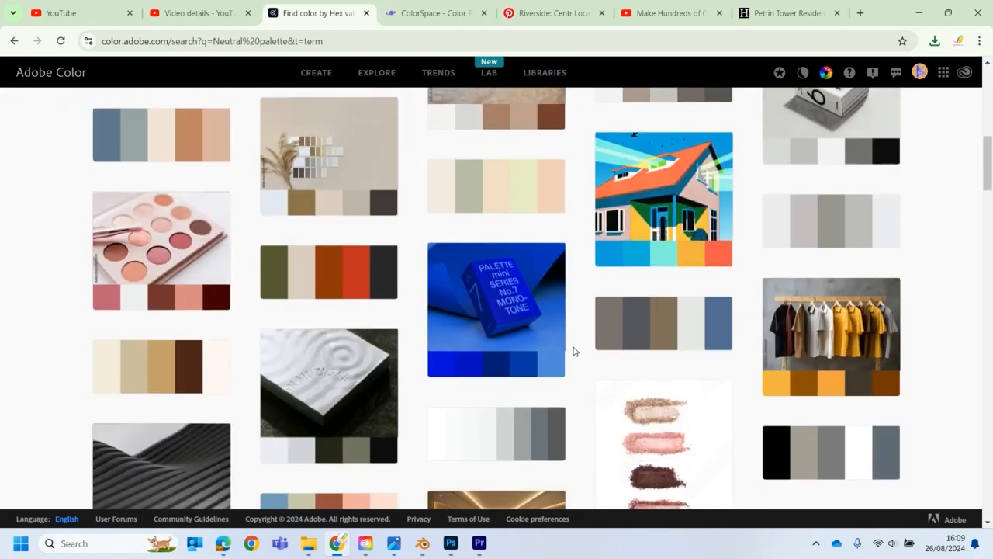
scroll(572, 350, up, 9)
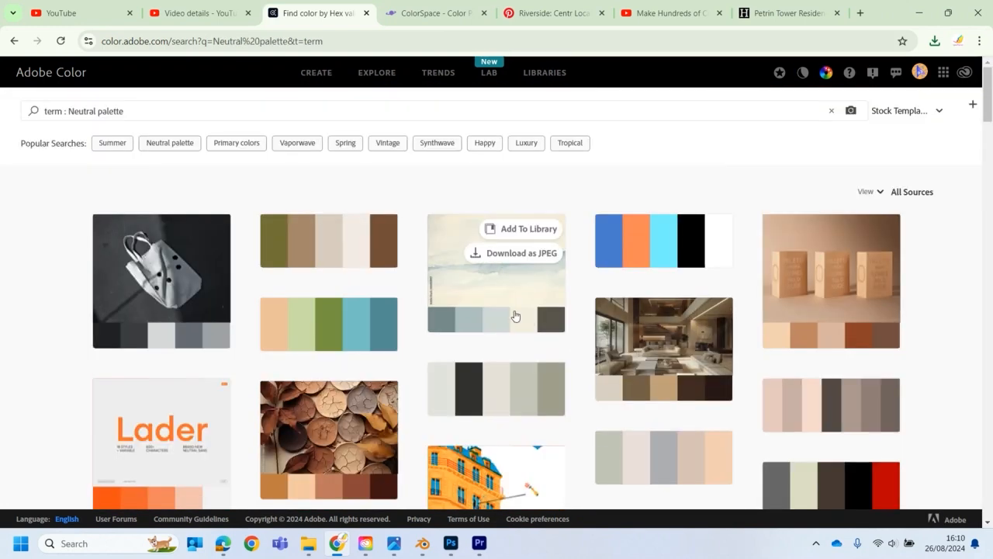
- Browse the colour themes for the popular search Primary colors
click(239, 147)
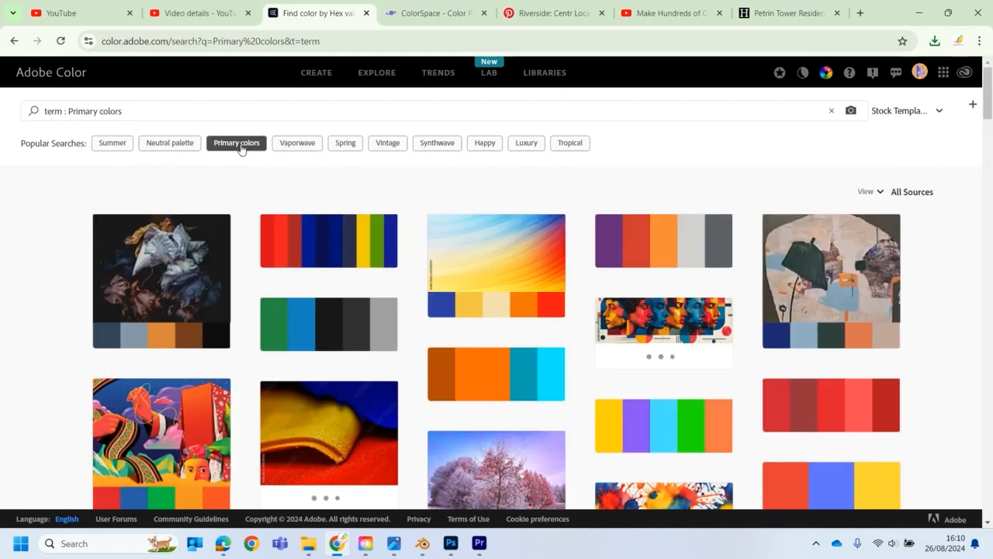
scroll(699, 384, down, 3)
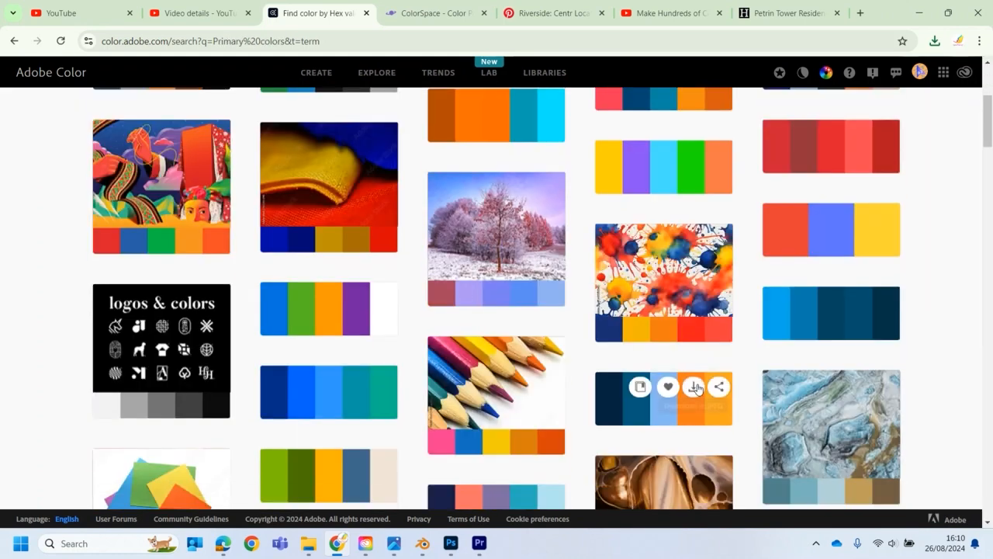
scroll(698, 388, down, 4)
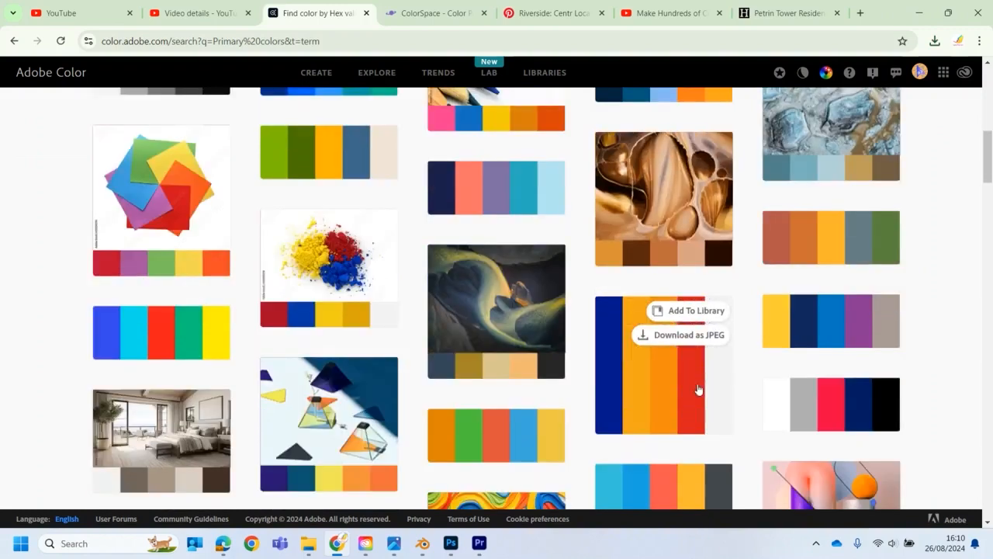
scroll(698, 390, down, 2)
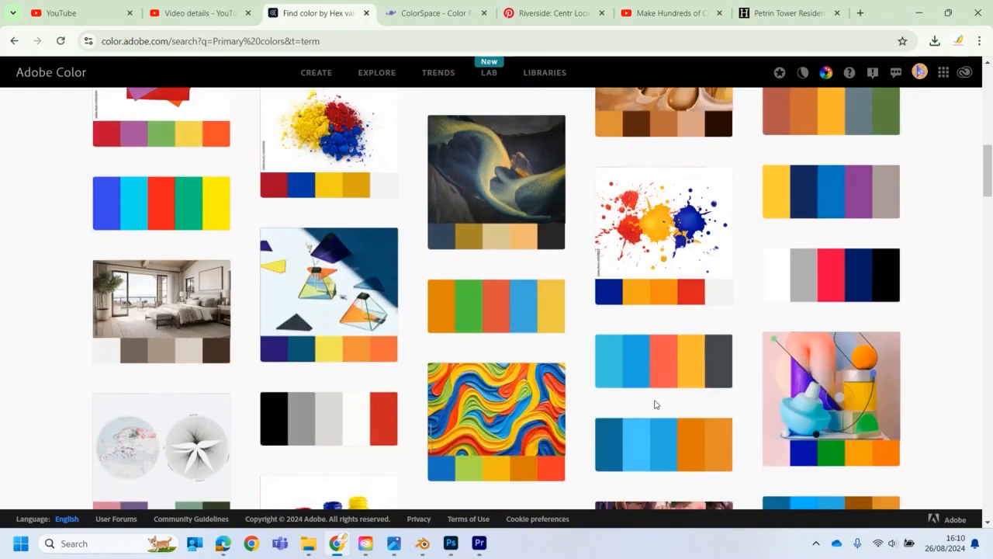
- Download the light blue, blue, coral, amber and dark grey theme as the JPEG AdobeColor-Aeronet 2020 - Primary colors in the temp folder
mouse_move(677, 365)
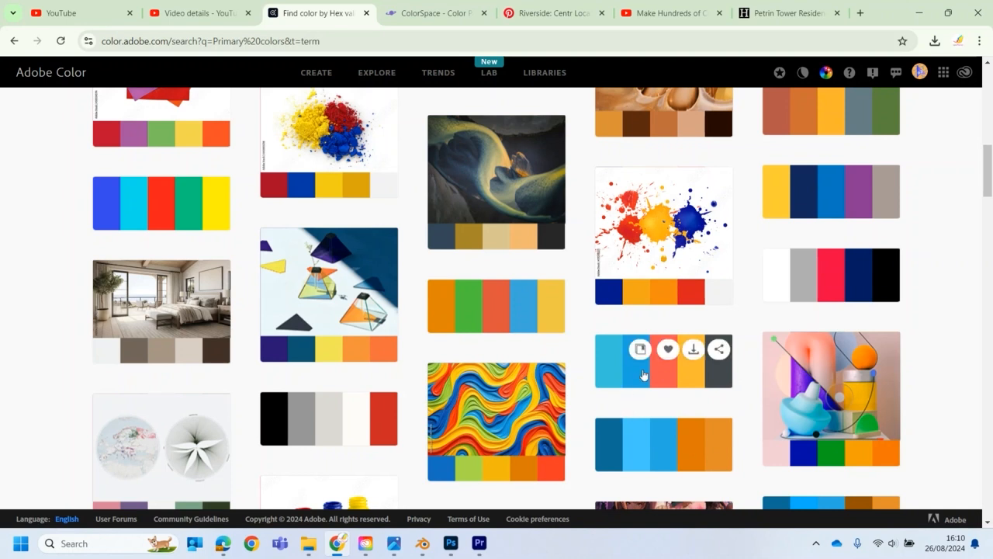
click(695, 350)
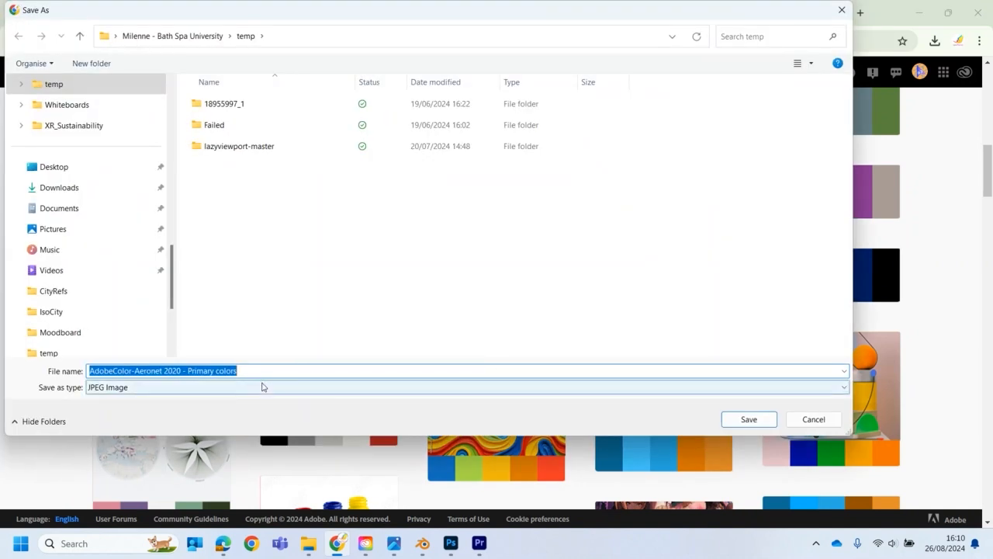
click(748, 419)
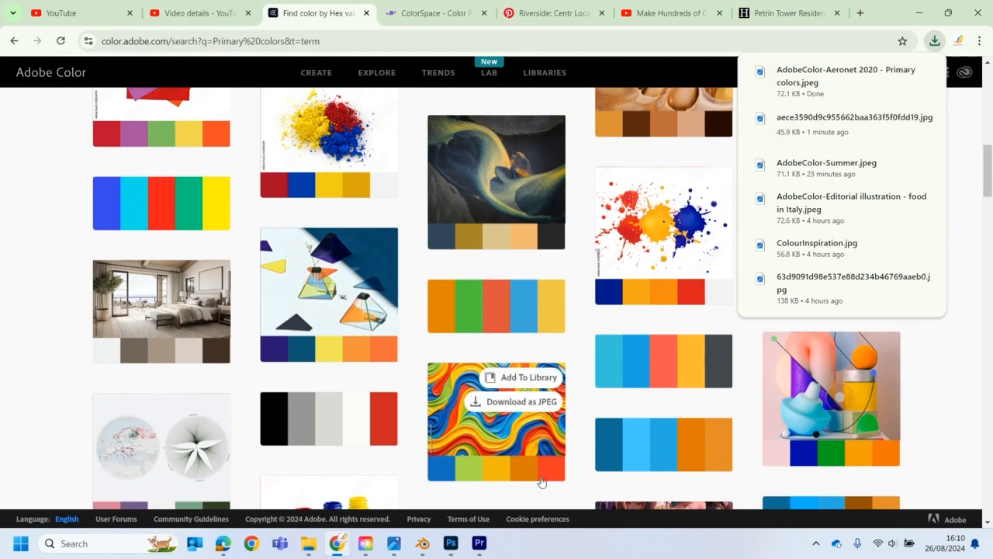
- Switch to Photoshop and open the downloaded palette image AdobeColor-Aeronet 2020 - Primary colors.jpeg
mouse_move(460, 545)
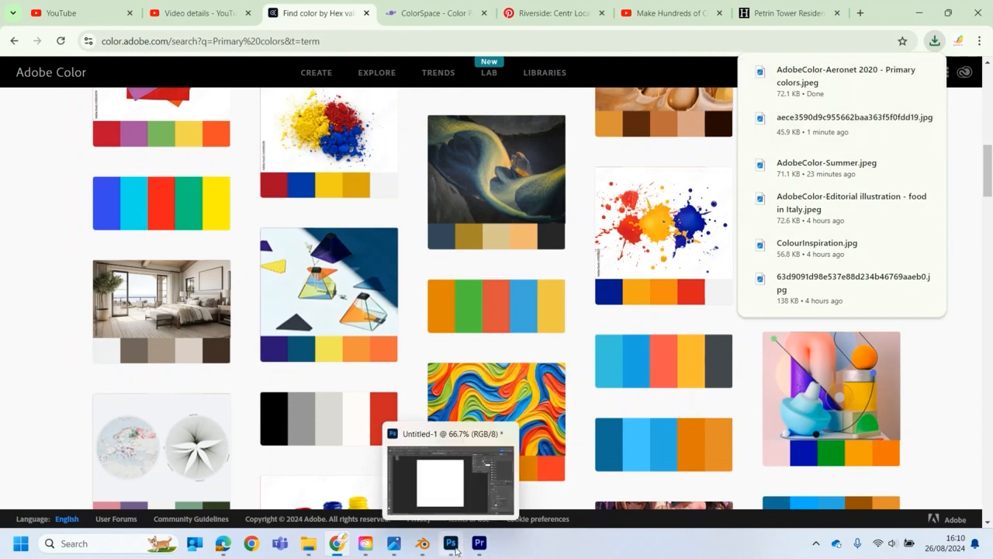
click(456, 547)
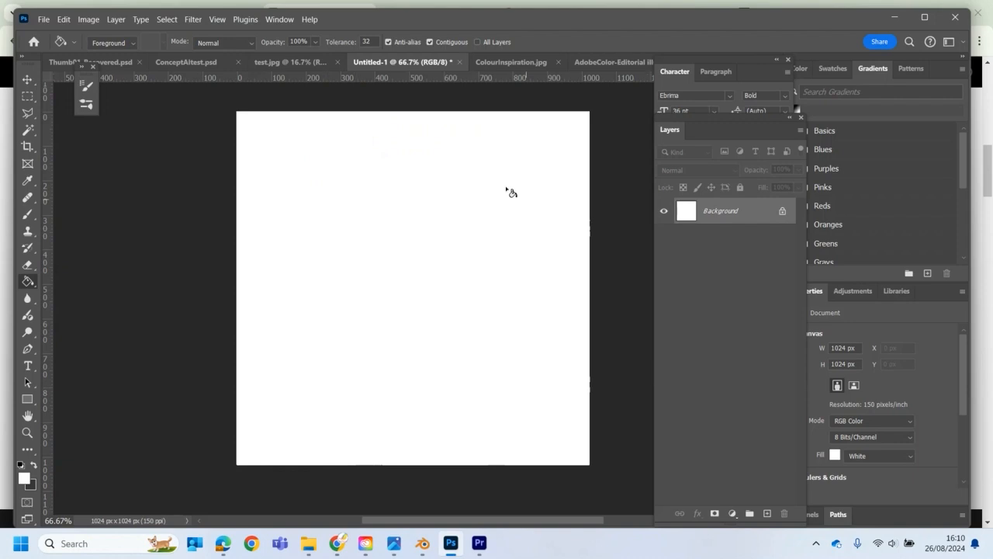
click(44, 21)
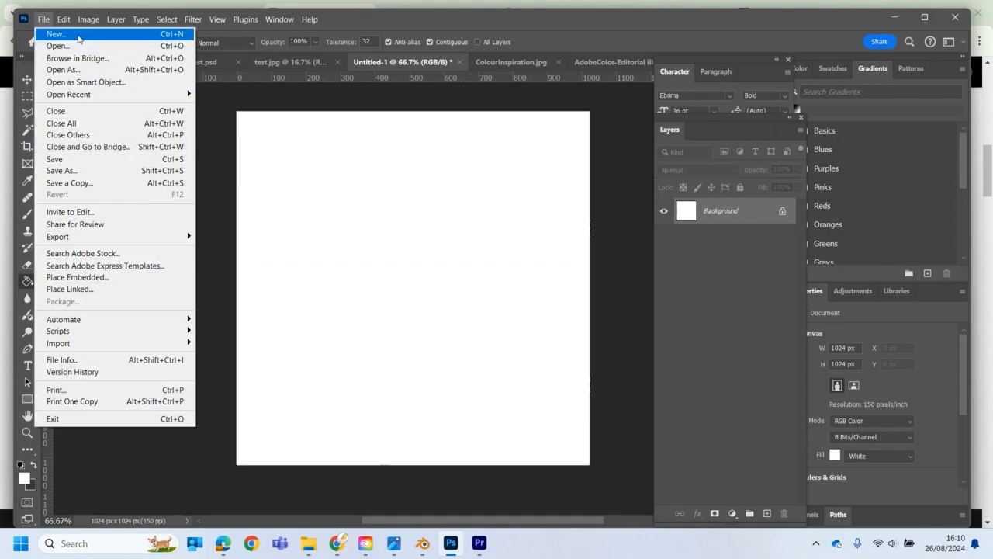
click(632, 360)
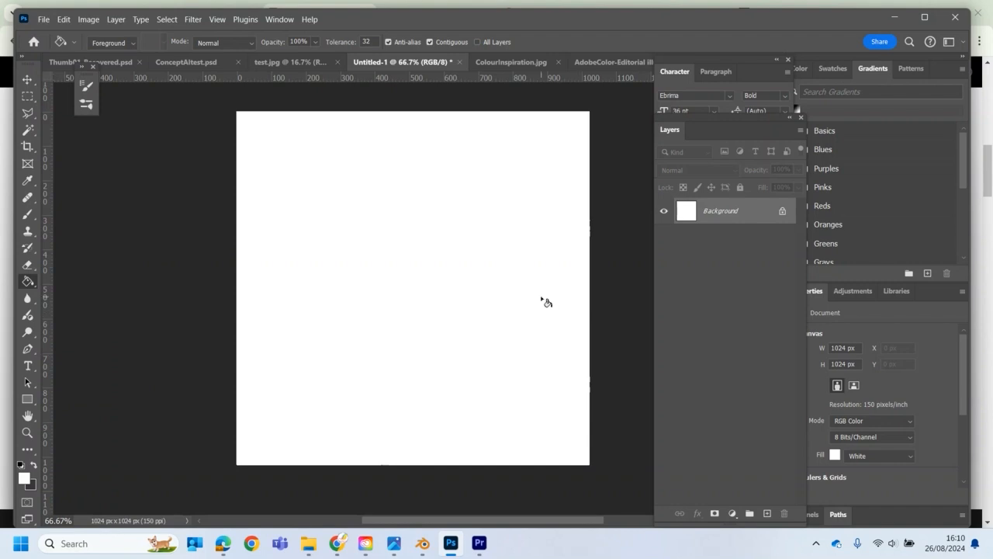
click(45, 19)
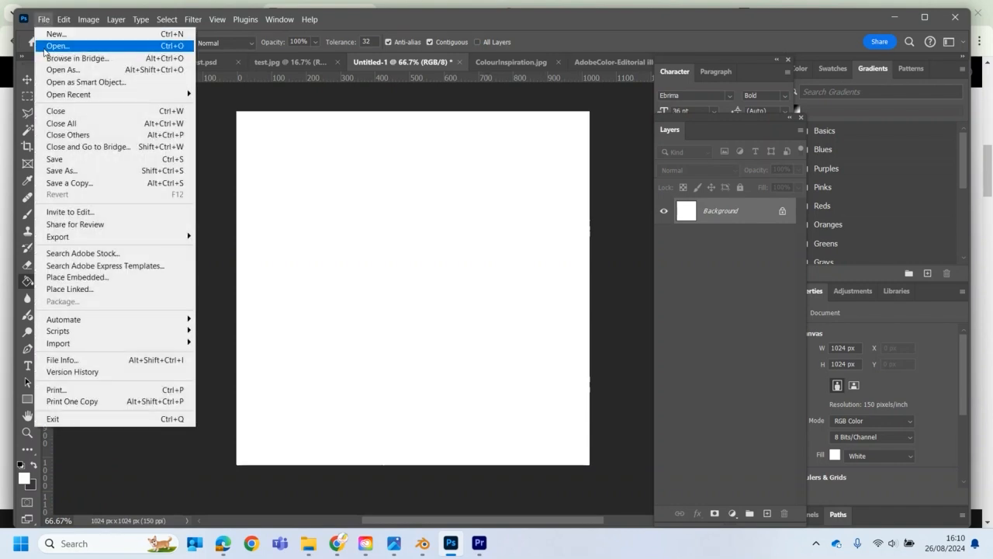
click(46, 49)
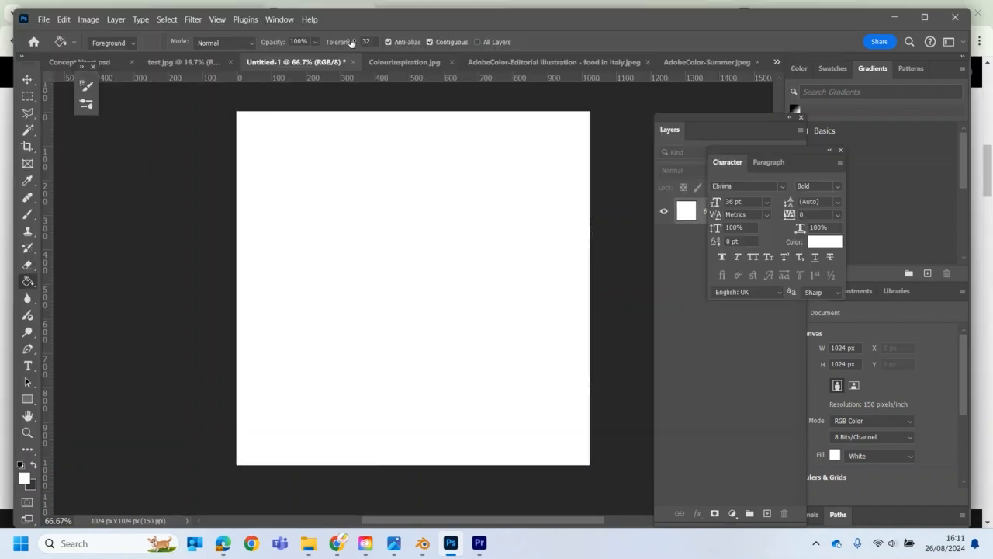
click(45, 19)
click(57, 45)
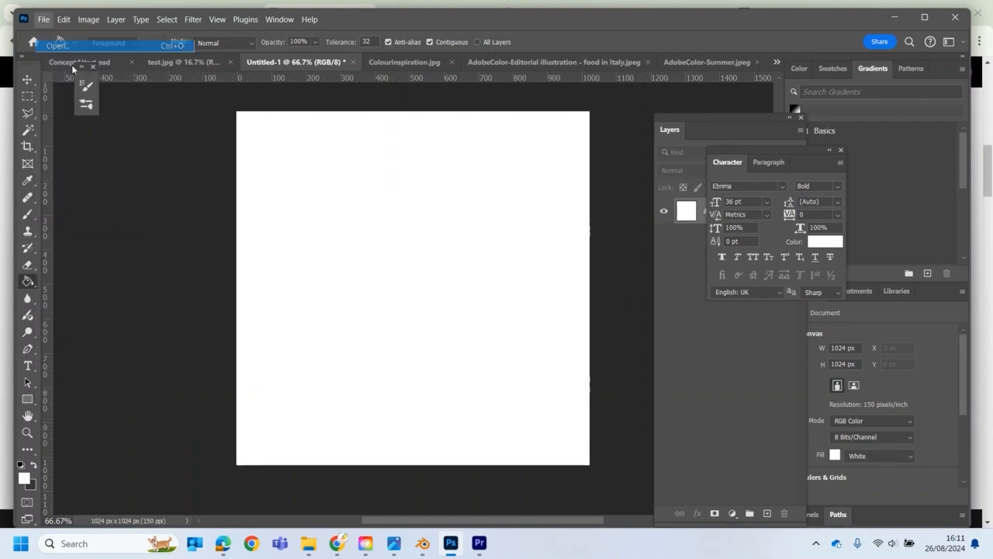
click(338, 241)
click(600, 429)
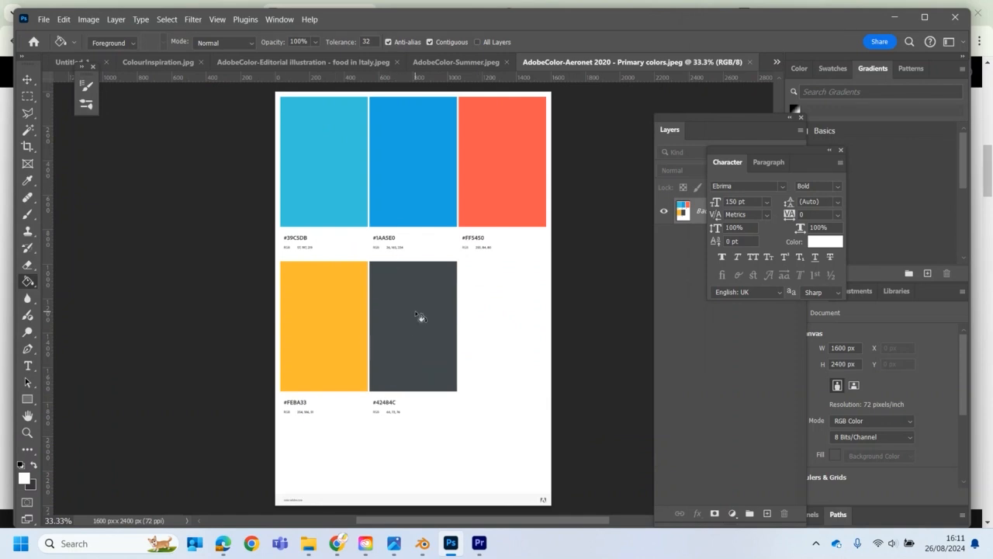
- Copy the whole palette image into the blank Untitled-1 document as a new layer
key(ctrl+a)
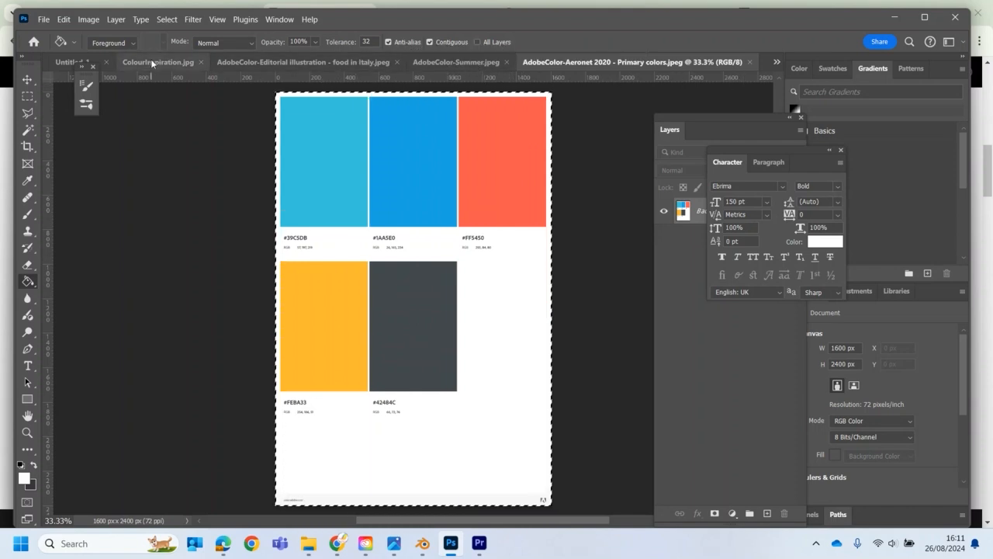
click(75, 61)
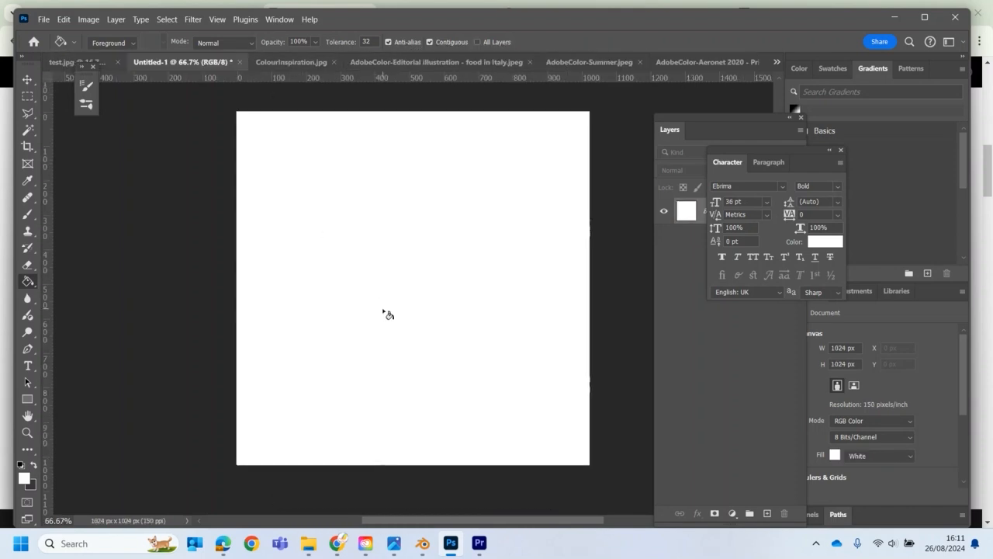
key(ctrl+v)
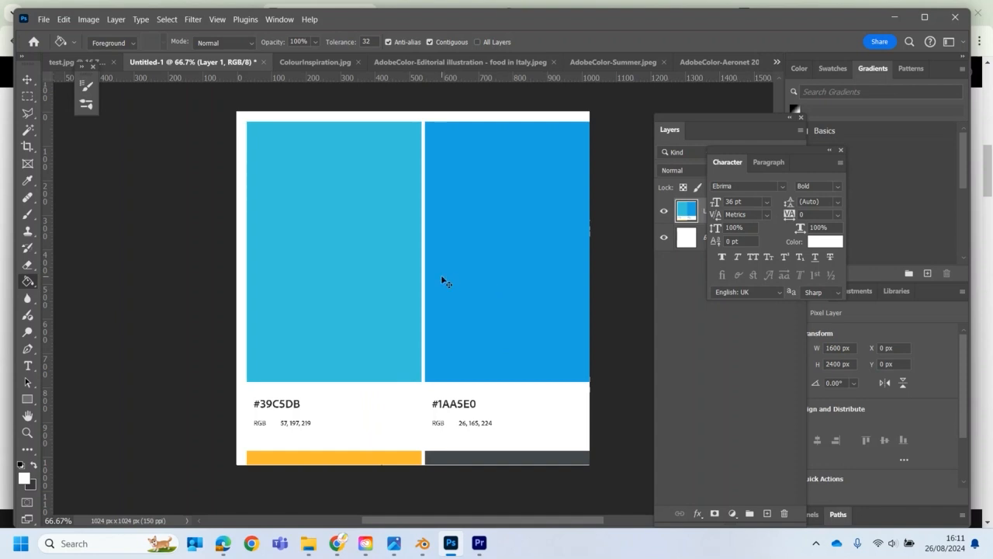
- Scale the pasted palette to about 33% and place it in the lower-right corner of the canvas
key(ctrl+t)
drag(236, 111, 463, 450)
drag(538, 468, 386, 170)
drag(311, 151, 455, 366)
drag(539, 448, 490, 328)
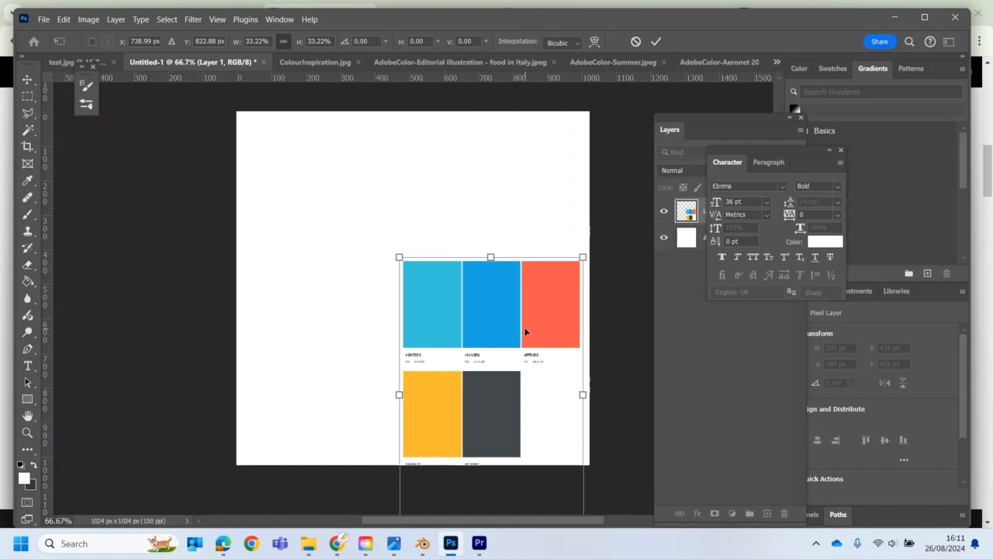
drag(441, 315, 448, 337)
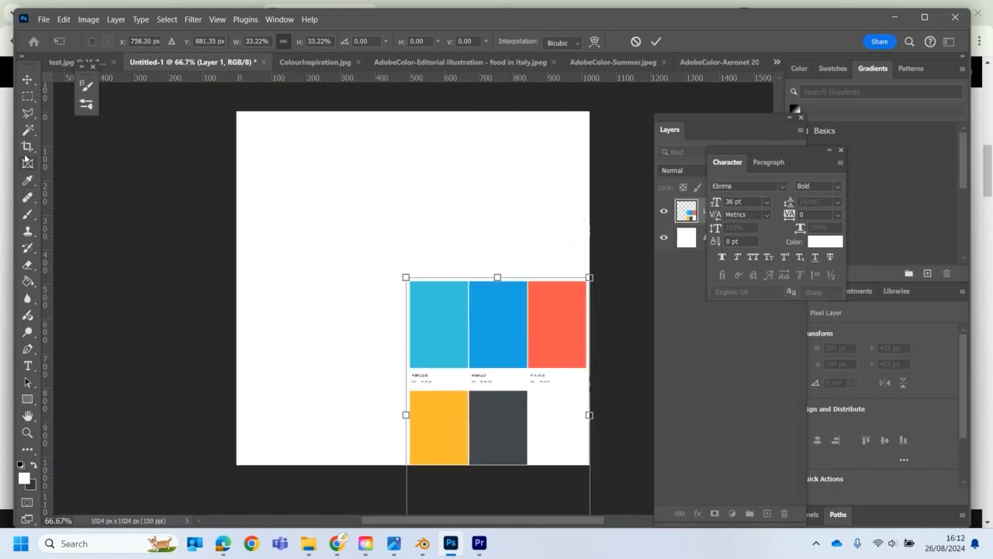
click(27, 398)
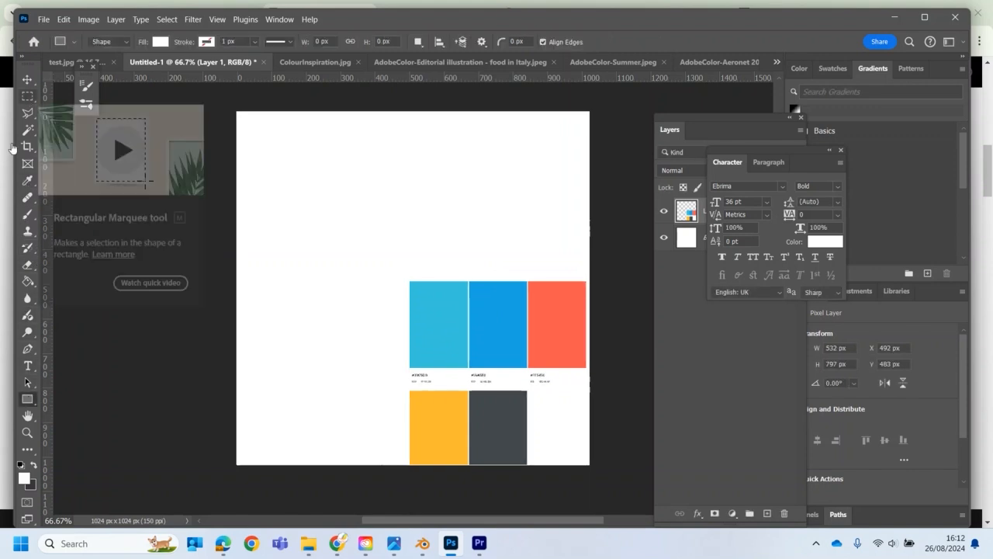
- On a new layer, marquee a vertical strip about 65 × 676 px near the canvas's left edge and fill it with the palette's light blue
click(27, 96)
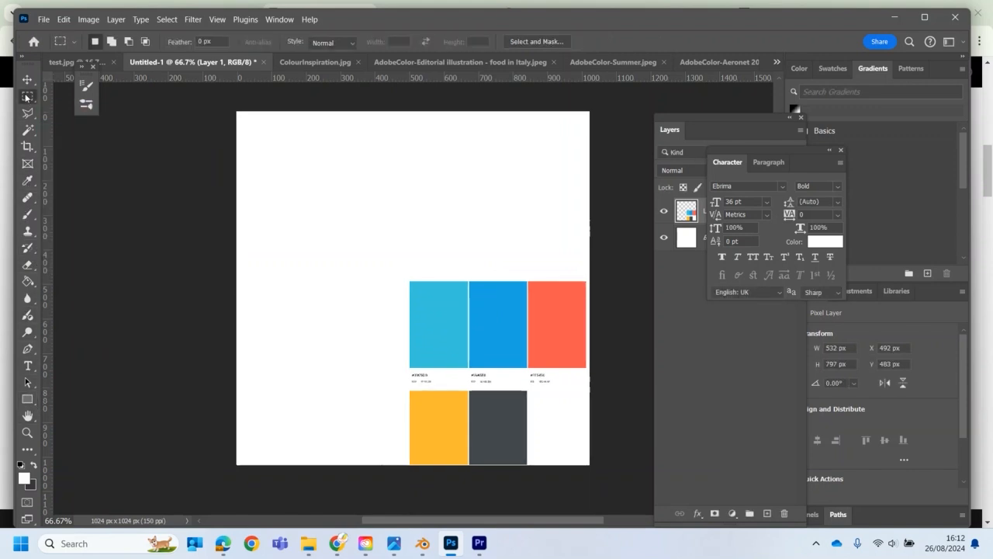
click(724, 377)
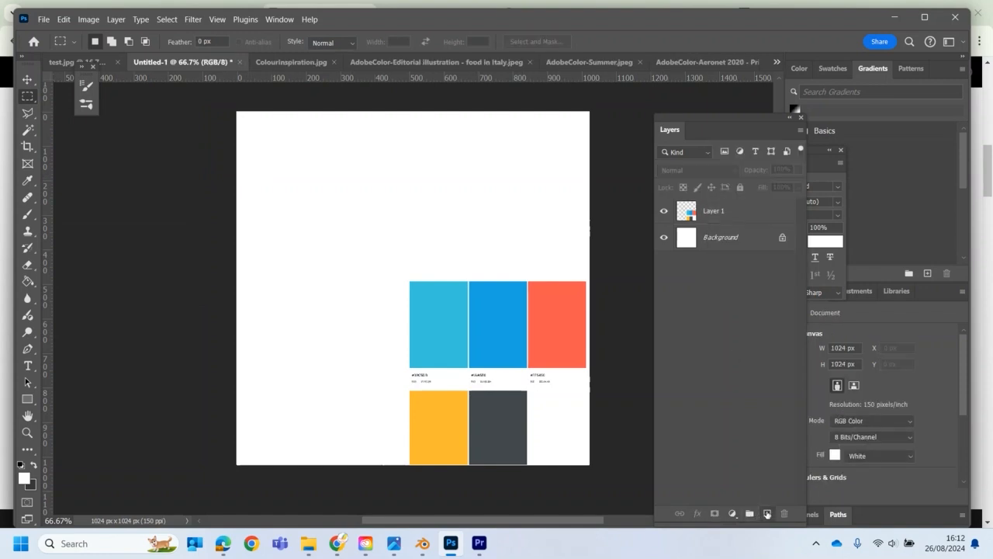
click(768, 514)
drag(249, 160, 272, 392)
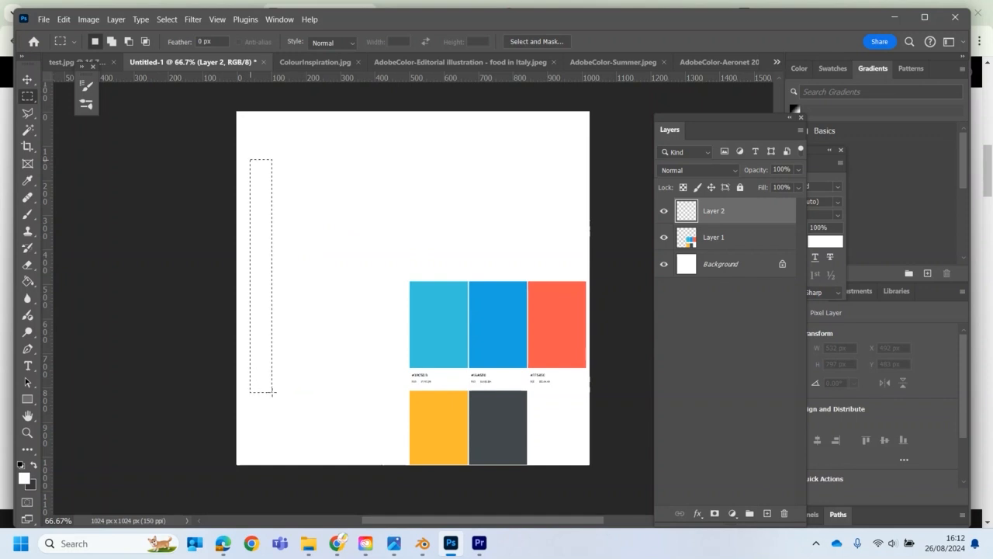
click(25, 181)
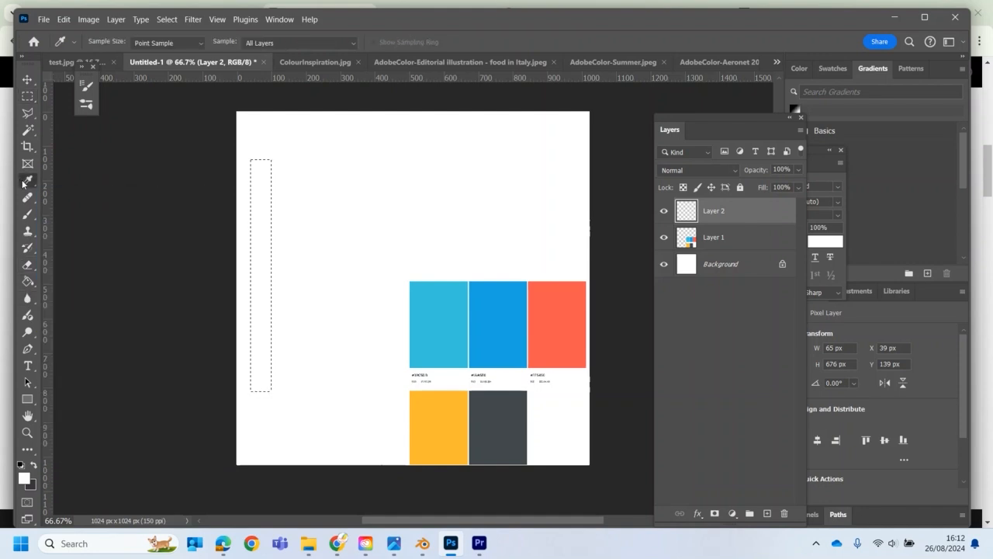
click(443, 304)
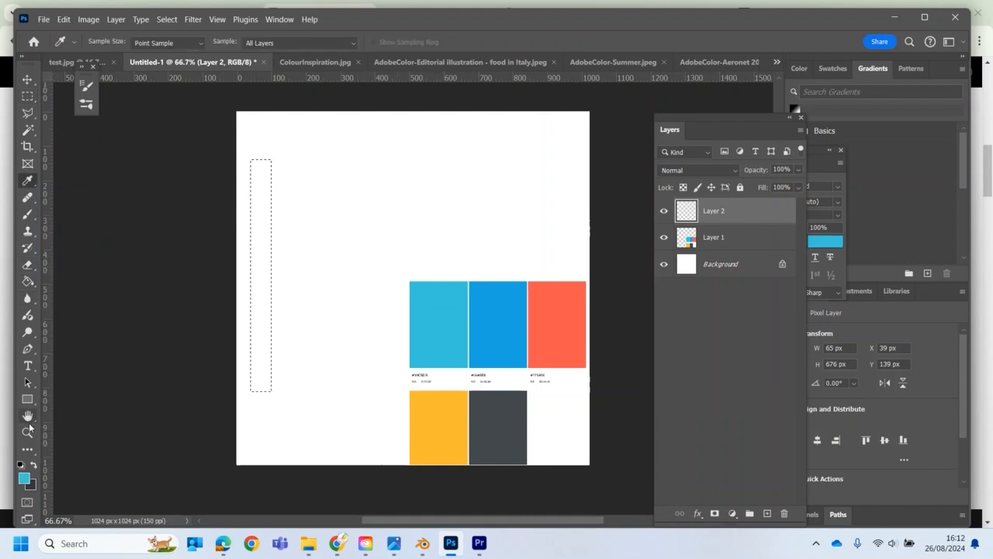
click(27, 282)
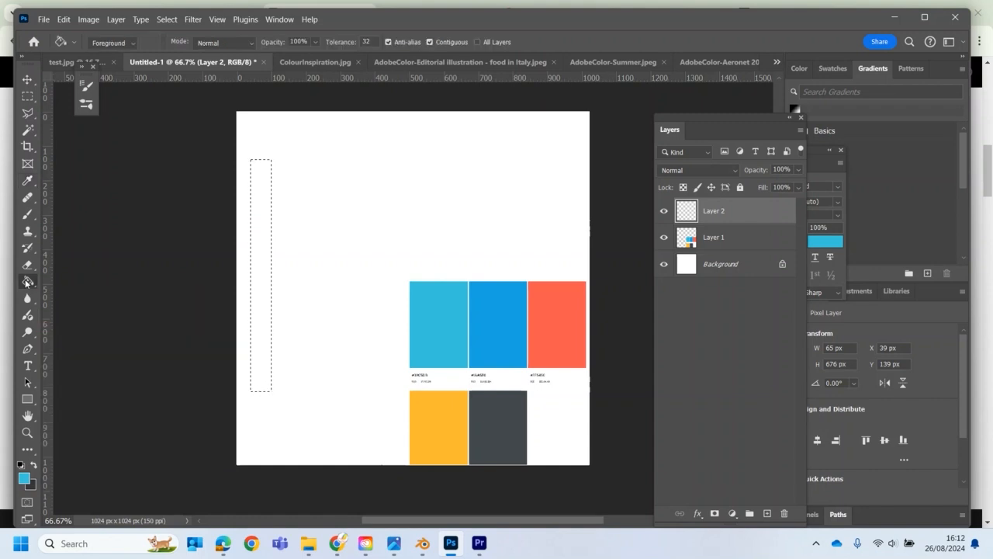
click(264, 263)
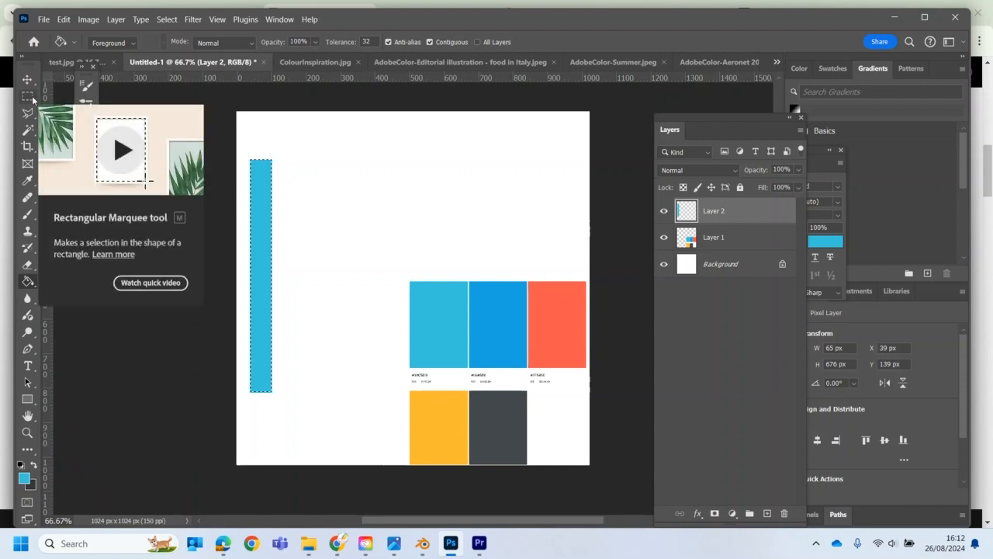
- Shift the strip selection to the right of the light blue strip and fill it with the palette's darker blue
key(m)
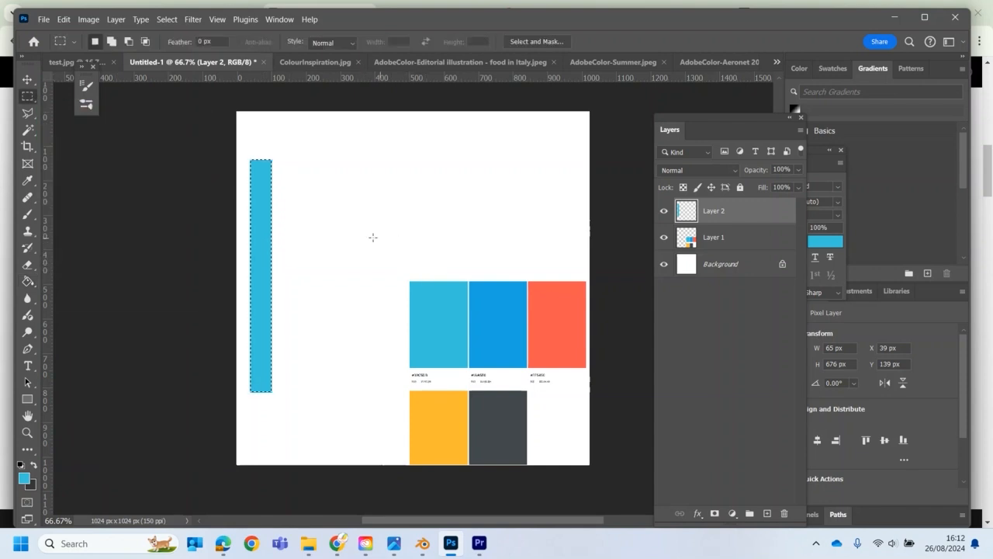
drag(271, 248, 289, 248)
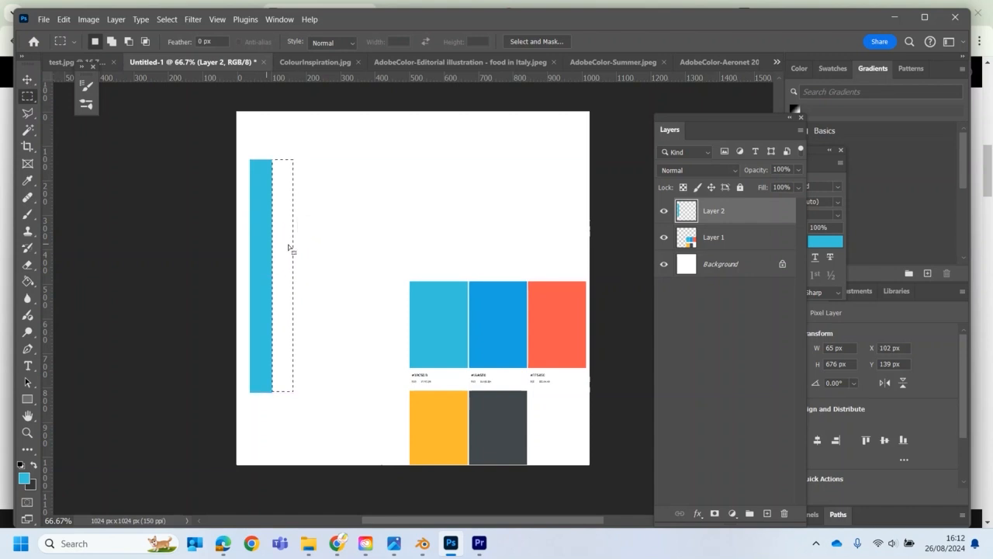
click(27, 180)
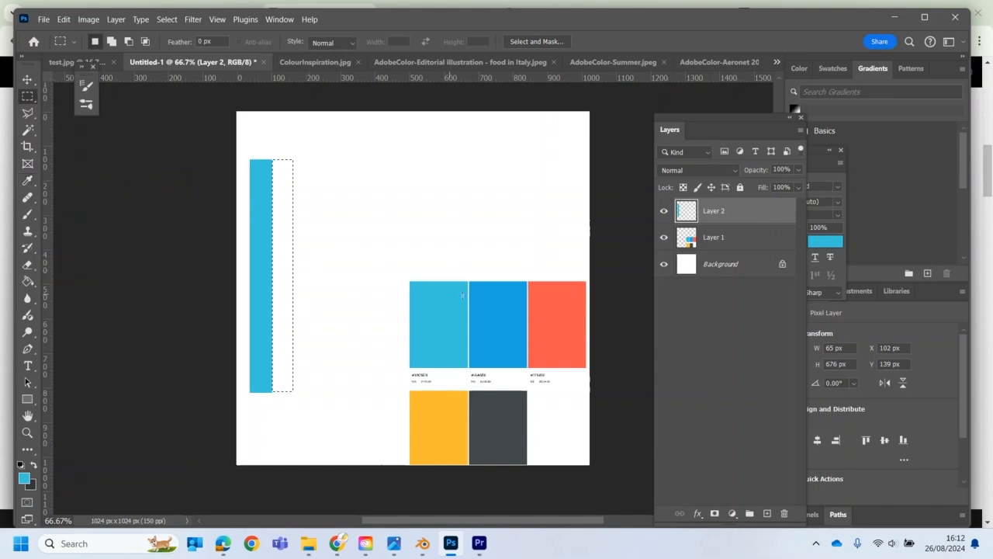
click(502, 304)
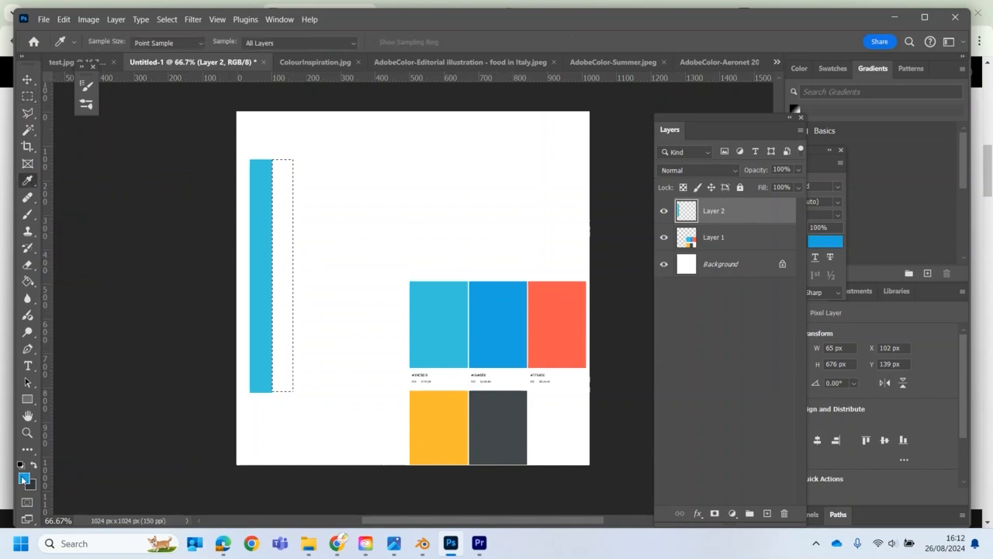
click(29, 281)
click(280, 275)
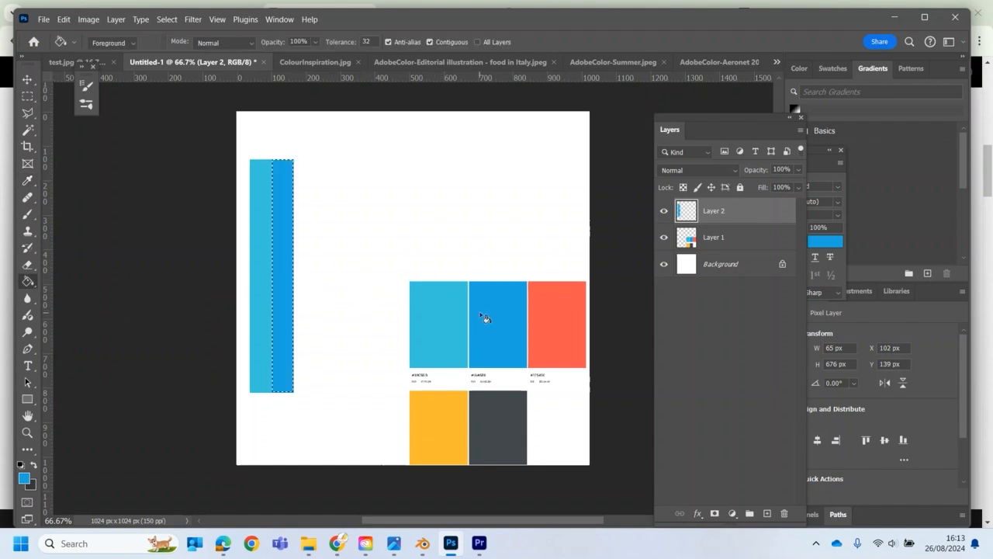
- Move the strip selection beside the darker blue strip and fill it with the palette's coral red
click(28, 95)
drag(282, 263, 303, 264)
click(27, 180)
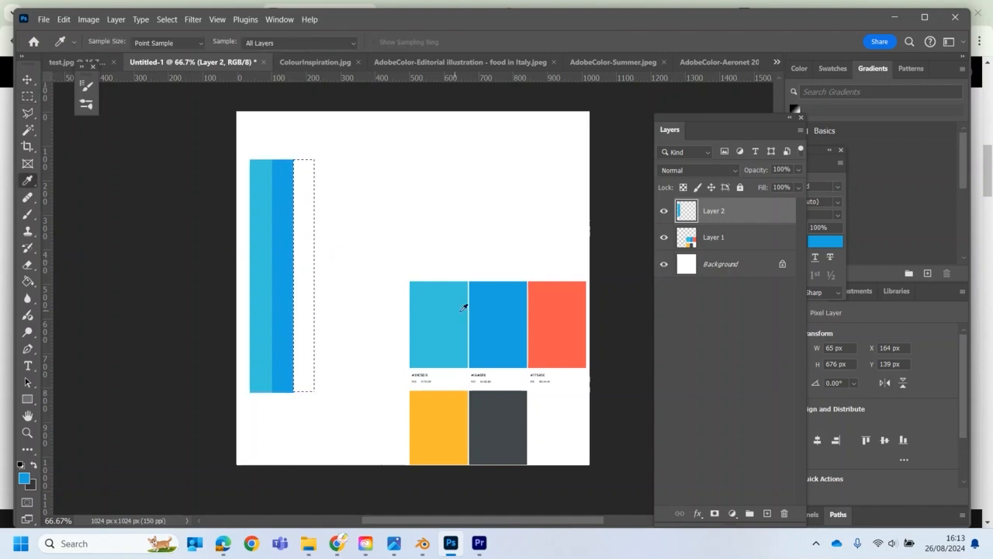
click(545, 315)
click(27, 281)
click(302, 276)
- Move the strip selection beside the coral red strip and fill it with the palette's amber yellow
click(27, 96)
drag(305, 268, 352, 270)
key(i)
click(425, 404)
key(g)
click(333, 306)
- Sample the palette's dark grey and fill the strip selection beside the amber yellow strip with it
key(m)
key(i)
click(481, 407)
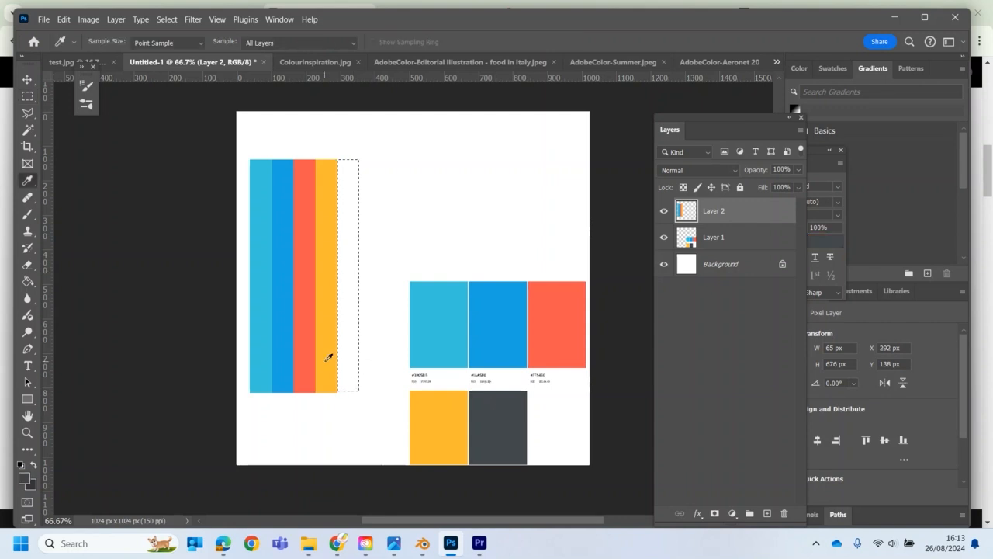
key(g)
click(342, 316)
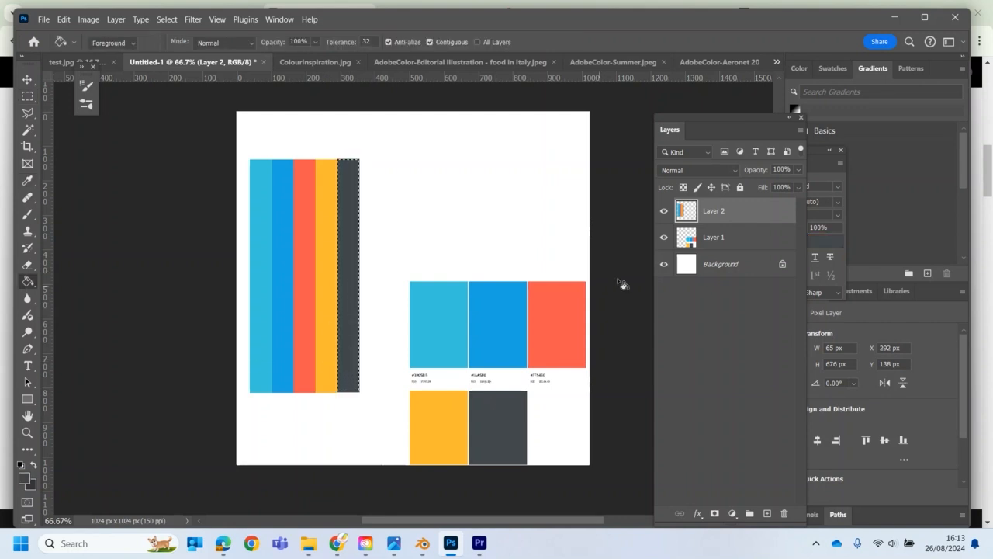
- Hide and delete Layer 1, which holds the reference palette swatches
click(663, 238)
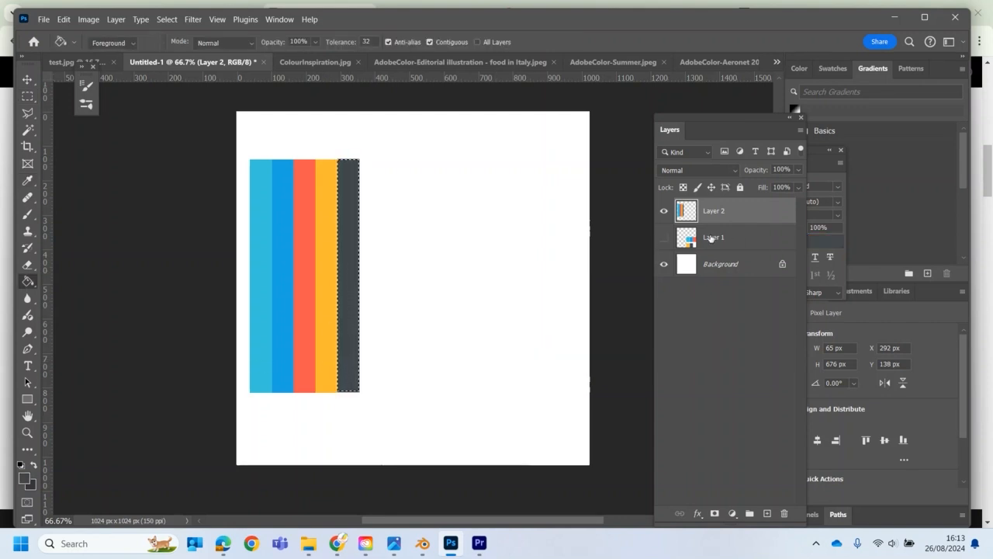
drag(739, 244, 784, 514)
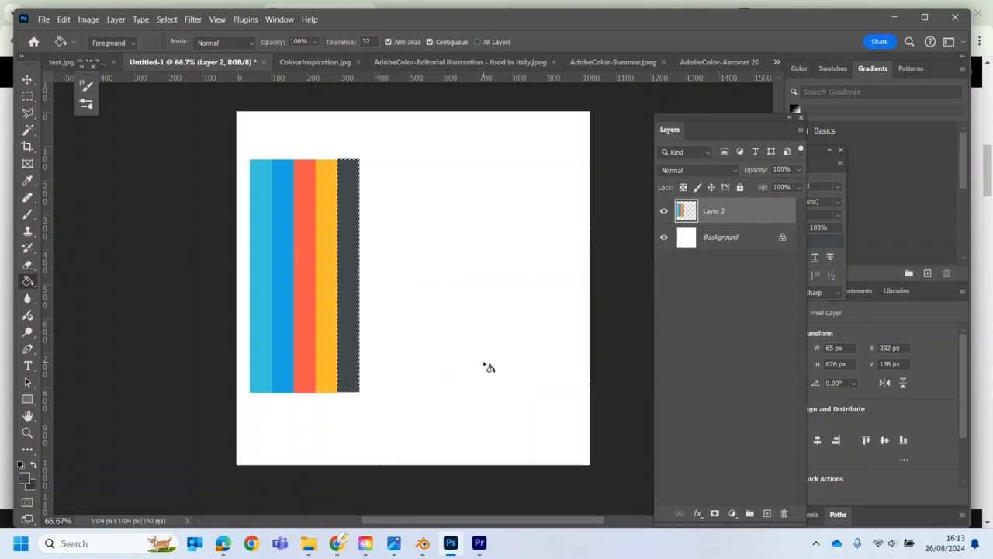
click(28, 81)
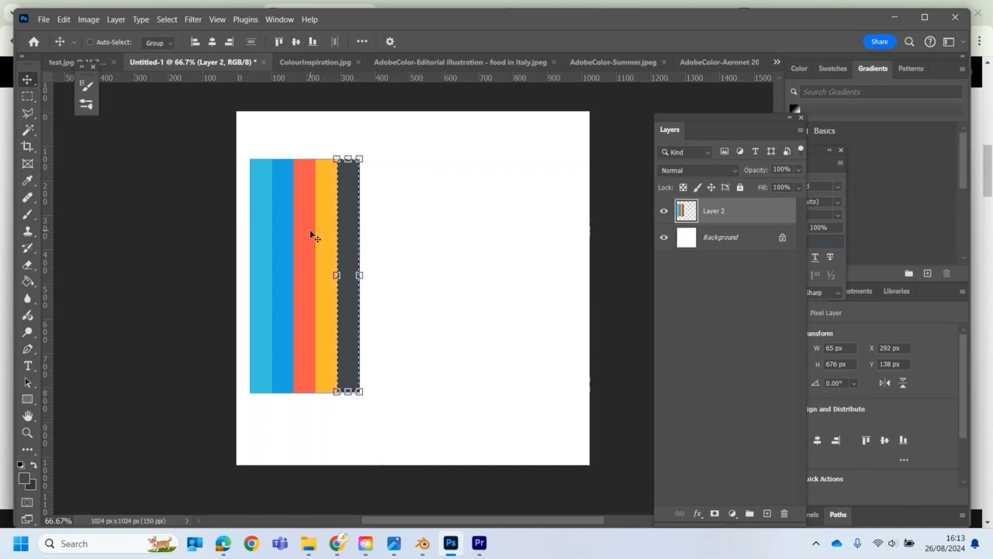
- Marquee a band about 373 × 178 px across the strips' upper ends and apply Hue/Saturation with hue -5, saturation -27, lightness +46
click(28, 115)
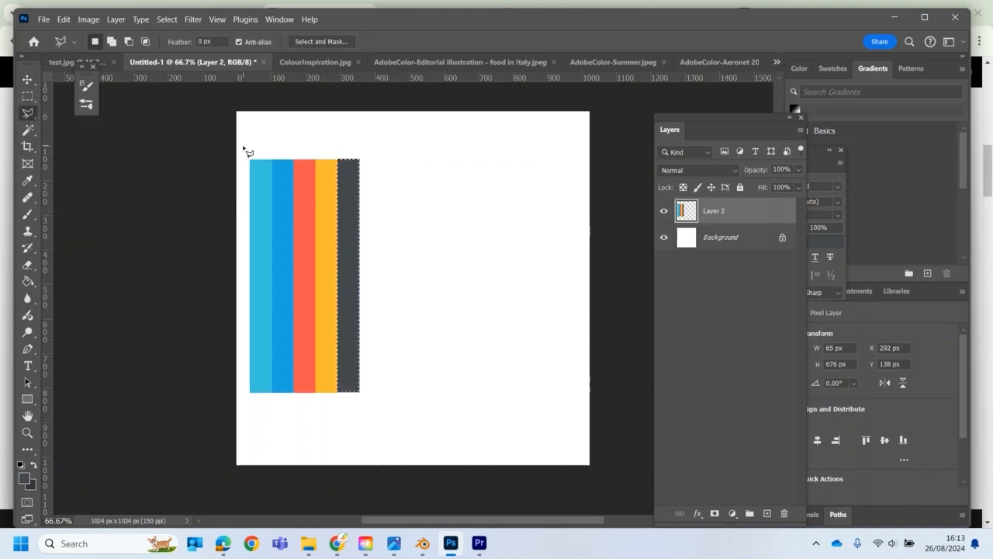
key(m)
mouse_move(246, 152)
mouse_down()
mouse_move(372, 200)
mouse_move(374, 211)
mouse_up()
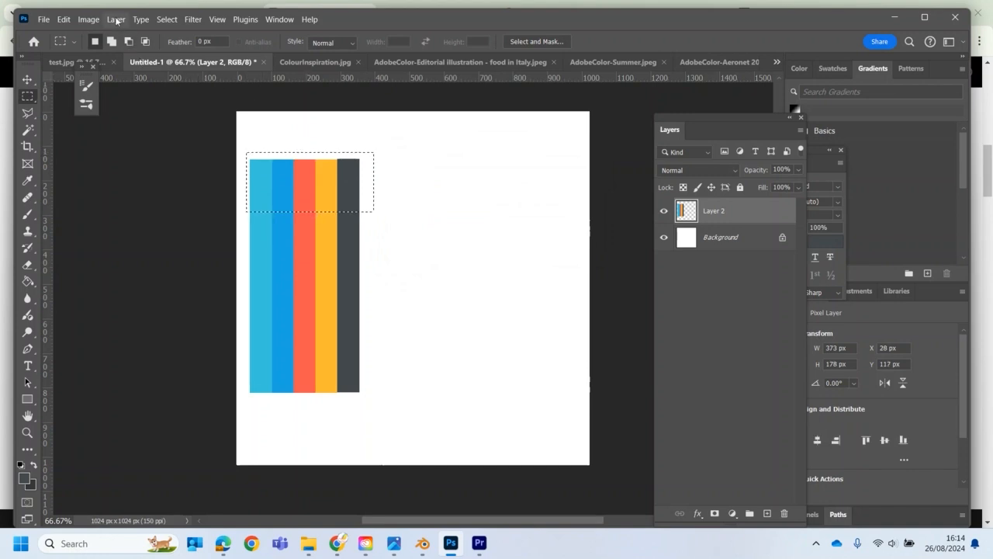
click(89, 20)
mouse_move(110, 53)
click(248, 118)
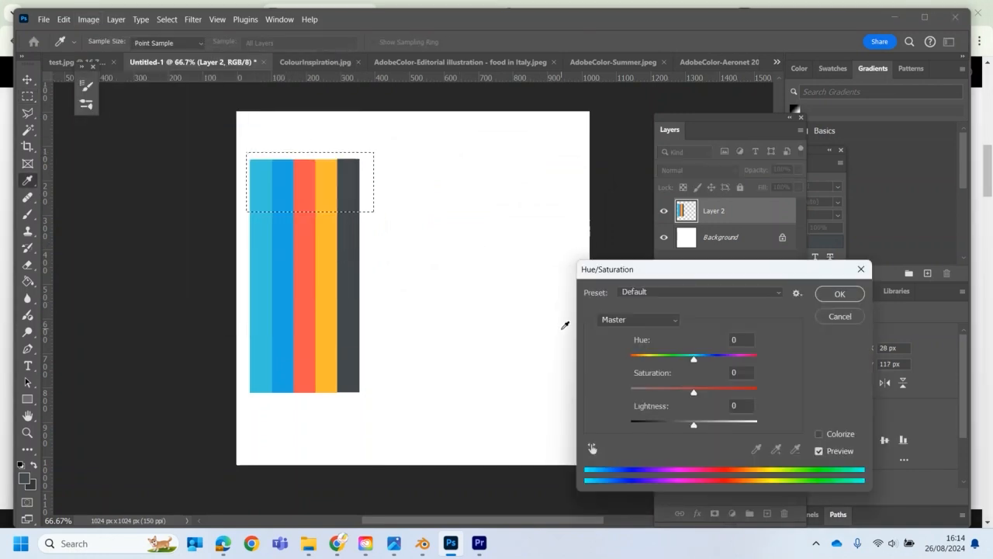
drag(693, 425, 721, 428)
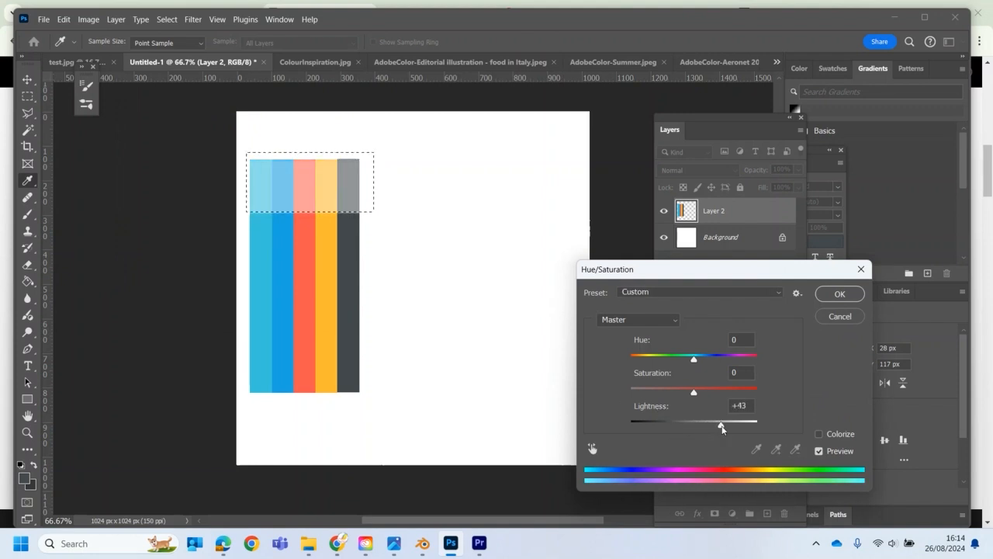
click(677, 394)
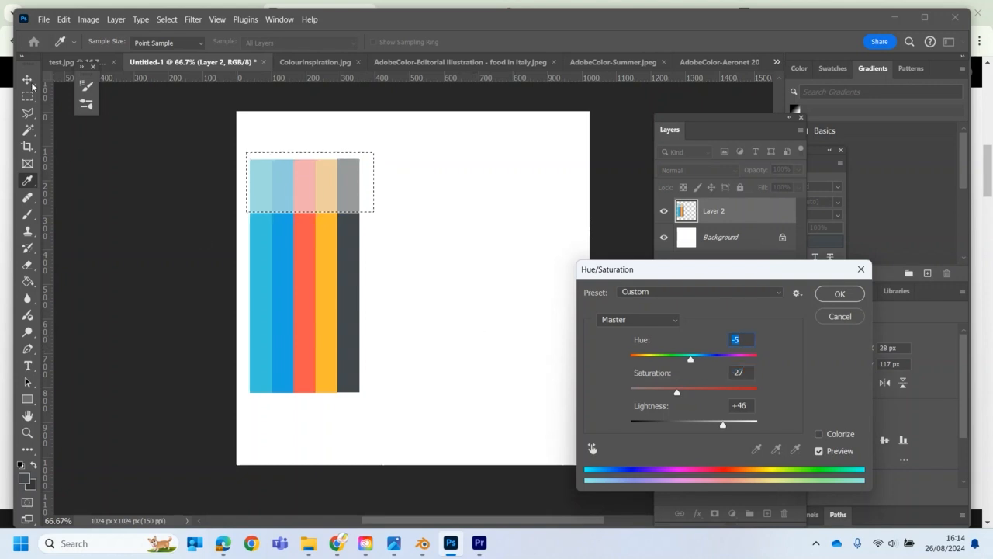
click(840, 293)
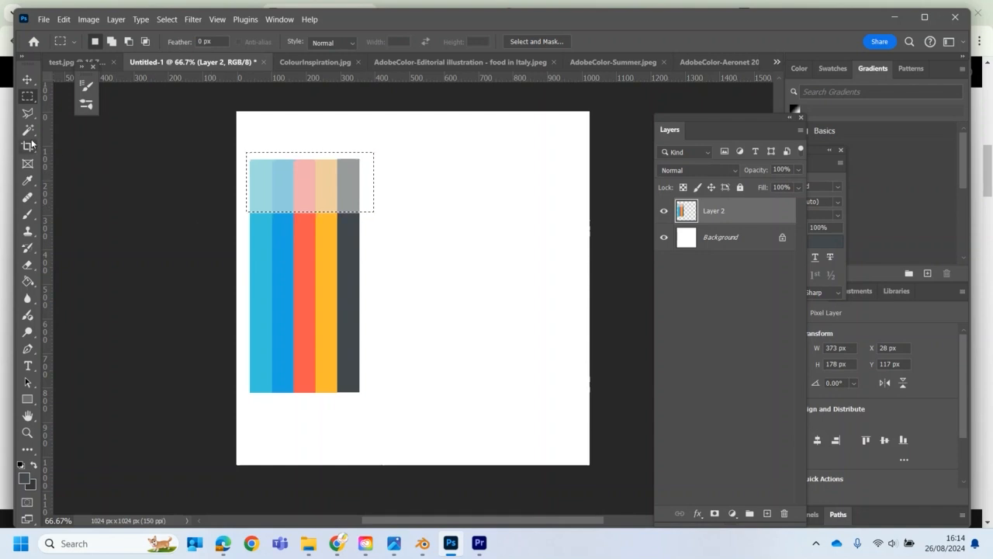
- Marquee a band about 457 × 179 px across the strips' lower ends and apply Hue/Saturation with hue +6, saturation +18, lightness -31
drag(399, 403, 243, 343)
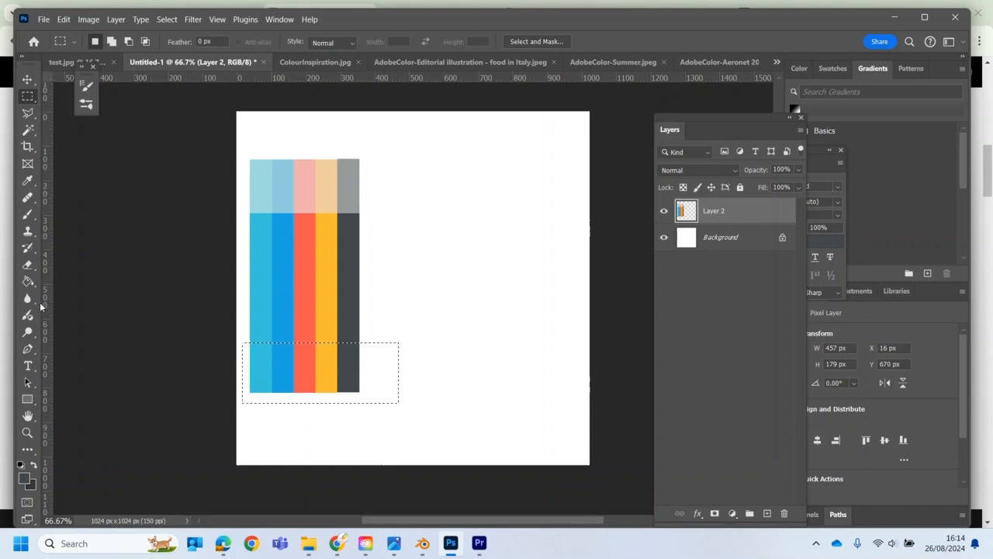
click(89, 19)
mouse_move(97, 52)
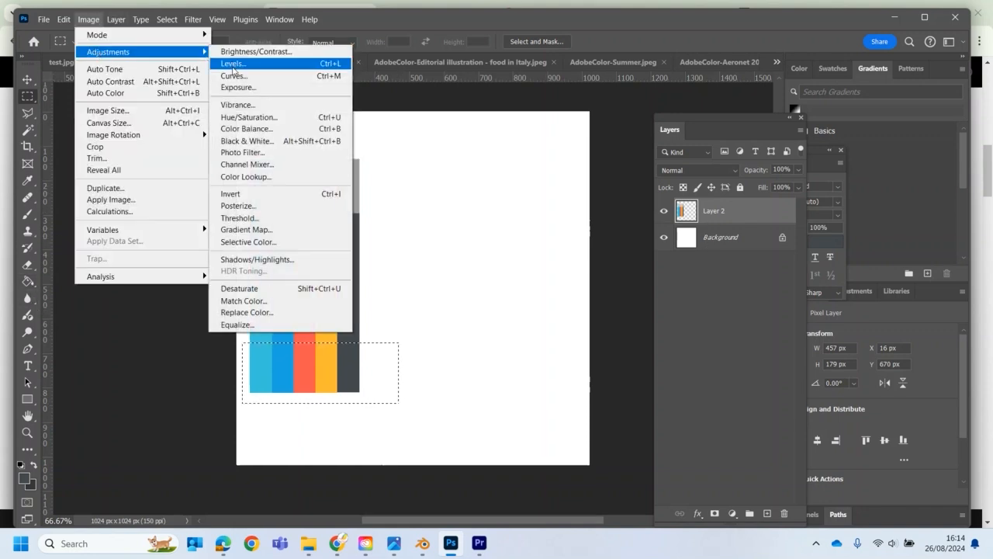
click(246, 117)
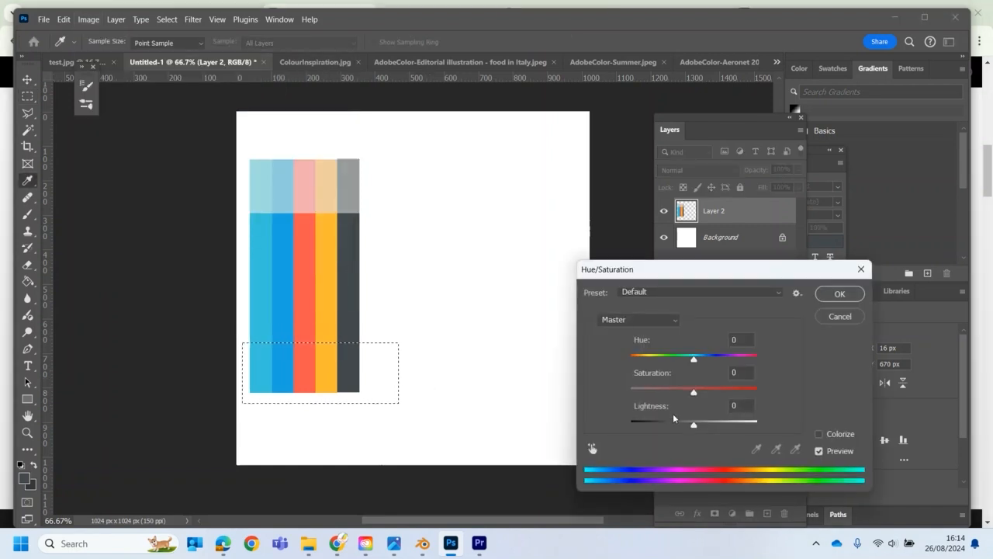
drag(694, 426, 671, 427)
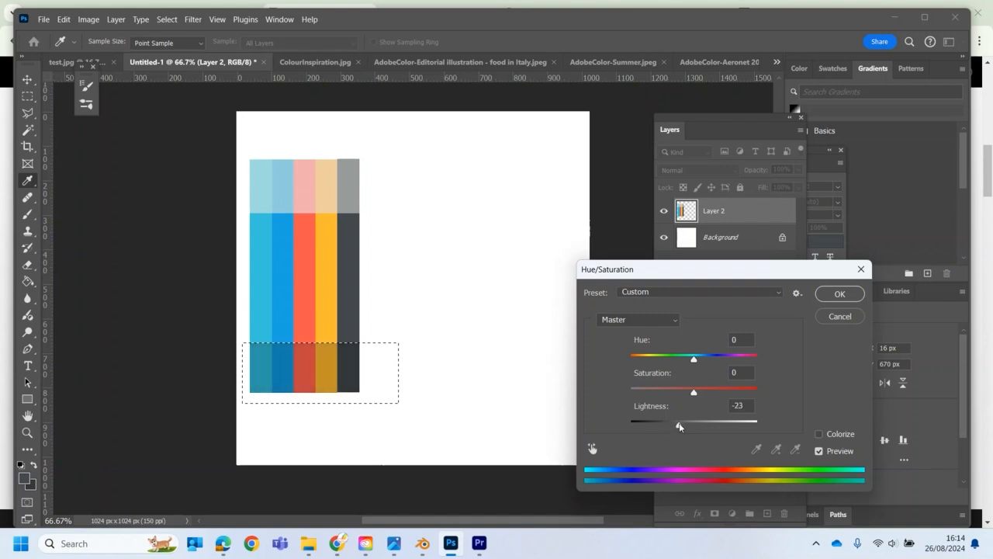
drag(683, 426, 675, 426)
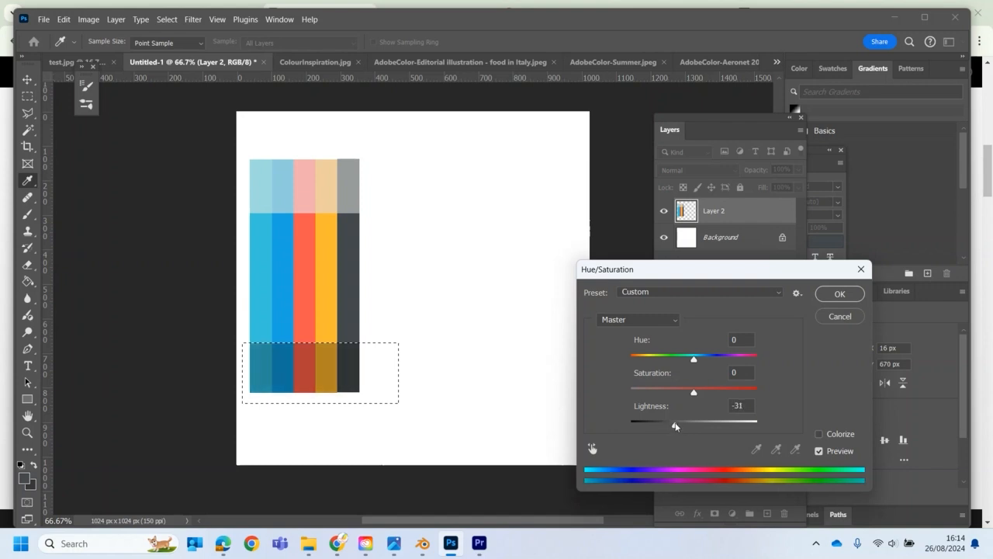
click(706, 392)
drag(694, 357, 695, 359)
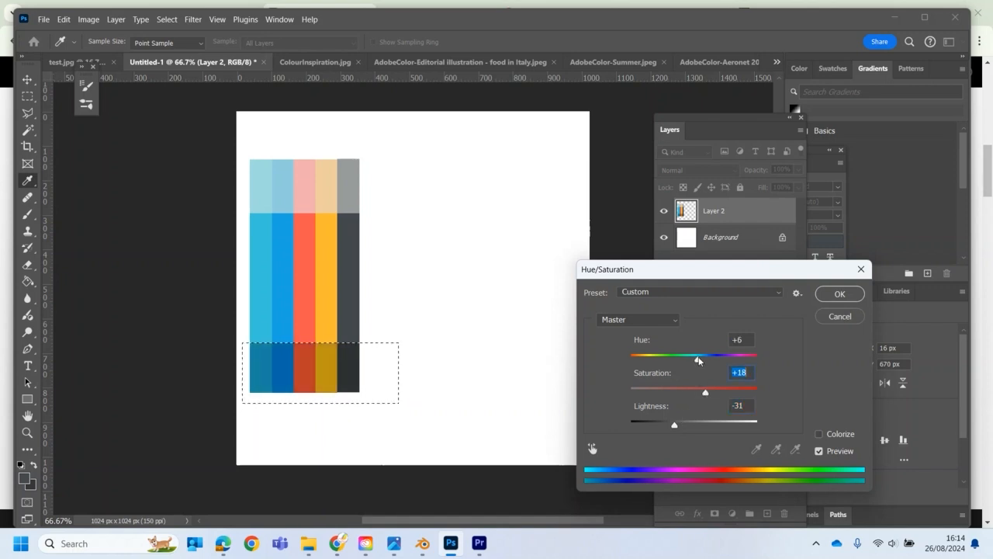
click(839, 295)
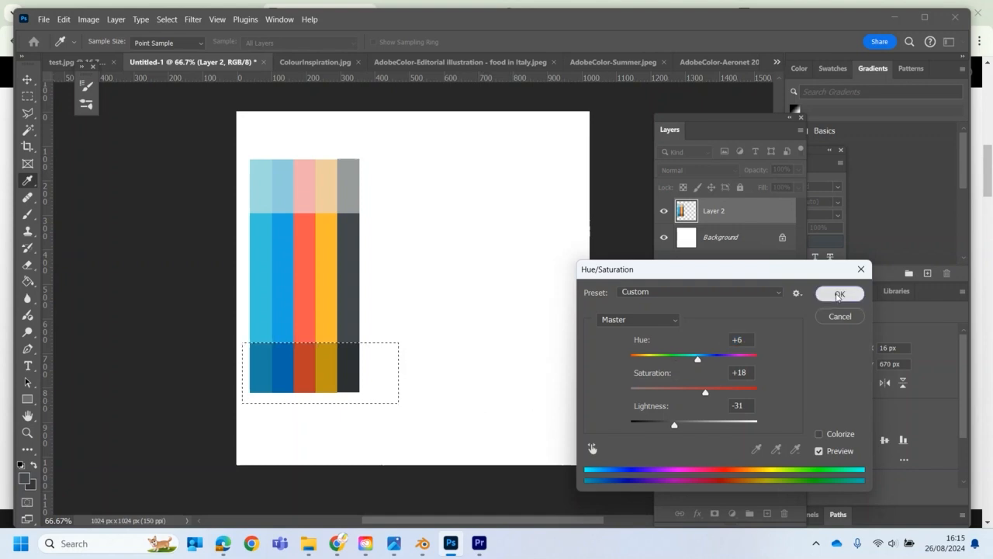
- Marquee a band about 381 × 108 px directly above the darkened band and apply Hue/Saturation with saturation -100 and lightness +21
key(v)
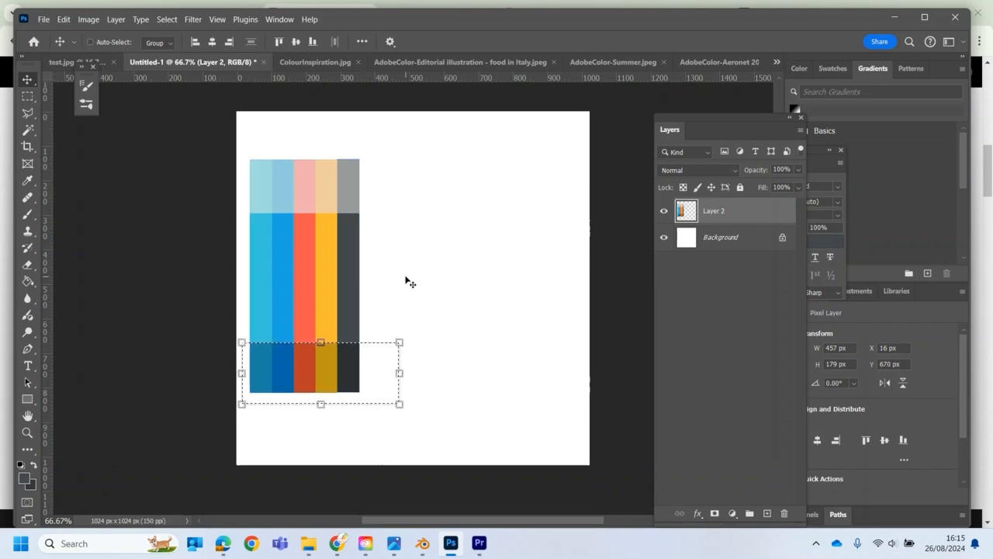
key(m)
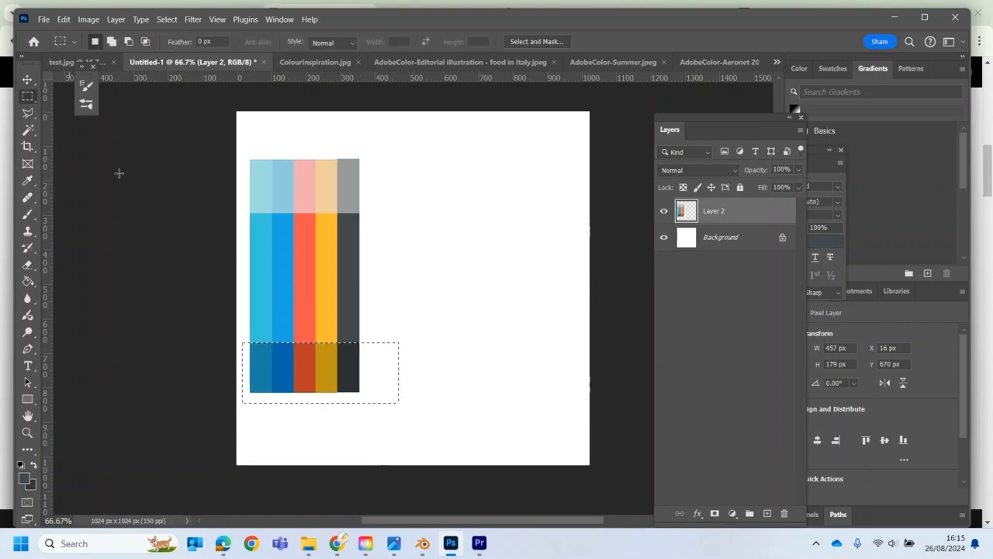
click(461, 429)
drag(244, 305, 373, 342)
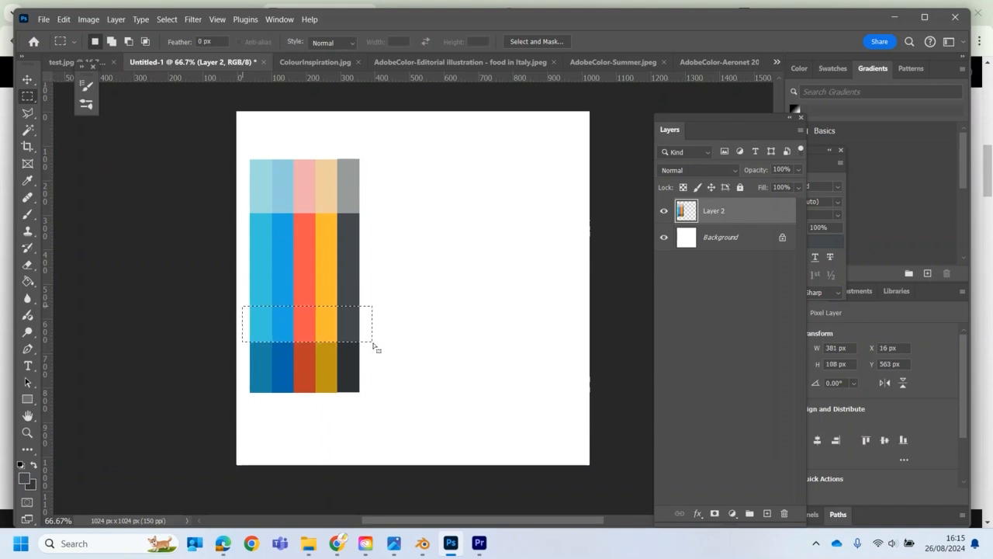
click(88, 18)
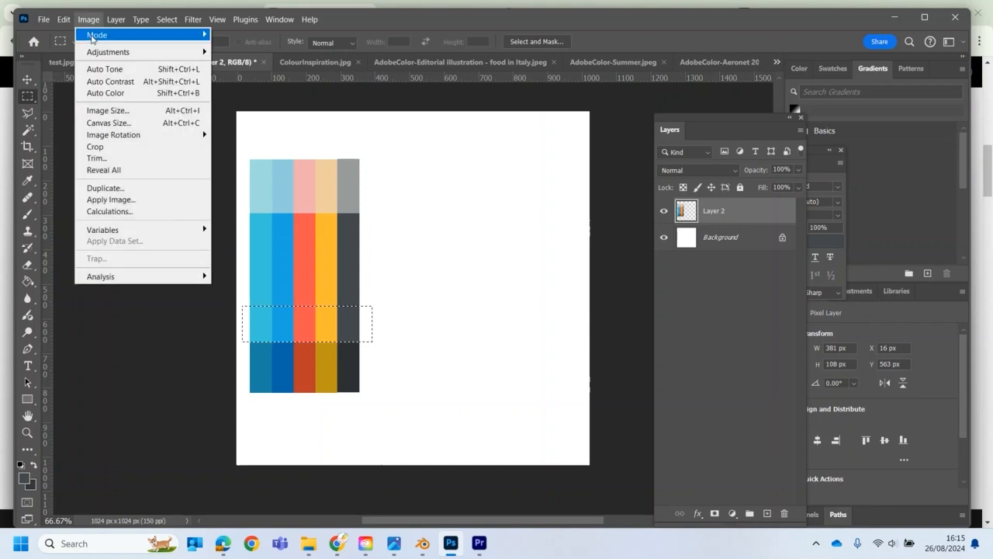
mouse_move(100, 52)
click(257, 118)
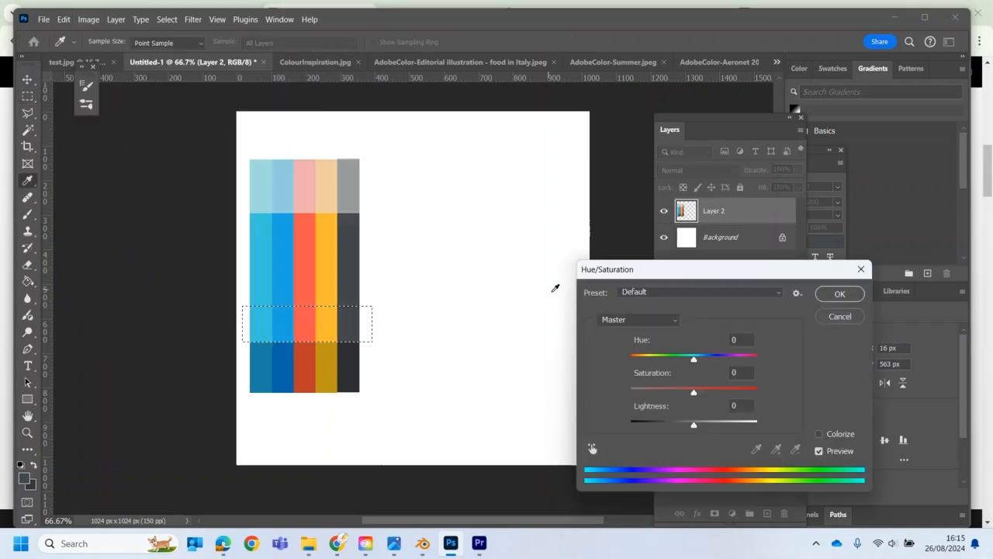
drag(701, 388, 452, 385)
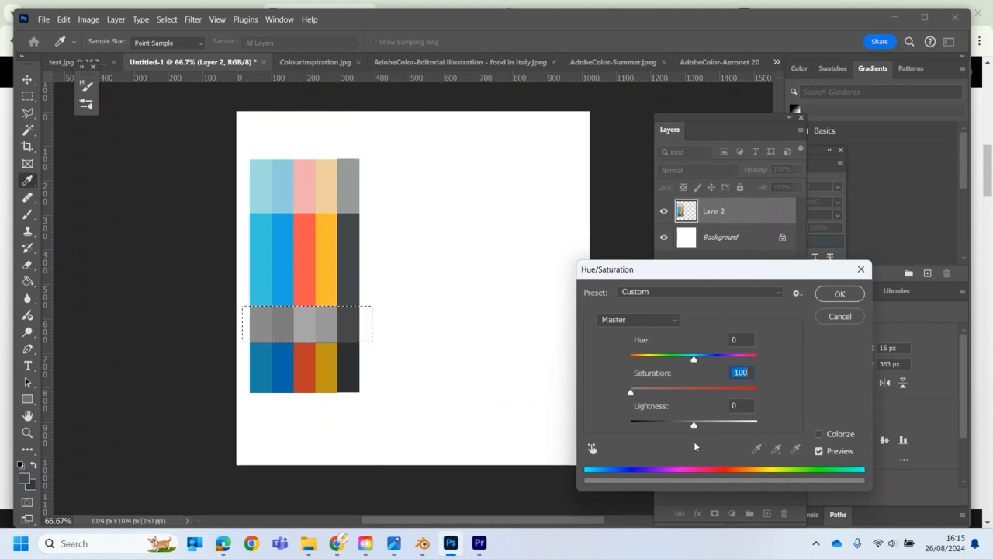
drag(694, 425, 708, 425)
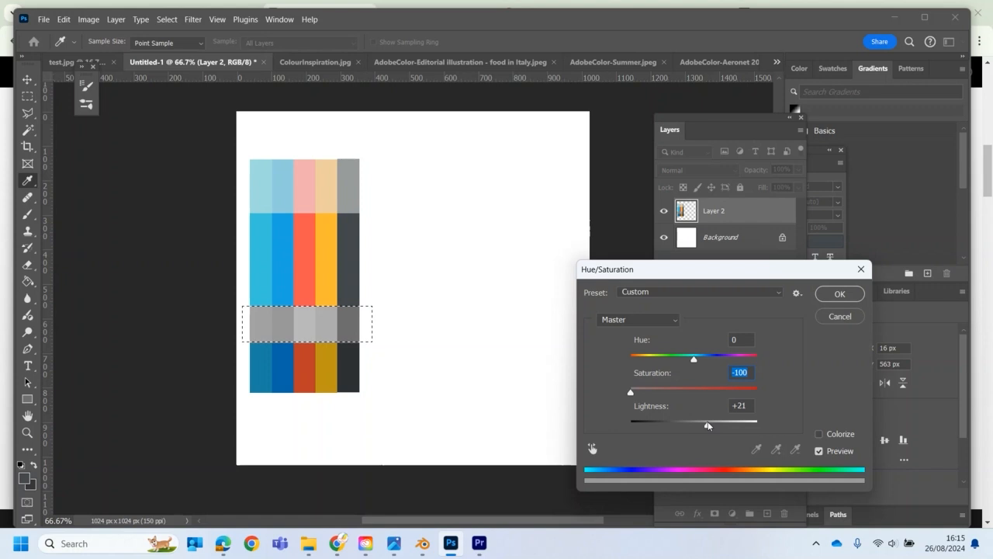
click(835, 293)
- Set up saving a copy of the palette image in PNG format in the temp folder
key(ctrl+alt+shift+s)
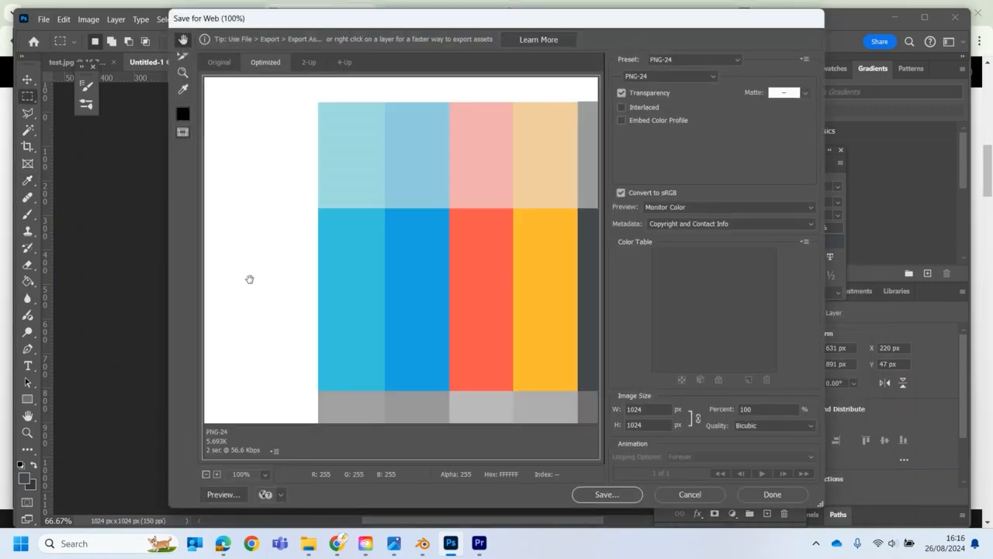
click(605, 494)
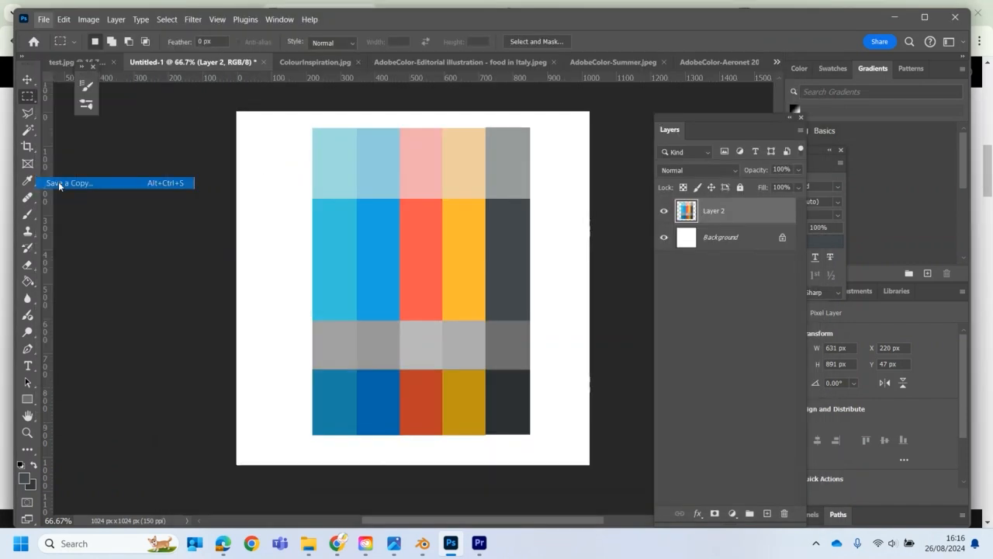
click(108, 182)
scroll(93, 195, down, 5)
click(154, 375)
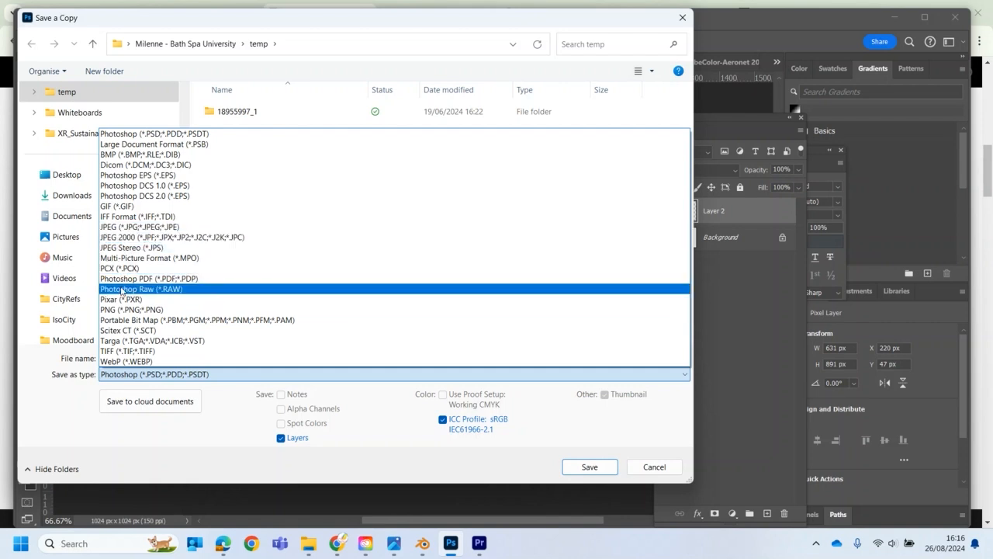
click(122, 309)
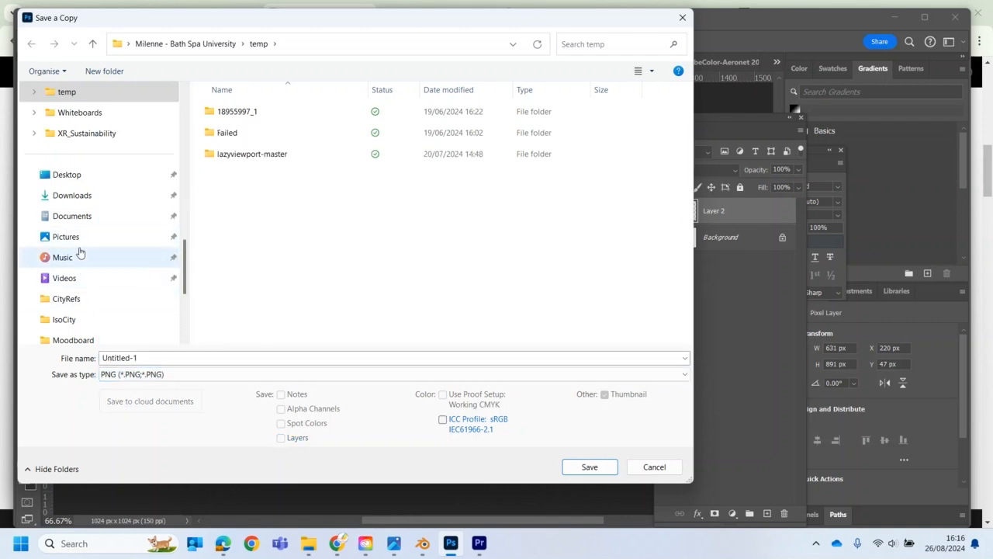
scroll(79, 251, up, 2)
click(77, 218)
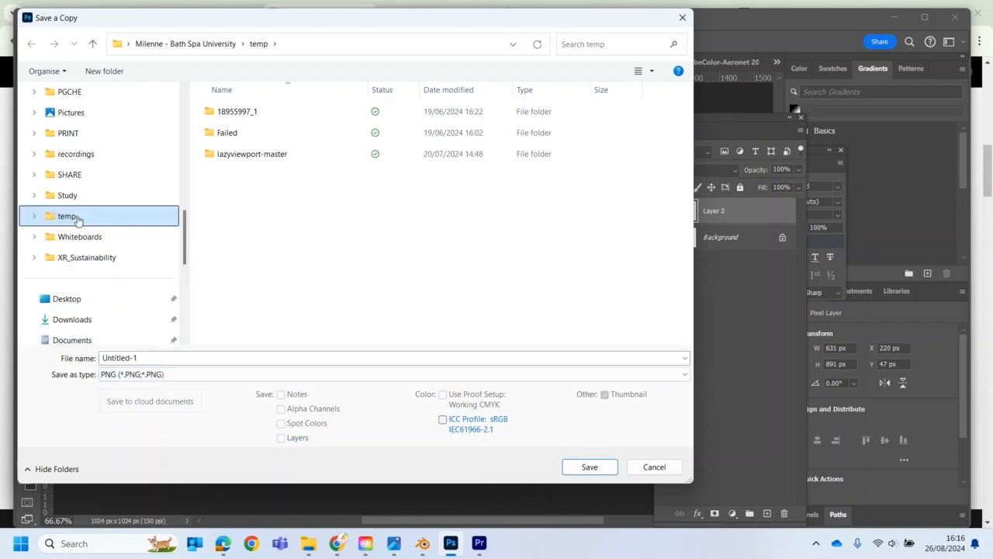
- Name the PNG copy ColouPalette, save it with medium file size, and switch to Blender
click(161, 357)
text(Colur)
key(BackSpace)
key(BackSpace)
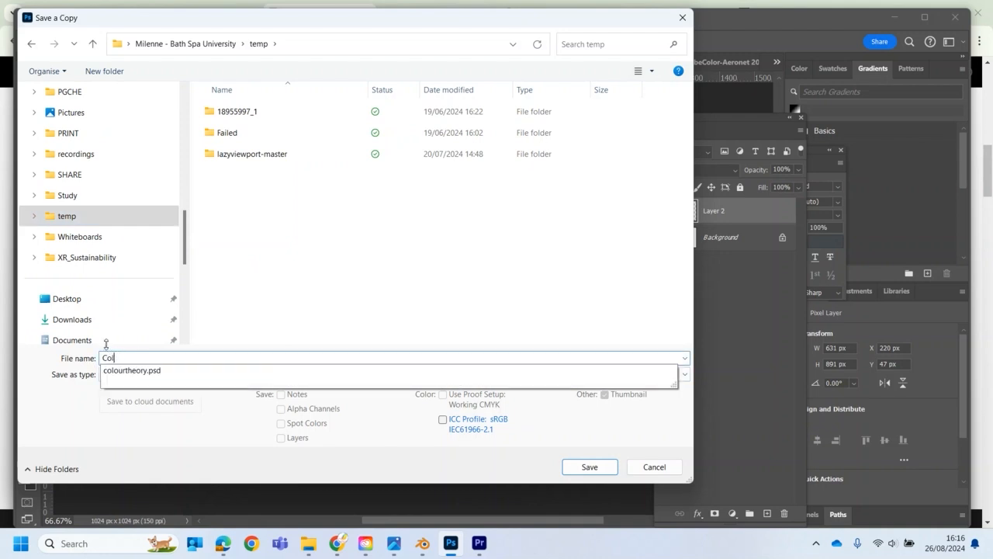
text(ouPalette)
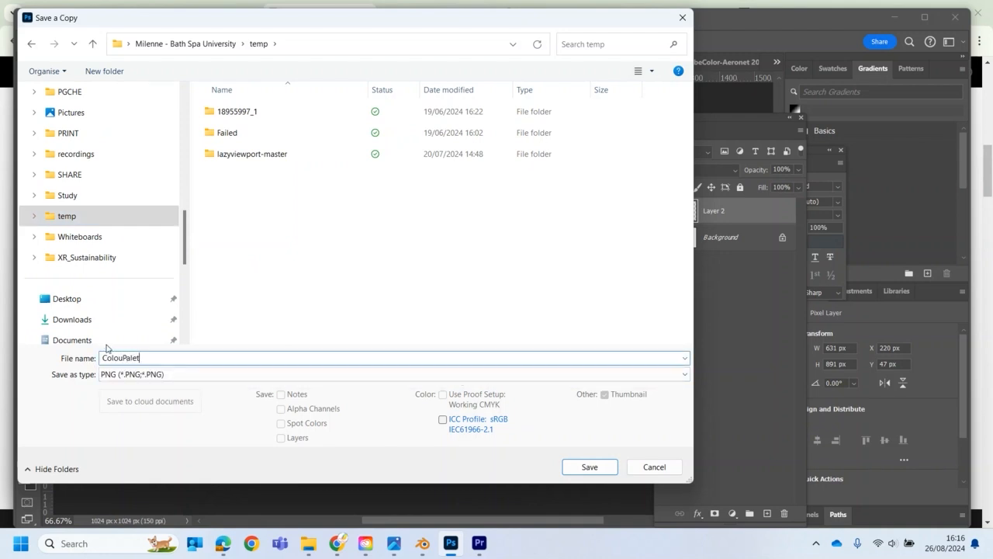
click(588, 466)
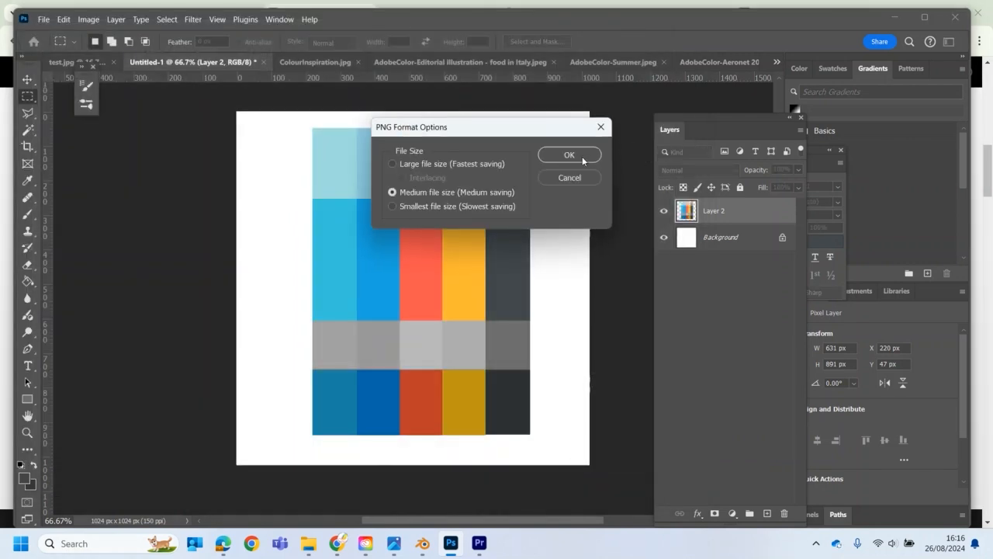
click(571, 157)
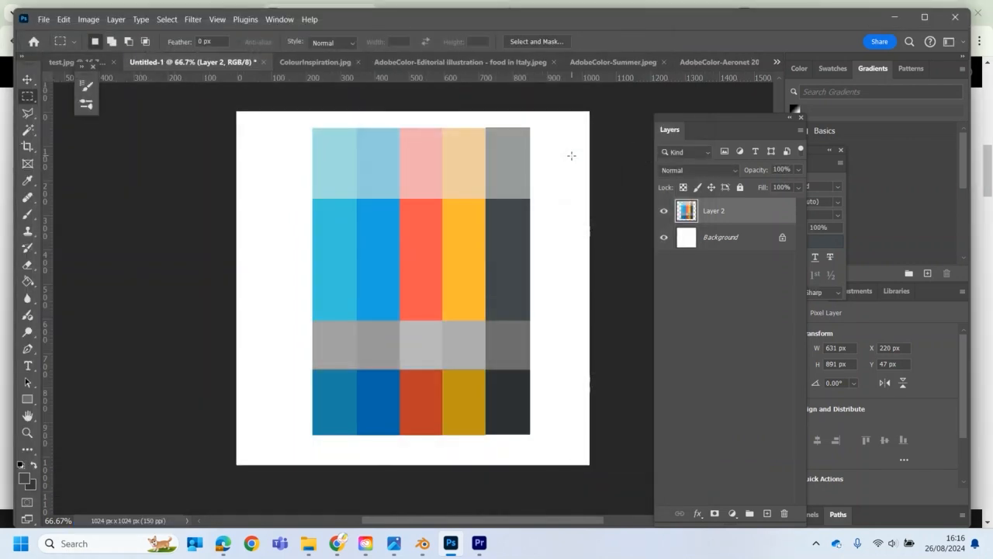
click(424, 543)
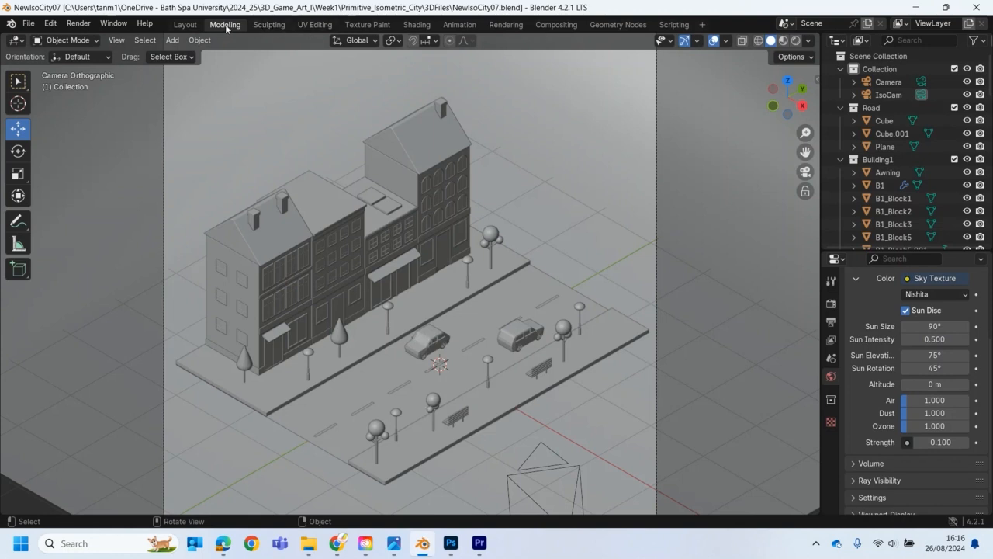
- Set up the Shading workspace with a solid-shaded view through the camera and a wider file browser and image editor
click(420, 25)
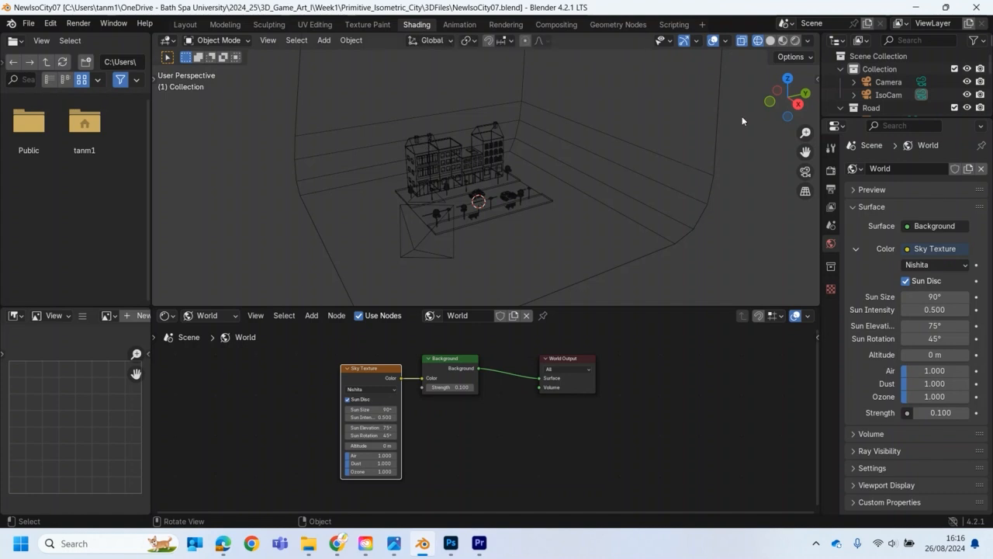
click(772, 42)
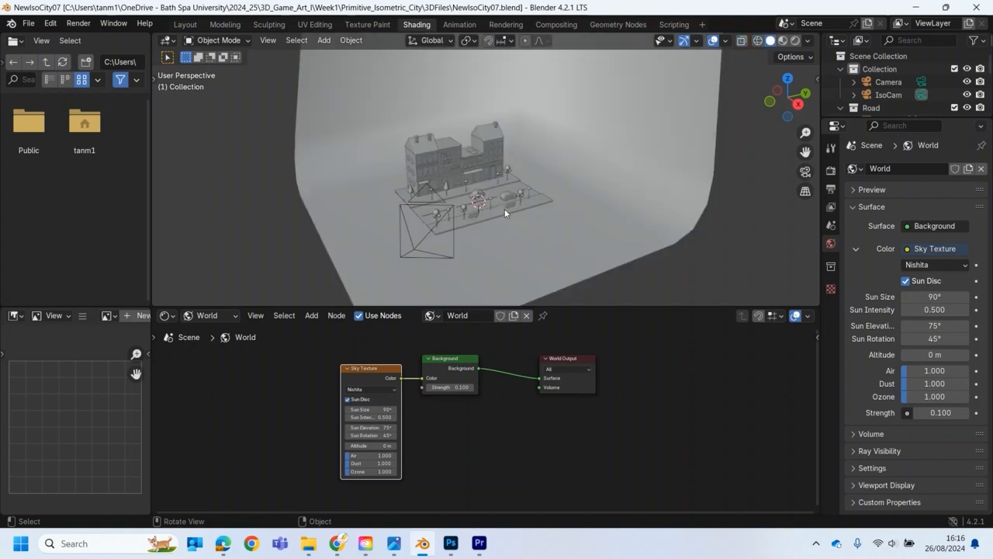
scroll(508, 212, up, 4)
scroll(509, 211, down, 3)
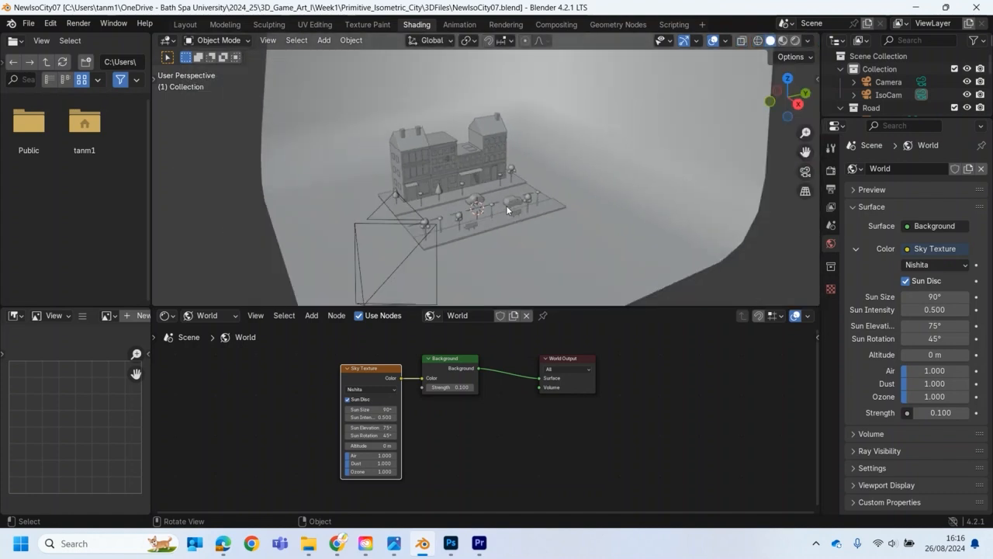
key(KP_0)
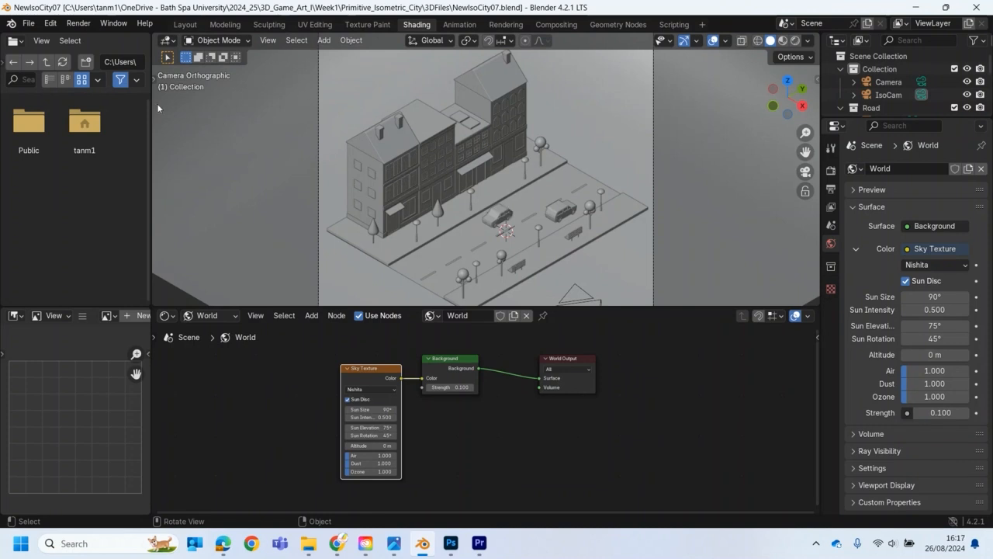
drag(149, 377, 217, 377)
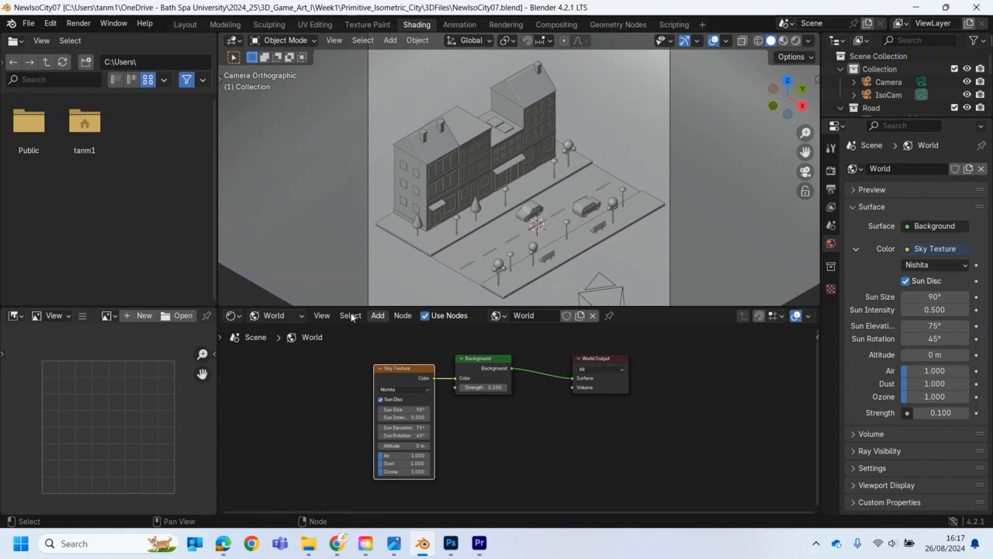
- Switch the shader editor to Object shaders and inspect the material slots of the ground plane and the building roofs
click(276, 315)
click(272, 348)
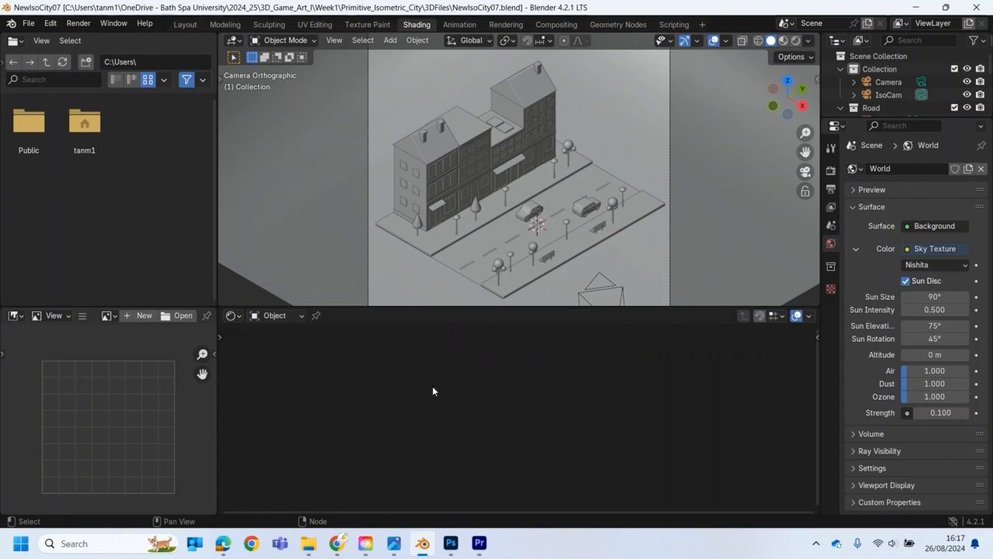
click(512, 250)
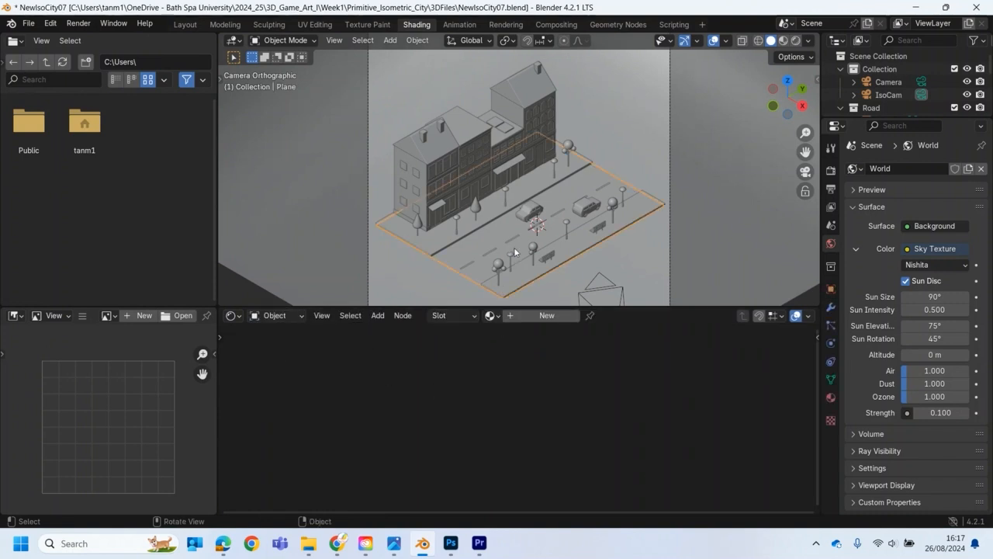
click(444, 151)
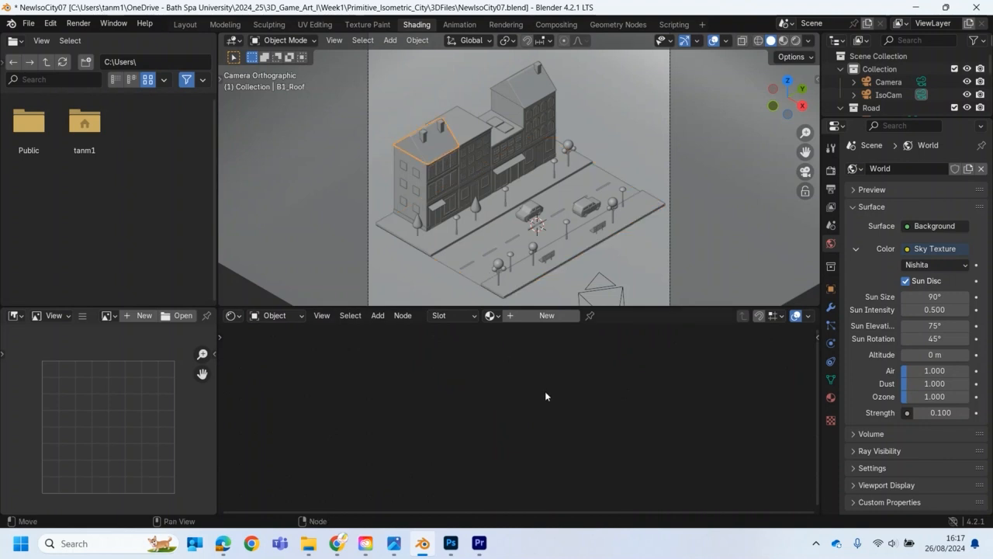
click(328, 319)
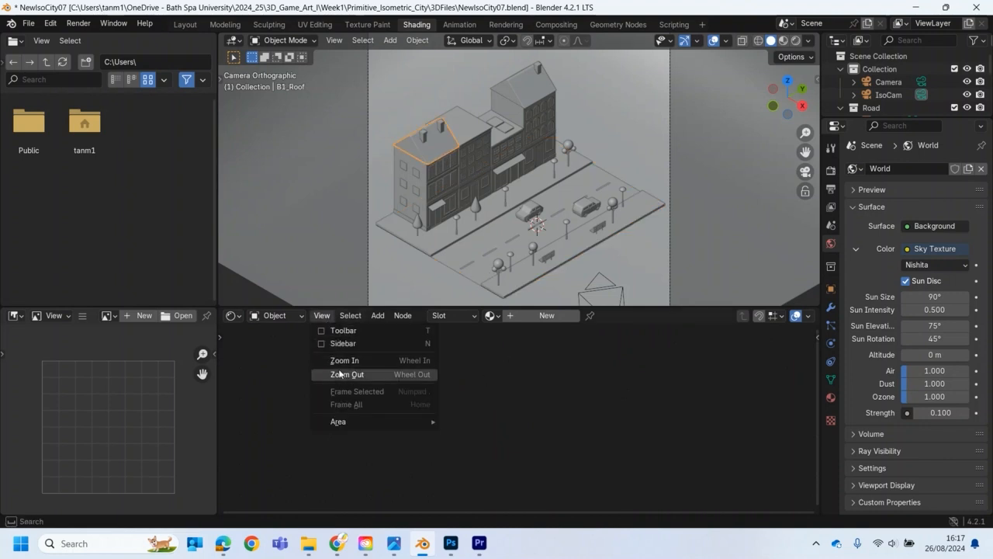
mouse_move(338, 423)
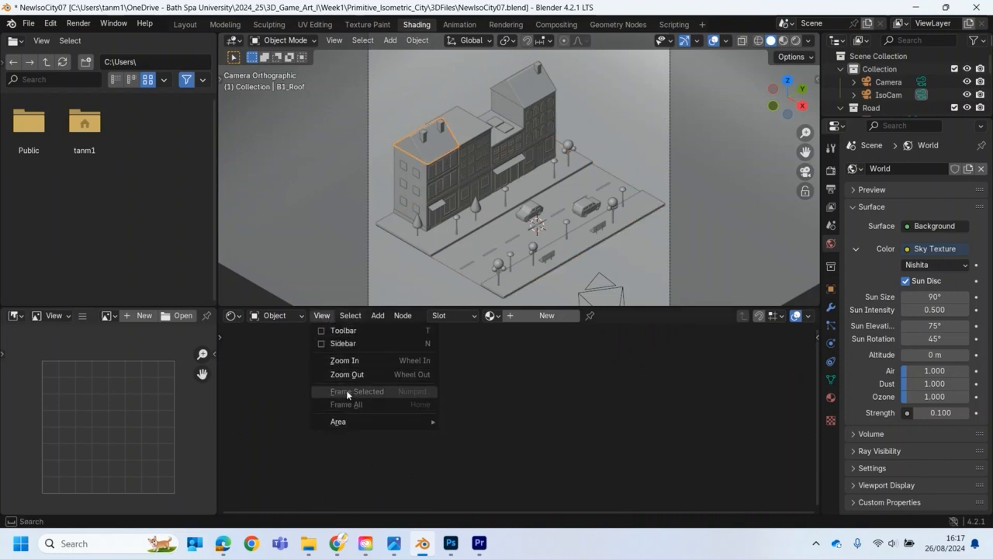
click(830, 397)
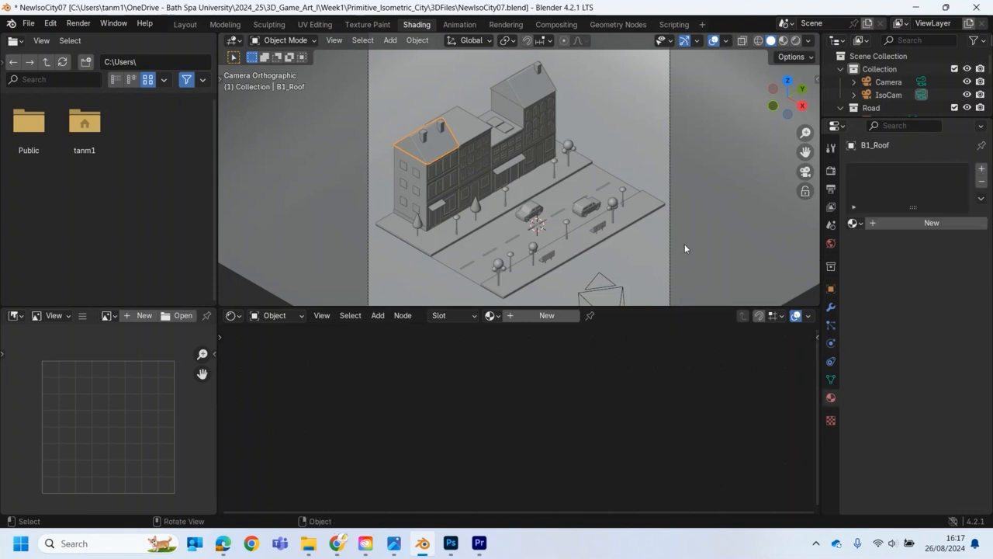
click(545, 98)
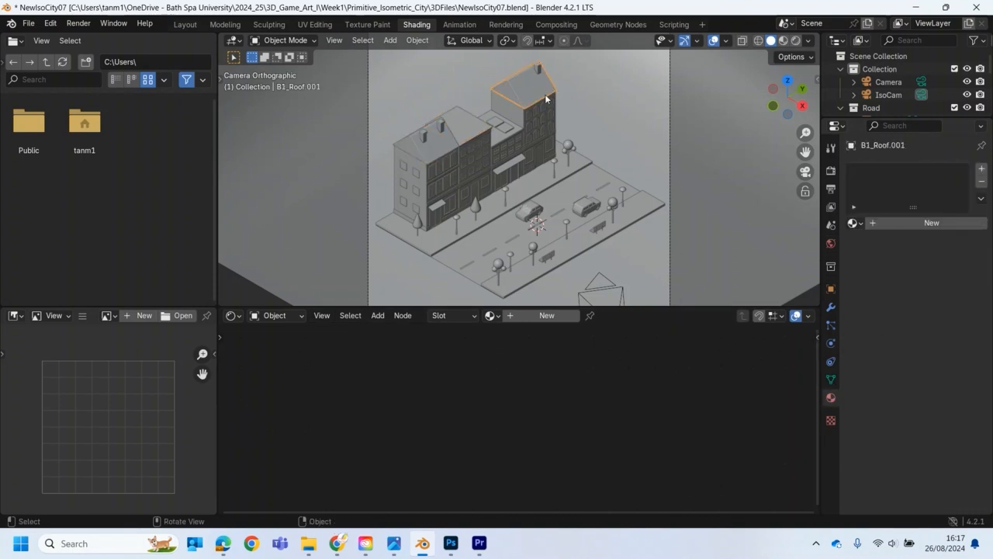
- Show the 3D view in Material Preview and bring up the orange car's Car2Body material nodes
click(783, 42)
click(586, 206)
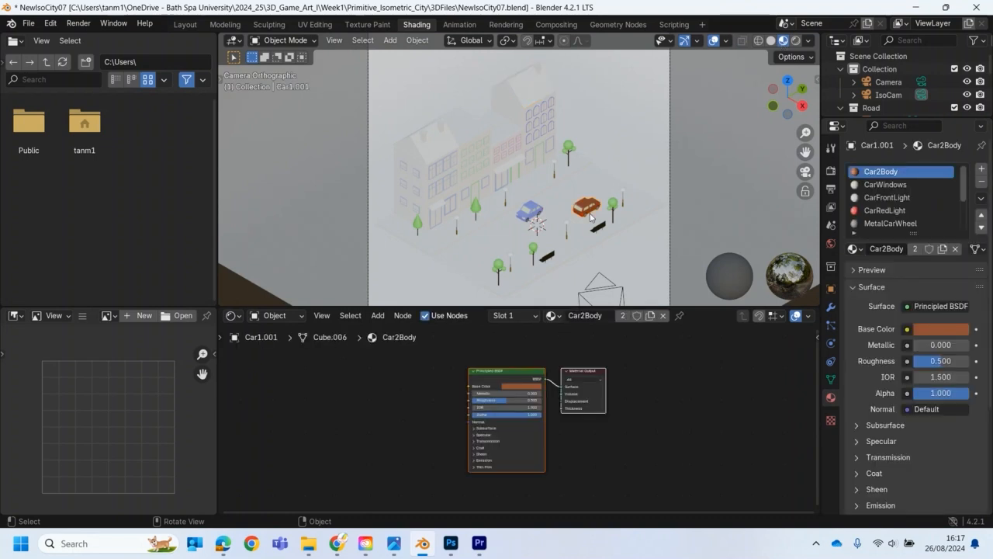
scroll(497, 380, up, 2)
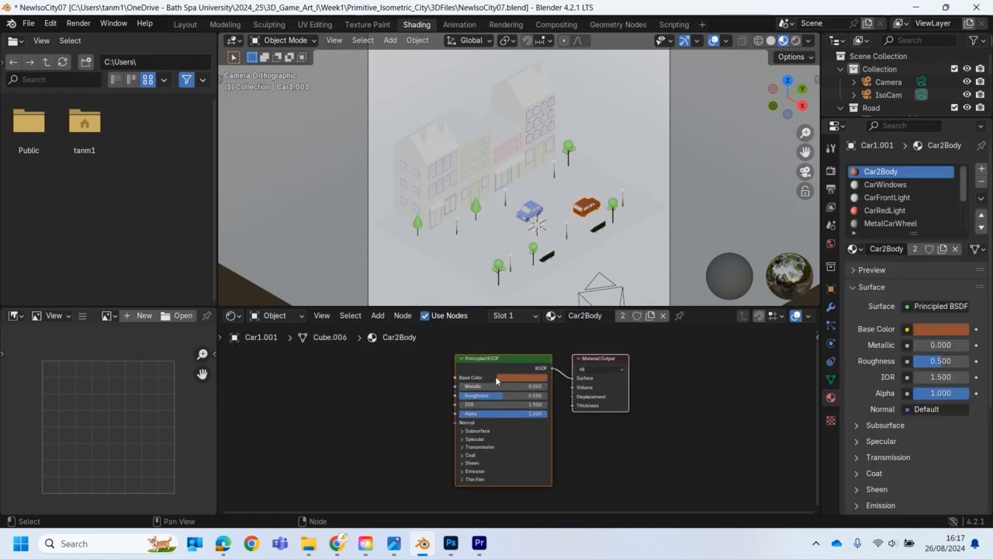
drag(506, 359, 509, 362)
drag(511, 385, 513, 375)
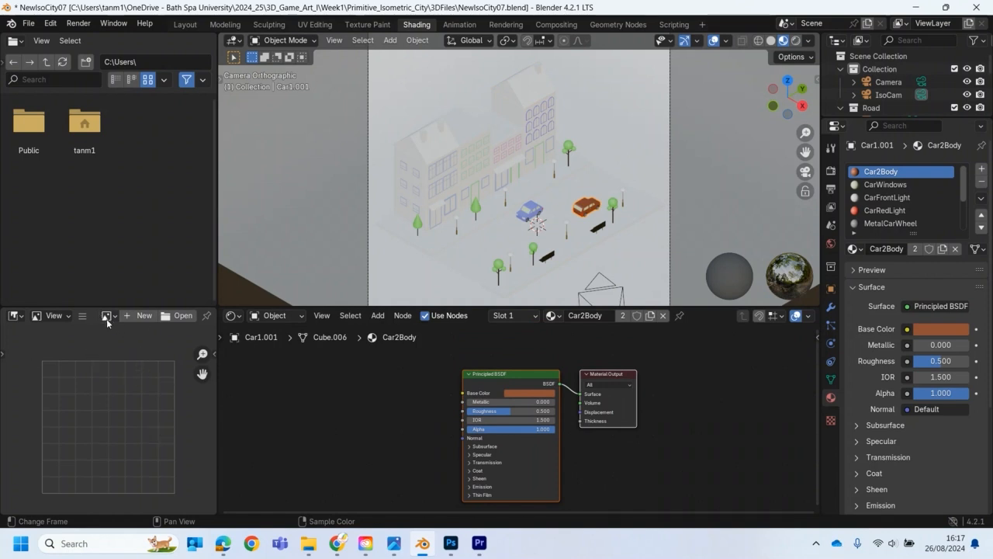
- Load ColouPalette.png from the temp folder into the image editor
click(173, 318)
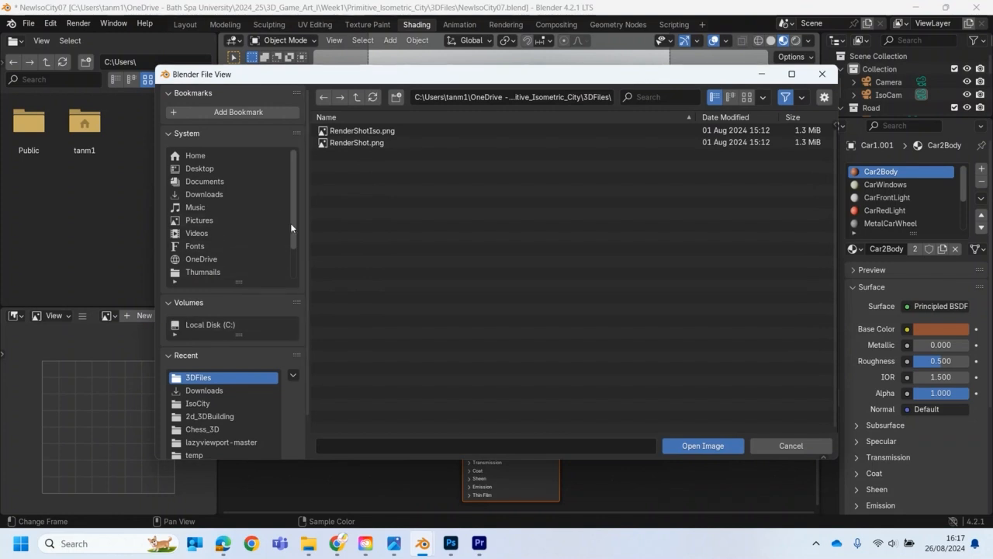
scroll(295, 249, down, 2)
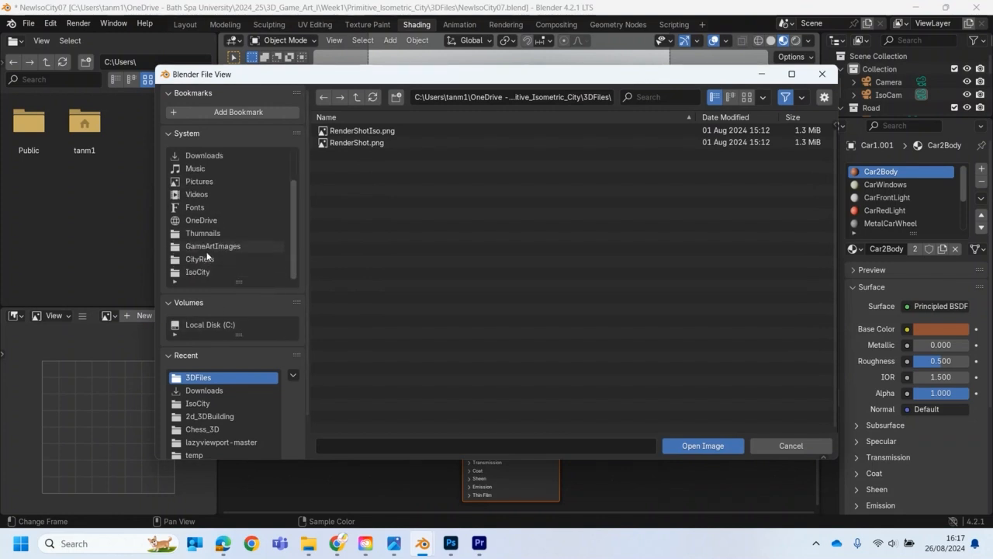
scroll(217, 388, down, 2)
click(212, 412)
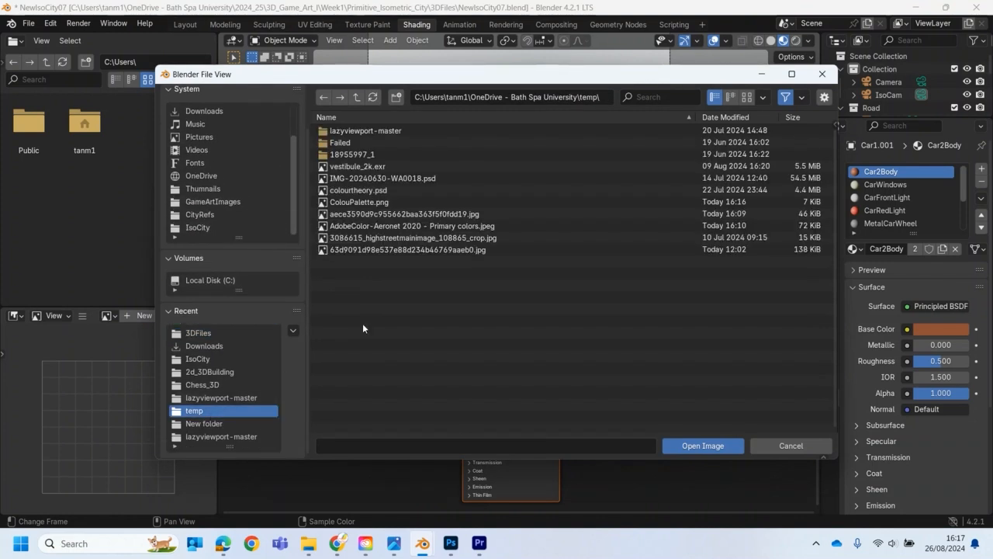
click(355, 203)
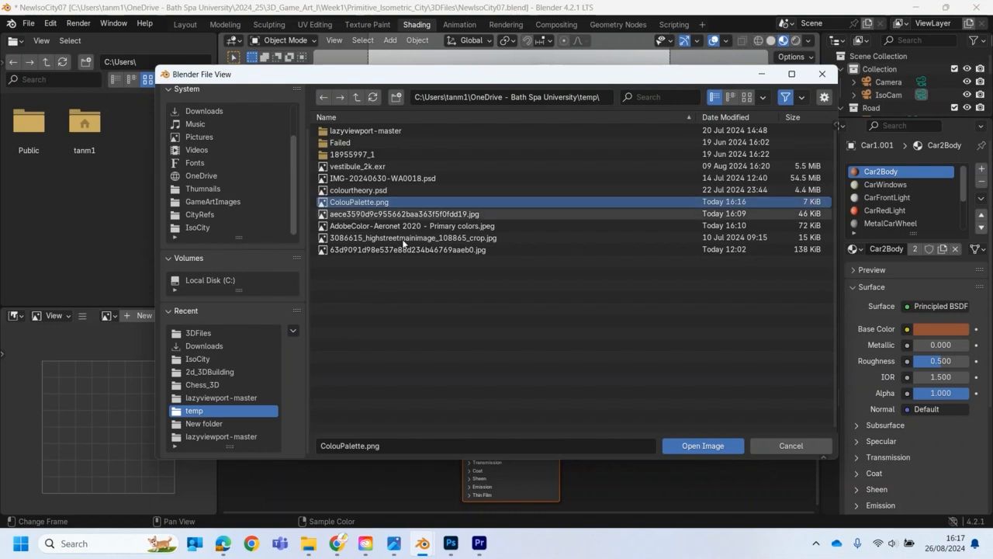
click(699, 444)
scroll(122, 454, down, 5)
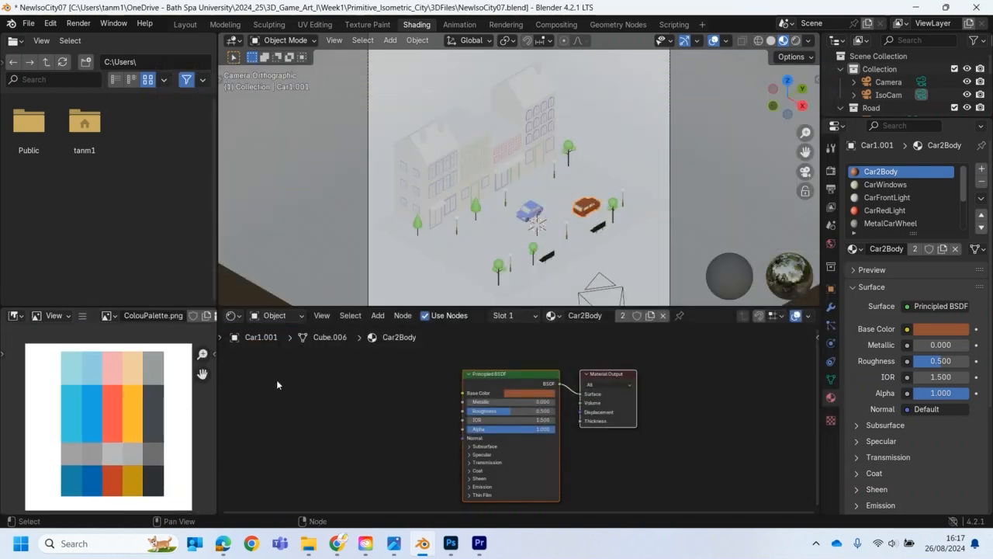
- Review the reference render RenderShotIso.png for the city's colours and return to the Blender scene
scroll(437, 428, up, 1)
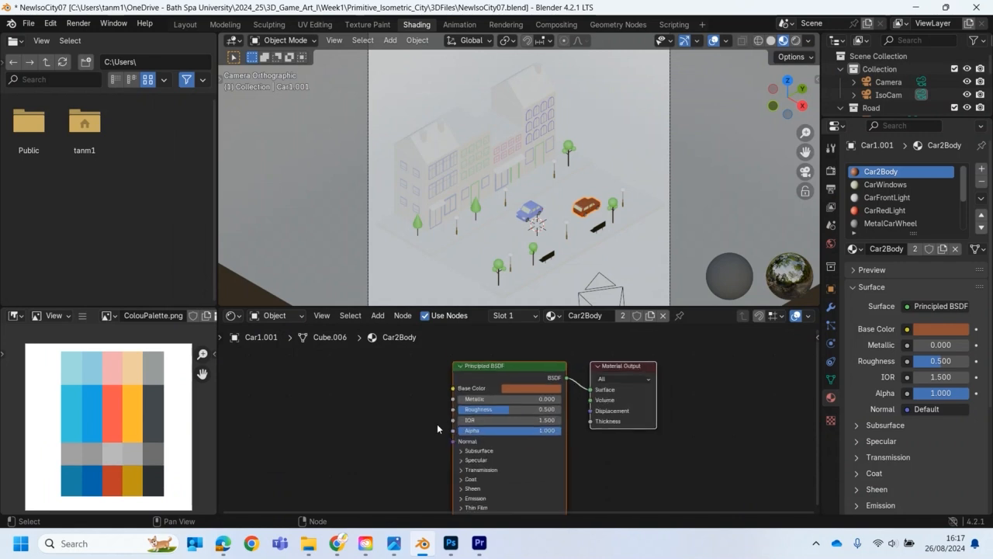
scroll(437, 424, up, 1)
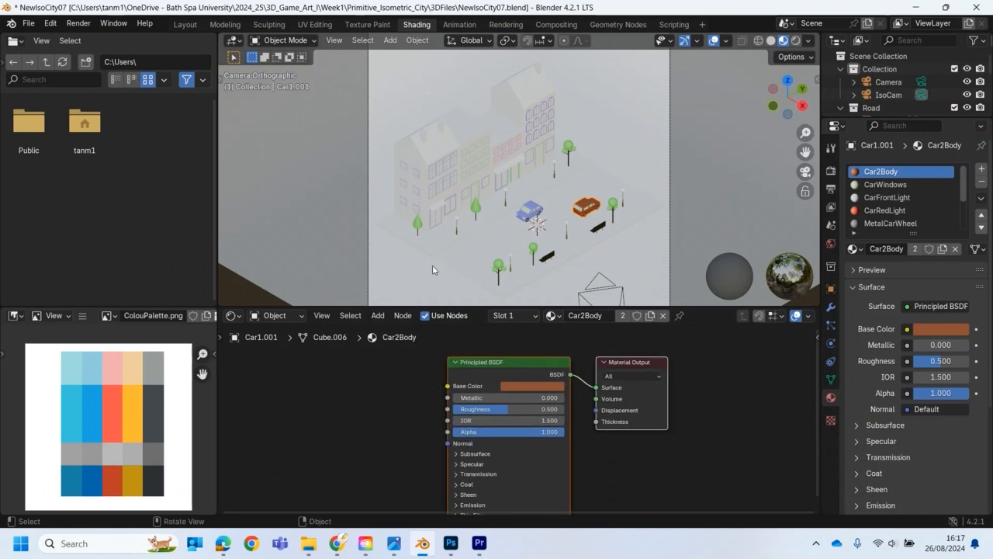
click(379, 439)
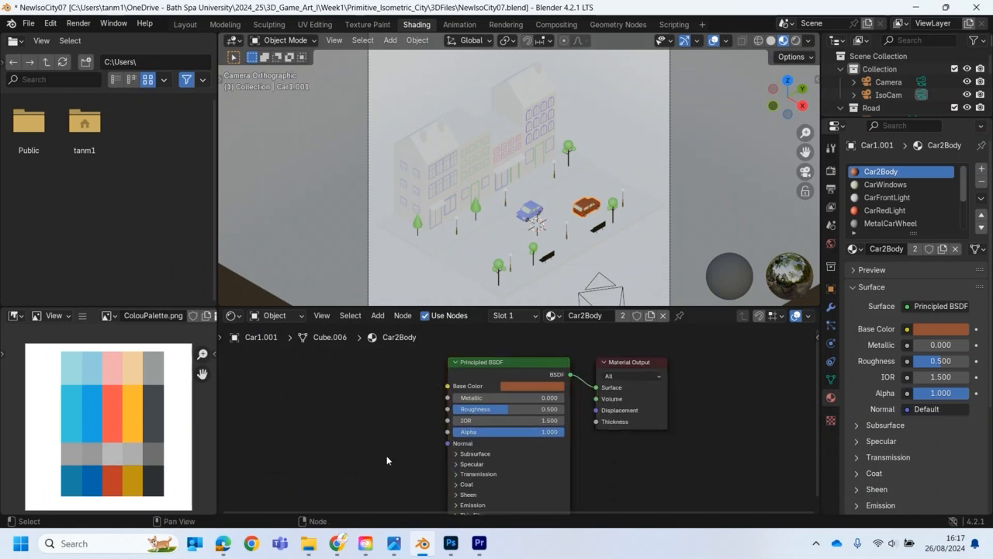
click(395, 546)
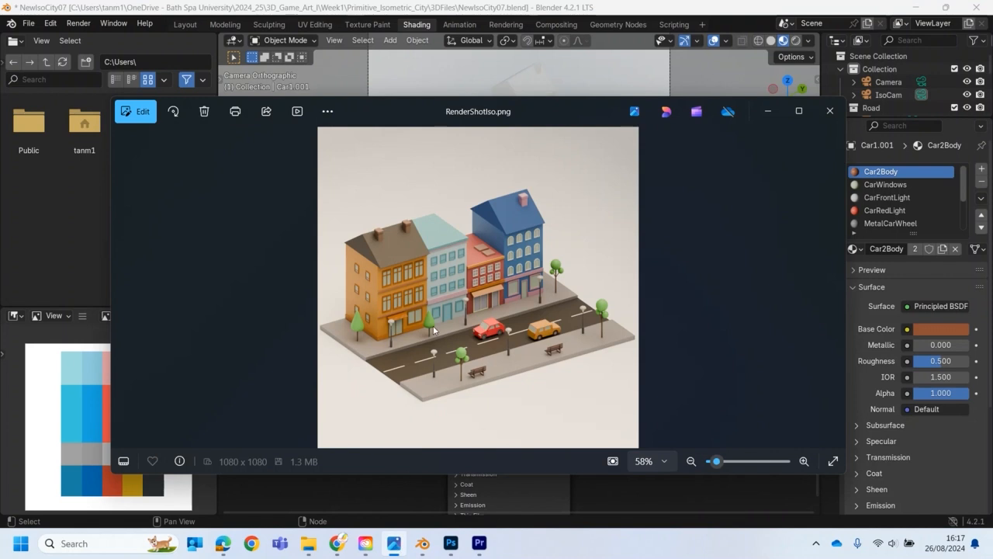
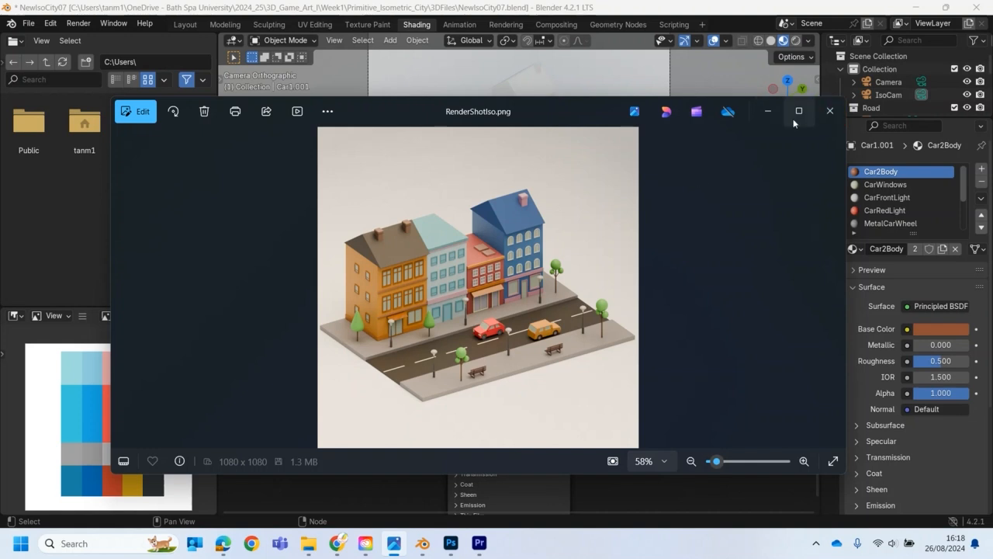
click(768, 111)
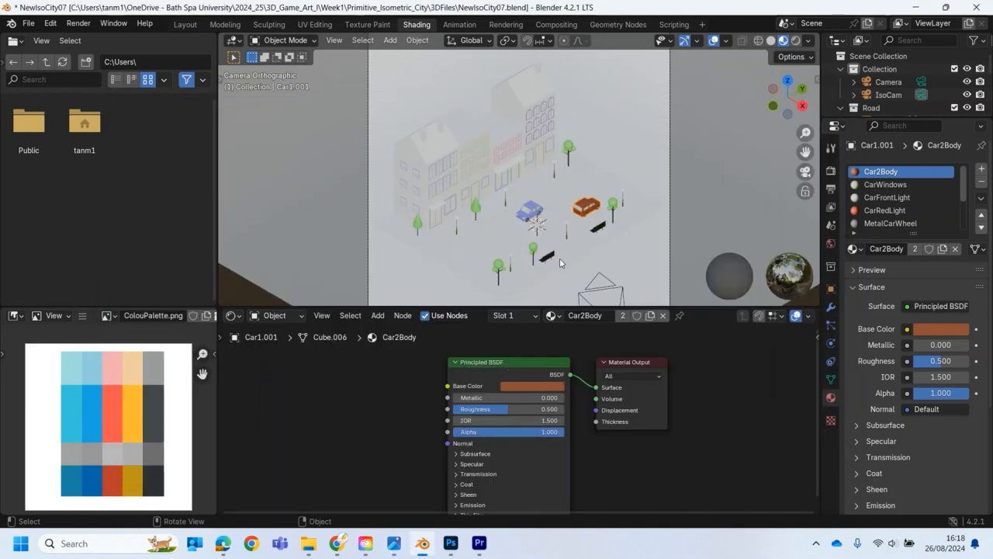
- Create a new material named Road on the ground plane and set its roughness to 1.0
click(436, 247)
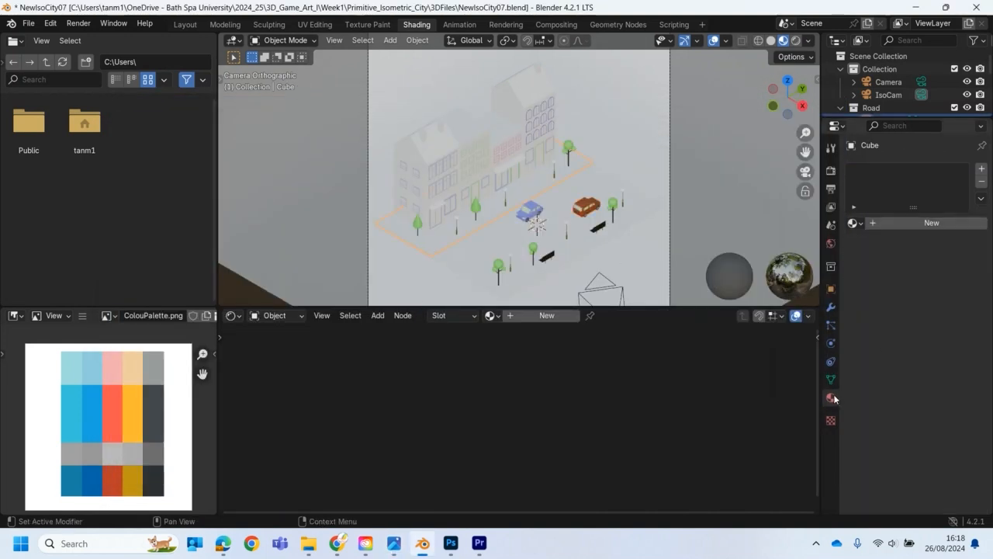
click(486, 244)
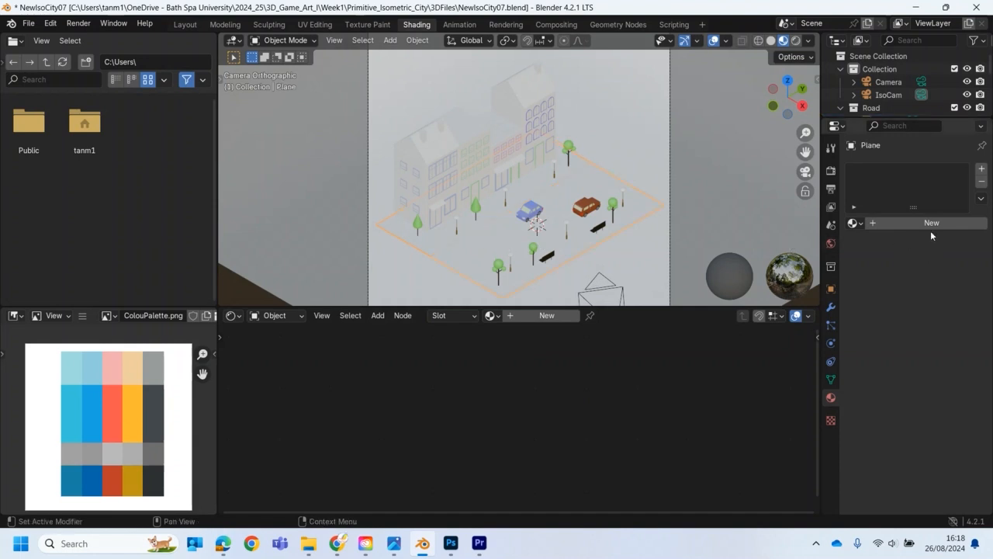
click(897, 222)
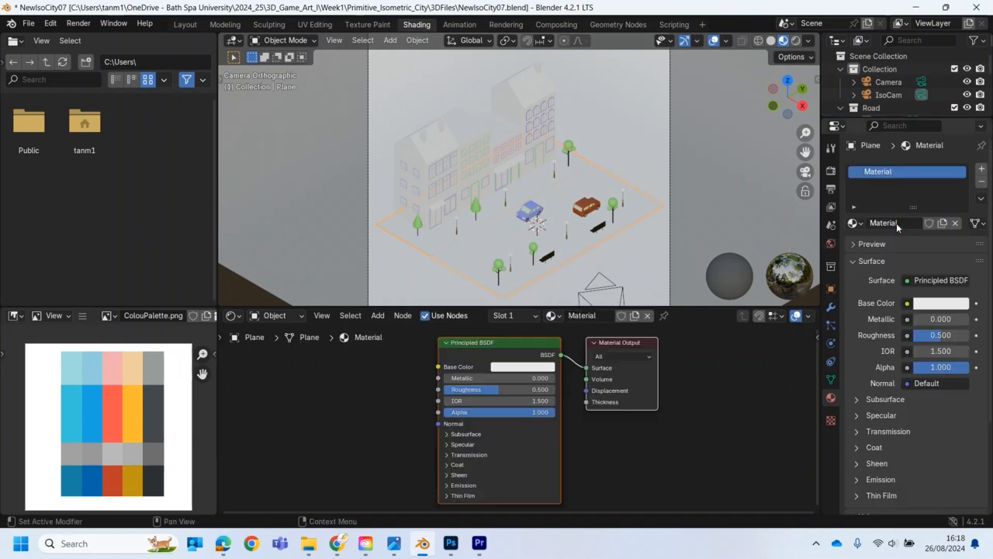
double_click(893, 222)
text(Road)
key(Return)
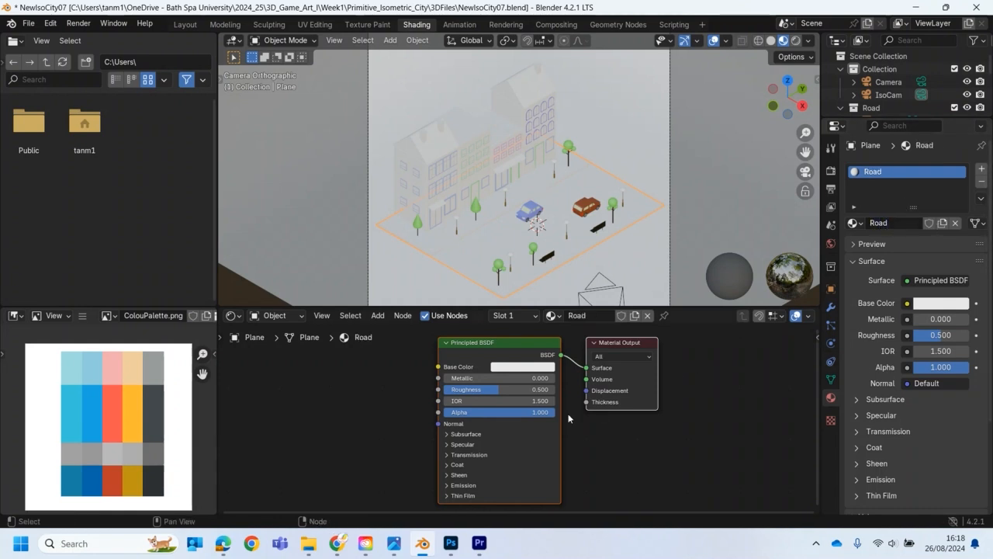
drag(497, 392, 557, 394)
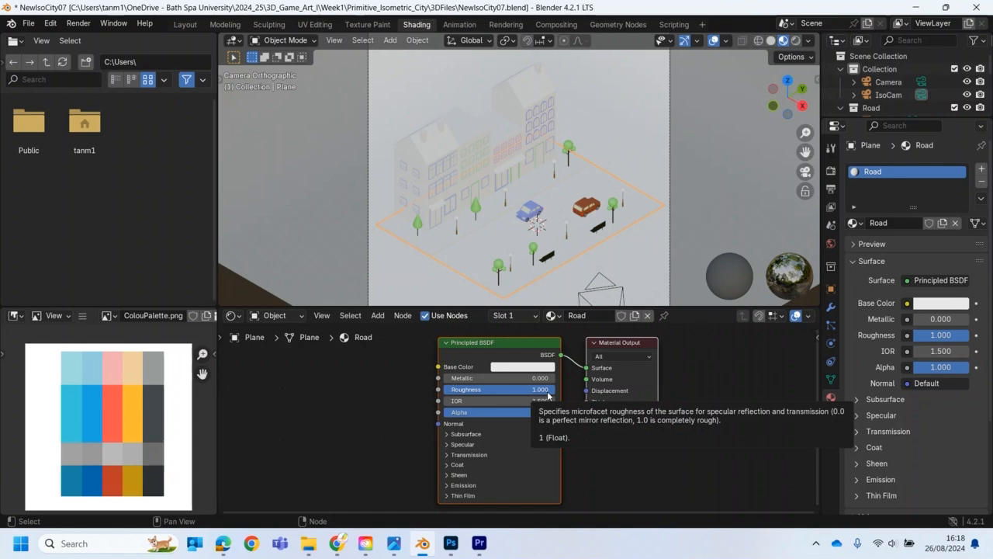
- Sample the darkest shade in the colour palette's mid-grey row as the Road material's base color
click(939, 304)
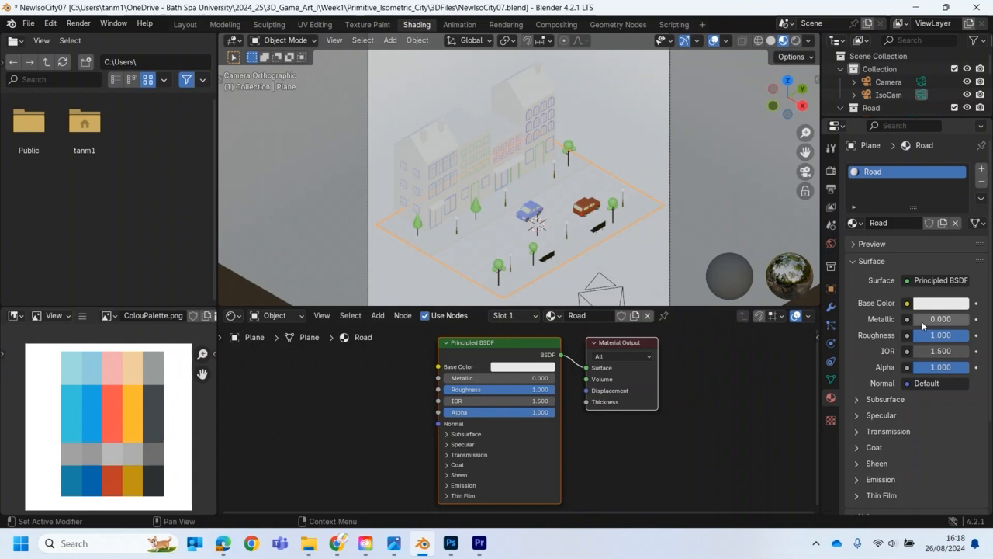
click(936, 304)
click(960, 242)
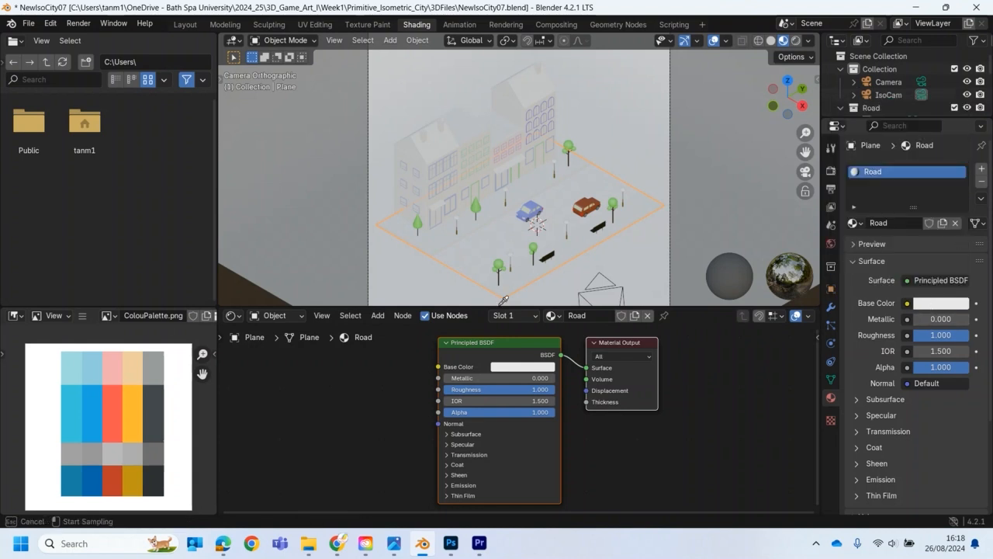
click(163, 451)
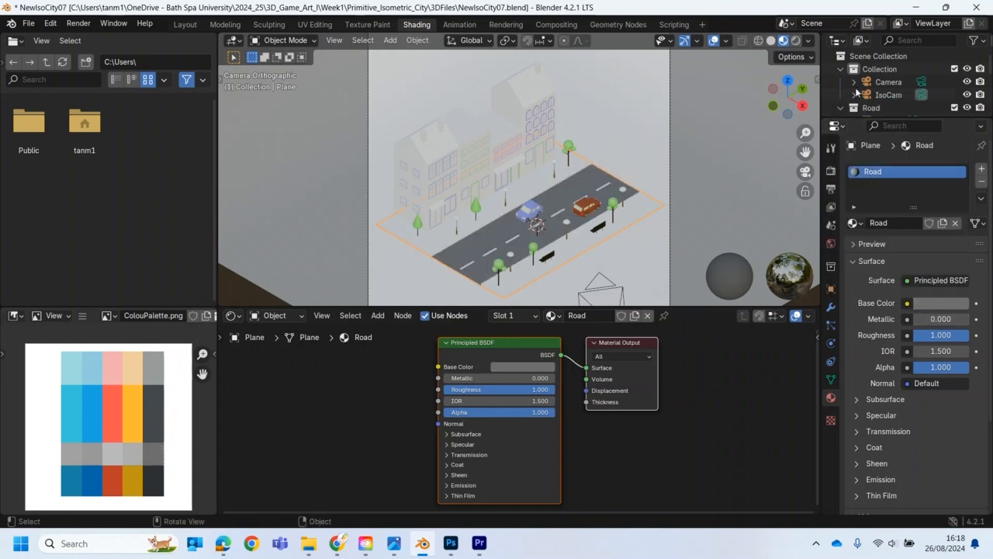
- Show the viewport in rendered shading and set the Road base color to the palette's darkest charcoal, brightened slightly
click(796, 40)
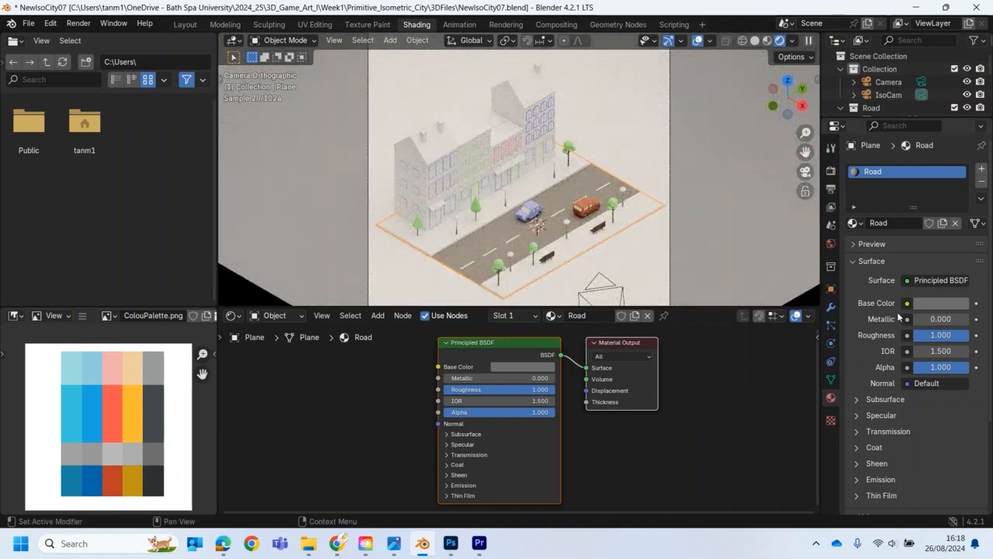
key(e)
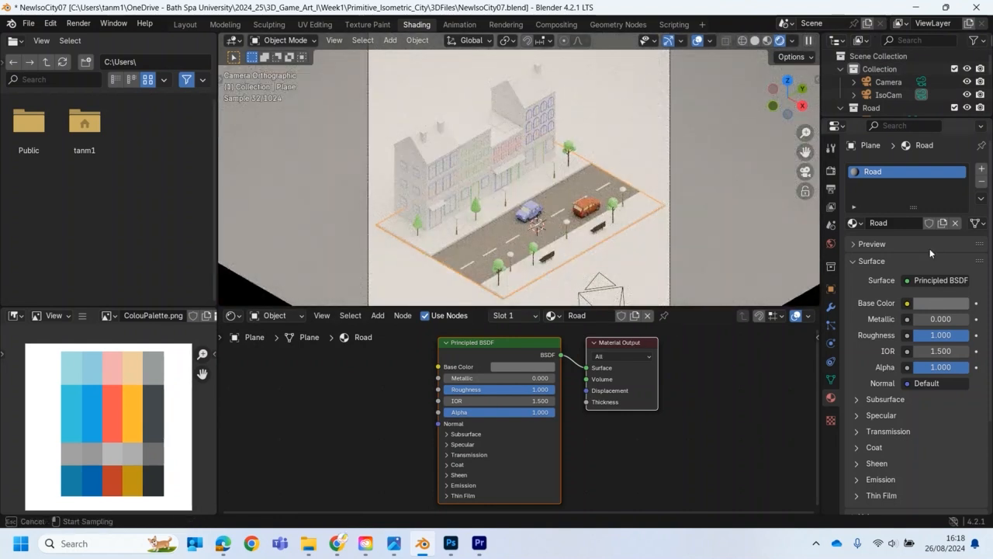
click(160, 469)
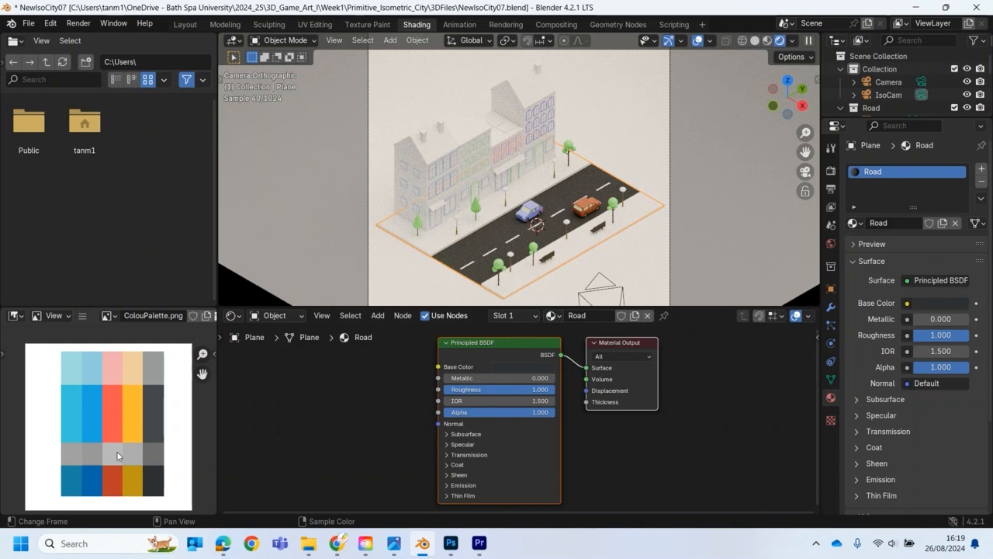
click(952, 303)
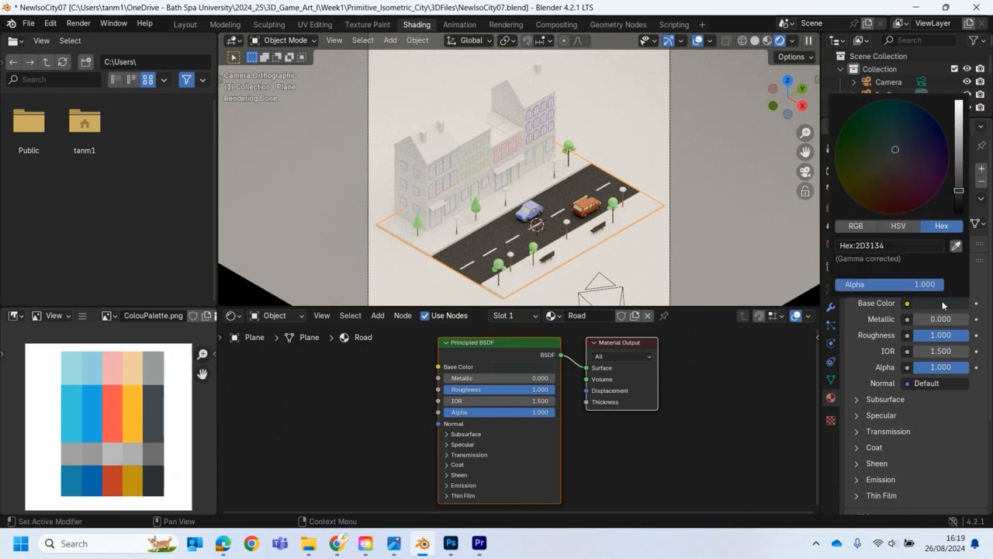
mouse_move(960, 191)
mouse_down()
mouse_move(959, 169)
mouse_move(960, 178)
mouse_up()
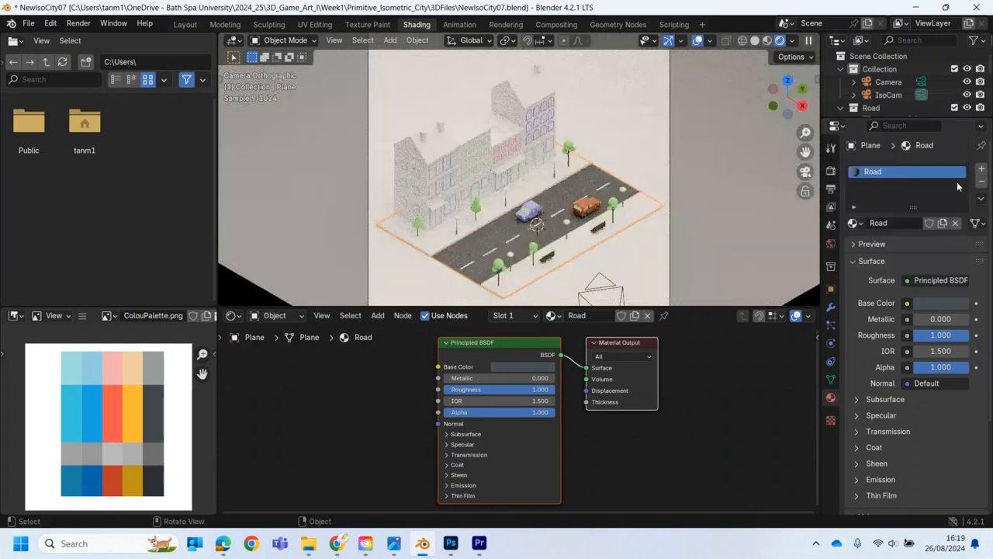
click(376, 402)
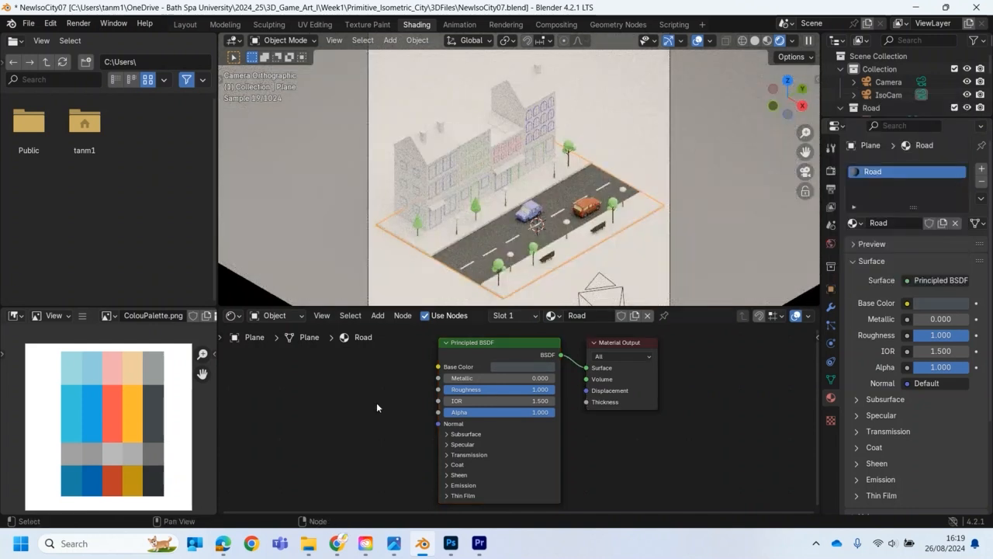
- Create a new material named Pavement on the pavement with the benches and set its roughness to 1.0
click(585, 243)
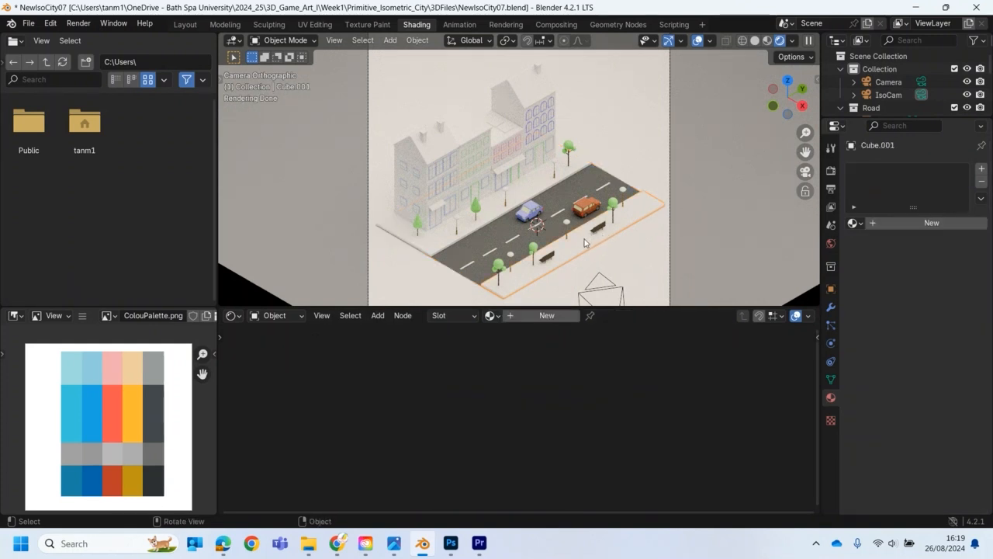
click(911, 223)
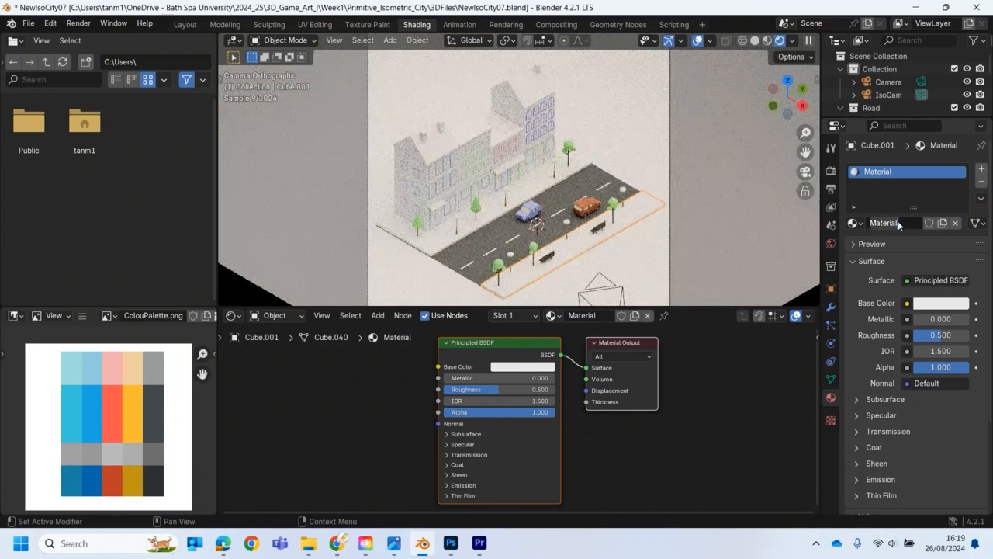
text(Pavement)
key(Return)
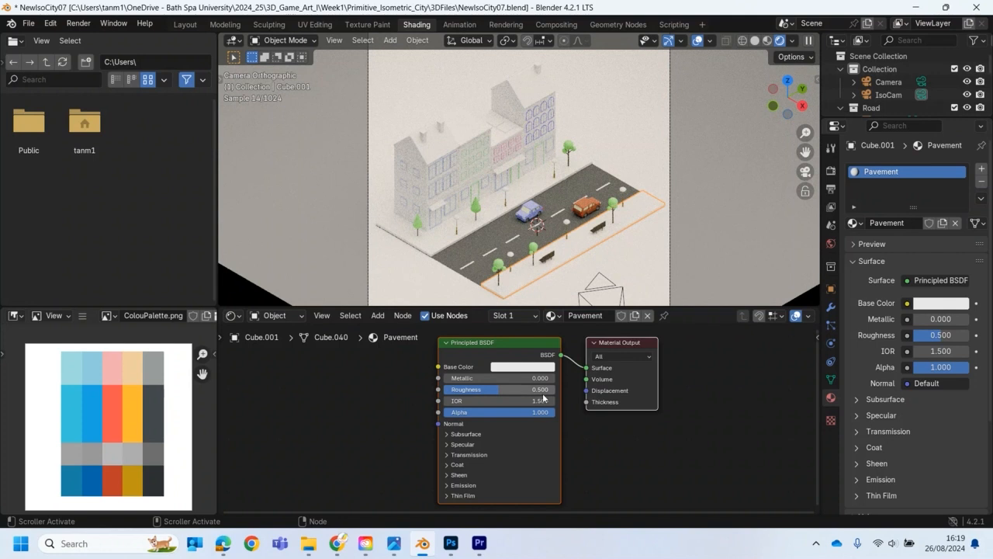
drag(498, 396, 573, 388)
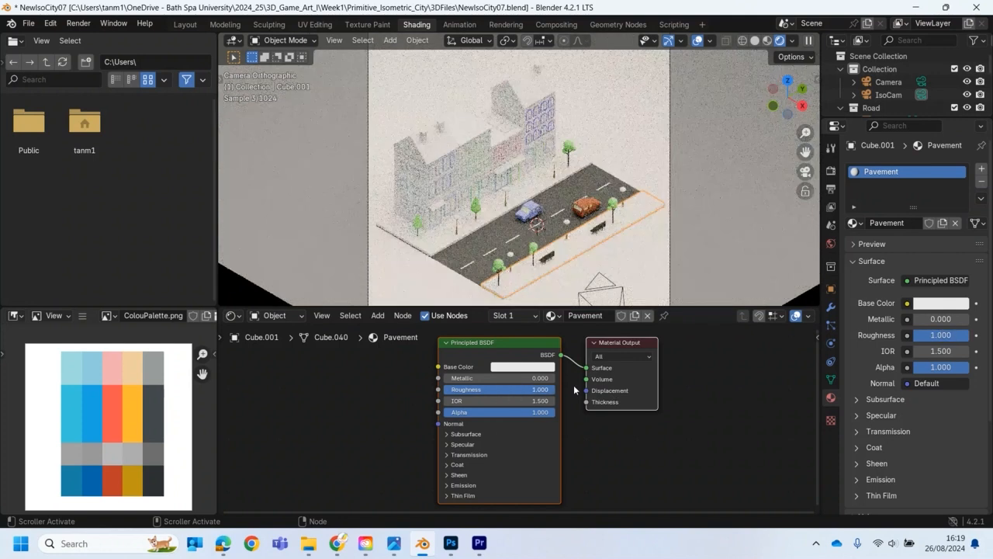
- Sample the darkest shade in the palette's mid-grey row as the Pavement material's base color
click(924, 303)
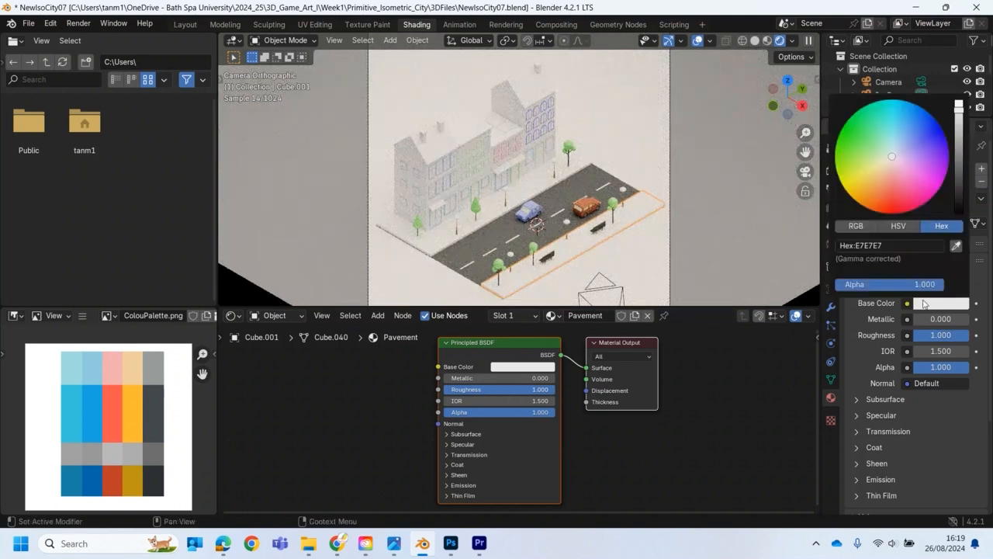
click(955, 246)
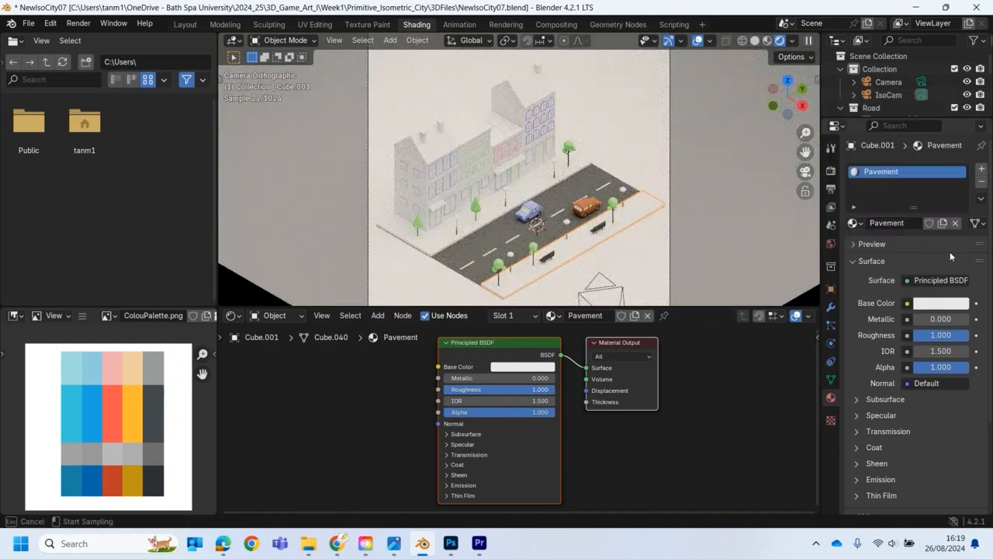
click(152, 459)
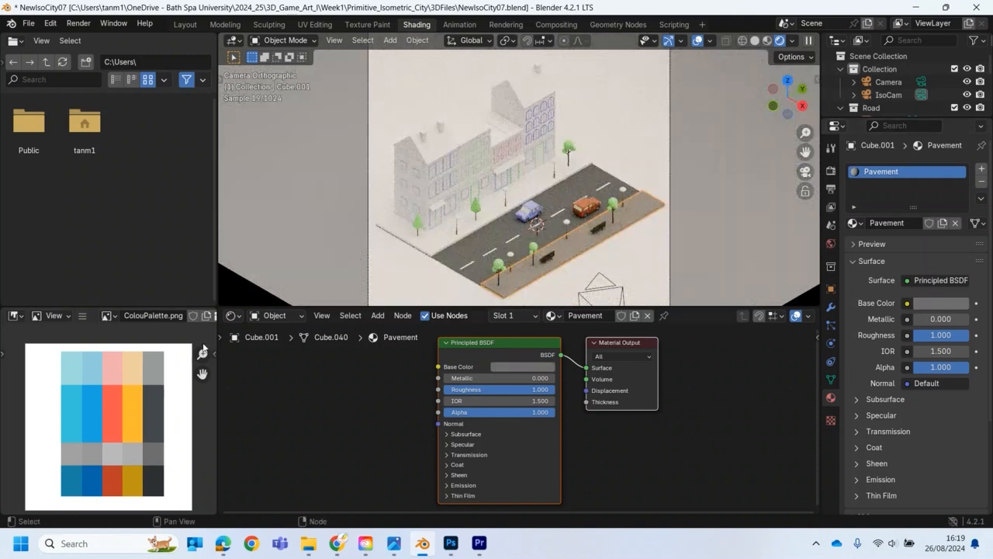
- Assign the existing Pavement material to the pavement slab beneath the buildings
click(433, 242)
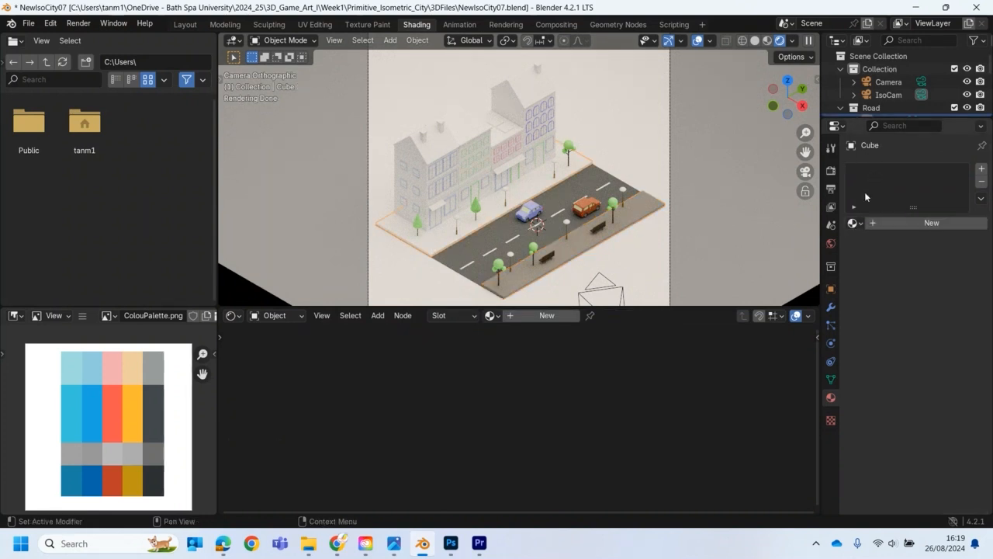
click(854, 223)
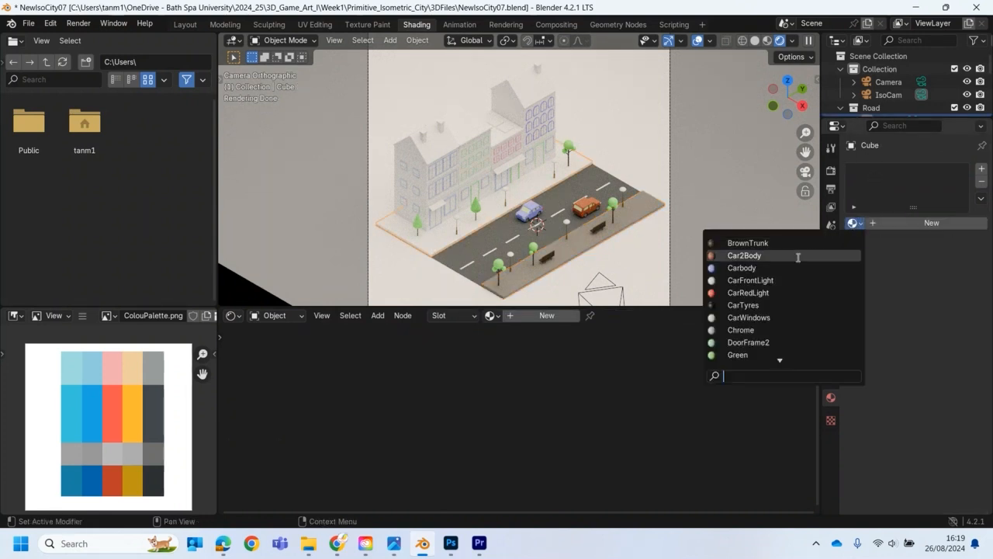
scroll(782, 379, down, 6)
scroll(783, 379, down, 4)
click(747, 269)
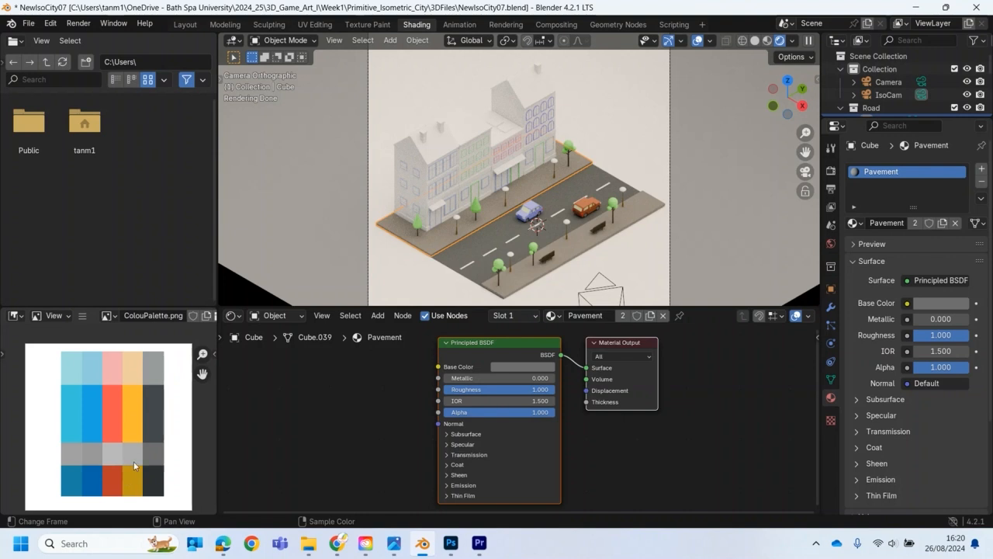
- Create a new material named YellowBuilding on the walls of the end building B1
click(413, 165)
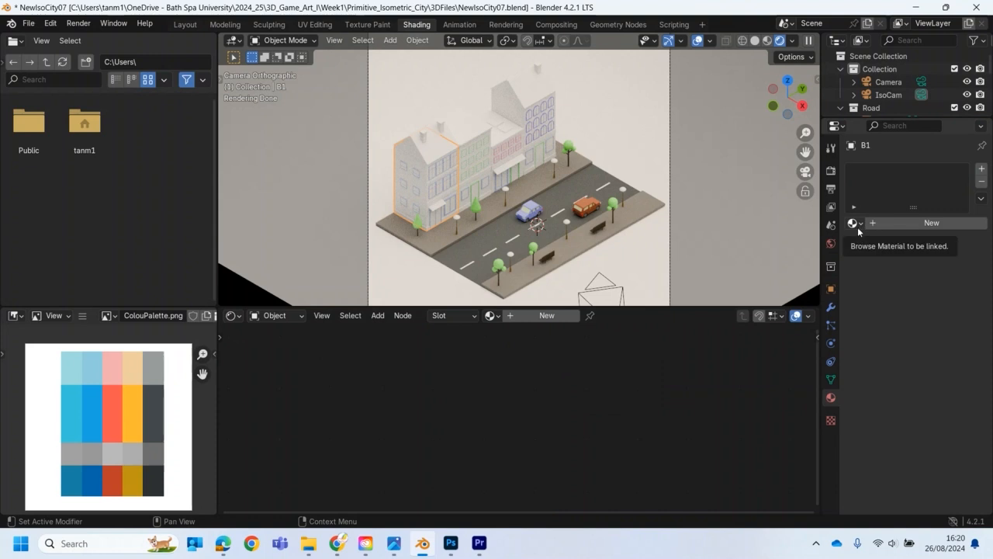
middle_drag(568, 190, 745, 165)
scroll(537, 206, up, 4)
scroll(541, 167, up, 3)
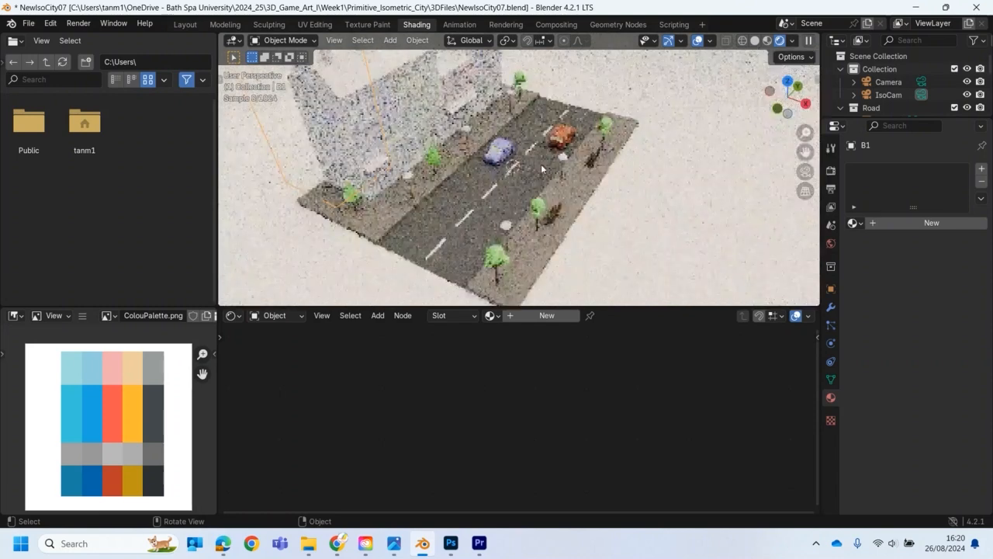
scroll(541, 167, up, 2)
shift+middle_drag(425, 131, 435, 195)
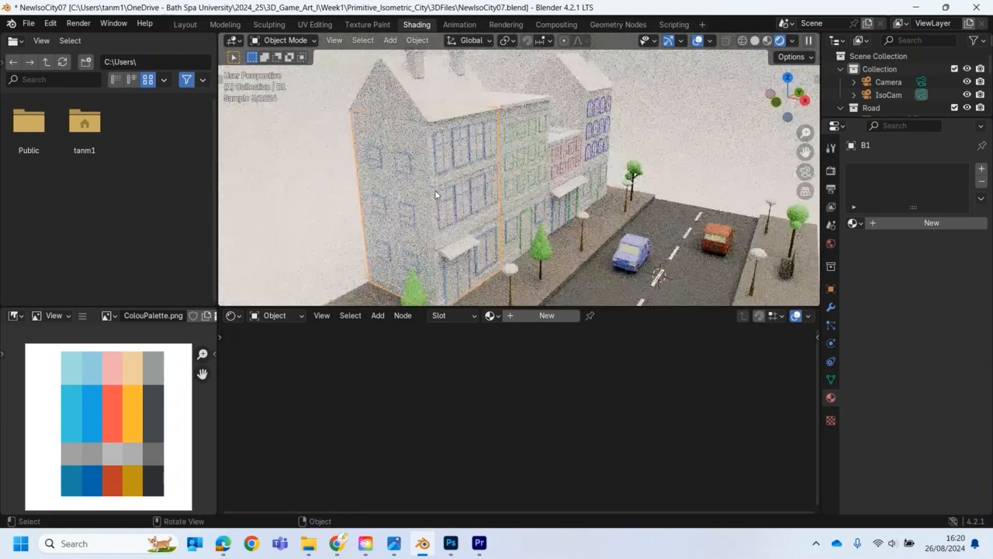
scroll(435, 195, up, 2)
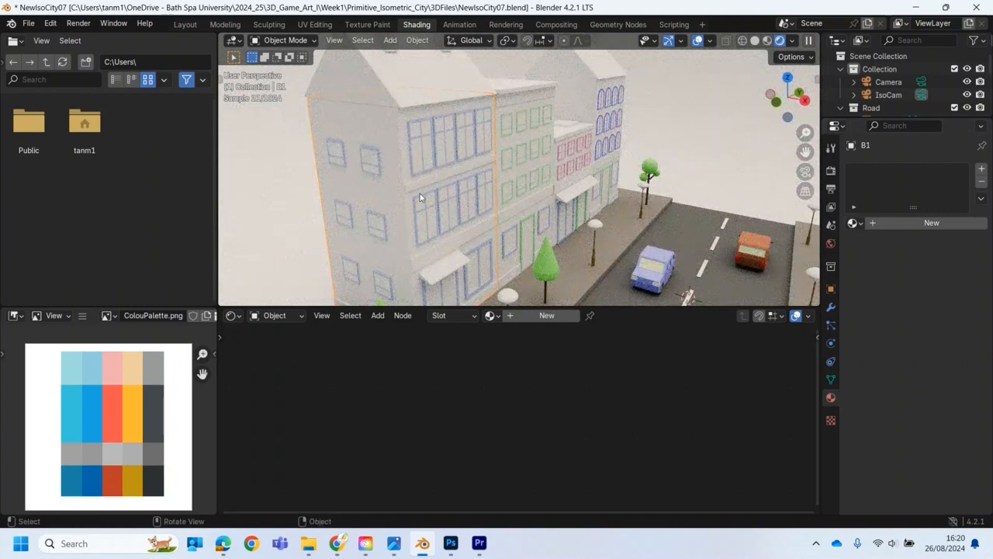
click(910, 228)
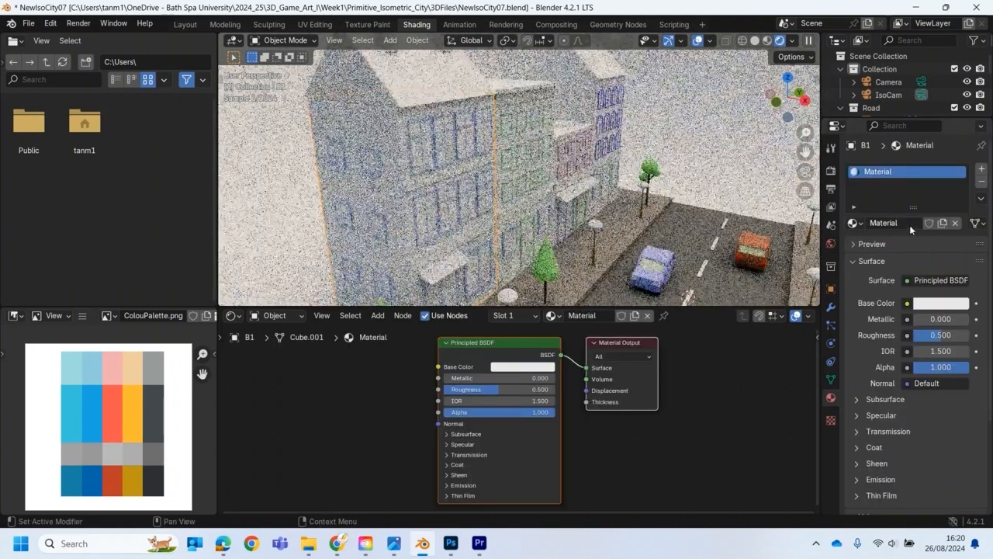
text(Yellow)
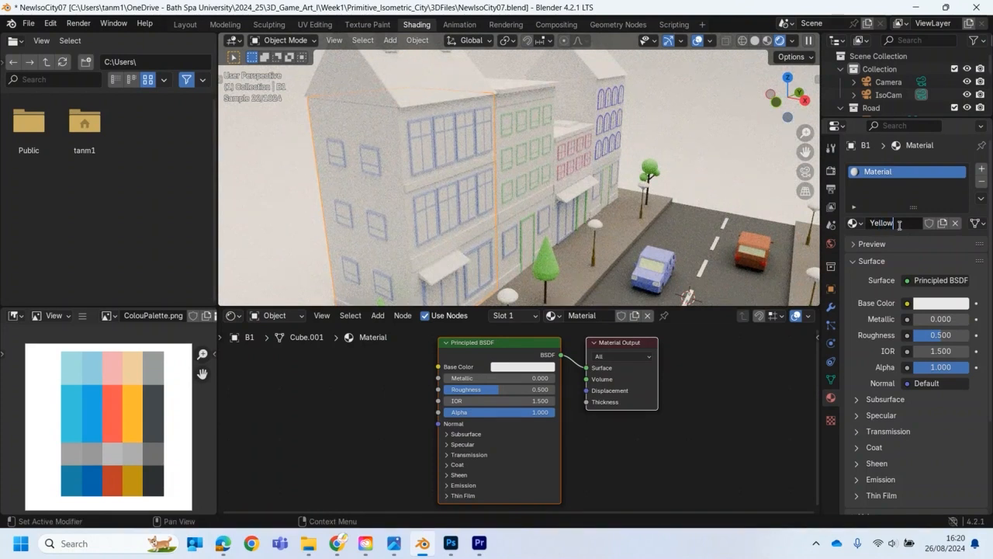
text(Building)
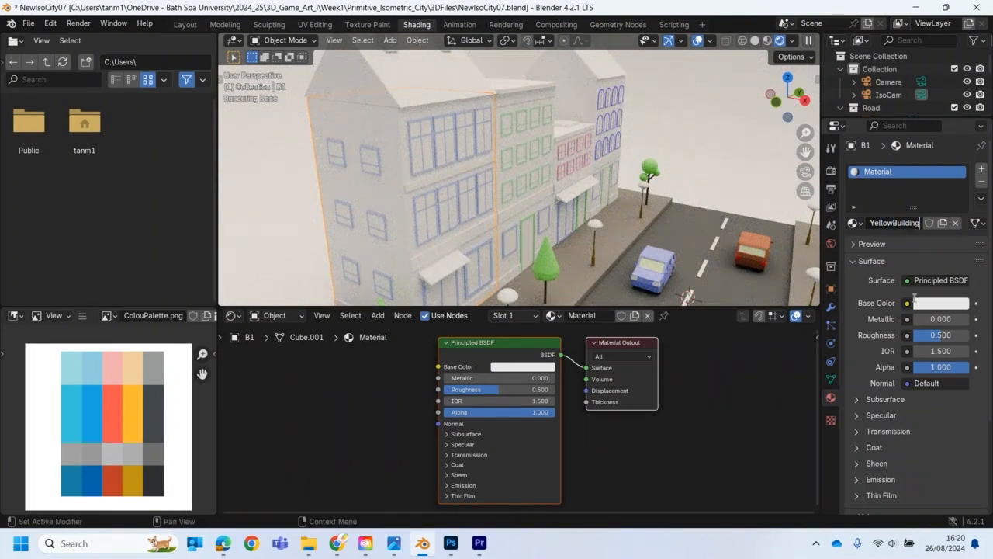
key(Return)
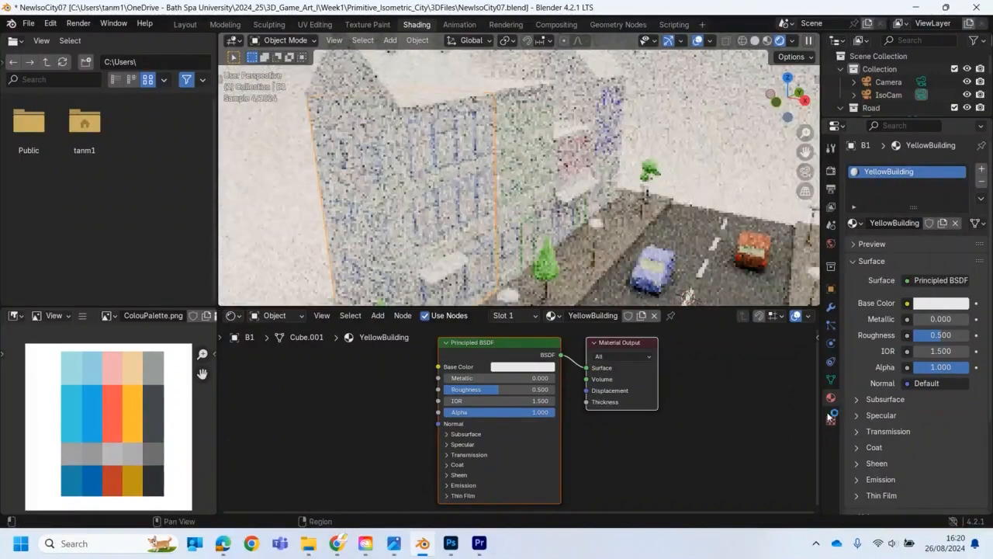
- Sample the palette's bright yellow as the YellowBuilding material's base color
click(946, 311)
click(955, 281)
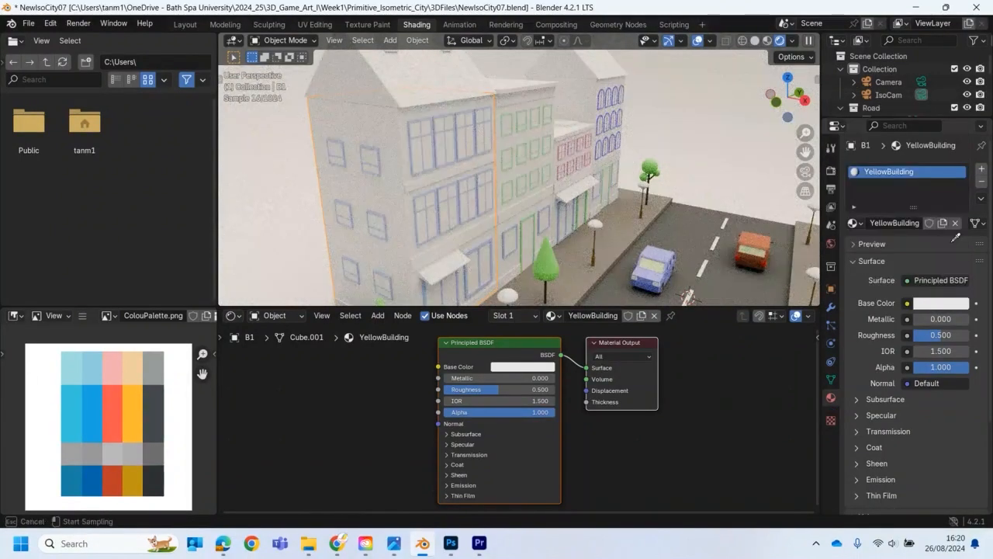
click(131, 422)
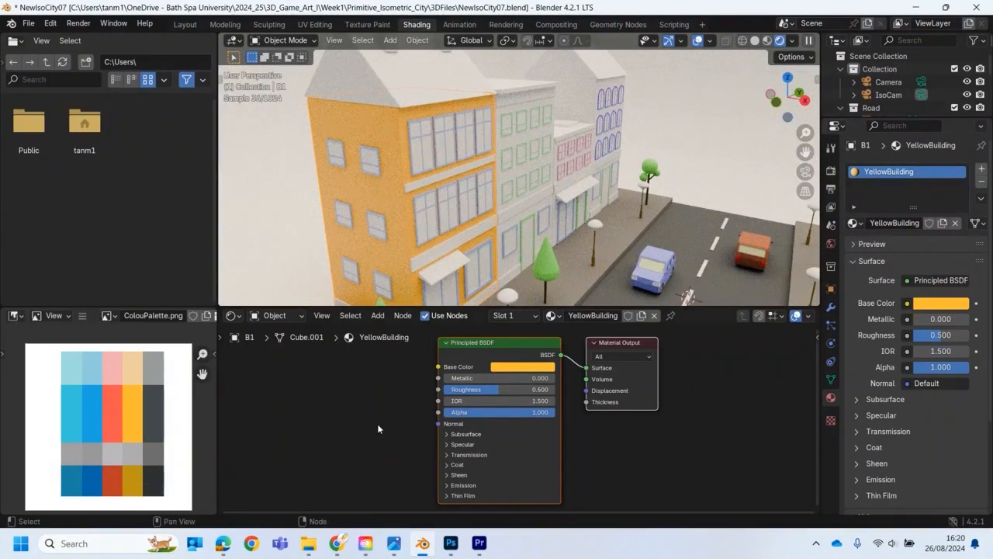
- Compare low and high roughness on the YellowBuilding material and set its roughness to 1.0
drag(919, 336, 970, 338)
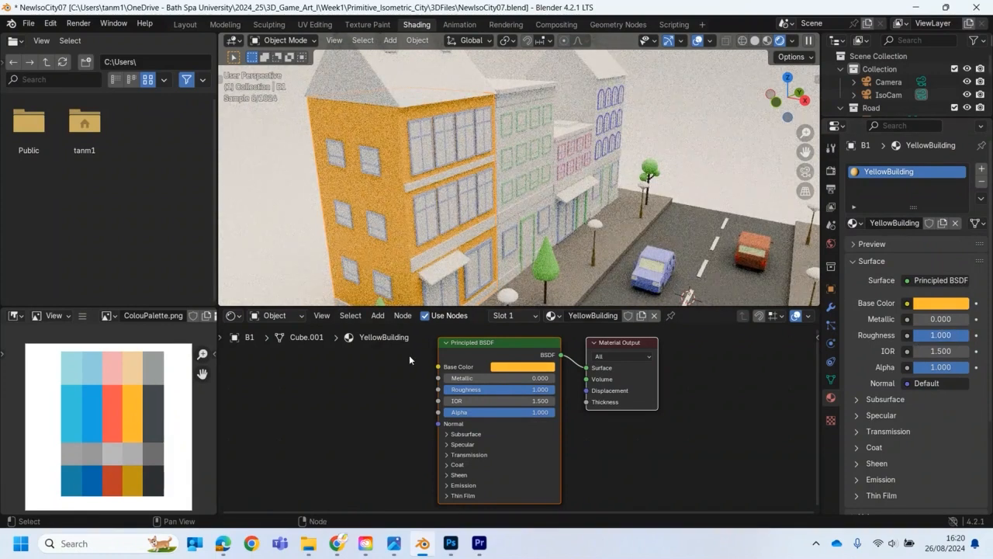
drag(937, 335, 860, 333)
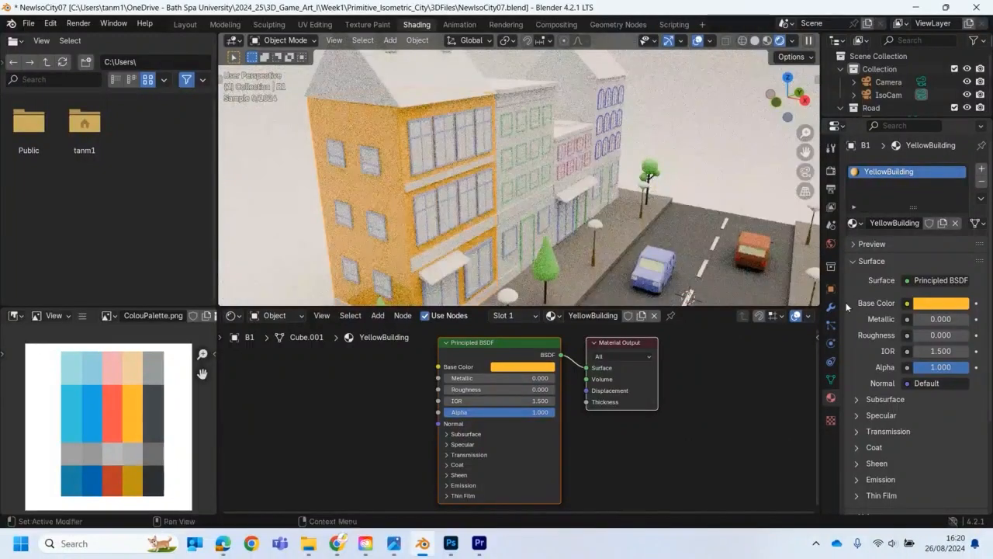
drag(920, 334, 117, 348)
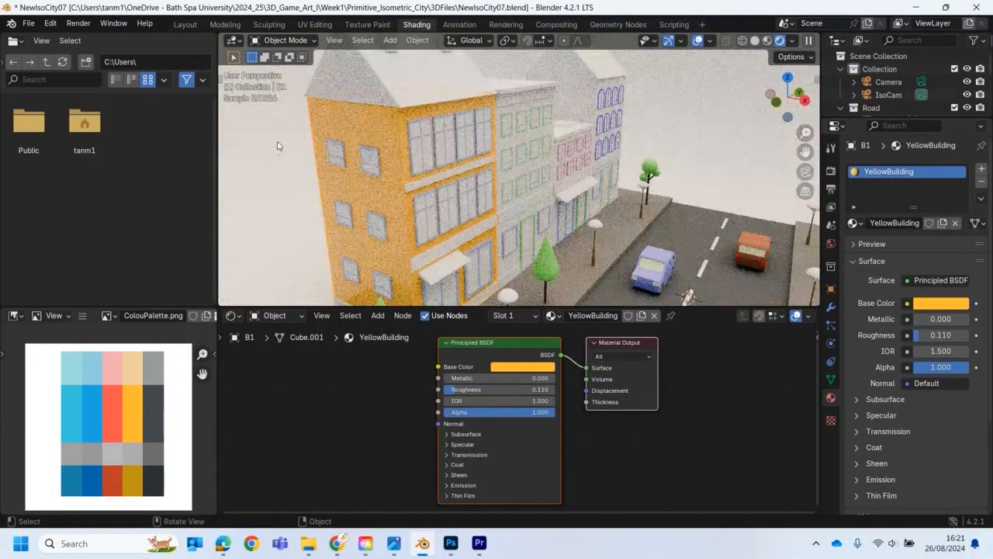
drag(920, 336, 975, 336)
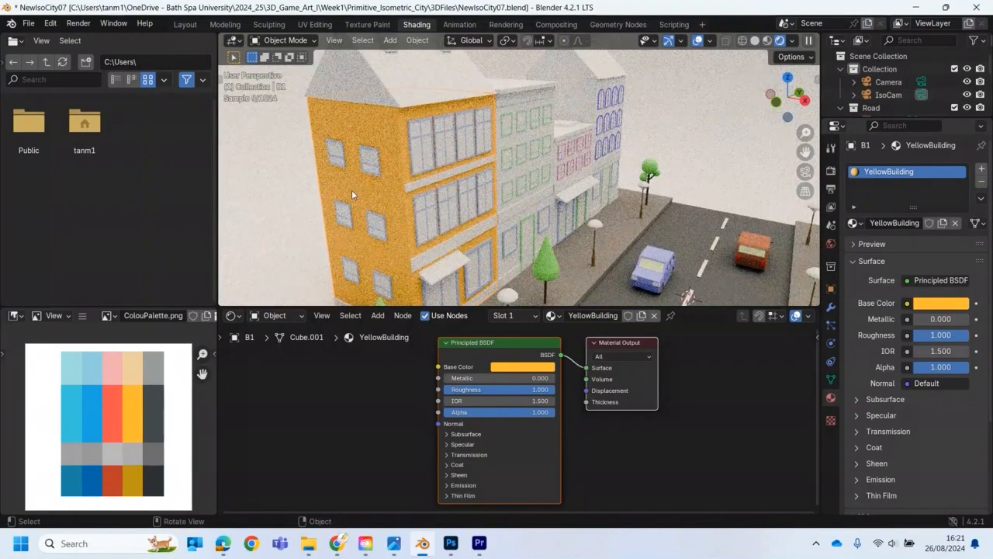
- Sample the palette's dark mustard as the base color of the Window1Frame material on the yellow building's top windows
middle_drag(351, 190, 324, 207)
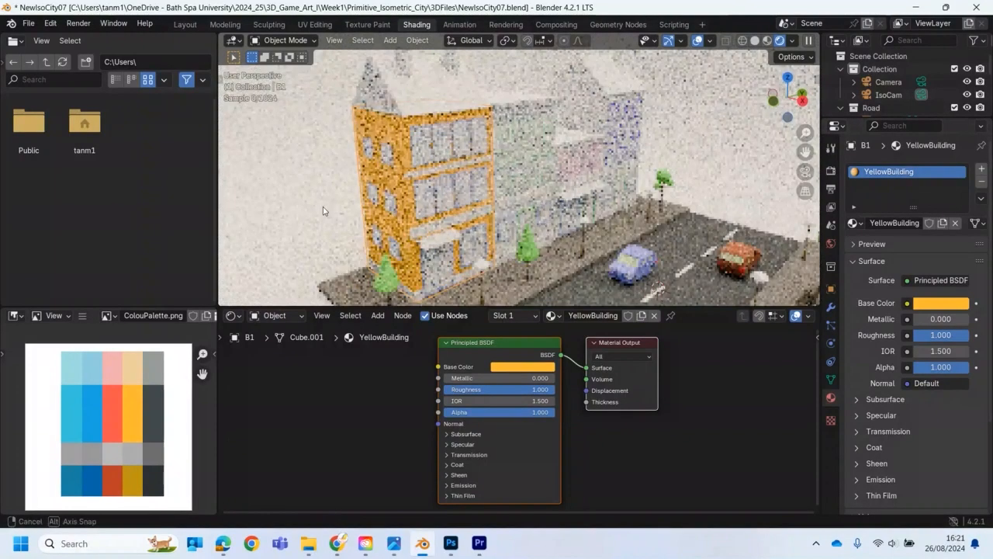
scroll(323, 207, up, 2)
scroll(334, 208, down, 3)
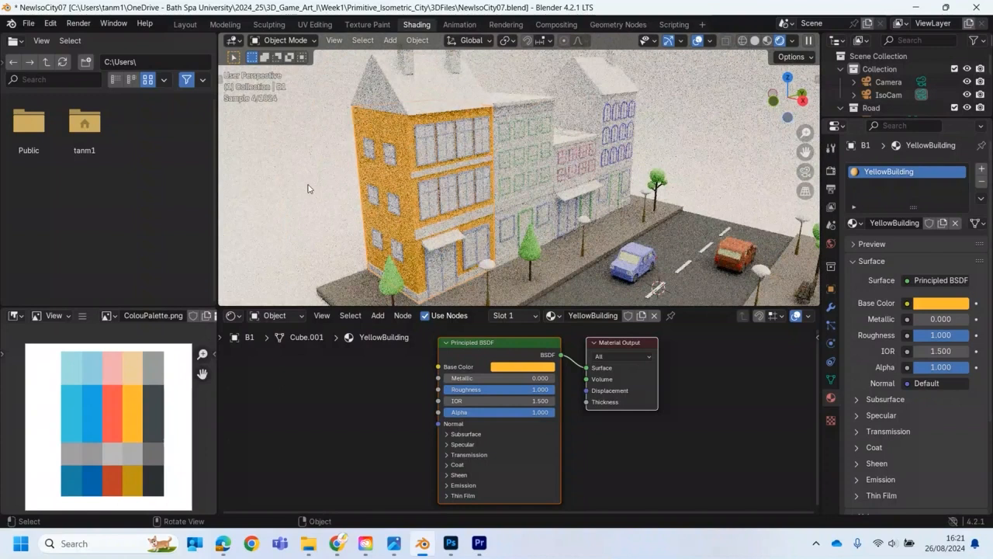
click(308, 184)
scroll(427, 236, up, 3)
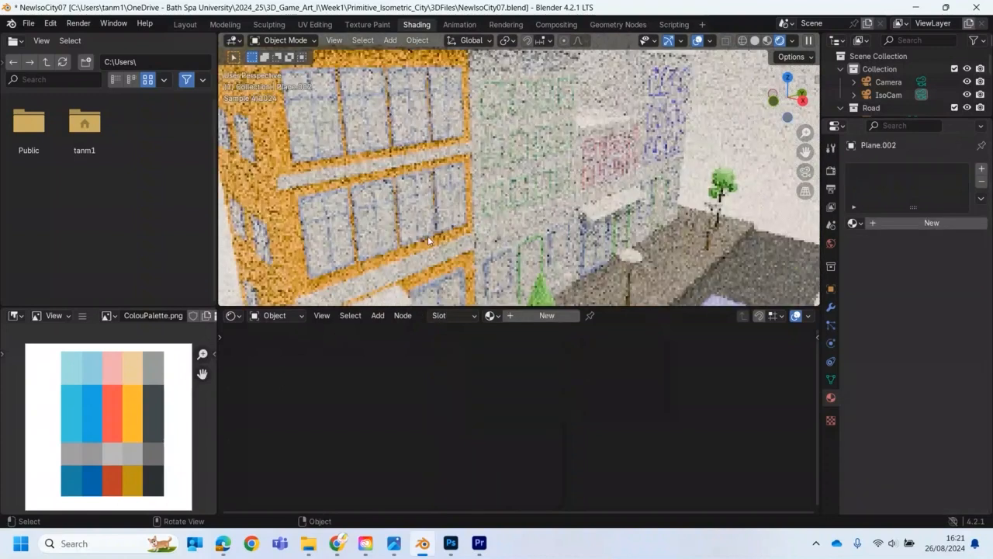
scroll(427, 235, down, 2)
click(407, 222)
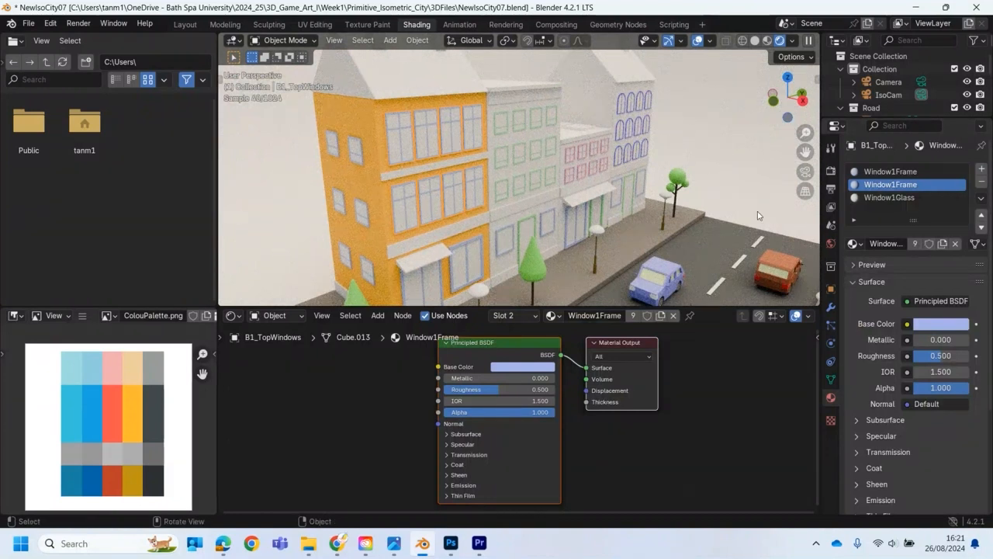
click(930, 327)
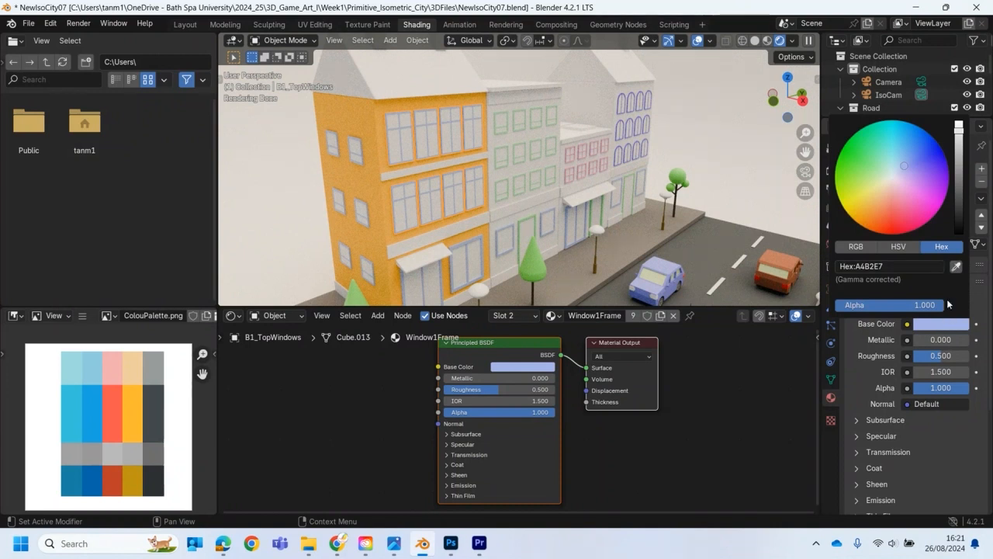
click(957, 266)
click(137, 477)
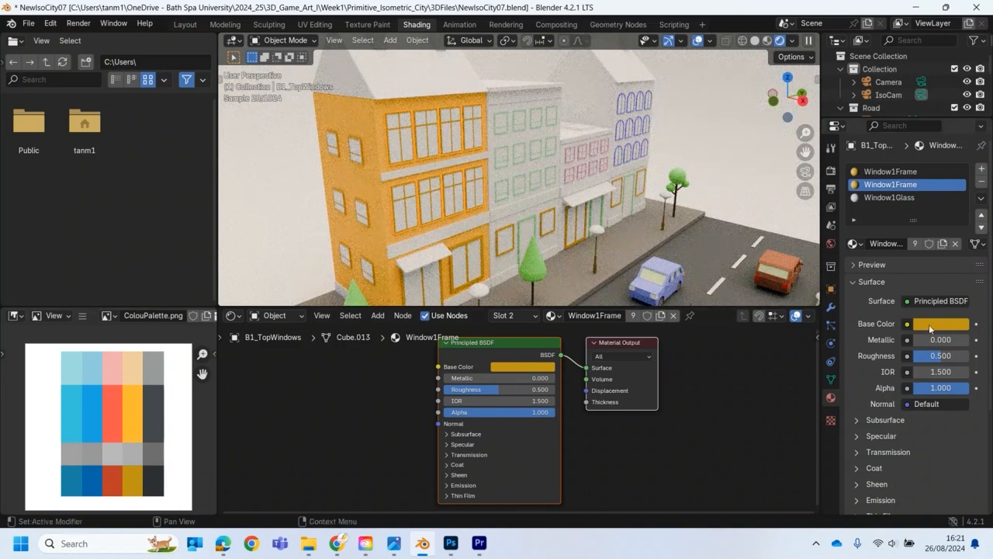
- Darken the Window1Frame base color slightly to hex B28B13
click(929, 325)
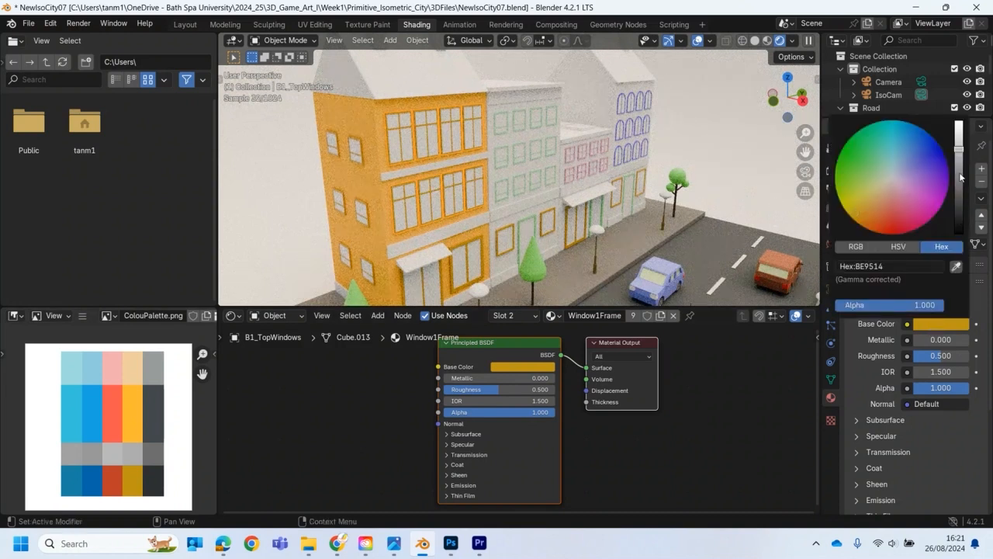
drag(961, 177, 961, 176)
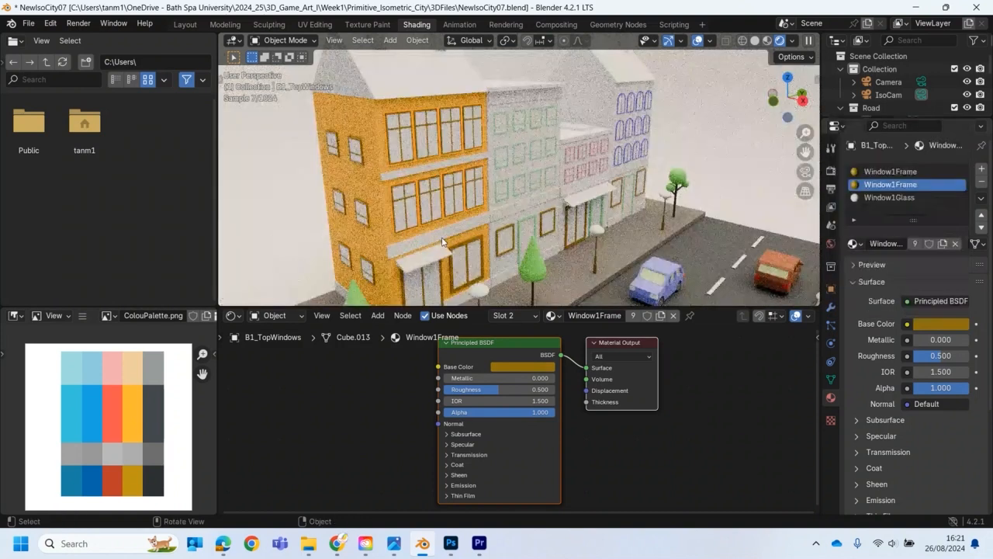
click(929, 324)
drag(960, 170, 959, 153)
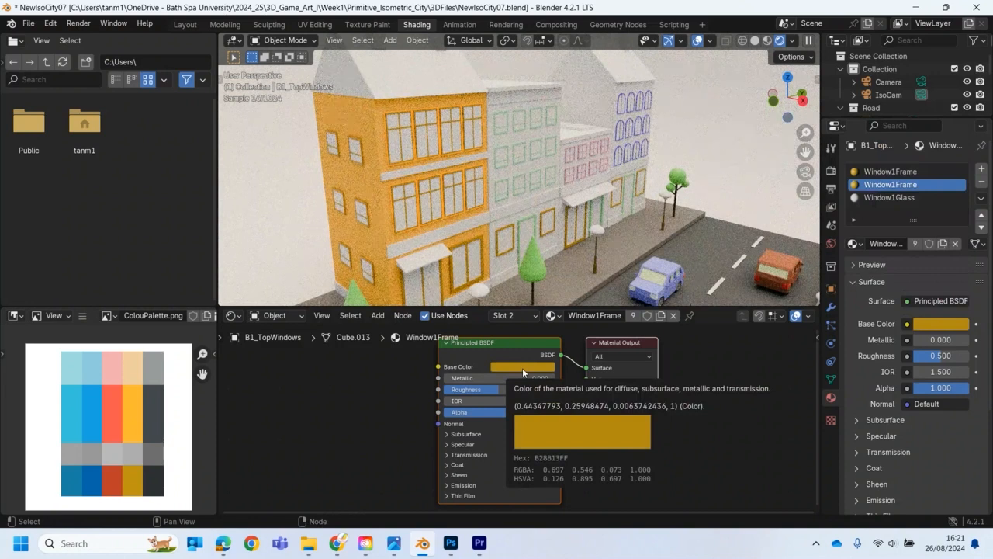
- Assign the existing Window1Frame material to the horizontal block above the yellow building's awning
click(444, 233)
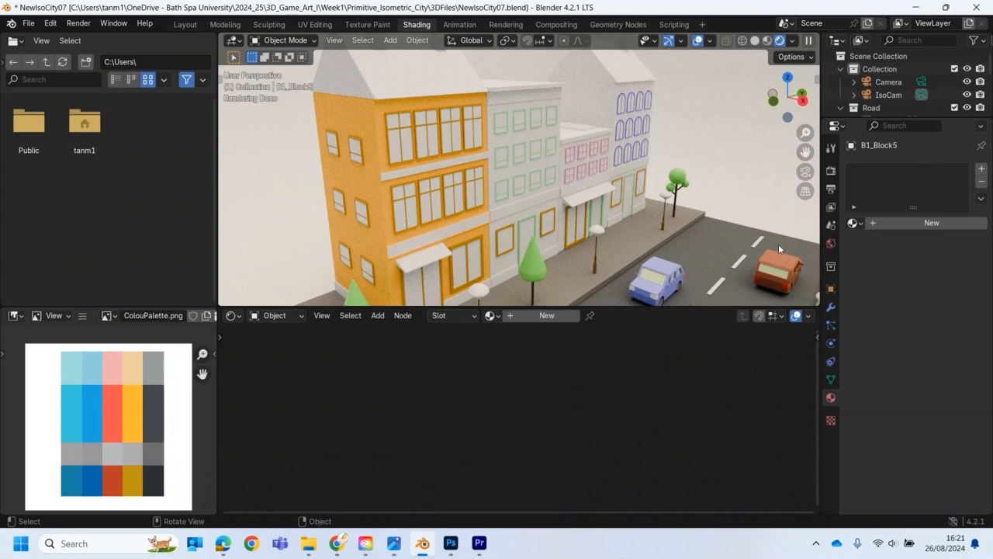
click(853, 222)
scroll(806, 319, down, 18)
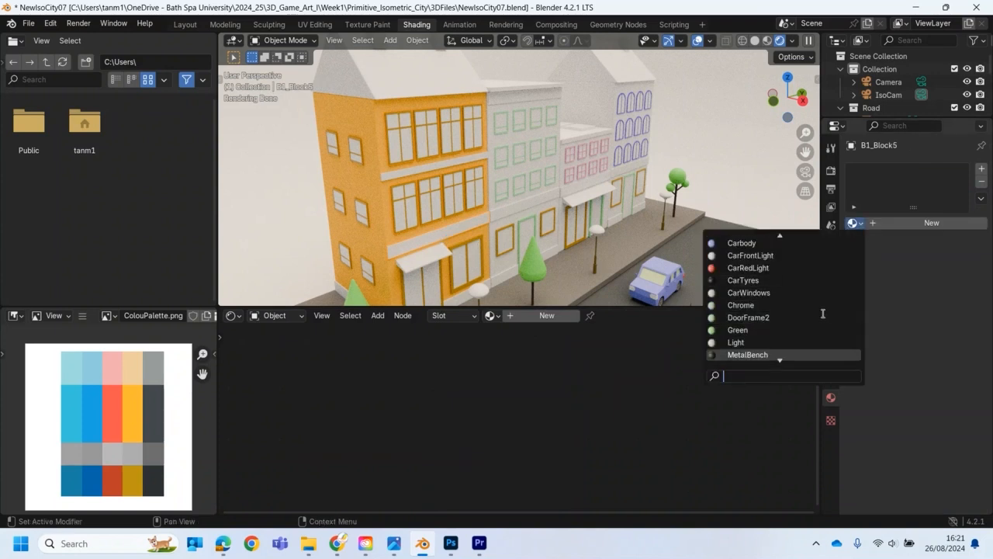
scroll(806, 319, down, 4)
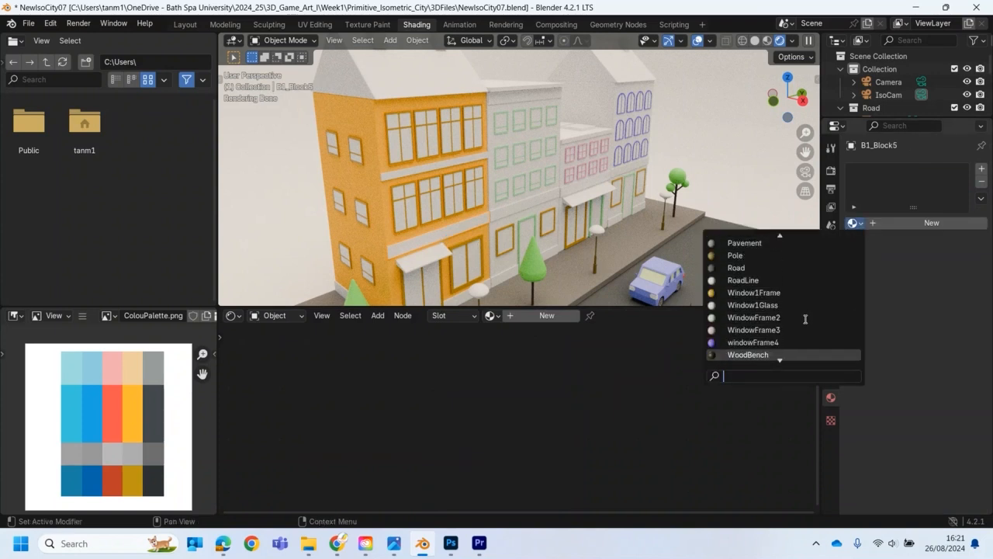
click(741, 292)
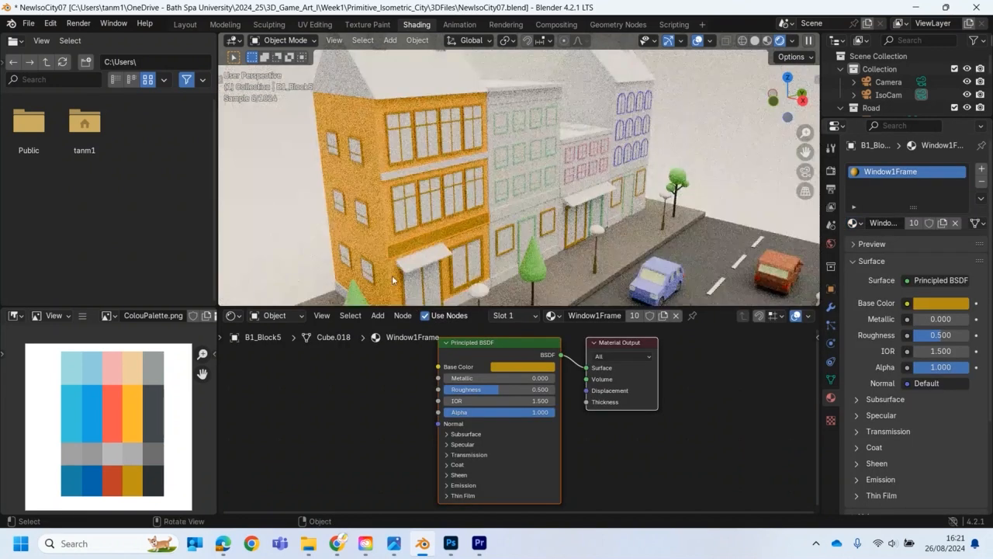
- Create a new material named Building1Roof on the yellow building's roof
middle_drag(377, 240, 378, 128)
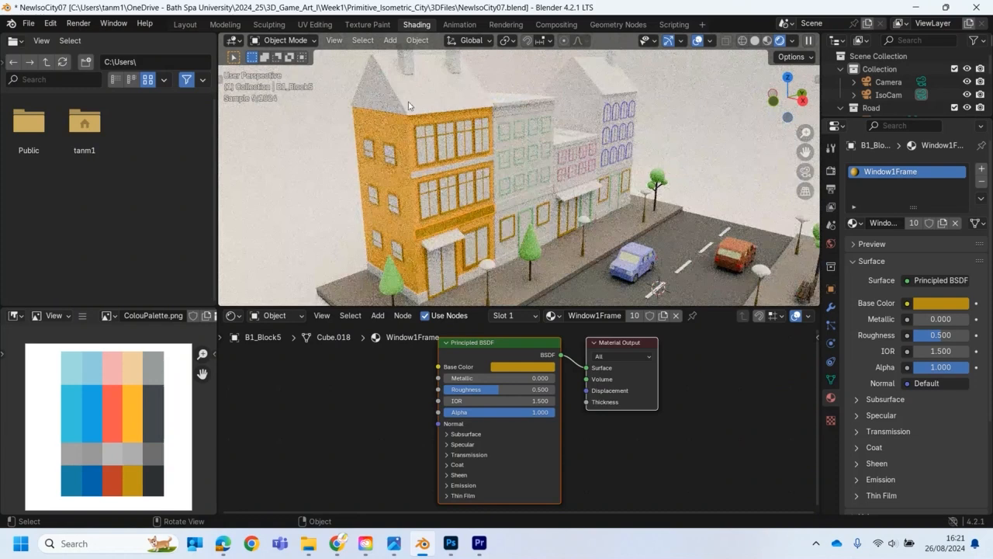
click(409, 106)
click(904, 222)
double_click(883, 223)
text(Building1Roof)
key(Return)
- Set the Building1Roof base color to the palette's dark mustard, darkened to a brownish shade
click(941, 303)
click(957, 287)
click(139, 476)
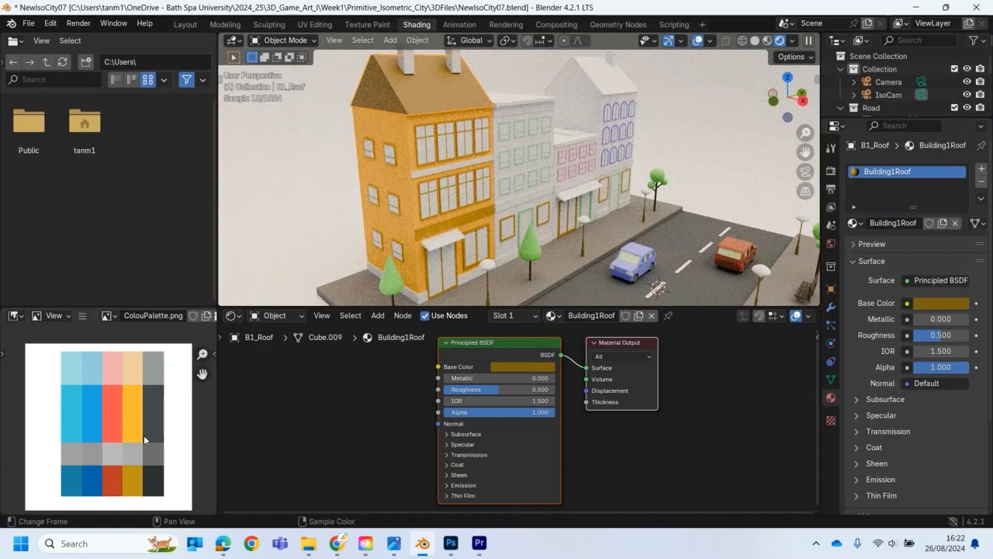
- Assign the existing Building1Roof material to the awning of the yellow building
scroll(460, 204, down, 3)
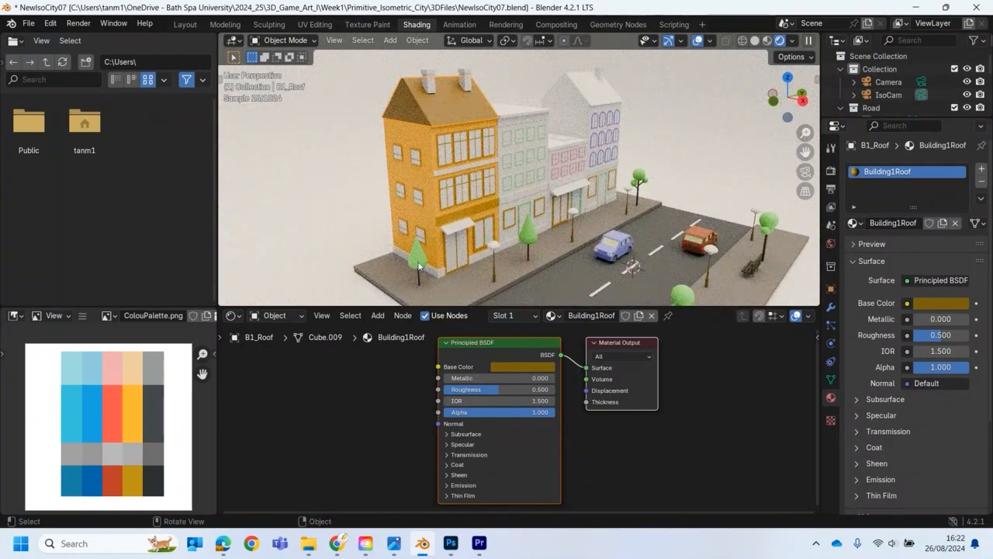
middle_drag(458, 203, 368, 178)
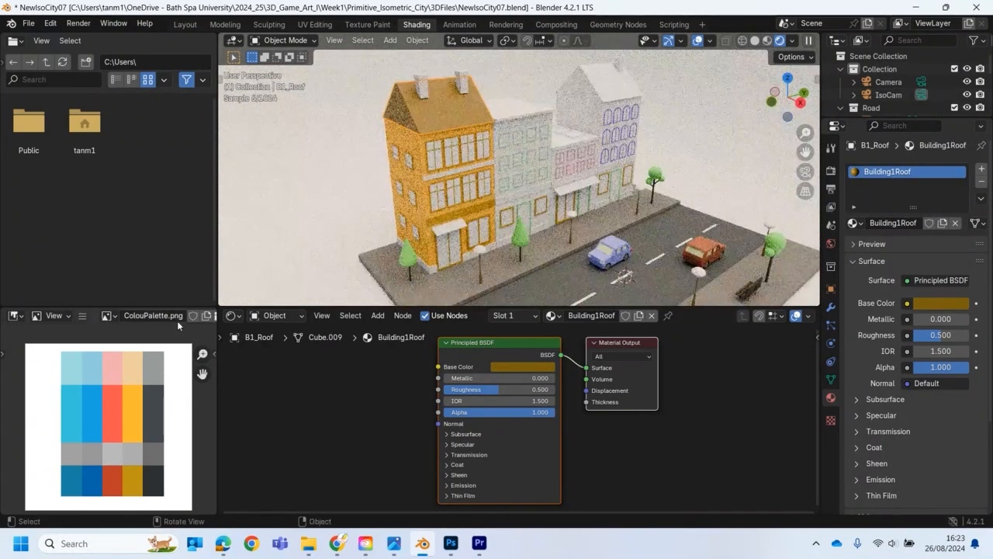
click(450, 231)
click(853, 223)
scroll(768, 342, down, 10)
scroll(765, 343, up, 5)
scroll(763, 344, down, 5)
scroll(763, 344, up, 10)
click(741, 256)
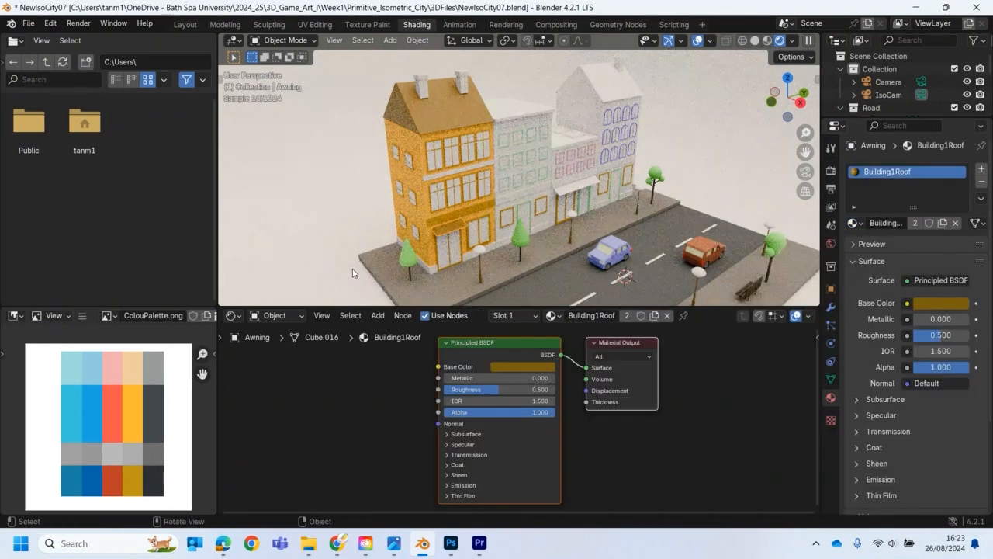
- Assign the existing Building1Roof material to the plinth blocks around the base of the yellow building
click(426, 269)
click(854, 223)
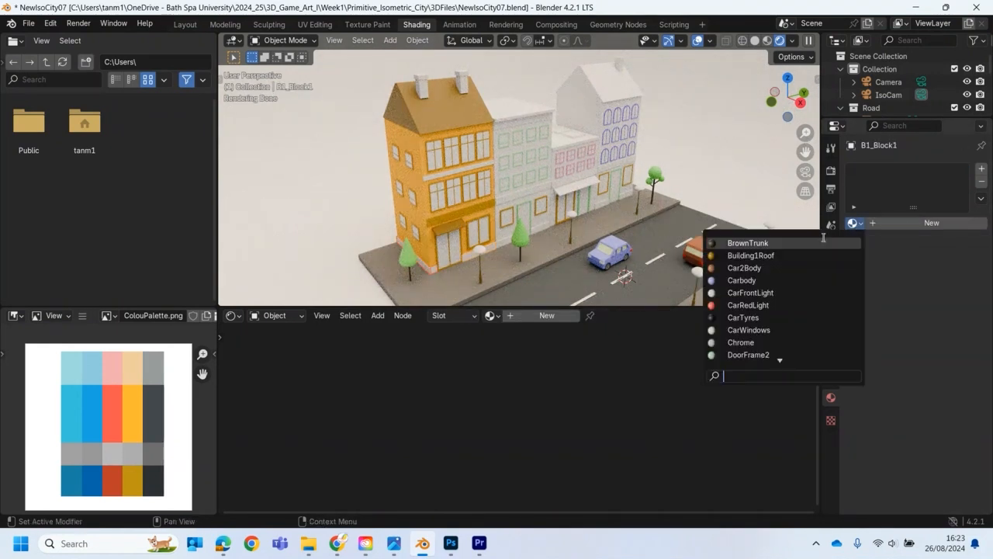
click(737, 255)
click(407, 259)
click(854, 223)
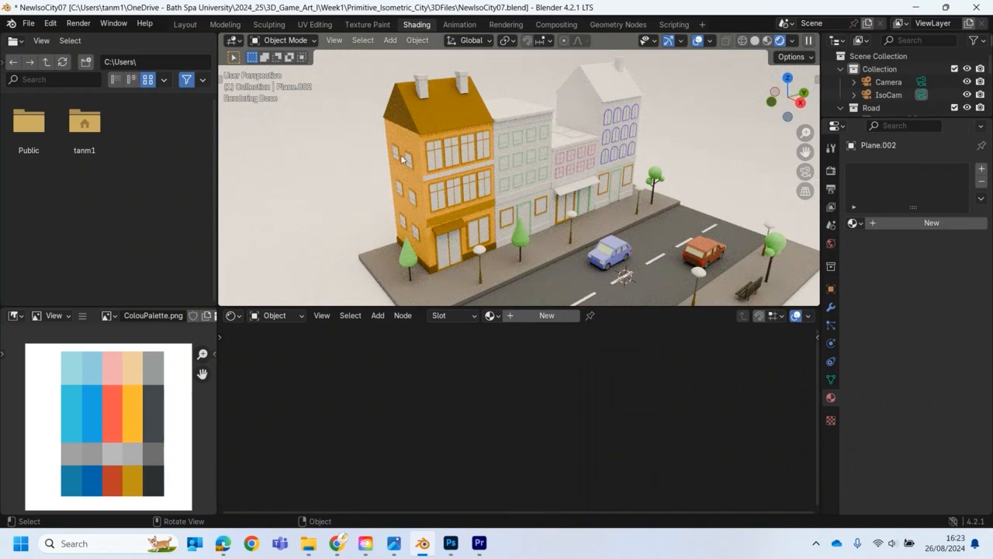
- Check the RenderShotIso.png reference and set the Window1Glass material on the yellow building's windows to roughness 0.784 and alpha 0.642
click(394, 544)
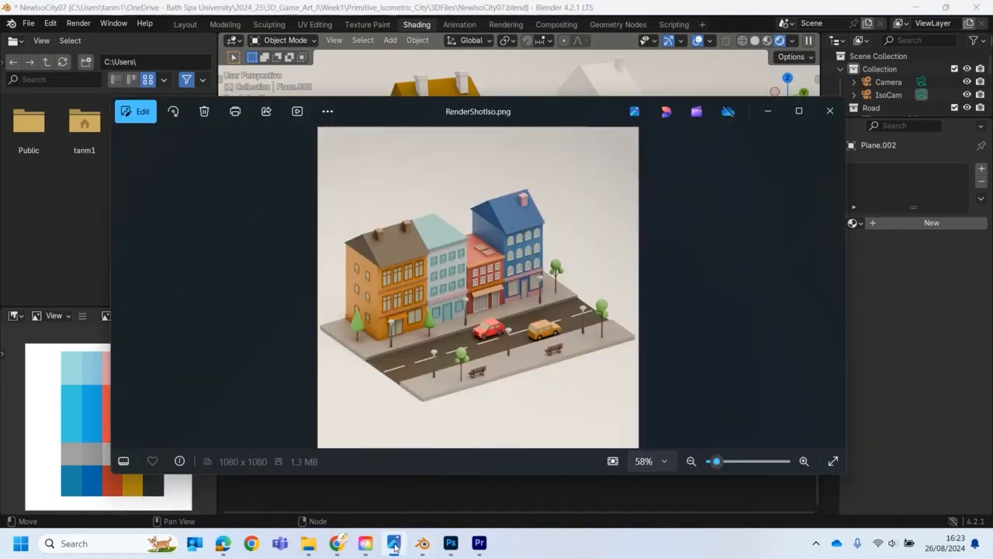
click(769, 112)
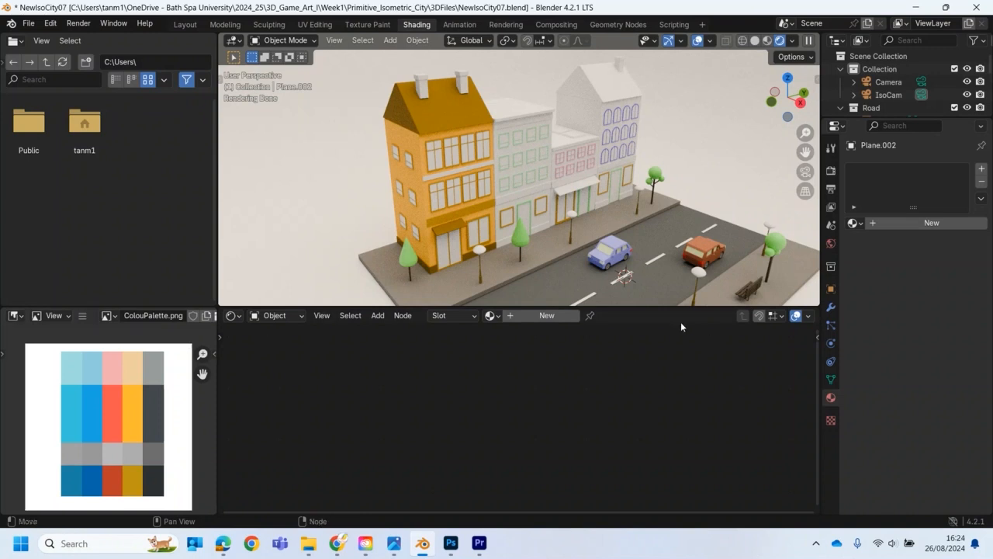
click(433, 162)
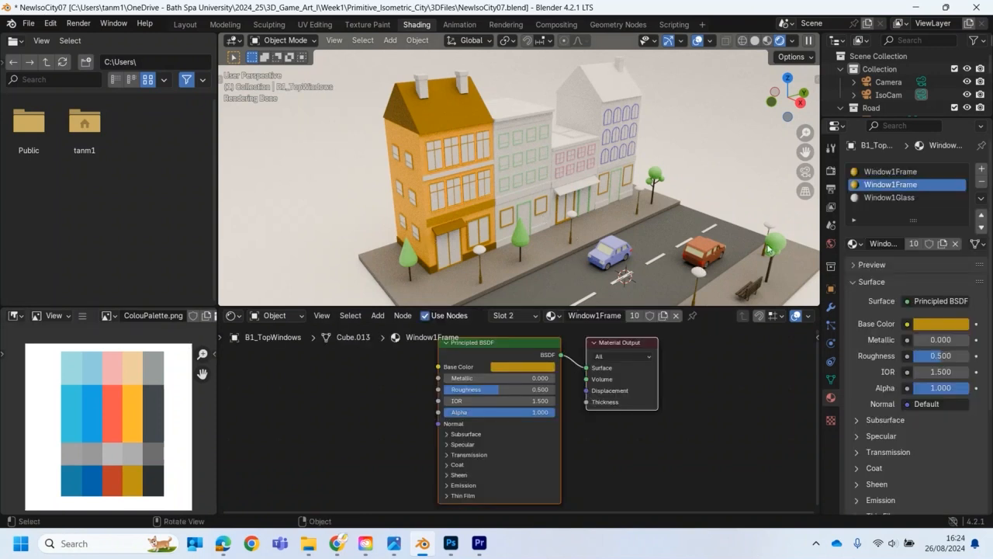
click(889, 199)
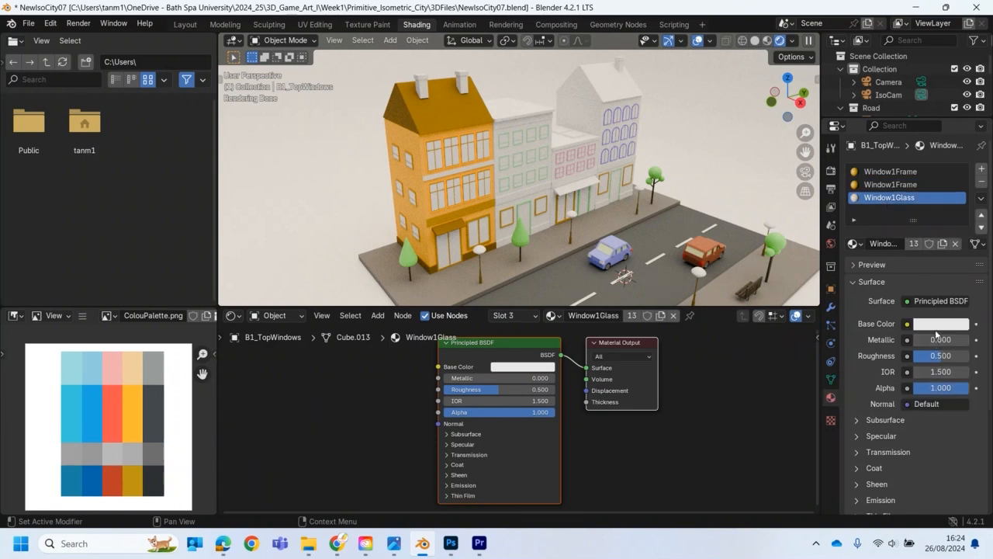
drag(956, 389, 950, 389)
drag(156, 394, 951, 392)
click(952, 392)
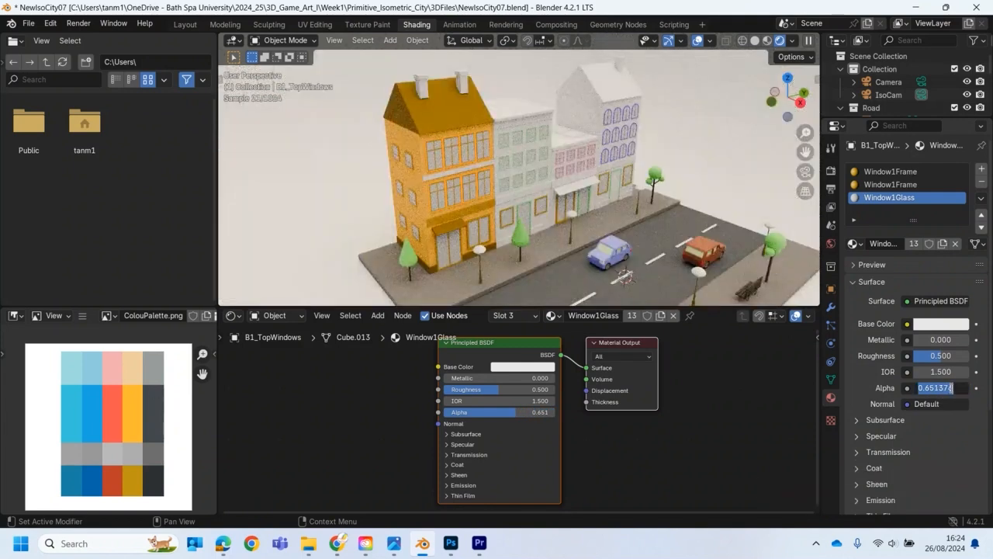
click(954, 357)
drag(956, 358, 167, 361)
drag(950, 393, 949, 394)
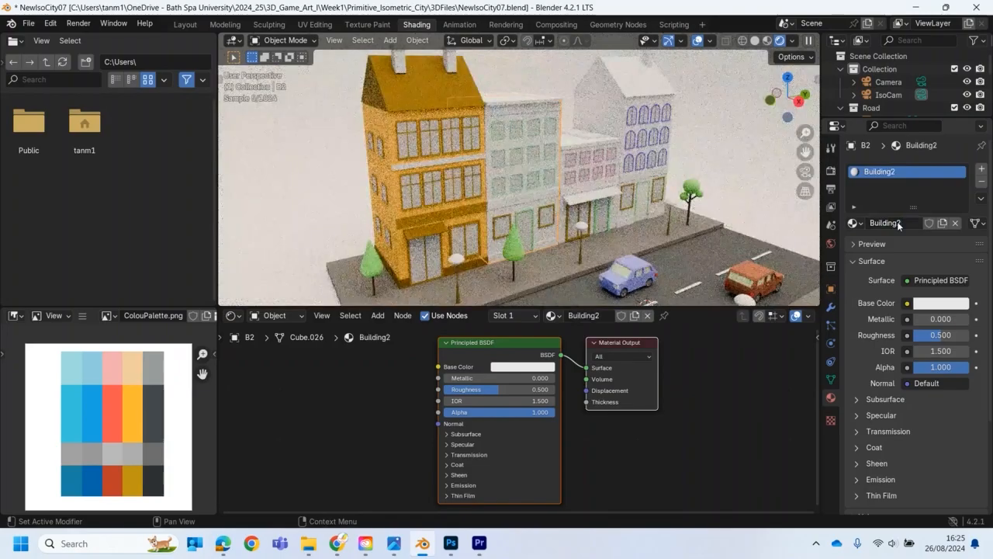
- Set the Building2 material's roughness to 1 and its base color to the palette's bright coral red
click(950, 335)
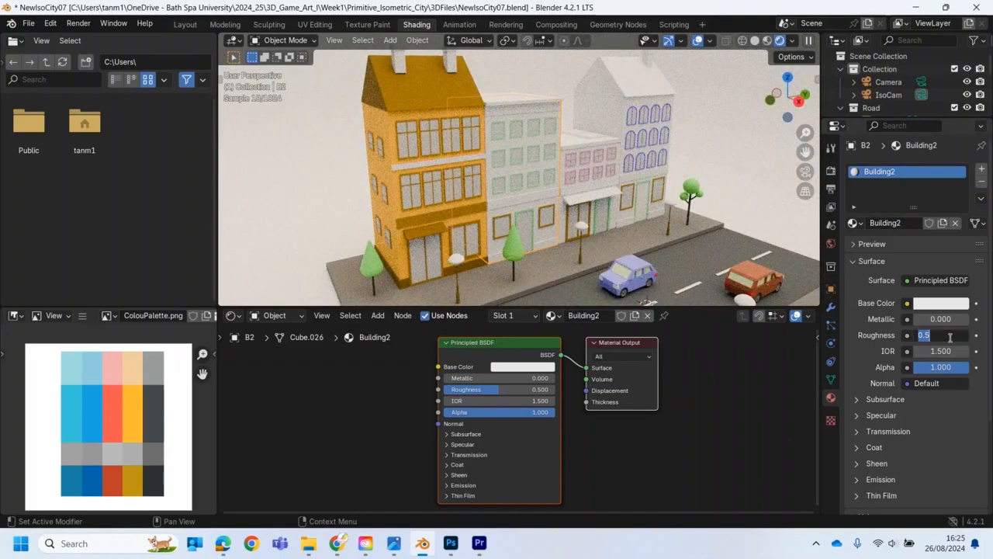
text(1)
key(Return)
click(940, 303)
click(960, 247)
click(113, 413)
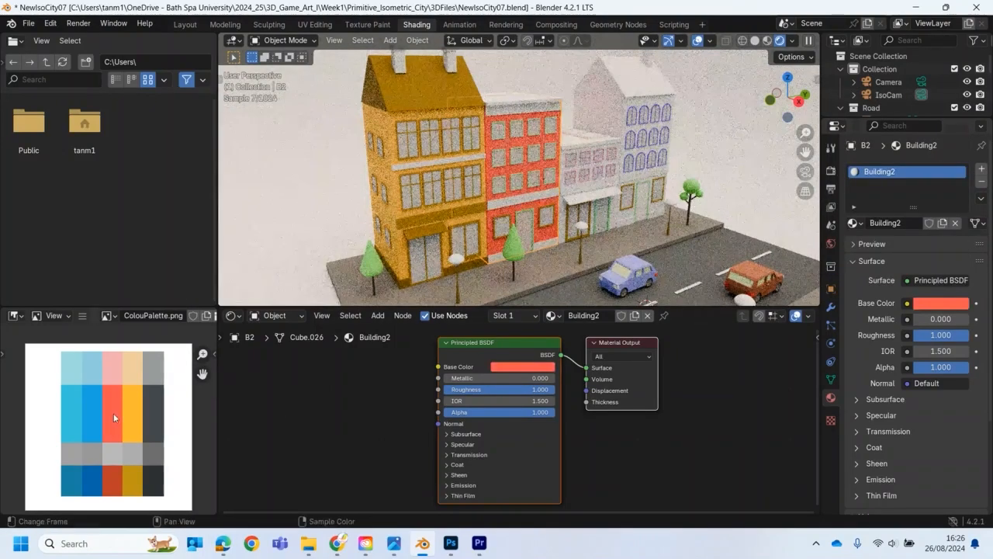
- Set the WindowFrame2 base color on the red building's upper windows to the palette's dark red, darkened slightly
click(529, 188)
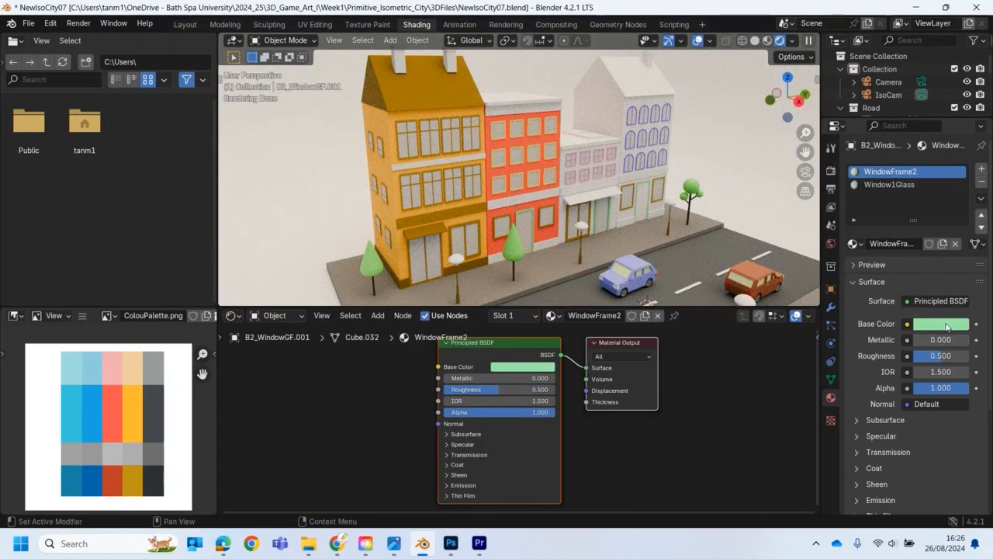
click(947, 327)
click(961, 267)
click(115, 487)
click(947, 324)
drag(958, 147, 958, 161)
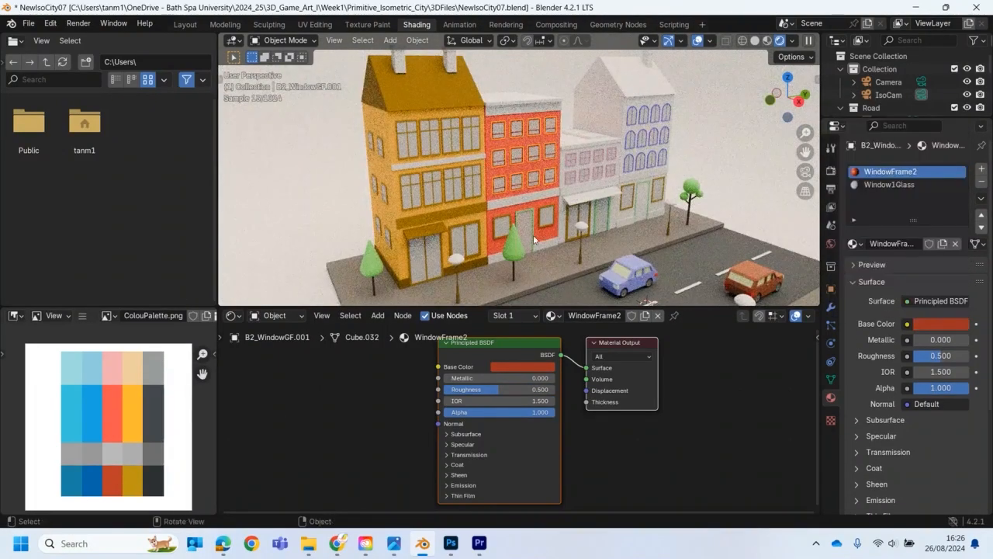
click(941, 324)
- Give the DoorFrame2 material on the red building's door the palette's dark red base color
click(525, 231)
click(854, 243)
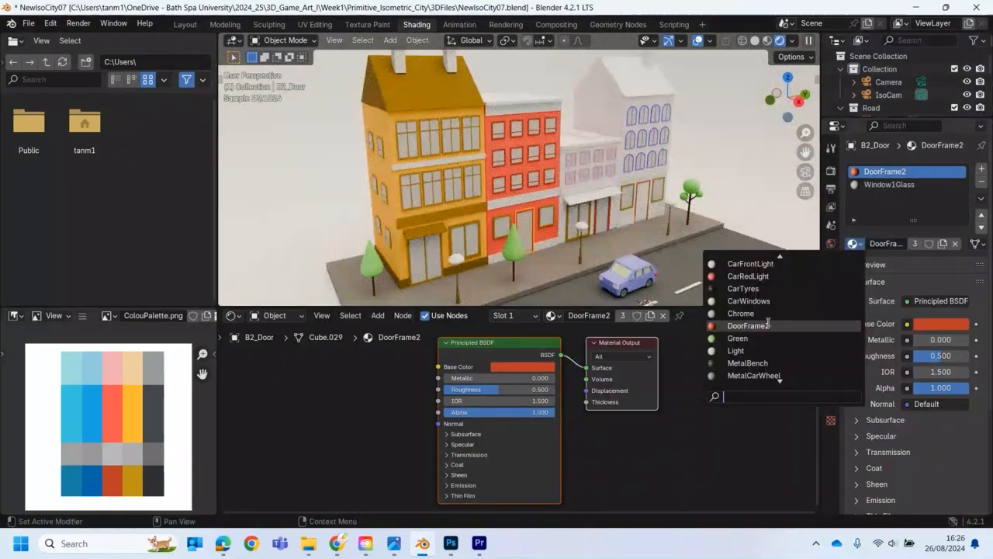
click(527, 106)
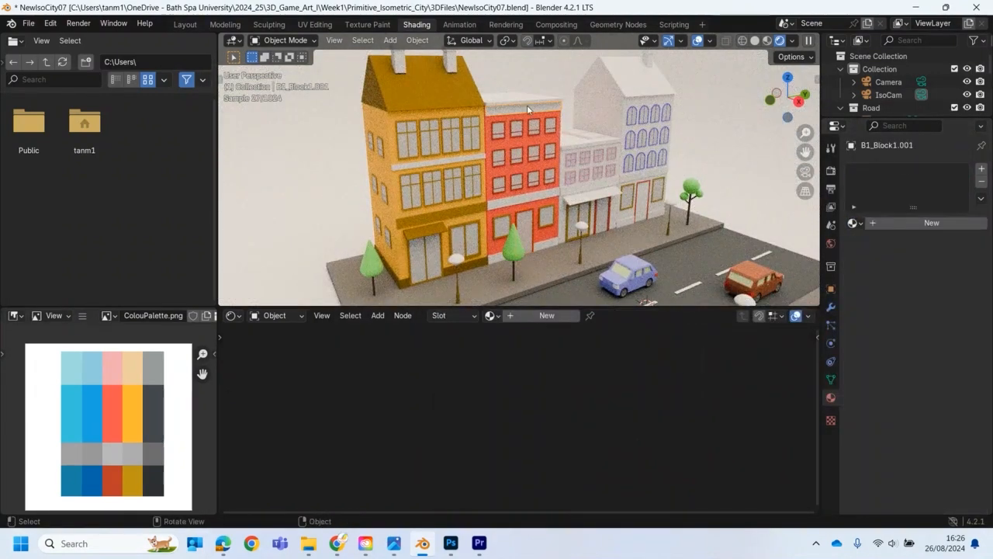
- Switch to Material Preview shading and remove the Window1Frame material from the red building's ground-floor windows
click(548, 231)
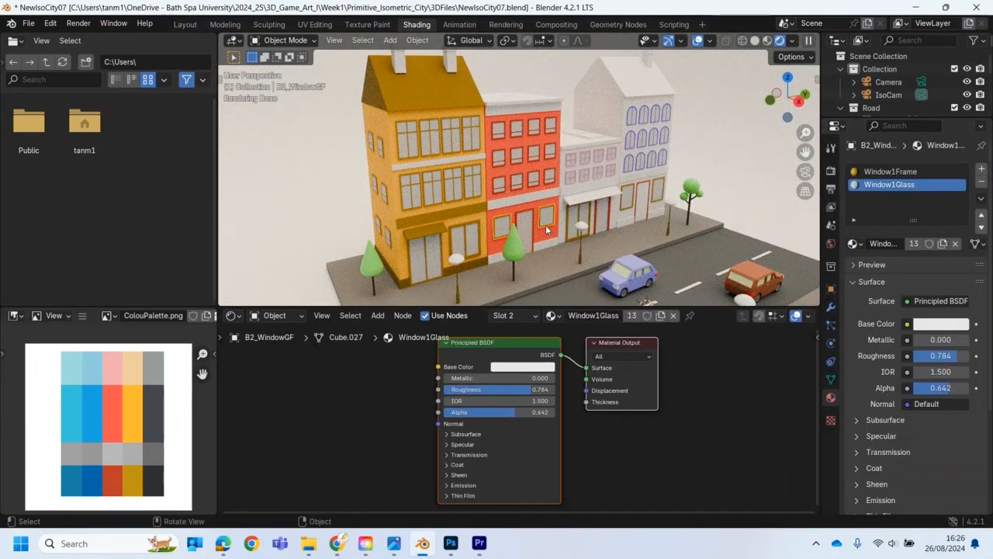
scroll(546, 225, up, 6)
scroll(543, 186, down, 6)
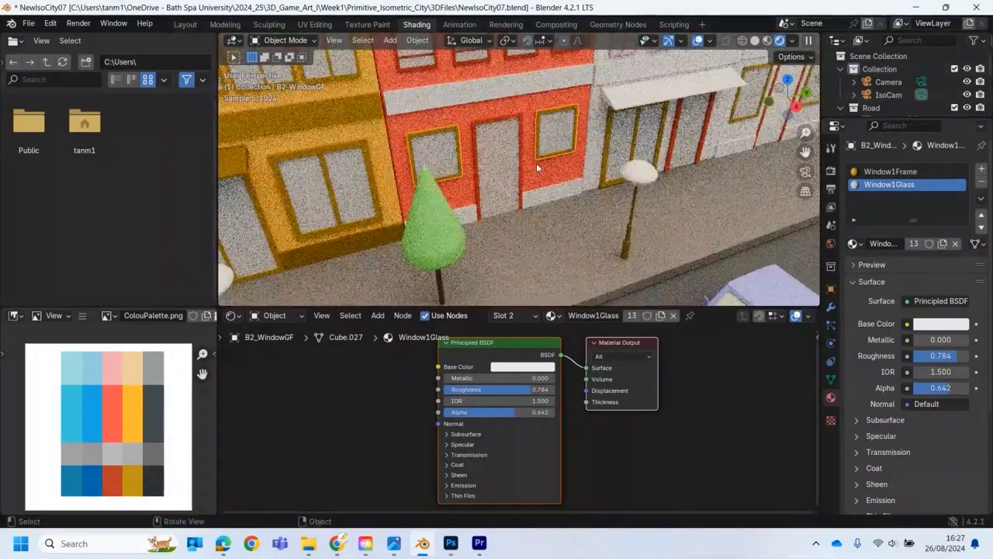
scroll(534, 177, up, 7)
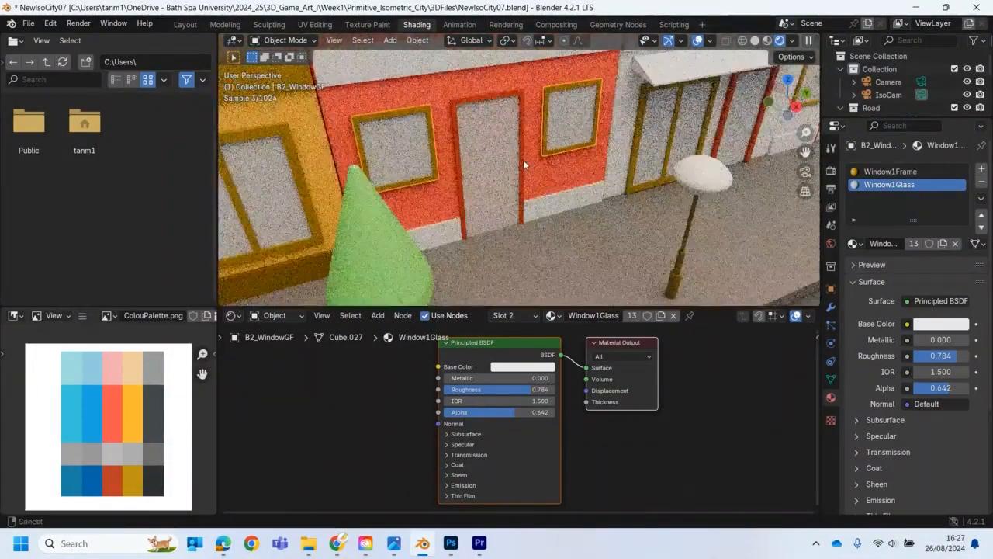
click(767, 41)
middle_drag(538, 169, 539, 166)
scroll(468, 186, up, 3)
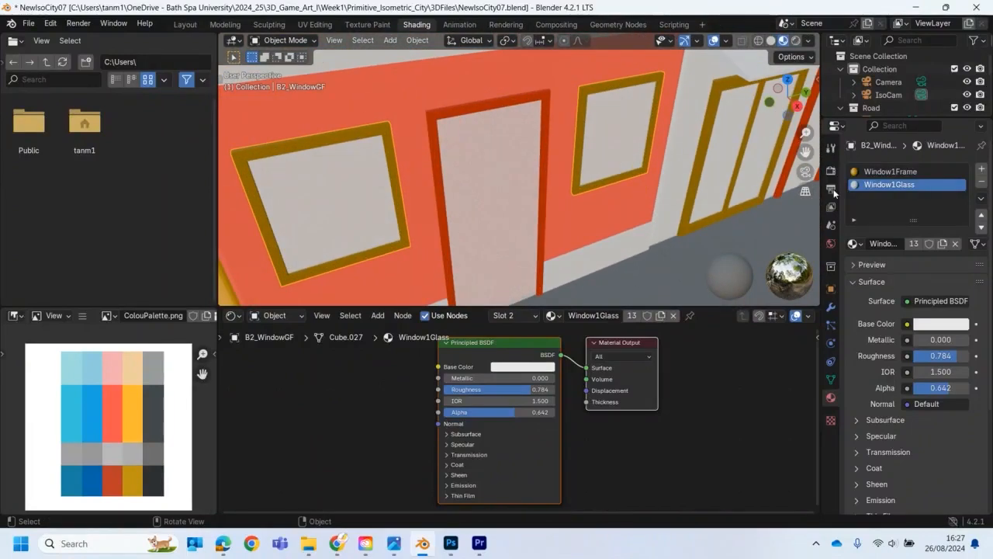
click(897, 172)
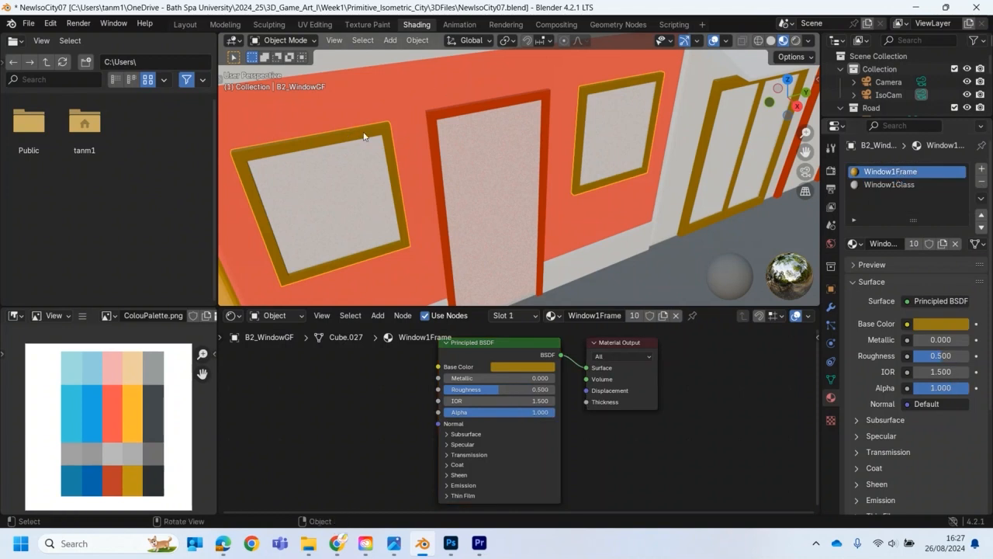
click(982, 181)
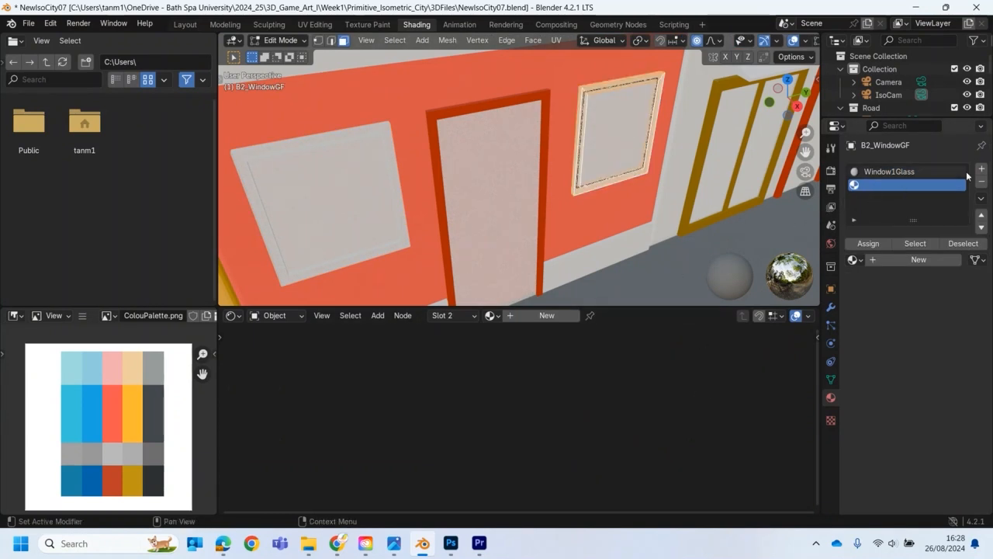
- Assign the existing WindowFrame2 material to the frame faces of the red building's ground-floor windows
click(854, 259)
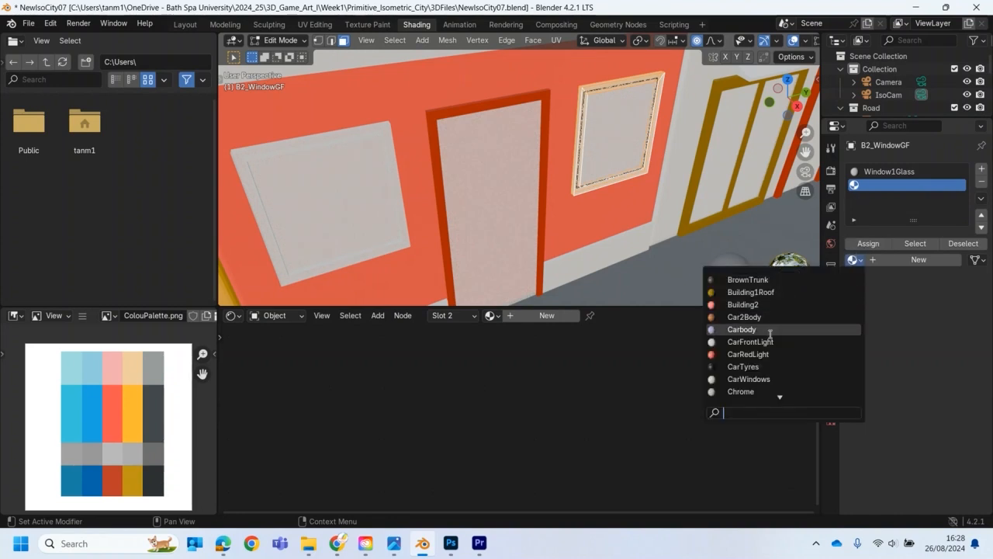
scroll(764, 329, down, 5)
scroll(761, 330, up, 5)
scroll(761, 330, down, 15)
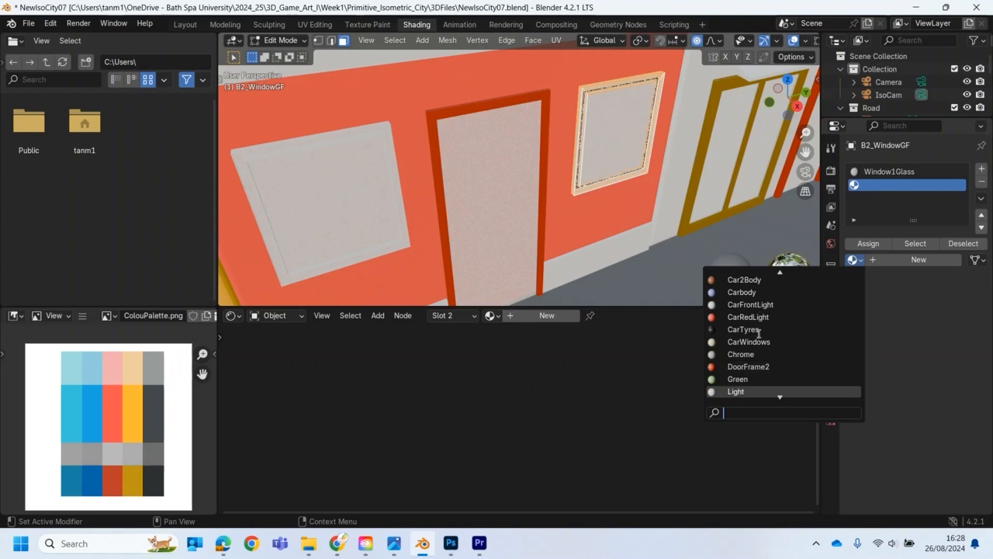
scroll(759, 334, down, 10)
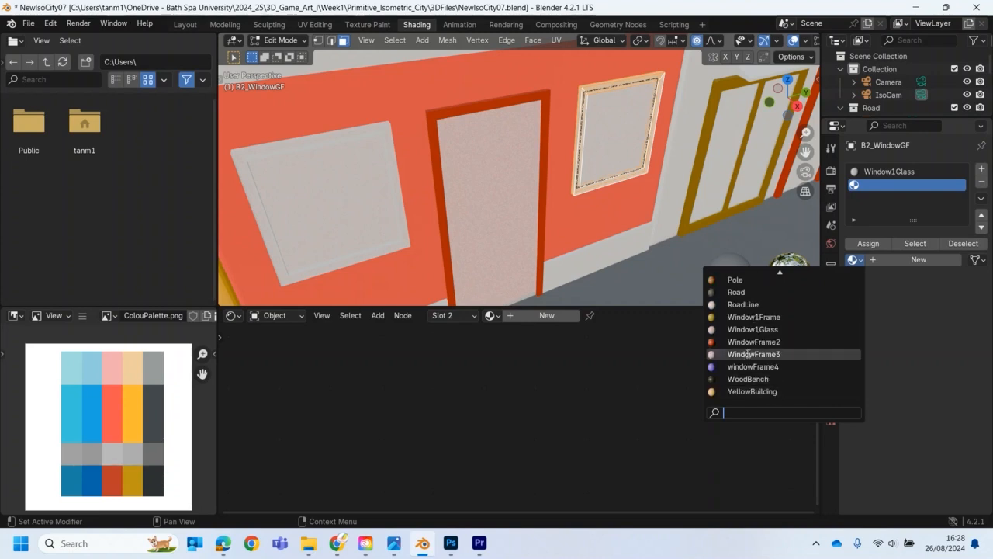
click(751, 341)
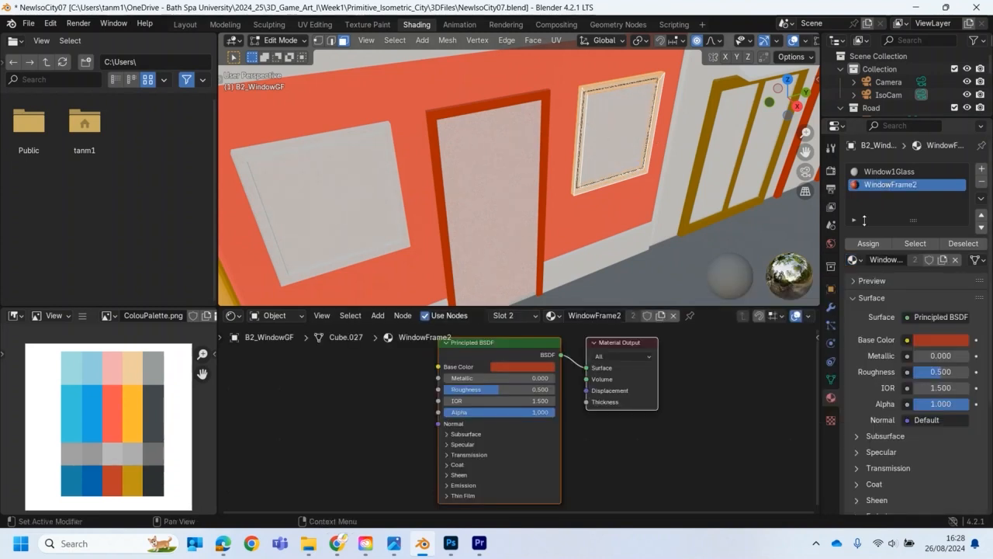
click(868, 243)
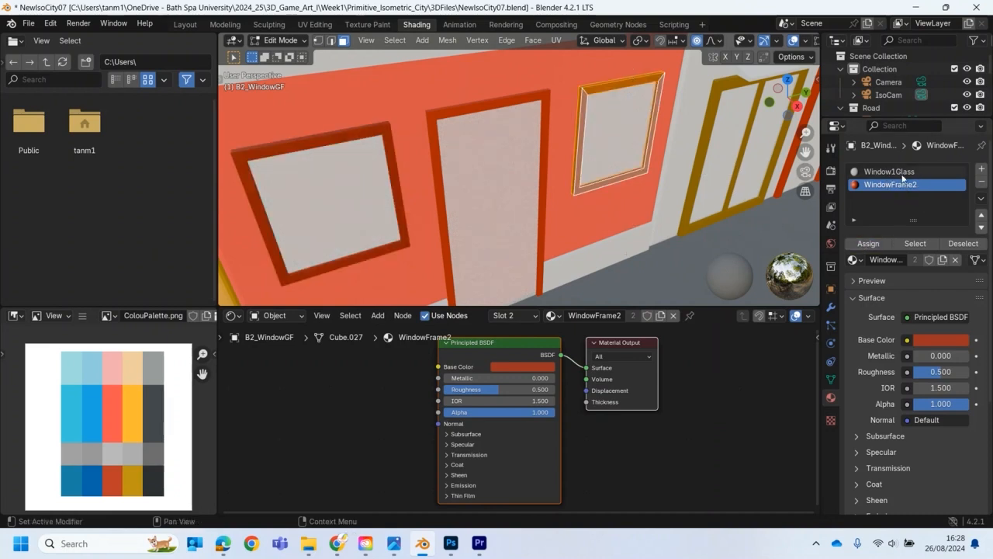
click(684, 273)
middle_drag(658, 265, 526, 138)
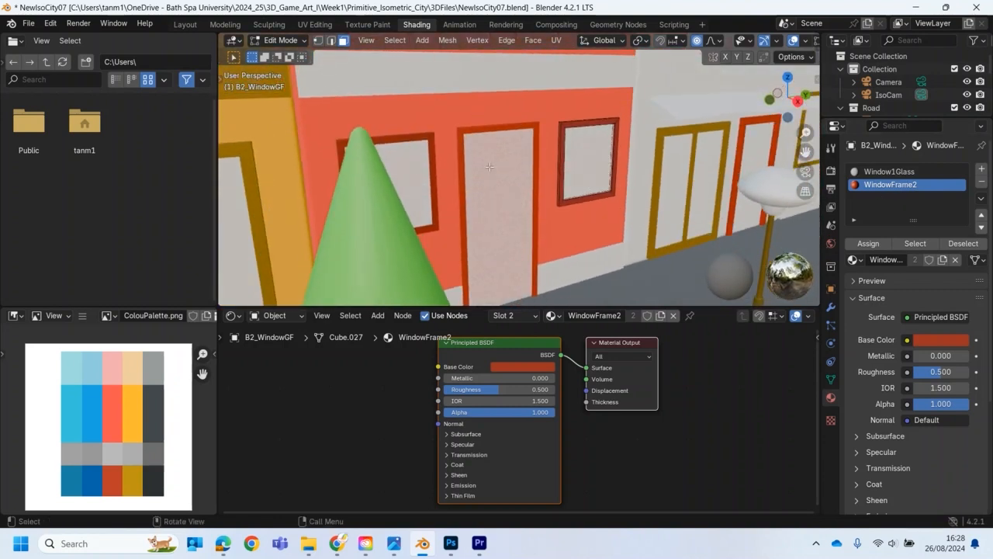
key(t)
key(t)
key(Tab)
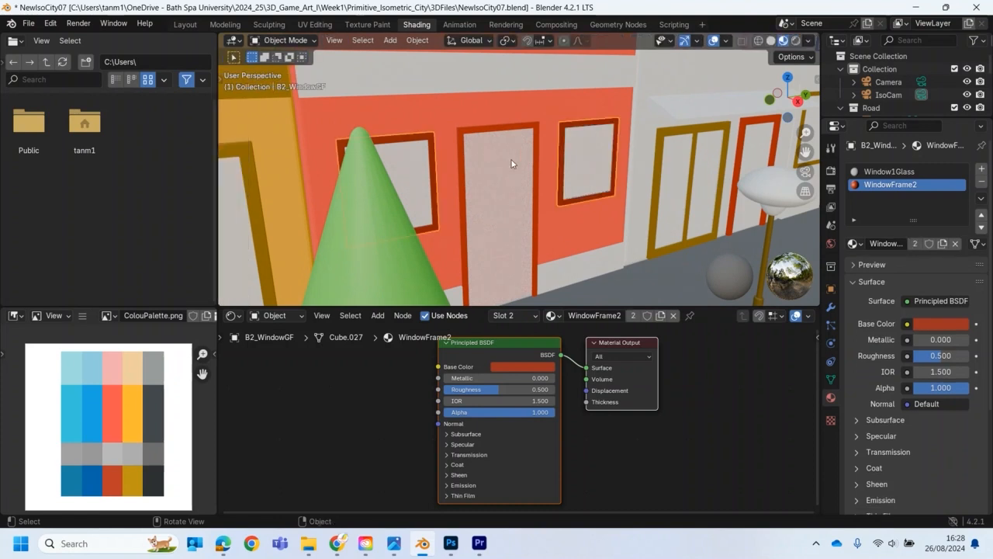
- Darken the DoorFrame2 base color to a deep red and assign the material to the red building's plinth blocks
click(513, 128)
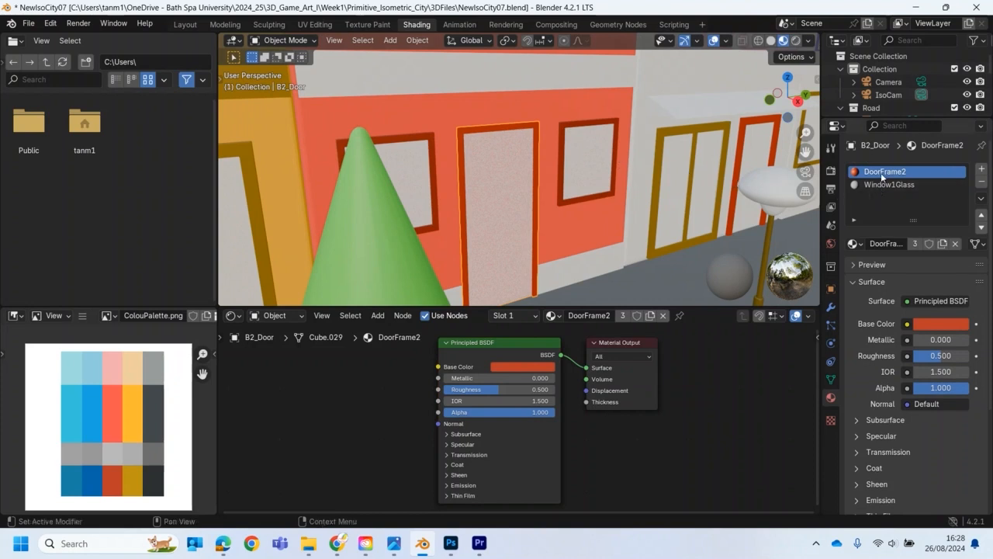
scroll(630, 183, down, 5)
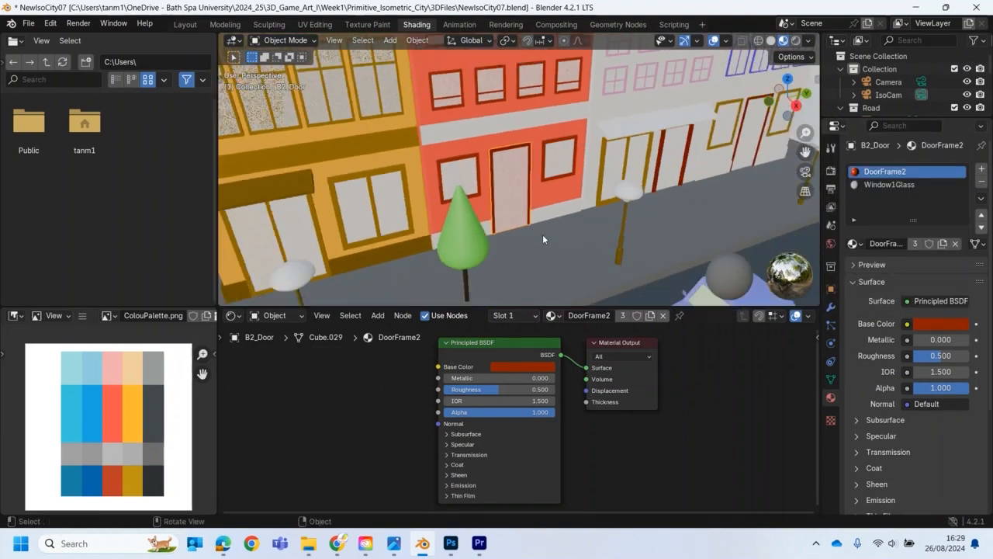
click(542, 210)
click(855, 223)
click(742, 355)
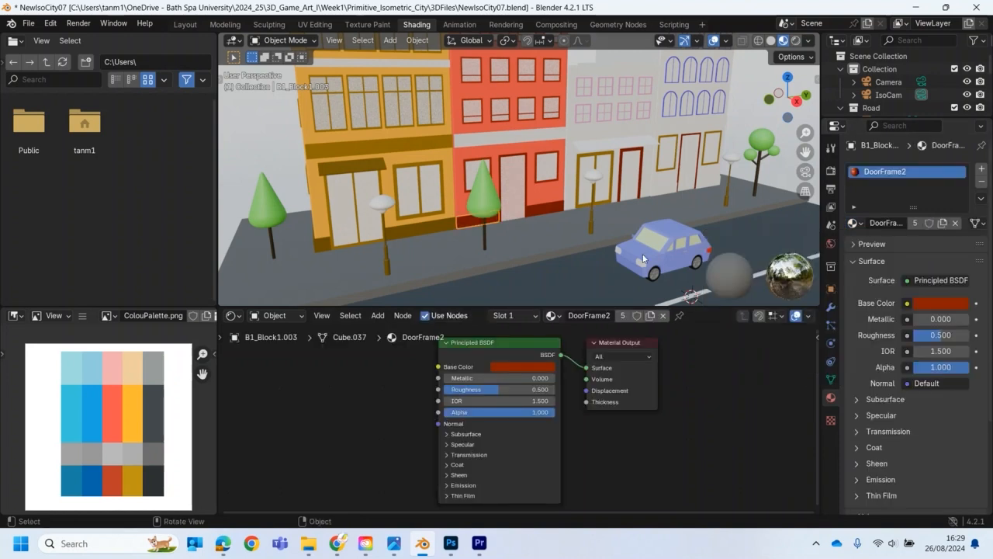
- Assign the existing DoorFrame2 material to the horizontal band above the red building's ground floor
shift+middle_drag(621, 194, 614, 293)
click(527, 237)
click(855, 223)
scroll(745, 342, down, 3)
click(745, 354)
- Assign the existing DoorFrame2 material to the block beneath the red building's roof
click(512, 108)
click(855, 224)
scroll(734, 334, down, 3)
click(731, 336)
scroll(481, 155, down, 5)
middle_drag(396, 131, 413, 132)
scroll(481, 181, up, 5)
scroll(481, 177, down, 4)
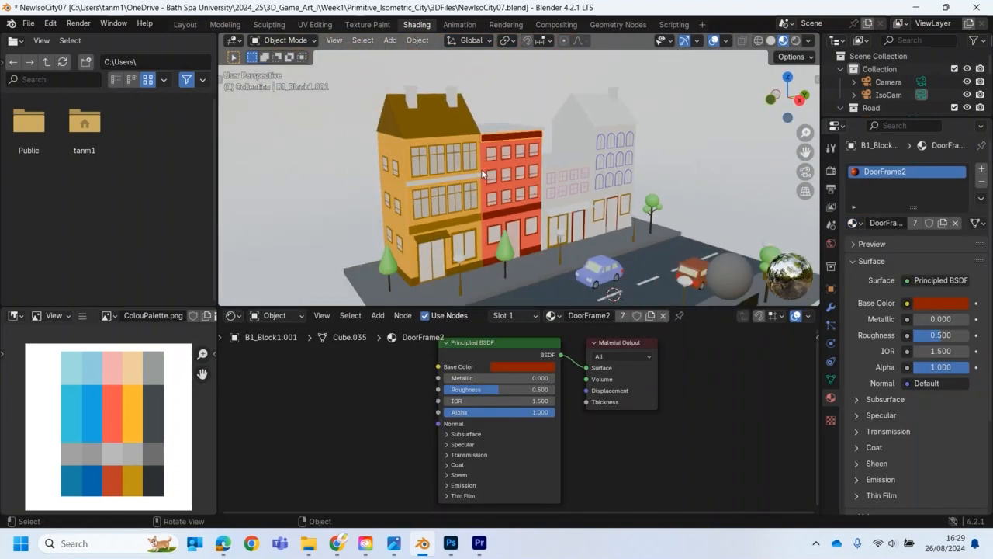
- Create a Building1_Lighter material on the yellow building's upper band with roughness 1 and the palette's pale yellow-beige base color
click(446, 177)
click(902, 223)
click(893, 222)
text(Vul)
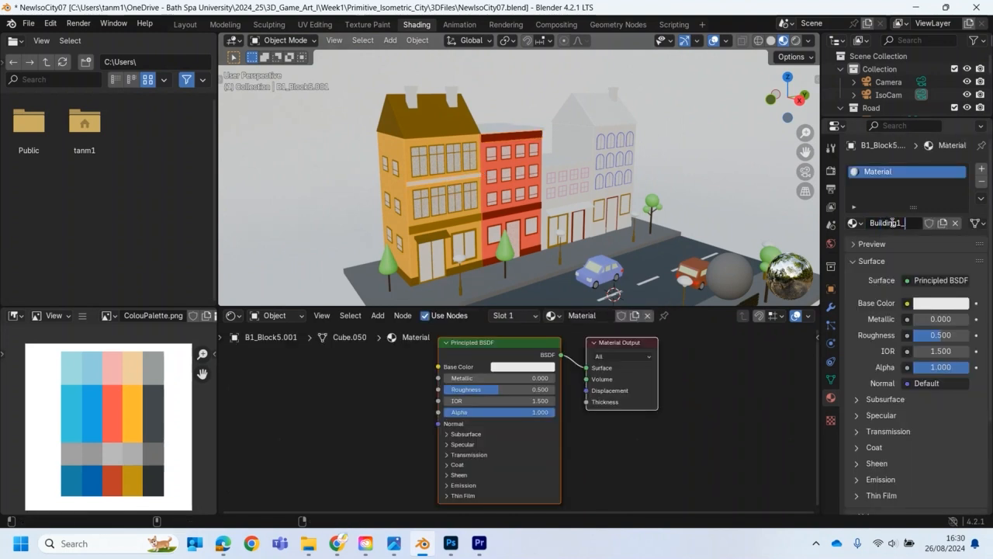
click(942, 303)
click(956, 243)
click(132, 369)
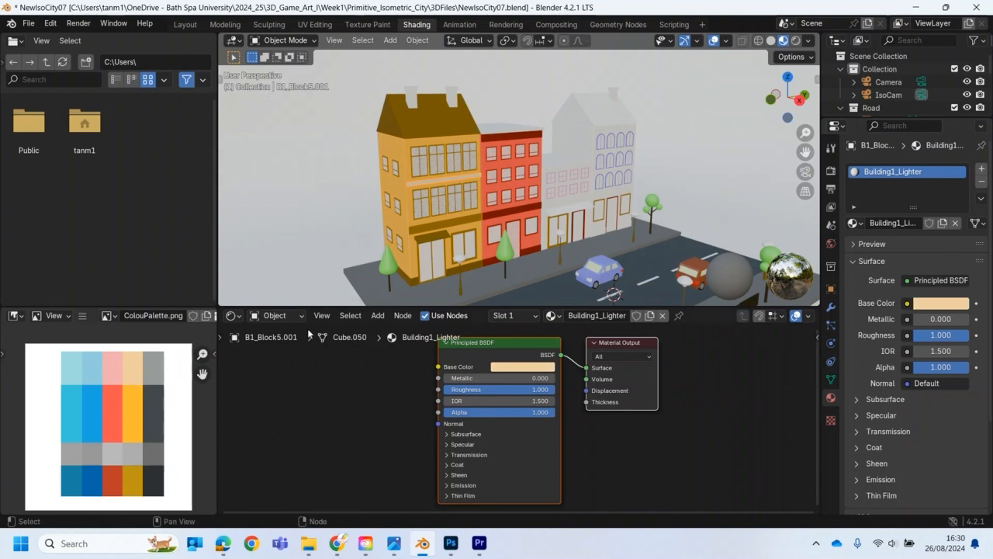
click(696, 421)
click(452, 99)
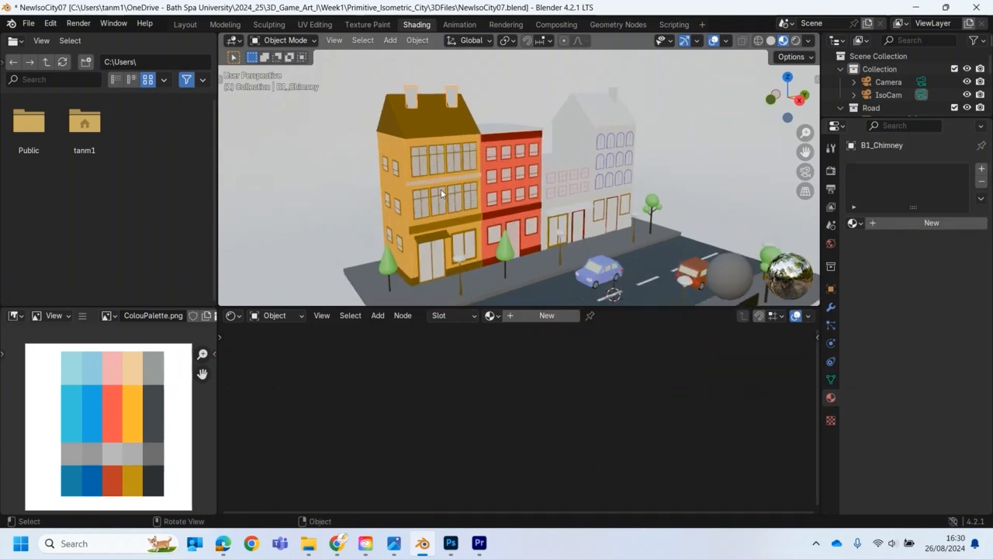
- Replace the material on the red building's top block with a new Building2Lighter material, using roughness 1 and the palette's pale pink
middle_drag(441, 189, 421, 189)
scroll(421, 189, up, 1)
click(508, 131)
click(982, 182)
click(903, 223)
click(893, 222)
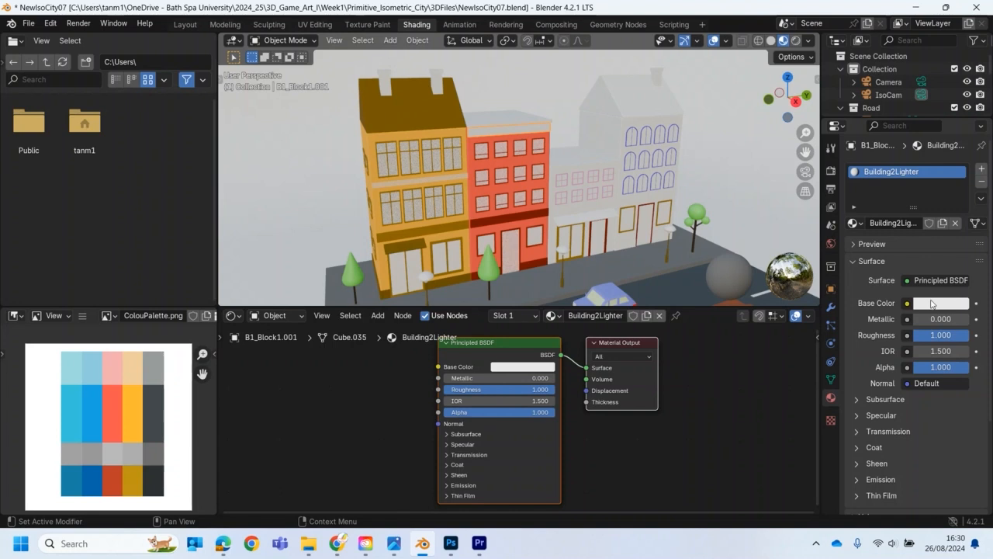
key(e)
click(117, 368)
- Assign the existing DoorFrame2 material to the red building's roof
click(498, 136)
click(855, 223)
scroll(768, 311, down, 10)
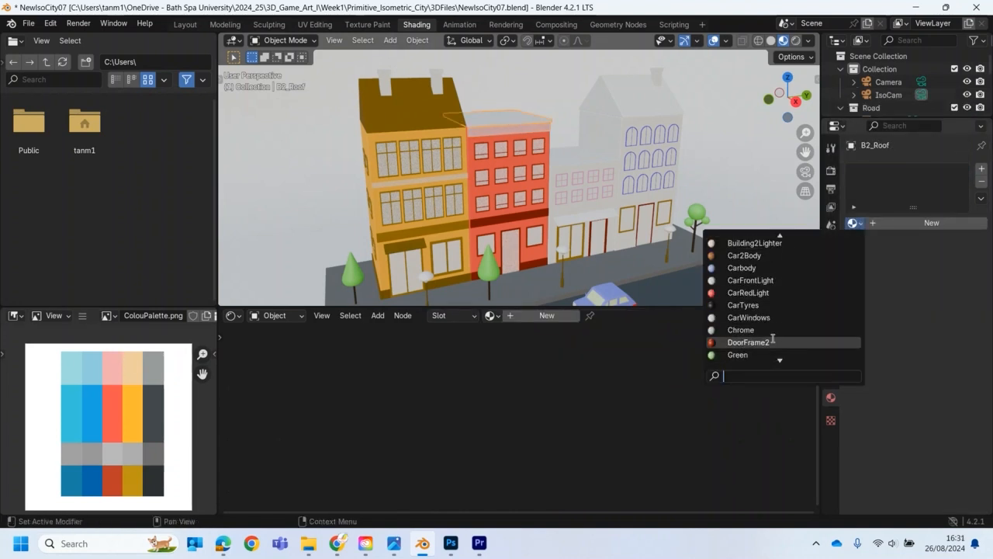
click(770, 313)
click(342, 178)
- Review the coloured buildings in rendered shading through the scene camera
mouse_move(515, 169)
middle_down()
mouse_move(507, 195)
mouse_move(525, 171)
middle_up()
click(606, 129)
scroll(606, 129, down, 2)
scroll(606, 129, up, 1)
click(796, 40)
key(KP_0)
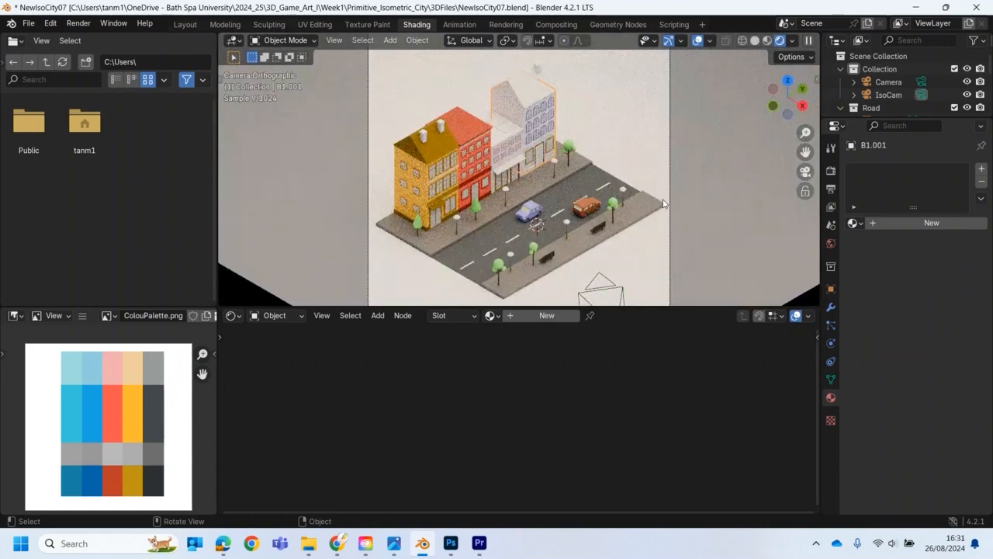
- Create a Building3COlour material on the third building's walls with roughness 1 and the palette's cyan base color
click(756, 41)
click(780, 40)
middle_drag(536, 187, 515, 195)
scroll(515, 196, up, 2)
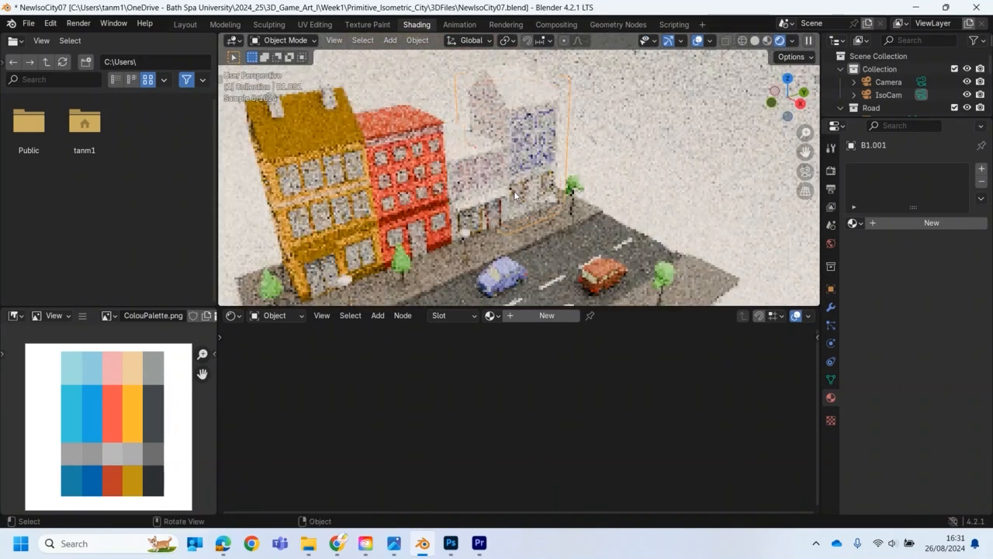
scroll(514, 192, up, 3)
click(431, 166)
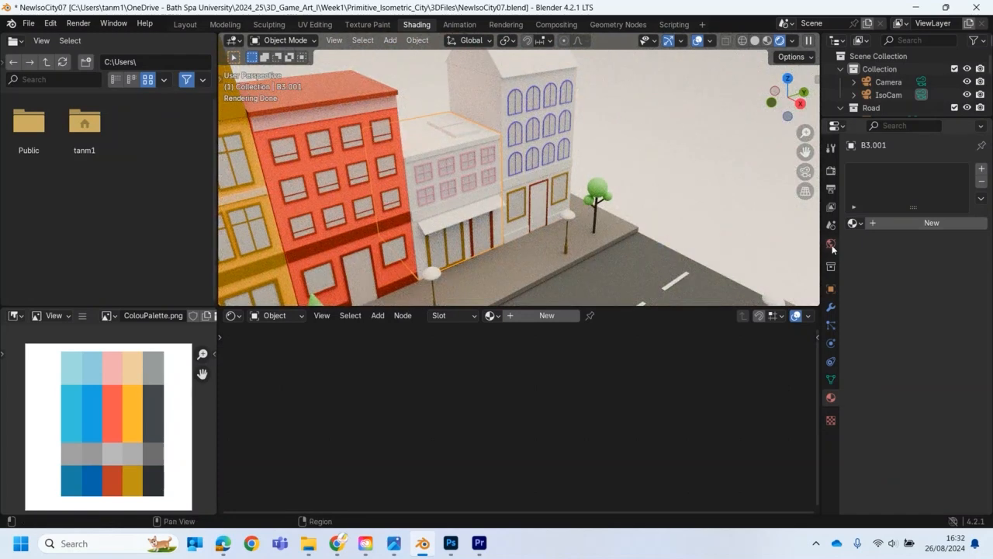
click(887, 223)
key(Return)
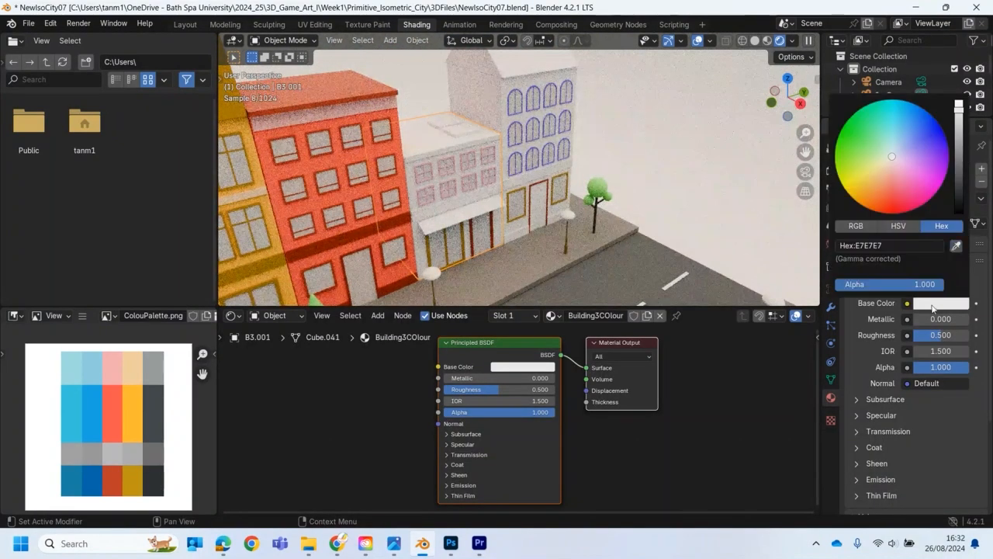
key(e)
click(69, 436)
drag(934, 335, 982, 335)
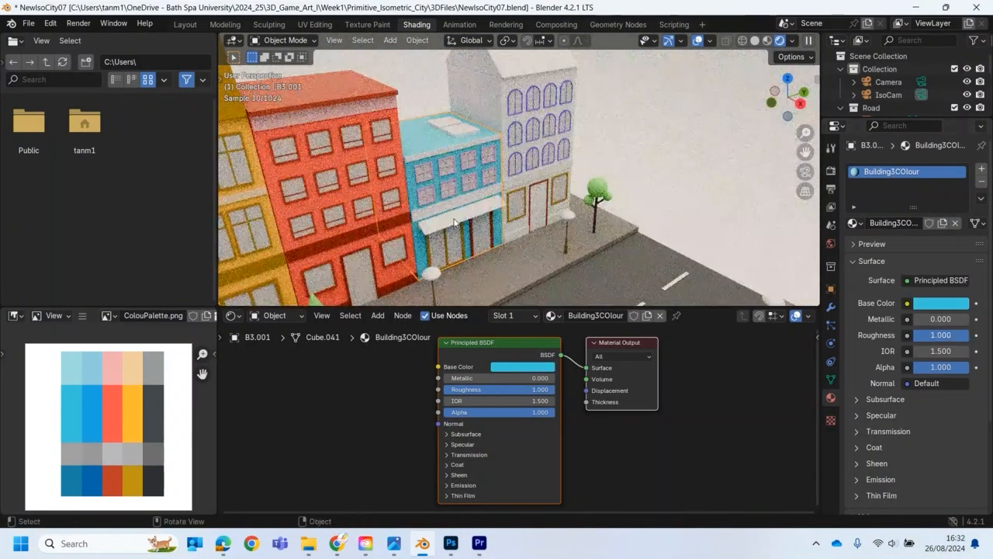
- Try the palette's dark blue, dark teal and pale cyan as the WindowFrame3 base color on the third building's upper windows
click(454, 173)
click(767, 40)
click(941, 323)
key(e)
click(91, 482)
click(941, 323)
key(e)
click(72, 481)
click(941, 324)
key(e)
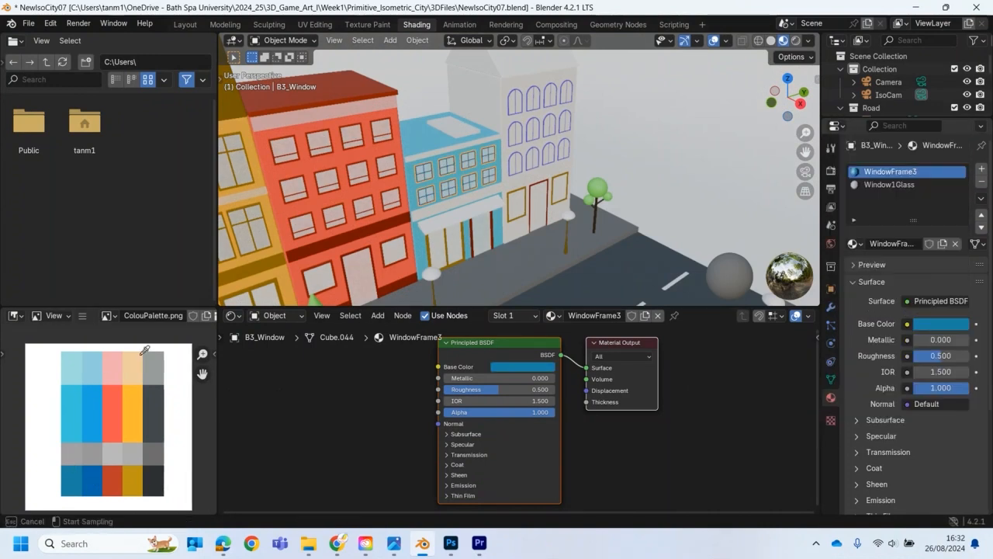
click(73, 367)
click(635, 161)
- Replace the frame material slot on the third building's ground-floor window with a new Building3Frame material, using roughness 1 and the palette's dark blue
scroll(635, 161, up, 1)
middle_drag(466, 222, 428, 232)
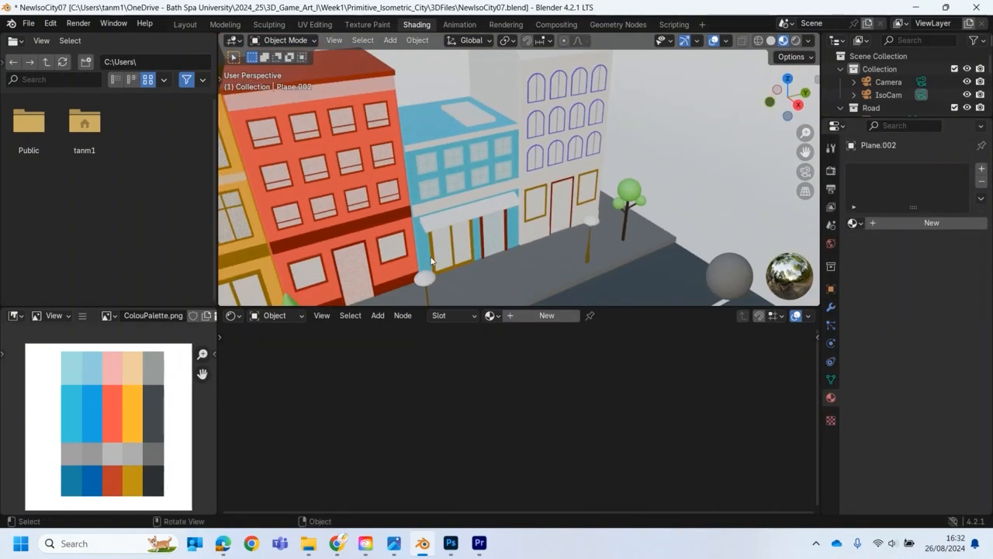
click(432, 258)
click(982, 181)
click(982, 167)
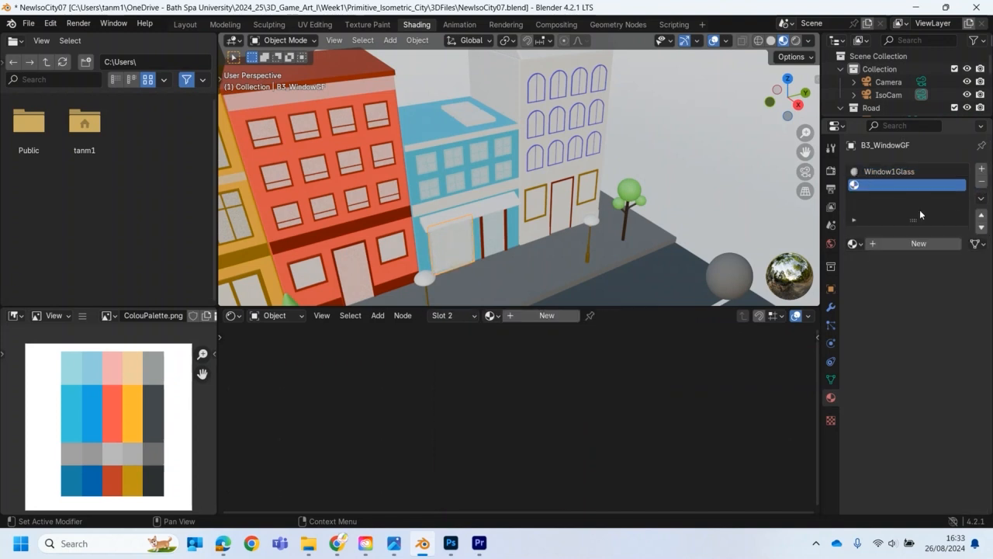
click(854, 243)
scroll(776, 342, up, 5)
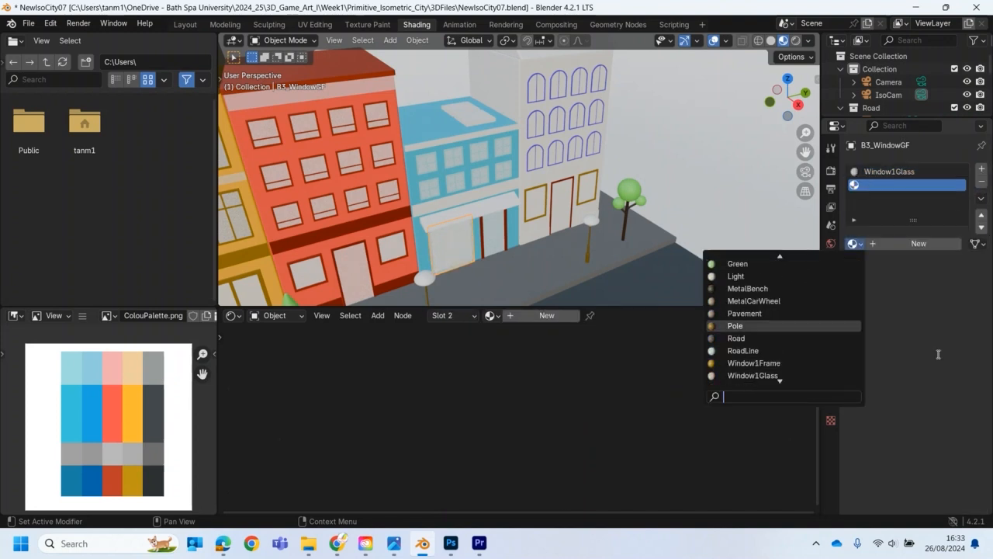
click(894, 245)
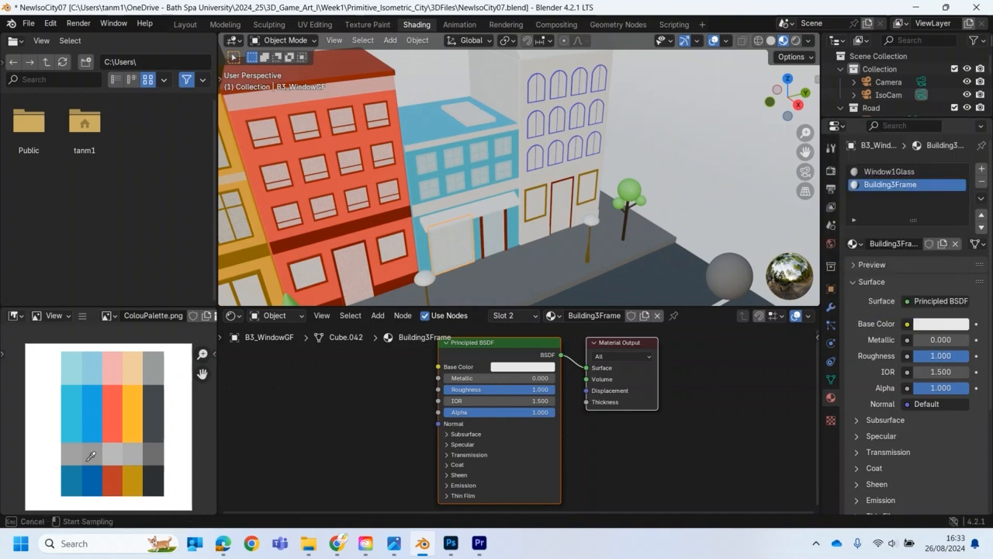
click(90, 472)
scroll(448, 254, up, 1)
- Assign Building3Frame to the frame and divider faces of the third building's ground-floor window
click(274, 41)
click(280, 71)
click(462, 281)
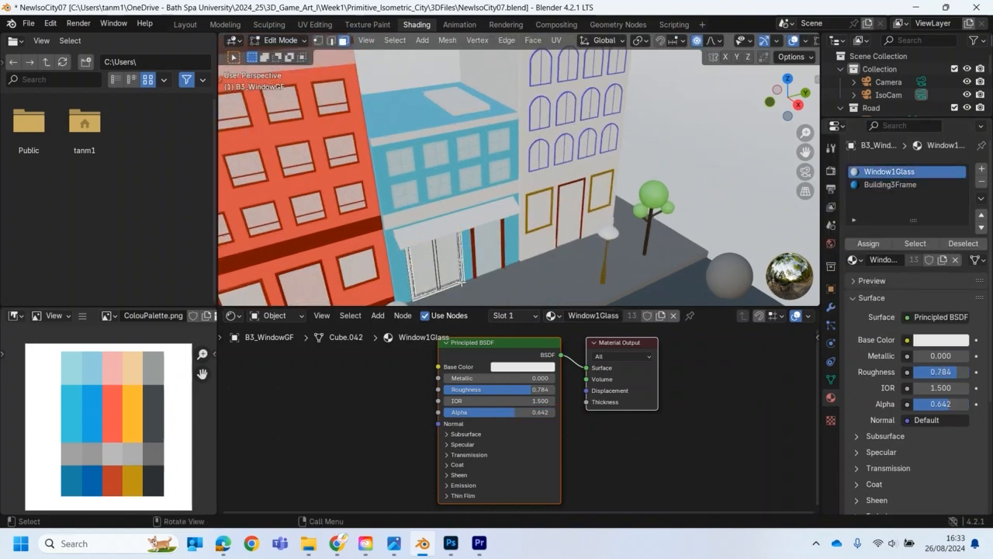
click(891, 185)
click(868, 243)
click(890, 172)
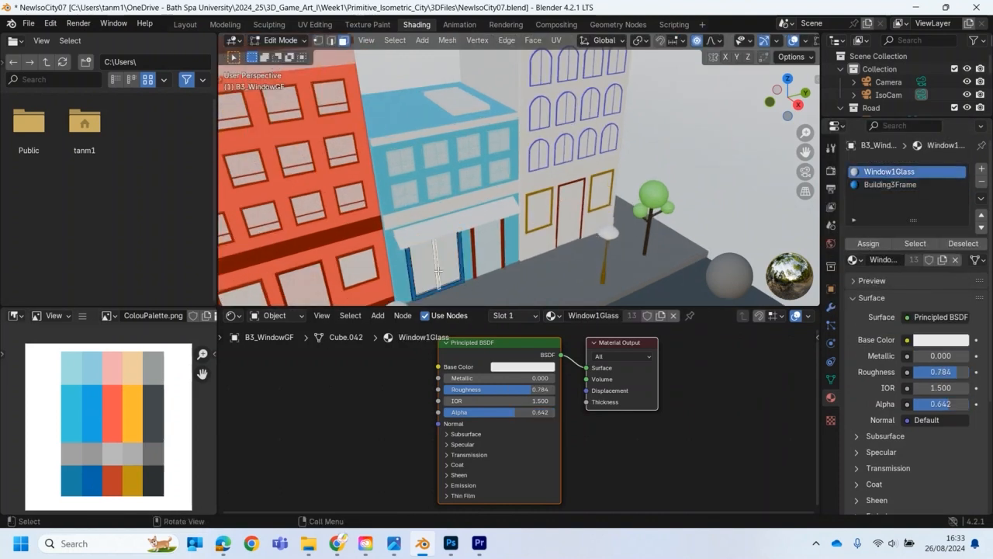
click(890, 185)
click(274, 42)
click(282, 57)
- Change the ground-floor window's Building3Frame base color to the palette's dark teal
click(502, 233)
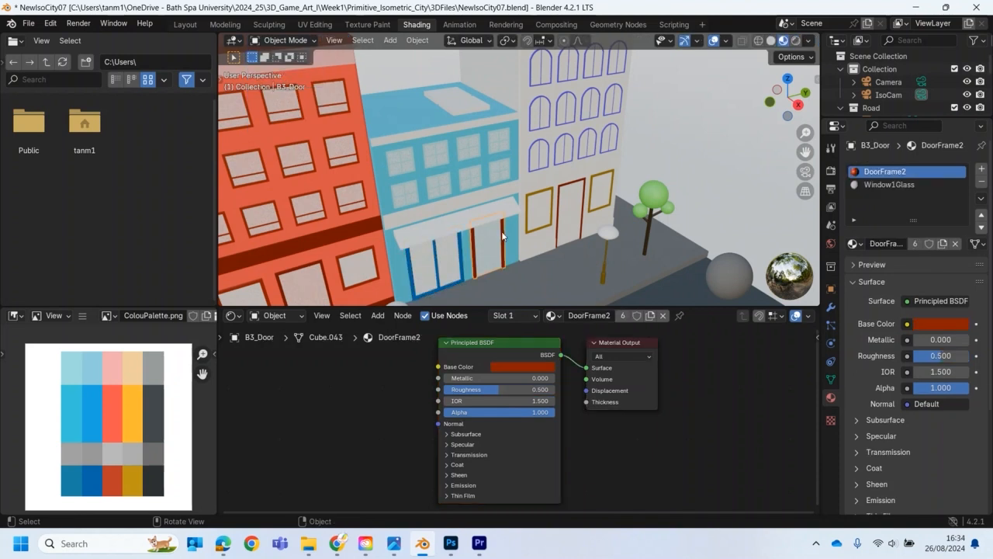
scroll(458, 187, up, 1)
middle_drag(428, 187, 419, 185)
click(426, 250)
click(940, 324)
click(960, 266)
click(71, 484)
- Replace the DoorFrame2 slot on the third building's door with the existing Building3Frame material
click(525, 224)
click(982, 182)
click(982, 169)
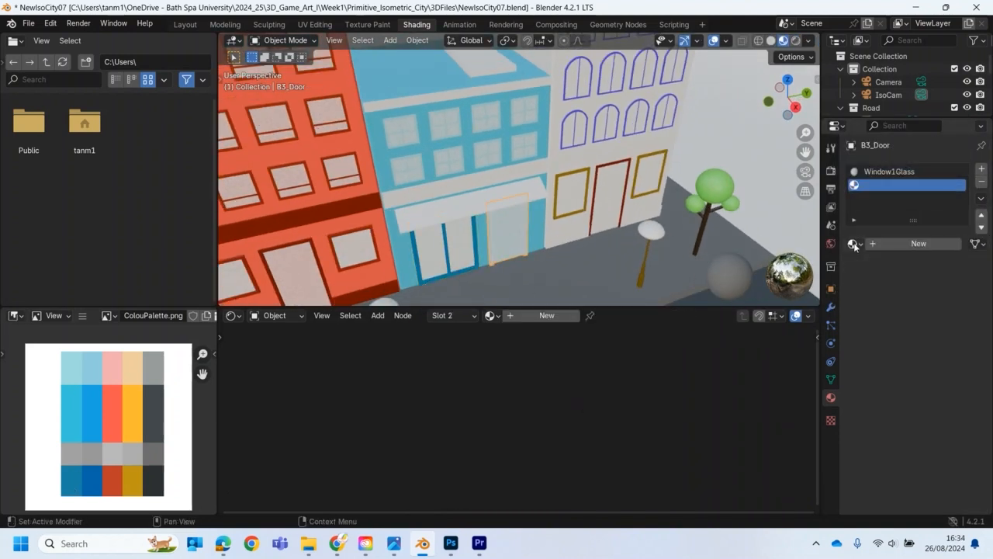
click(855, 243)
click(754, 338)
- Assign Building3Frame to the frame faces of the third building's door and return to object mode
click(282, 40)
click(282, 70)
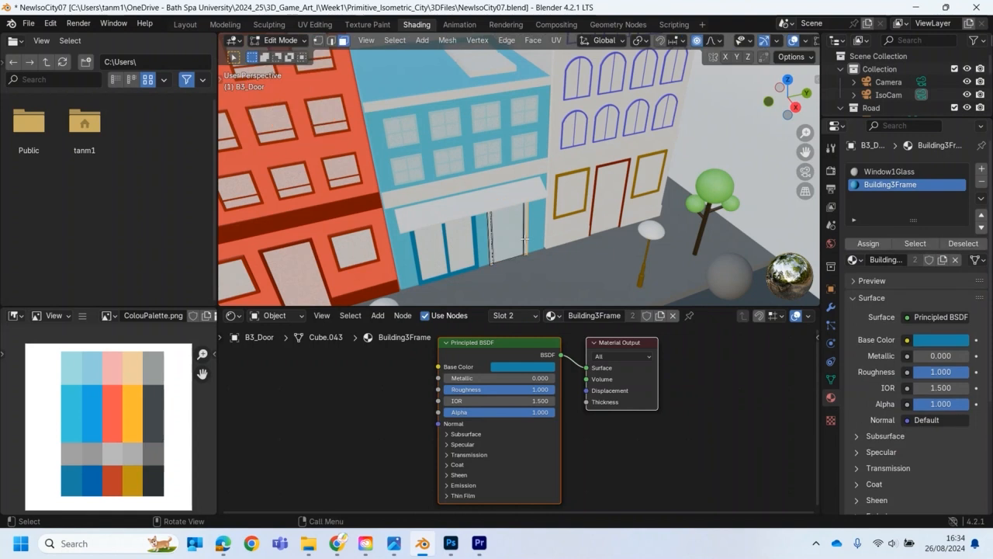
click(890, 172)
click(890, 184)
click(281, 40)
click(282, 57)
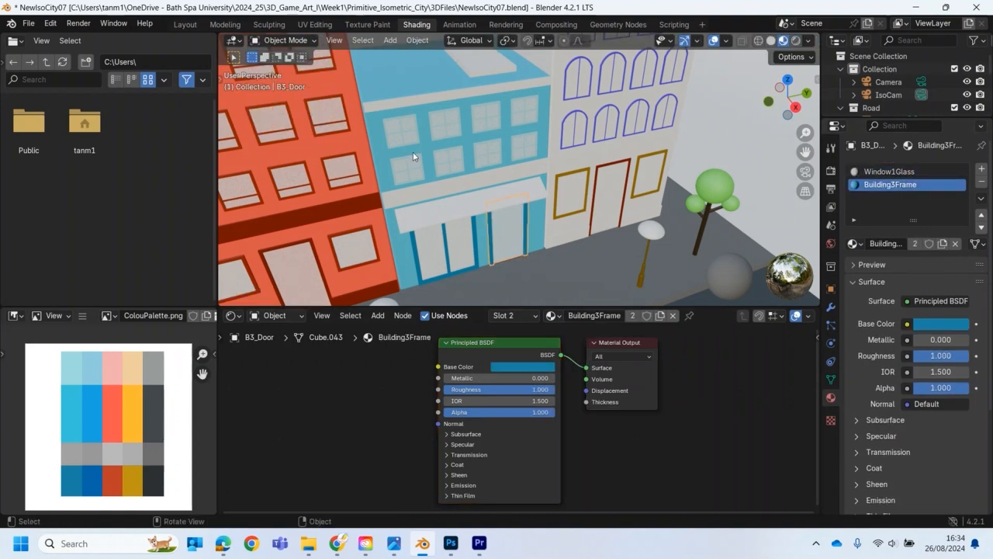
- Try the existing Building3Frame material on the third building's awning
click(463, 205)
click(854, 224)
scroll(792, 306, down, 12)
scroll(792, 306, down, 8)
scroll(792, 306, up, 15)
click(784, 303)
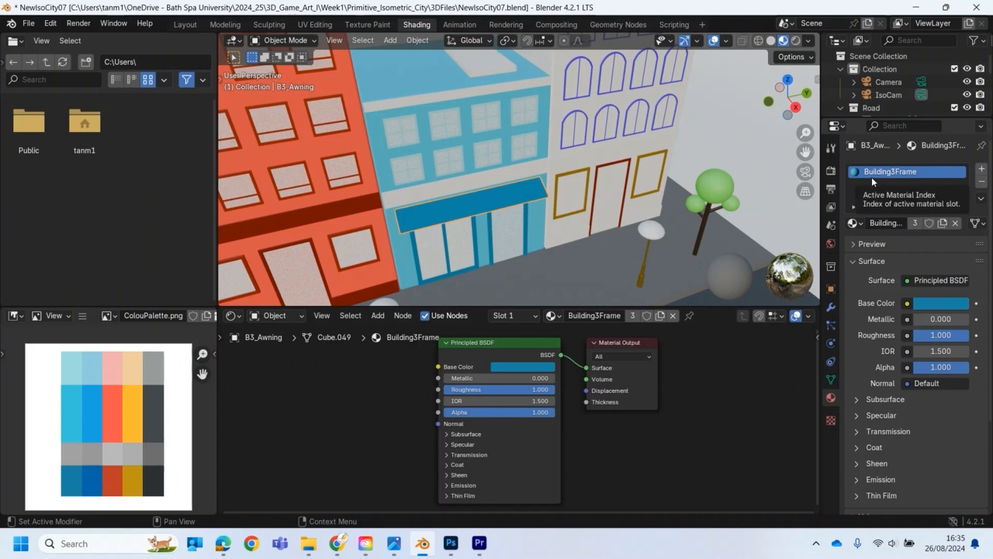
- Replace the awning's material with a new Building3LightFrame material using the palette's pale cyan base color
click(854, 224)
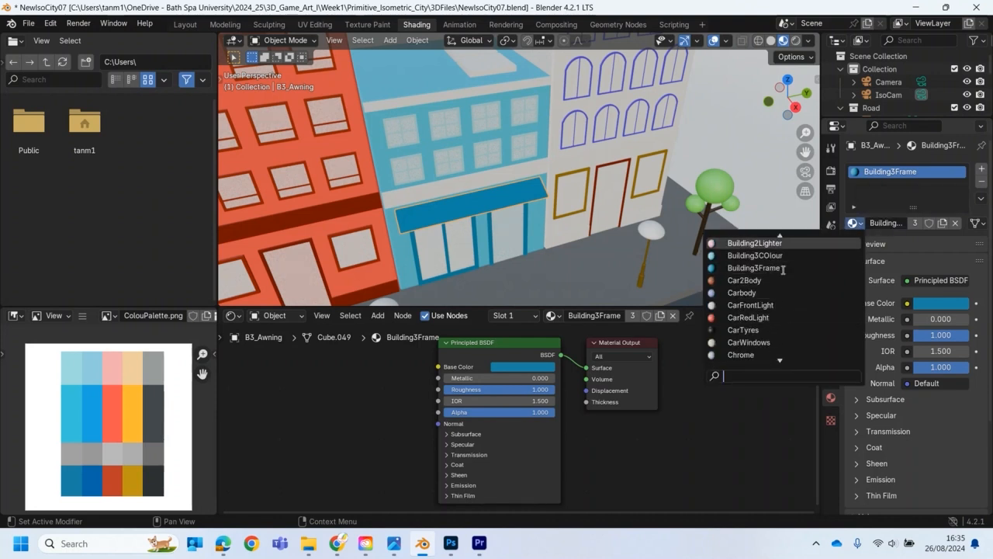
click(956, 222)
click(900, 223)
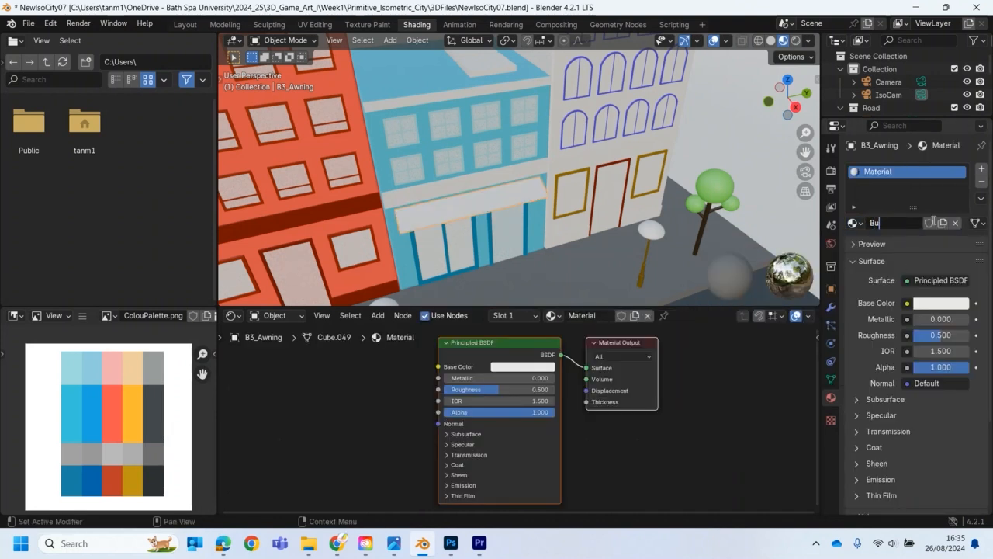
text(Building3LightFrame)
key(Return)
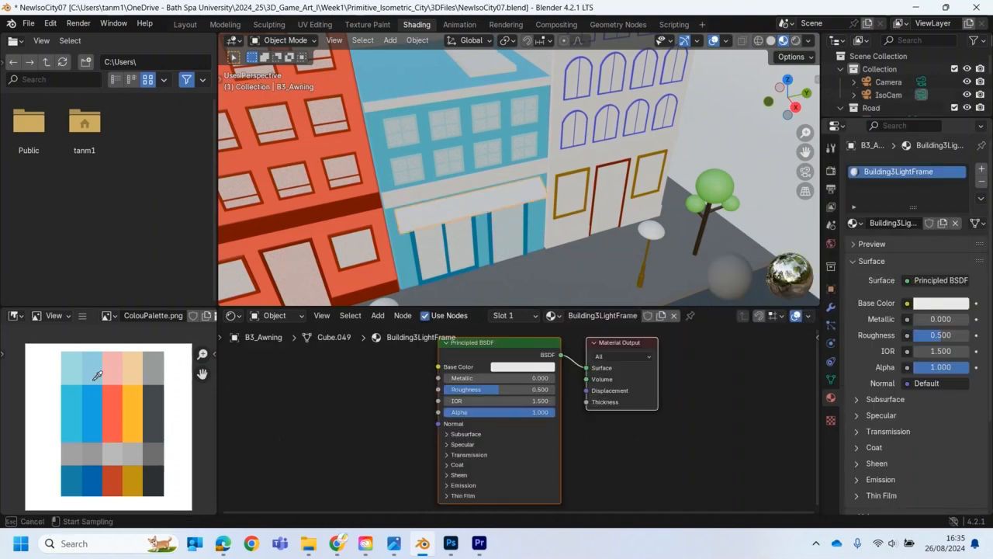
- Apply the existing Building3Frame material to the third building's B3_RooFPanel2 roof panel
middle_drag(423, 187, 442, 159)
click(474, 122)
click(854, 224)
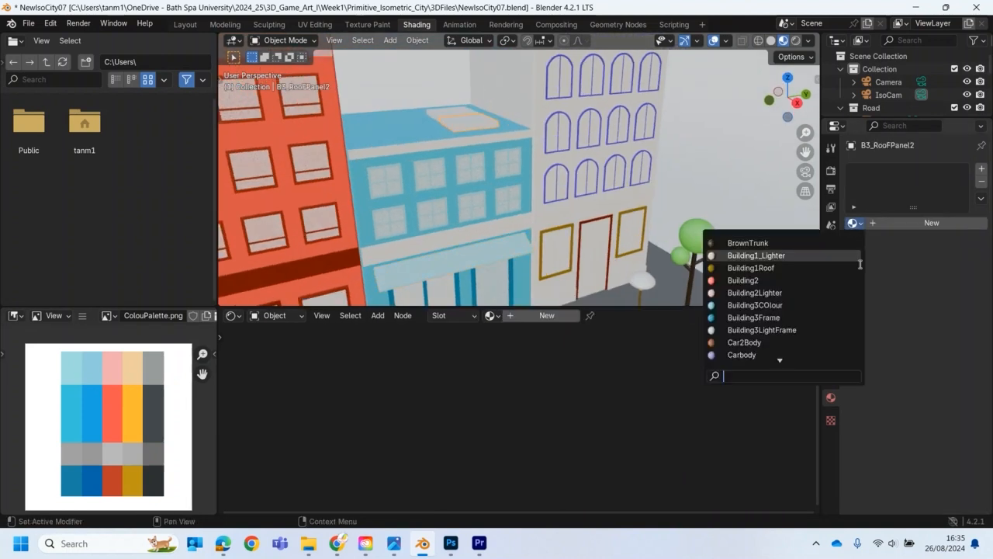
click(810, 319)
- Apply the existing Building3LightFrame material to the third building's B3_RoofPanel1 roof panel
click(443, 116)
click(855, 223)
scroll(771, 320, down, 5)
scroll(771, 320, up, 1)
scroll(770, 318, up, 5)
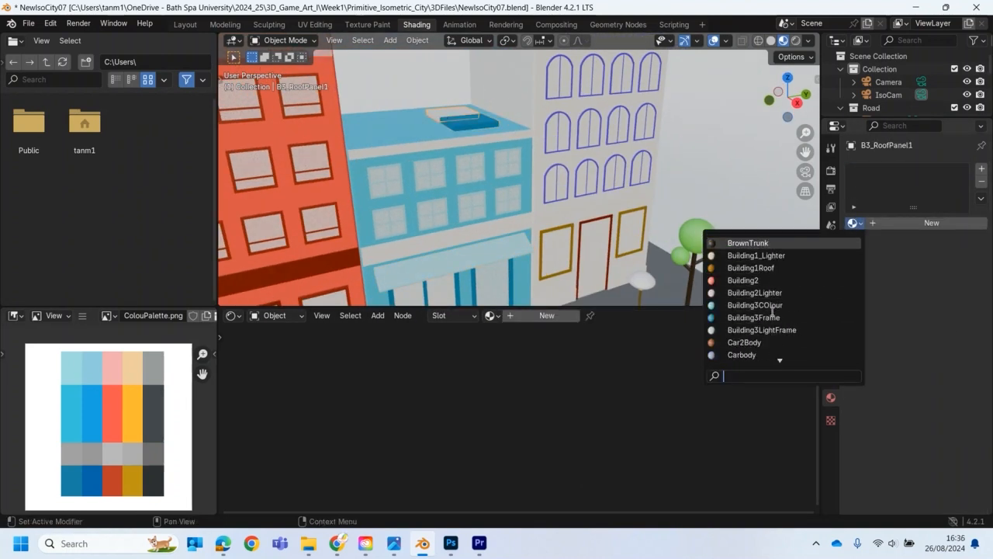
click(768, 329)
- Apply the existing Building3LightFrame material to the band along the third building's roof edge
scroll(676, 207, down, 2)
click(459, 157)
click(854, 223)
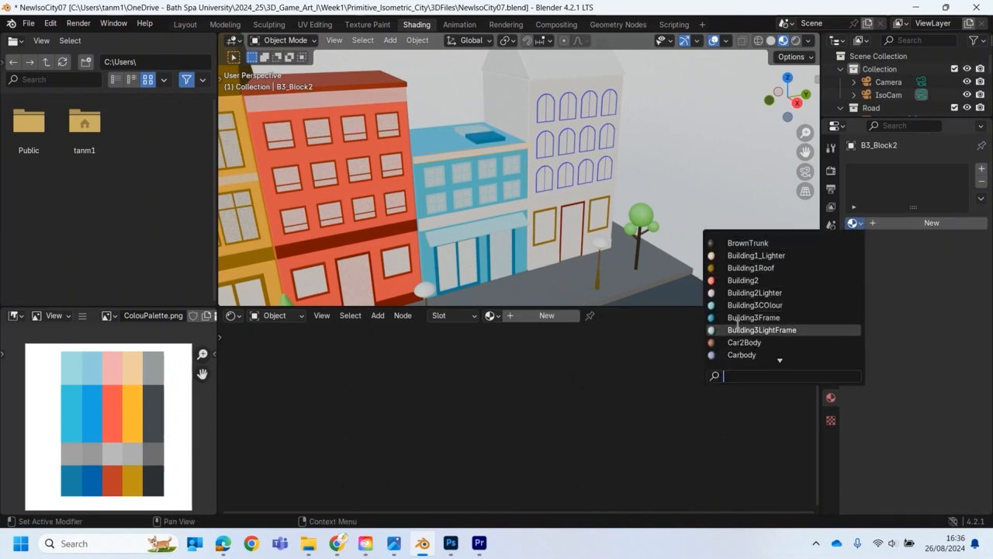
click(740, 329)
- Add Building3Frame to the third building's upper windows and remove their WindowFrame3 material slot
click(461, 208)
click(464, 197)
click(982, 168)
click(855, 243)
click(753, 326)
click(931, 172)
click(982, 183)
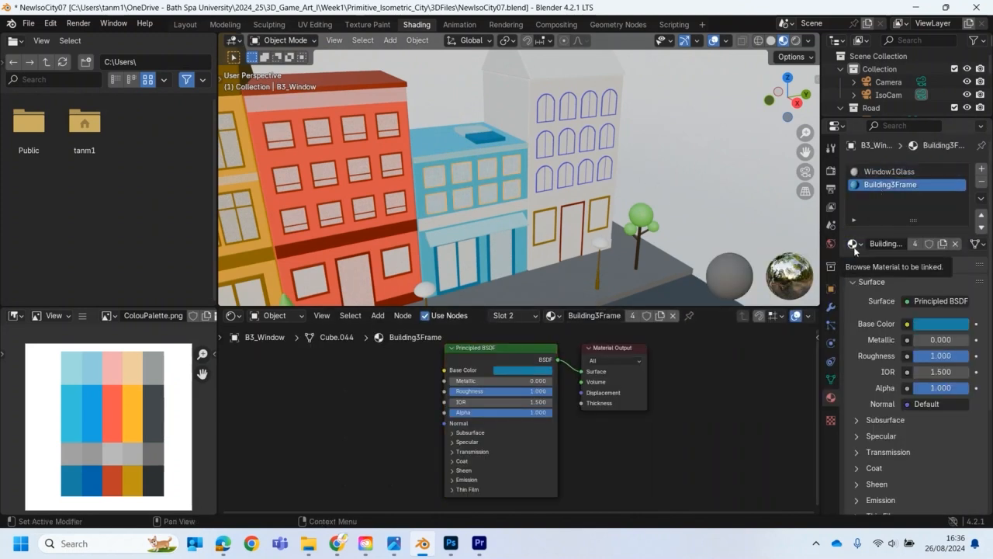
- Select the linked frame faces of the third building's upper windows and assign Building3Frame to them
click(854, 244)
click(273, 42)
click(274, 70)
click(864, 243)
key(ctrl+z)
click(508, 186)
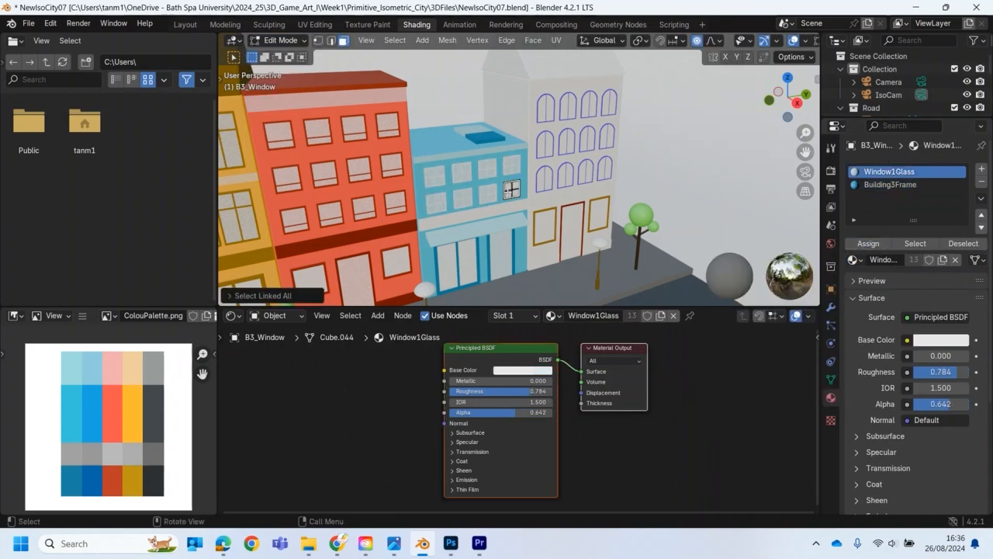
scroll(512, 190, up, 4)
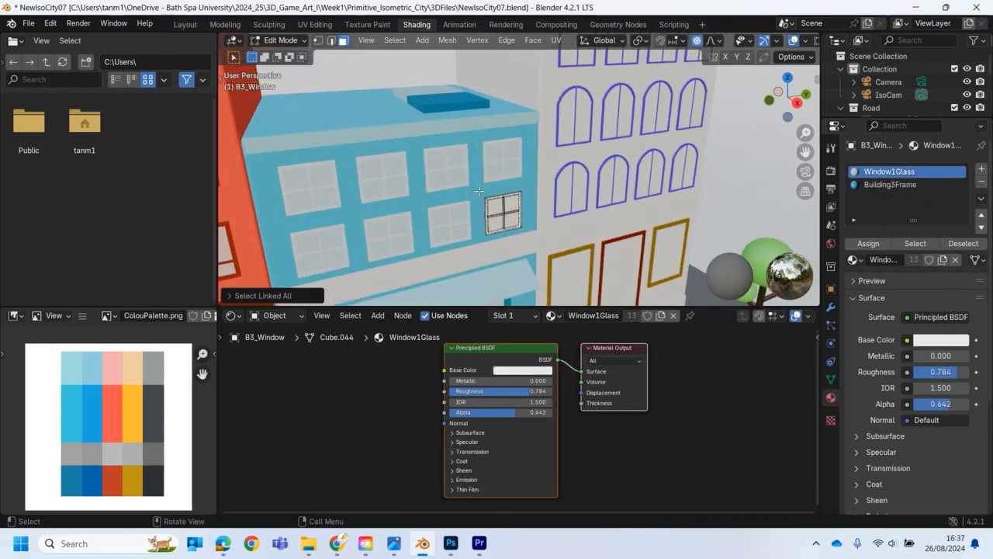
key(ctrl+l)
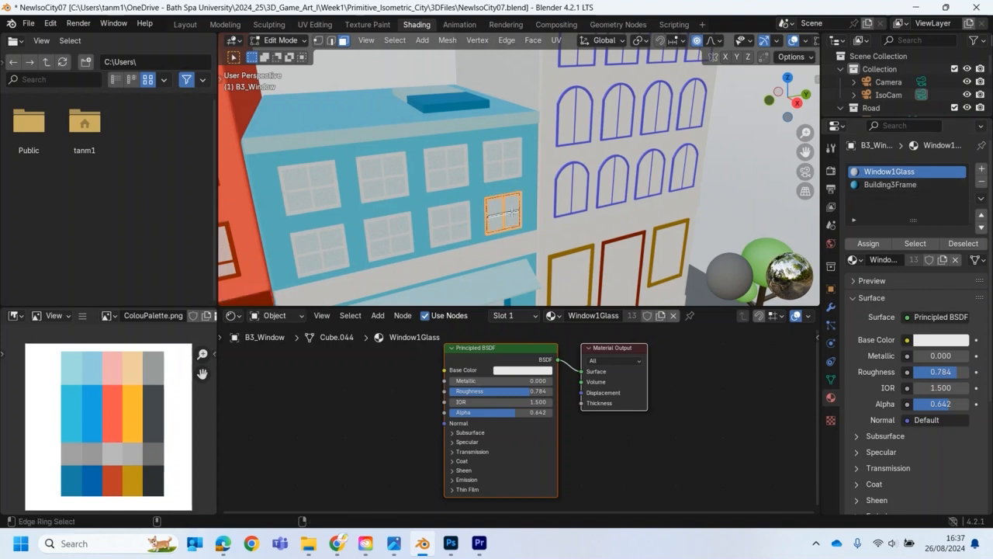
click(870, 188)
- Return to object mode and review the third building's colours in rendered shading through the scene camera
scroll(789, 91, down, 8)
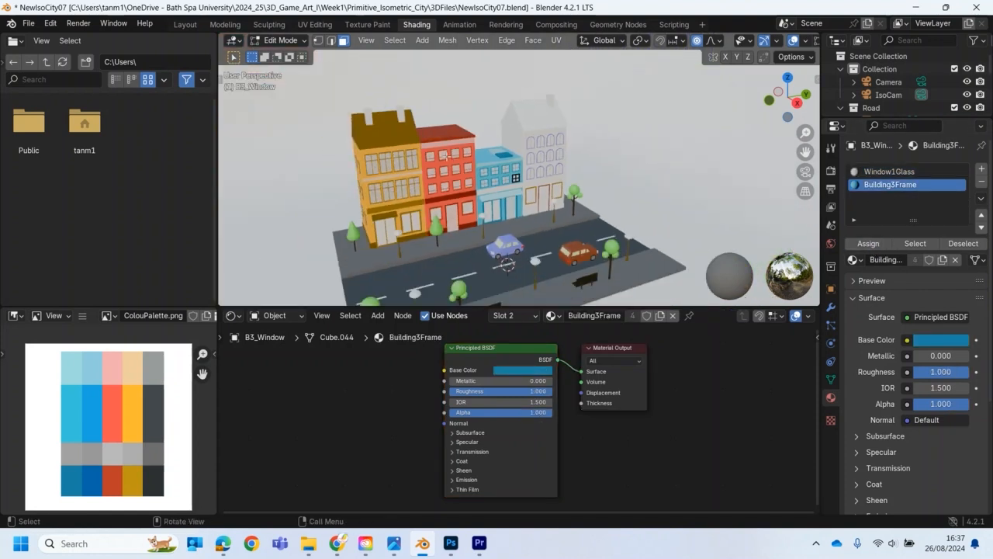
key(KP_0)
key(Tab)
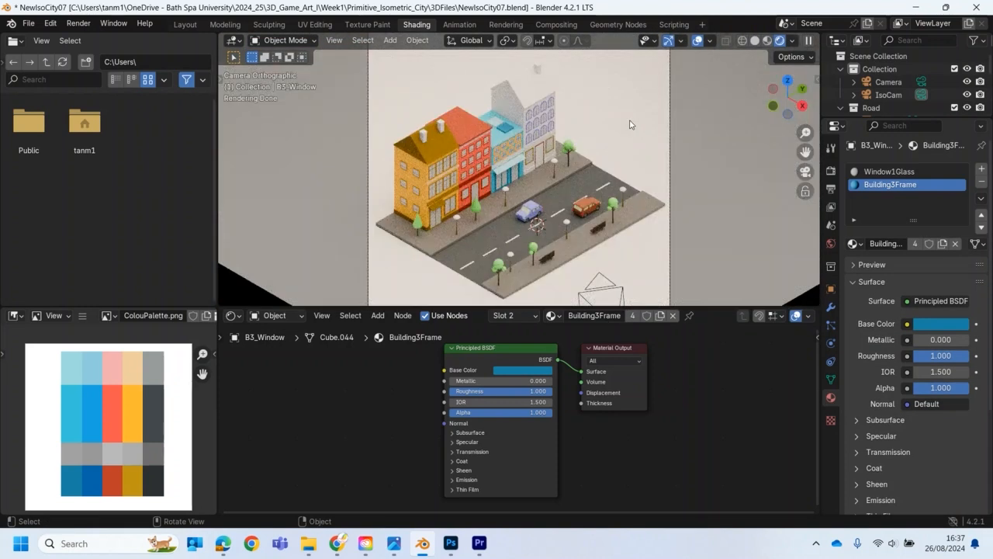
- Create a Building4 material on the fourth building's walls with roughness 1 and the palette's bright blue base color
mouse_move(605, 160)
middle_down()
mouse_move(595, 169)
mouse_move(525, 161)
mouse_move(547, 93)
middle_up()
click(768, 40)
scroll(588, 147, up, 4)
scroll(588, 147, up, 6)
click(503, 182)
click(915, 223)
double_click(894, 224)
text(Bu)
click(941, 303)
click(957, 242)
click(93, 411)
- Change the Building4 base color on the fourth building to the palette's dark blue
scroll(463, 192, down, 4)
middle_drag(463, 192, 478, 222)
scroll(369, 215, up, 4)
scroll(454, 184, up, 5)
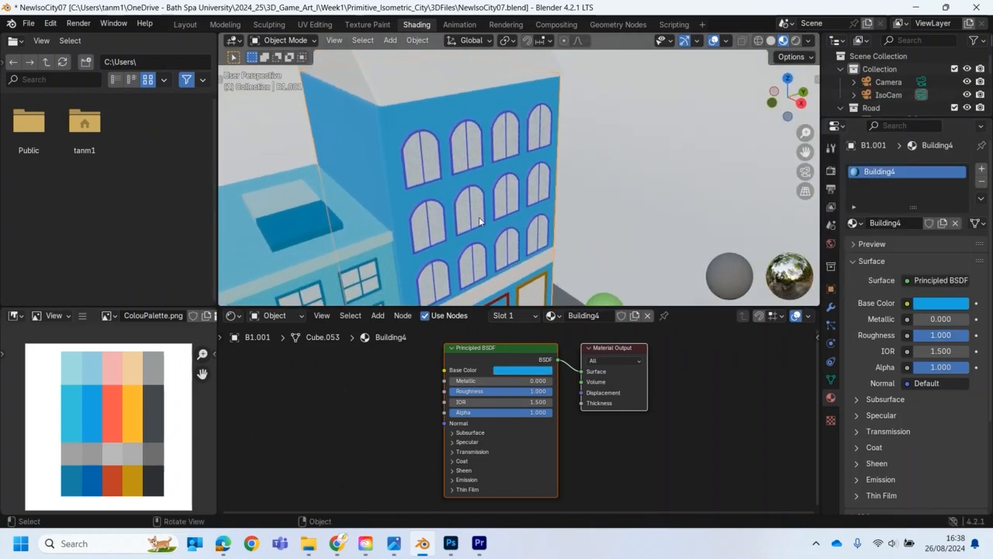
click(940, 304)
click(956, 242)
click(93, 479)
- Set the windowFrame4 base color on the fourth building's arched windows to the palette's bright blue and raise its roughness to the maximum
click(390, 124)
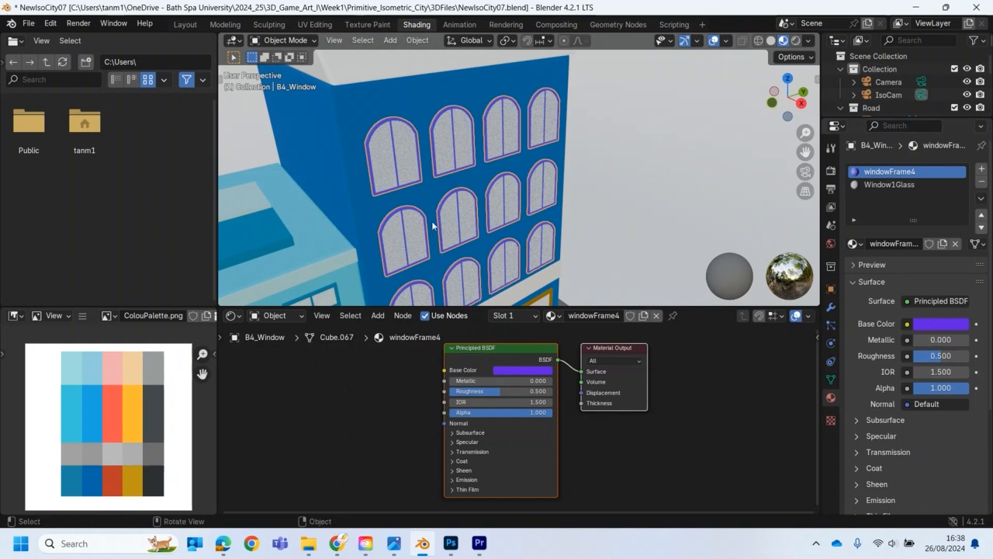
click(944, 326)
click(959, 243)
click(94, 418)
drag(927, 355, 971, 359)
- Create a Building4Roof material on the fourth building's roof with the palette's dark blue, and darken it slightly
scroll(451, 81, down, 2)
click(451, 81)
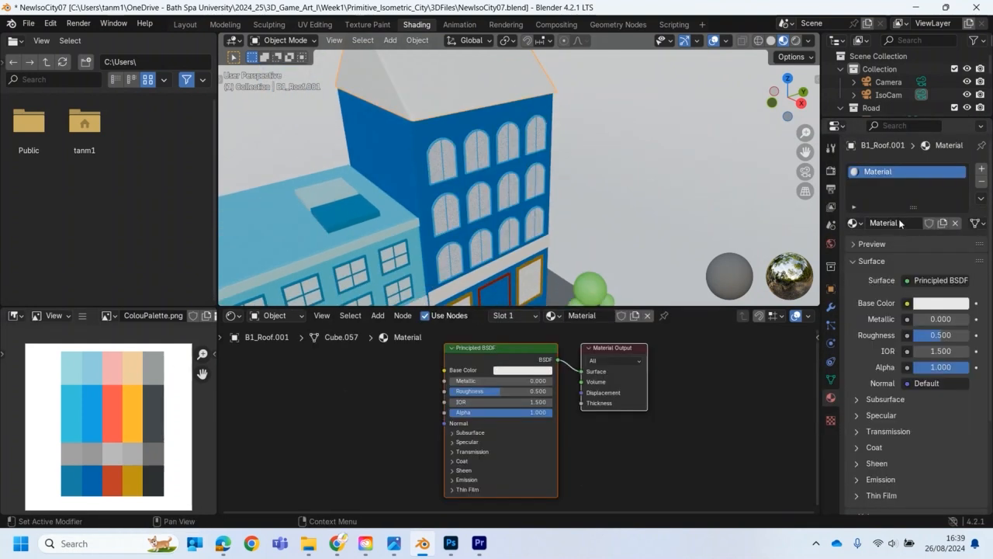
click(929, 306)
click(956, 245)
click(96, 485)
click(940, 303)
drag(959, 139, 960, 149)
- Remove the red frame material slot from the fourth building's front door
scroll(481, 186, down, 6)
middle_drag(481, 186, 466, 258)
scroll(467, 326, up, 1)
scroll(465, 258, up, 5)
shift+middle_drag(414, 204, 436, 255)
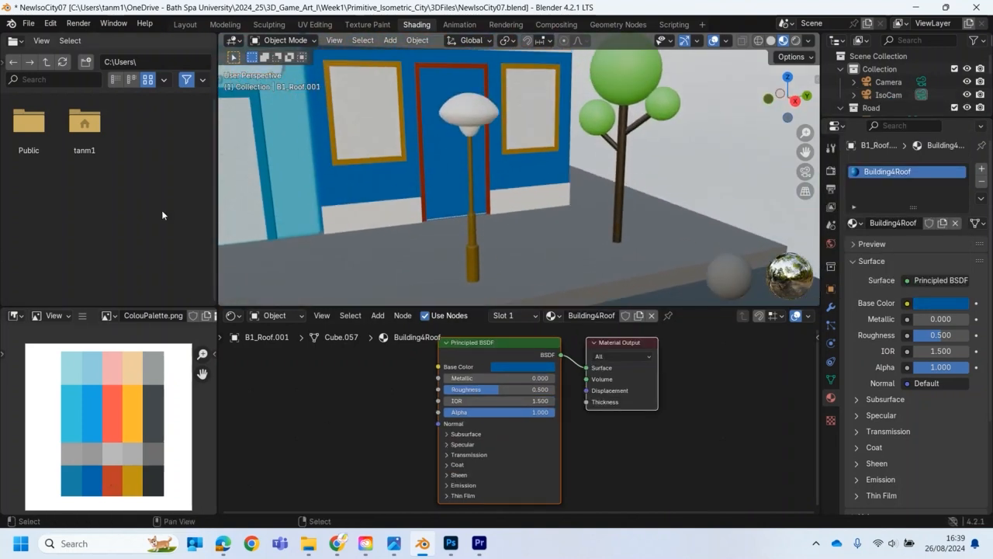
click(422, 233)
click(982, 181)
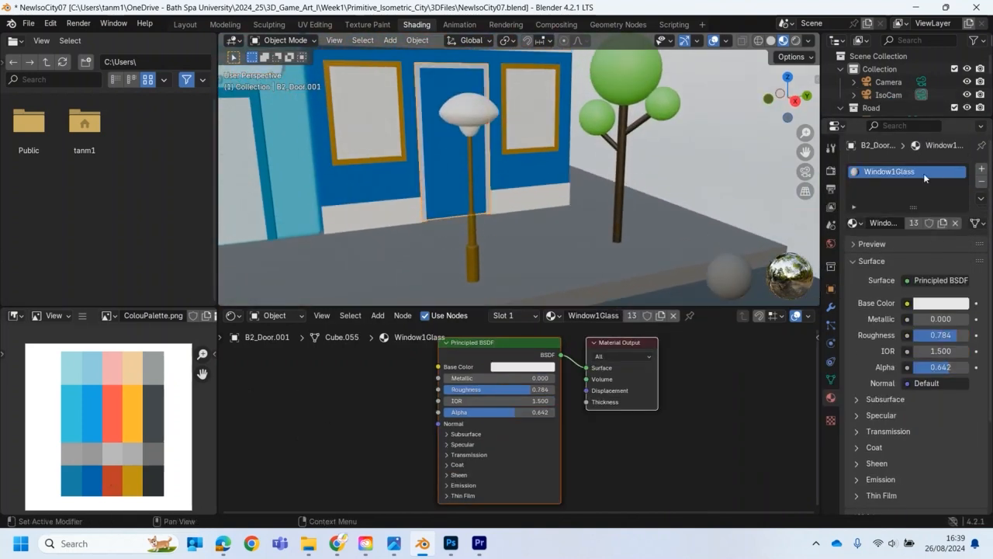
- Add a second material slot to the fourth building's door and create a new material named Building4DoorFrame in it
click(982, 169)
click(854, 243)
scroll(780, 342, down, 15)
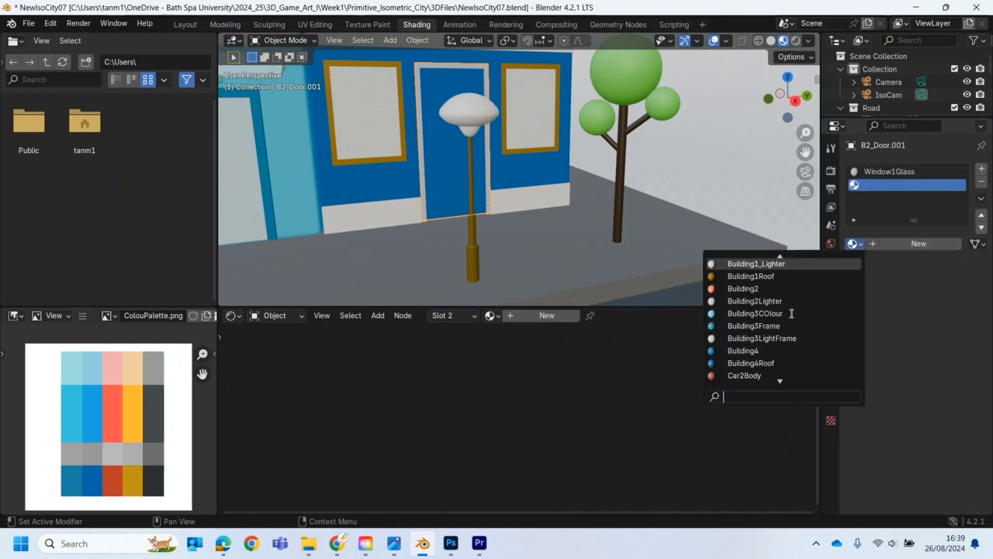
scroll(776, 331, down, 20)
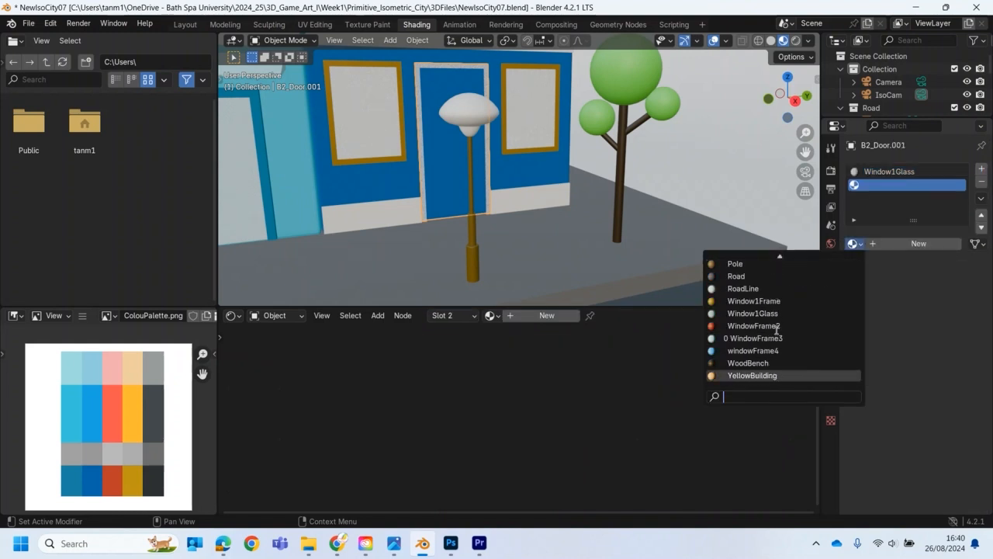
scroll(775, 330, up, 20)
scroll(775, 330, up, 3)
scroll(772, 327, down, 20)
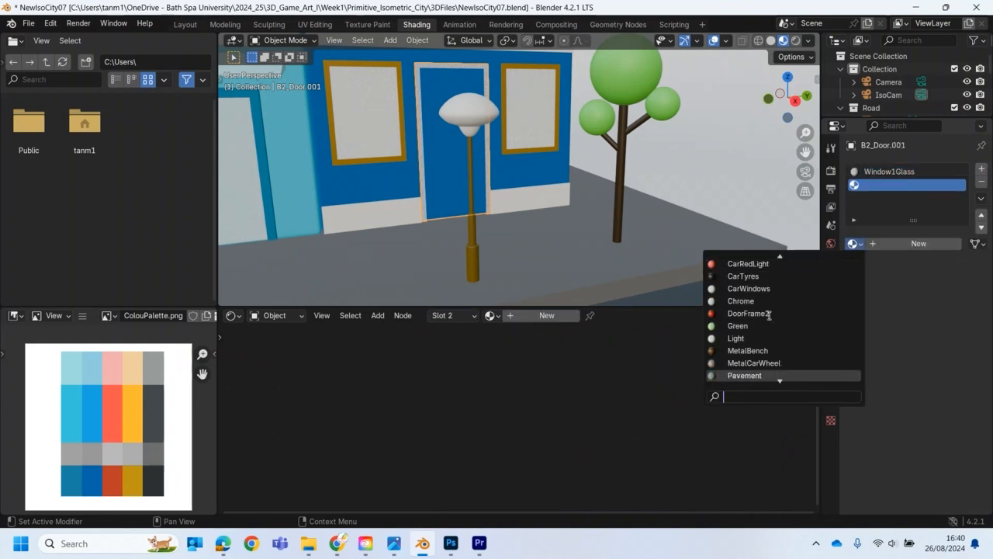
scroll(763, 316, up, 17)
scroll(757, 310, up, 4)
click(891, 244)
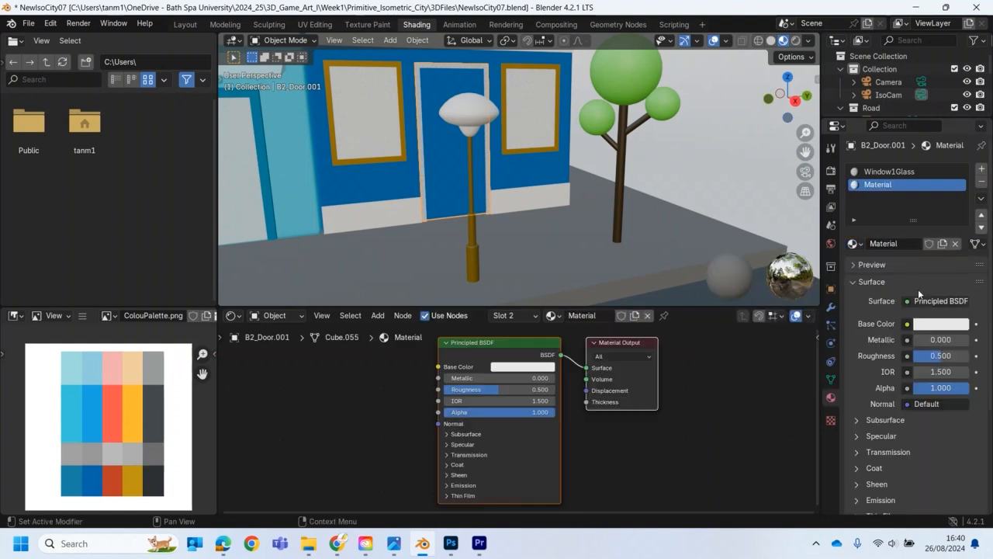
text(Building4DoorFrame)
key(Return)
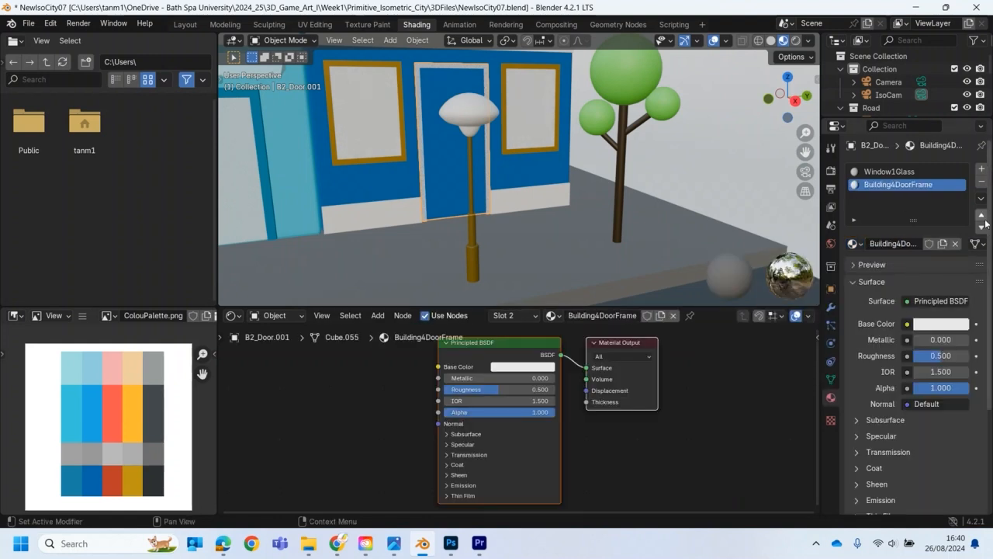
- Set the Building4DoorFrame roughness to 1 and sample the palette's dark blue as its base color
drag(936, 355, 984, 355)
click(948, 325)
click(956, 267)
click(111, 479)
click(942, 325)
click(956, 267)
click(91, 479)
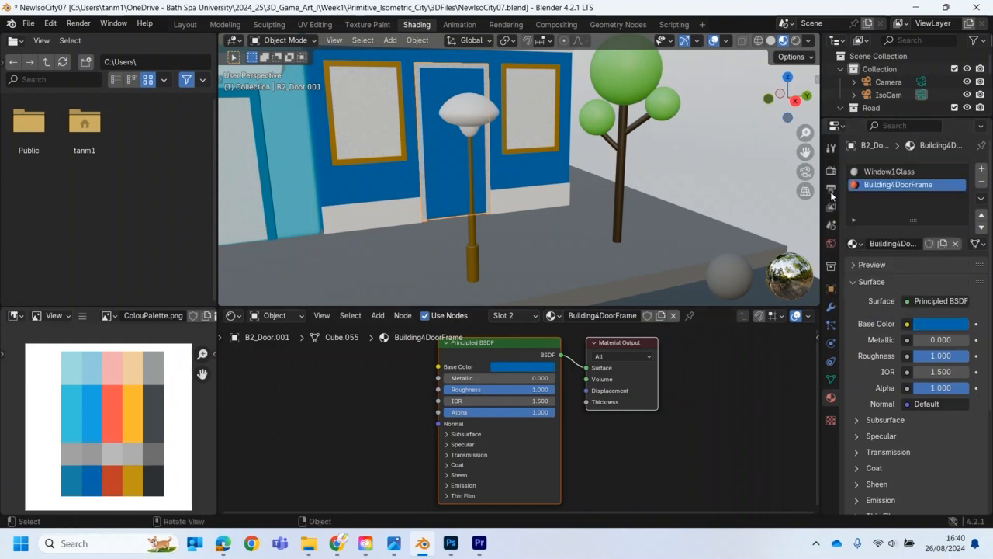
- Assign Building4DoorFrame to the frame faces of the fourth building's door and return to Object Mode
click(283, 40)
click(273, 53)
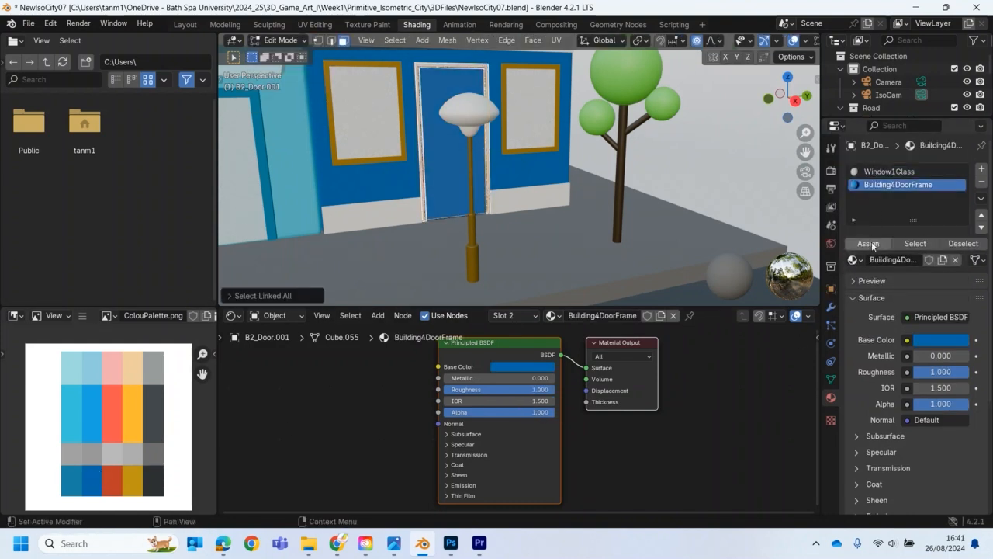
click(265, 41)
click(273, 54)
- Replace the yellow frame material slot on the fourth building's ground-floor windows with Building4DoorFrame
click(552, 149)
click(929, 171)
click(982, 181)
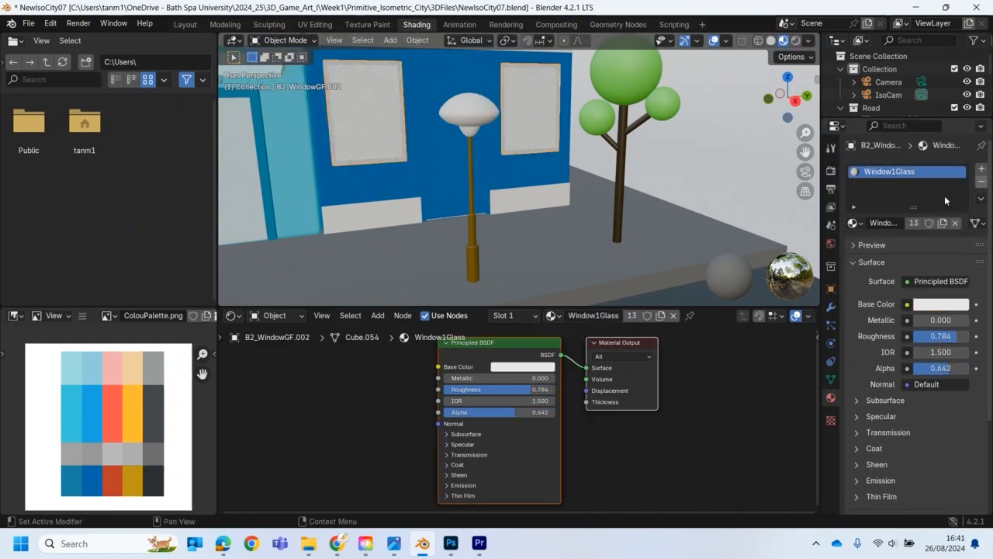
click(982, 169)
click(855, 244)
click(808, 338)
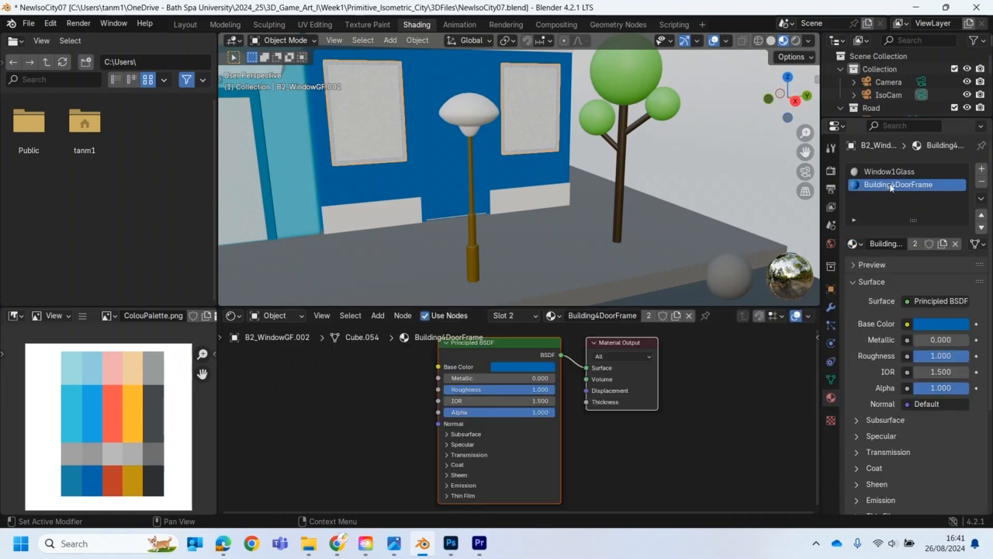
- Assign Building4DoorFrame to the linked frame faces of the ground-floor windows and show the viewport in rendered shading
click(257, 42)
click(277, 70)
click(512, 150)
key(ctrl+l)
click(883, 186)
click(868, 244)
middle_drag(424, 171, 416, 166)
shift+middle_drag(416, 166, 450, 196)
scroll(807, 40, down, 4)
click(816, 40)
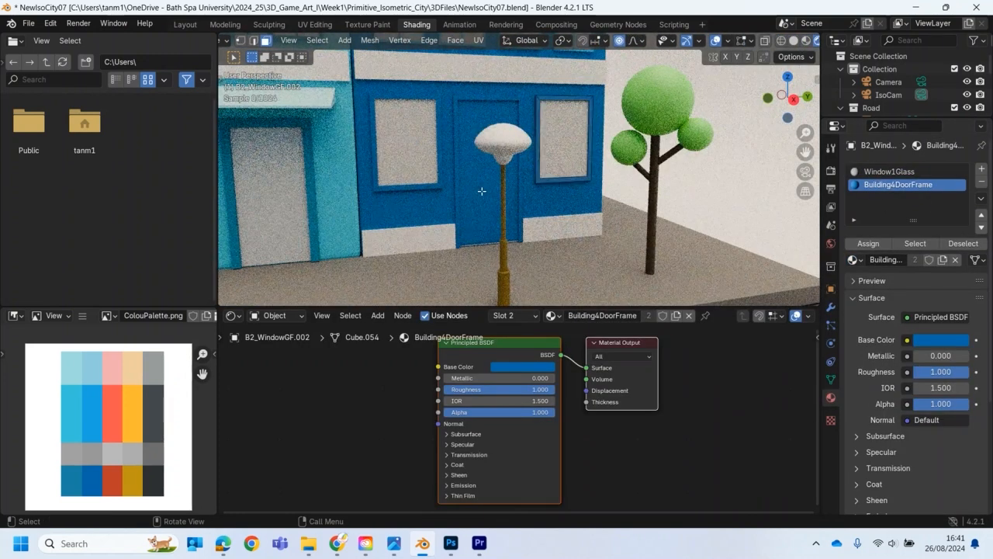
- Assign the Window1Glass material to the panel faces of the fourth building's door
scroll(287, 40, up, 4)
click(287, 40)
click(289, 56)
click(478, 172)
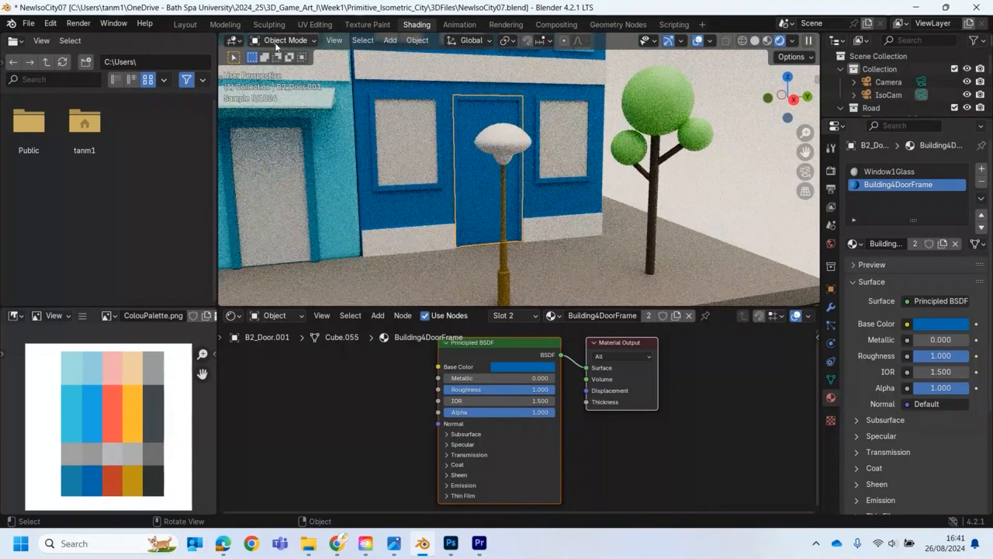
click(283, 40)
click(287, 70)
click(478, 172)
click(281, 40)
click(287, 56)
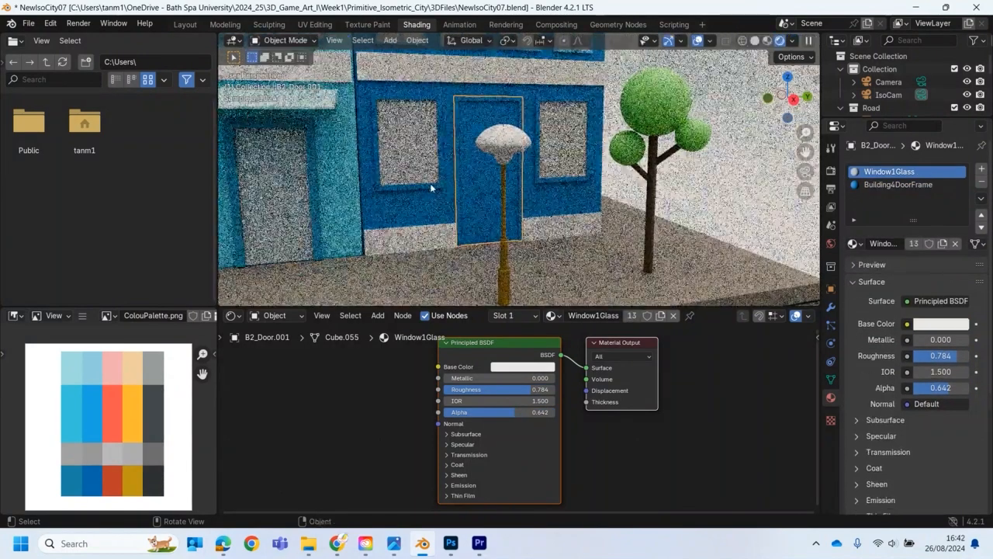
- Switch to material preview shading and move the fourth building's door slightly outward from the wall along X
click(784, 41)
middle_drag(529, 202, 683, 261)
click(446, 162)
key(shift+space)
key(g)
click(475, 180)
drag(509, 199, 514, 200)
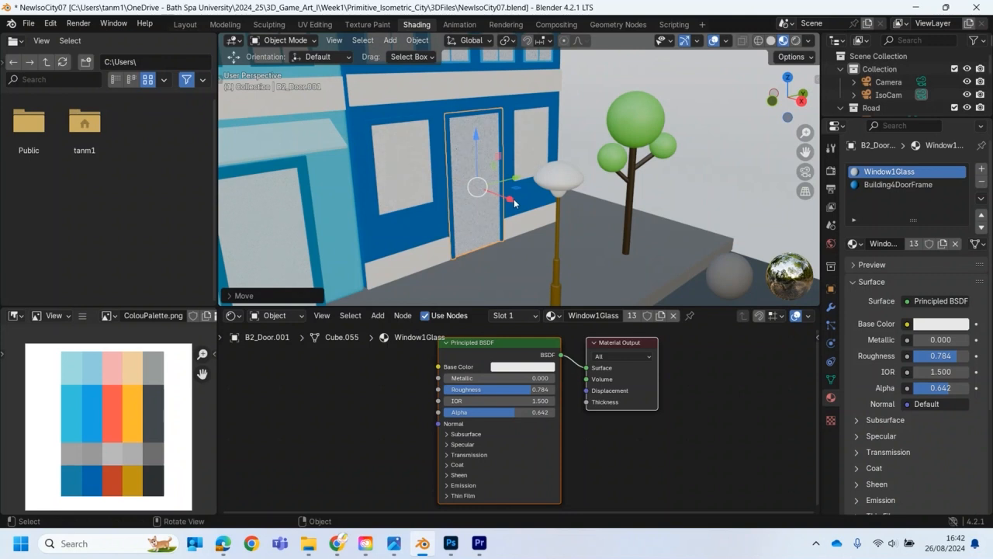
- Look at the whole city through the camera with rendered shading
scroll(465, 186, down, 5)
scroll(439, 175, down, 2)
middle_drag(445, 173, 410, 174)
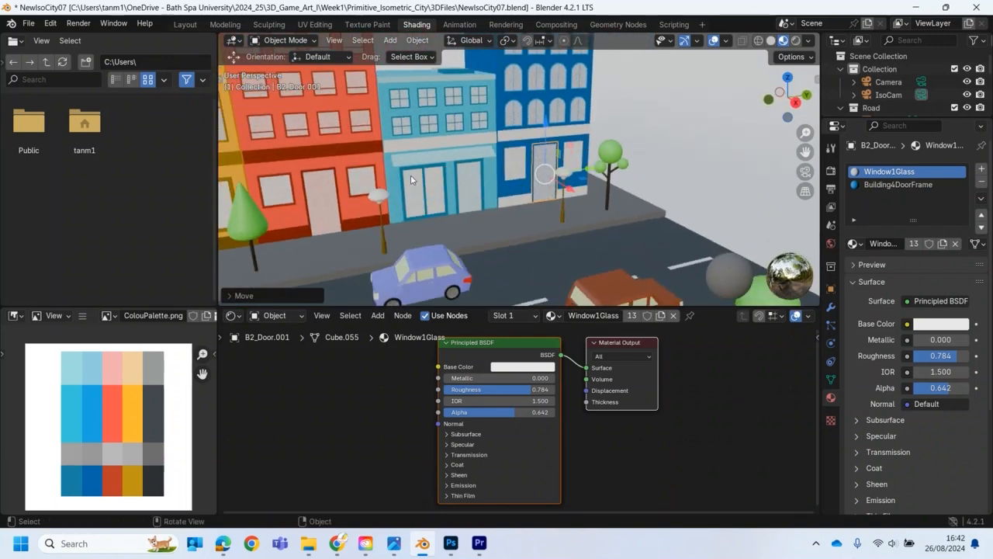
key(KP_0)
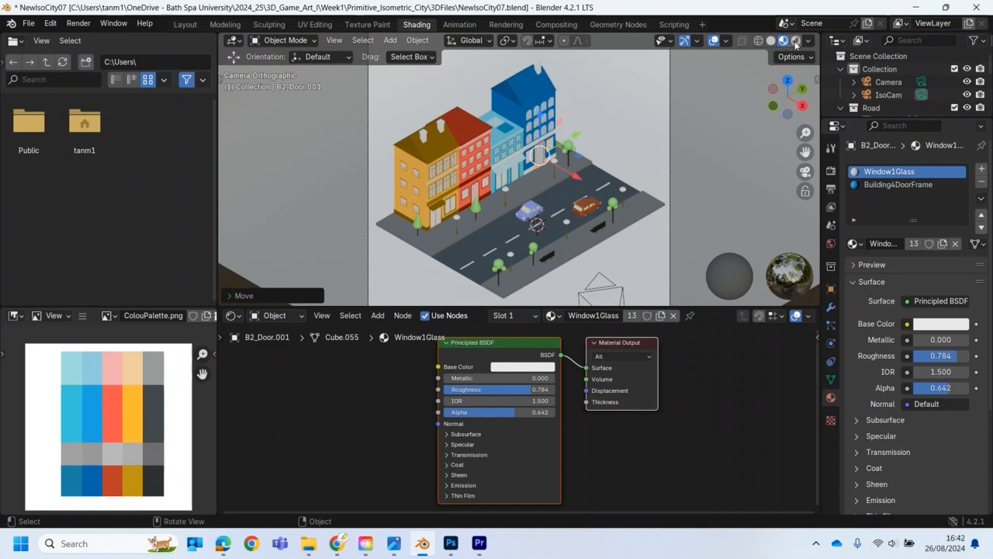
click(795, 40)
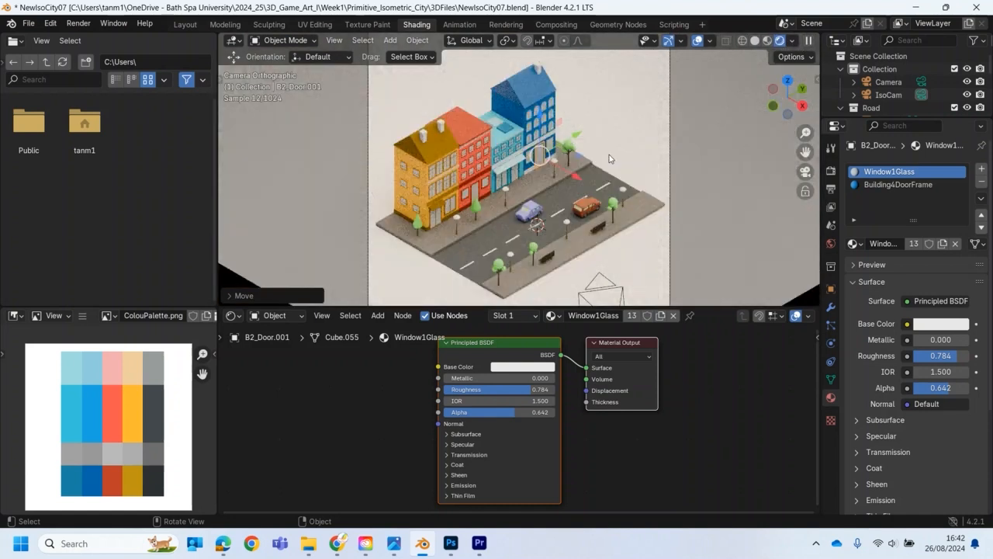
- Apply the existing Building4Roof material to the horizontal ledge above the fourth building's ground floor
click(601, 105)
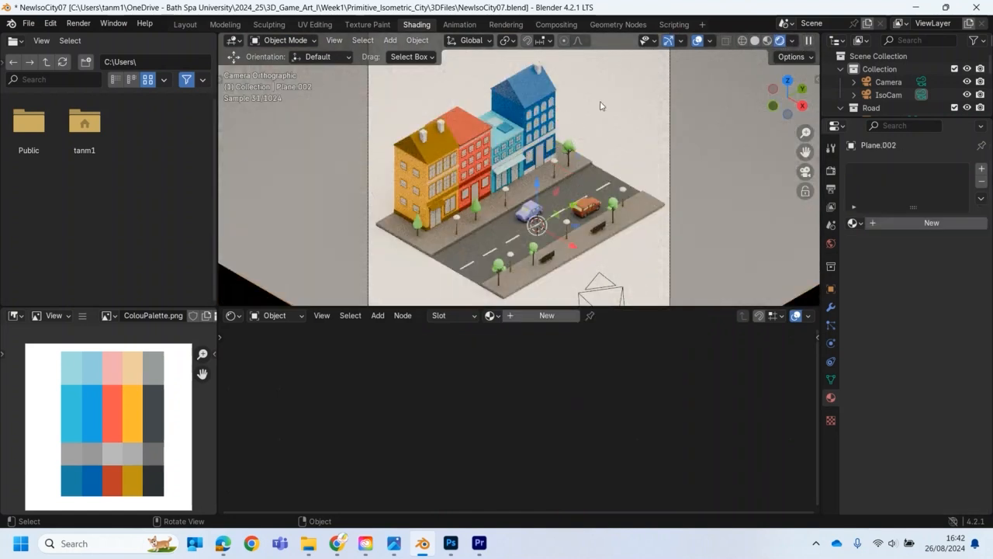
click(547, 142)
click(548, 143)
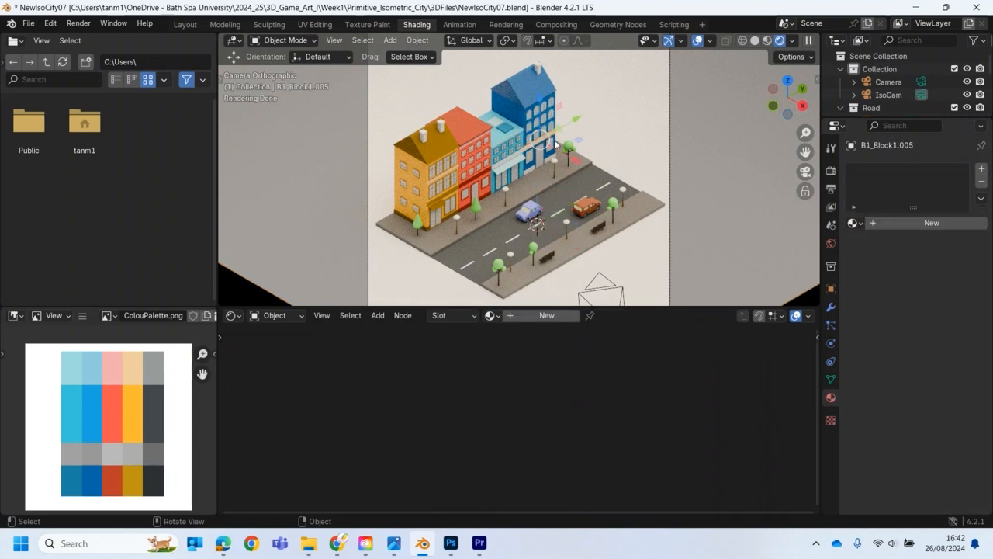
click(855, 224)
scroll(801, 320, down, 8)
scroll(802, 321, down, 4)
scroll(801, 318, up, 9)
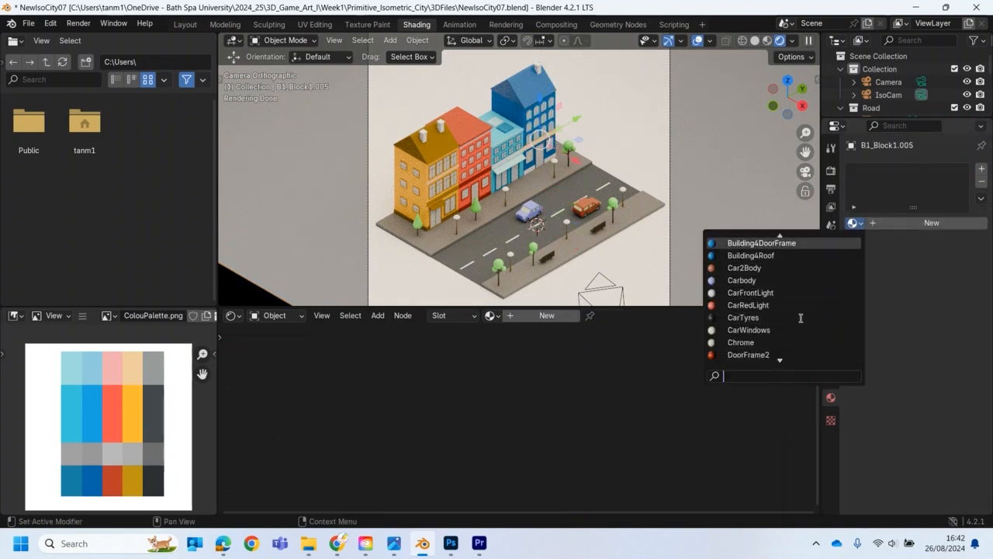
click(757, 255)
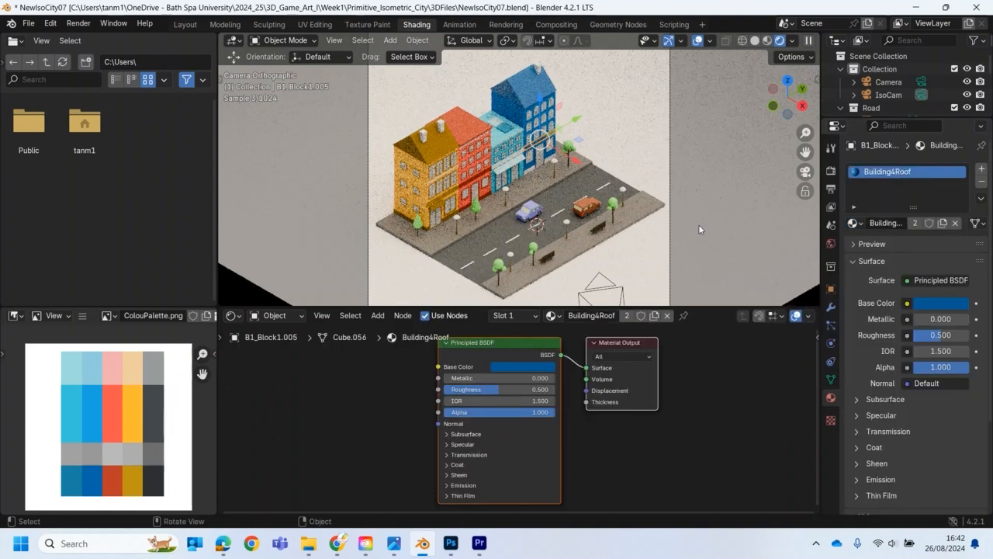
- Try the Building4Roof material on the fourth building's walls and undo the change
click(528, 174)
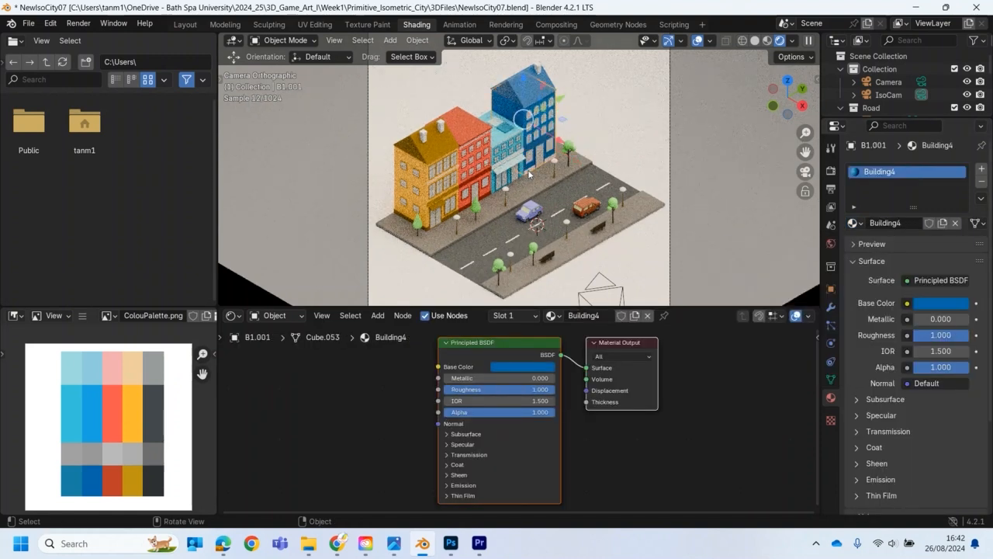
click(854, 223)
scroll(786, 333, down, 3)
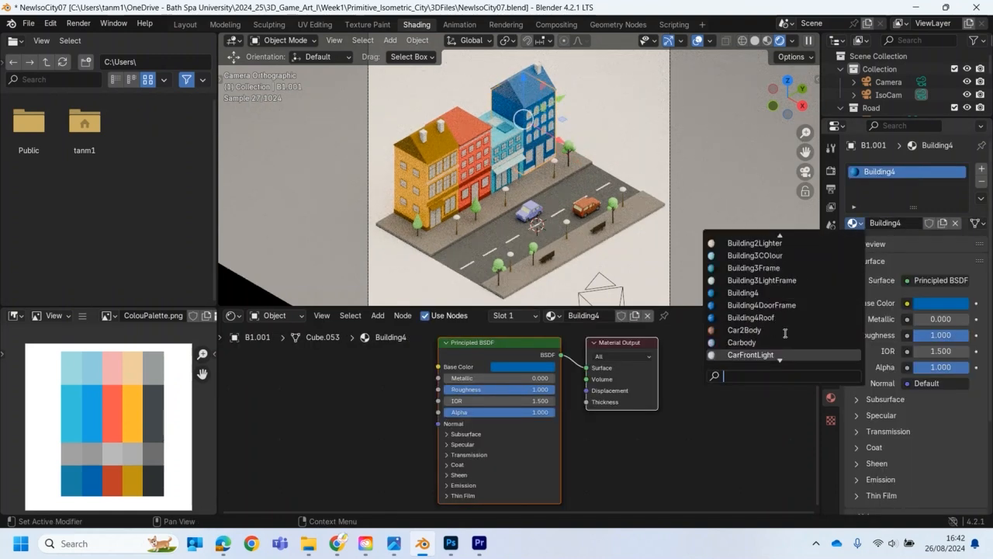
scroll(786, 334, down, 9)
scroll(784, 334, down, 6)
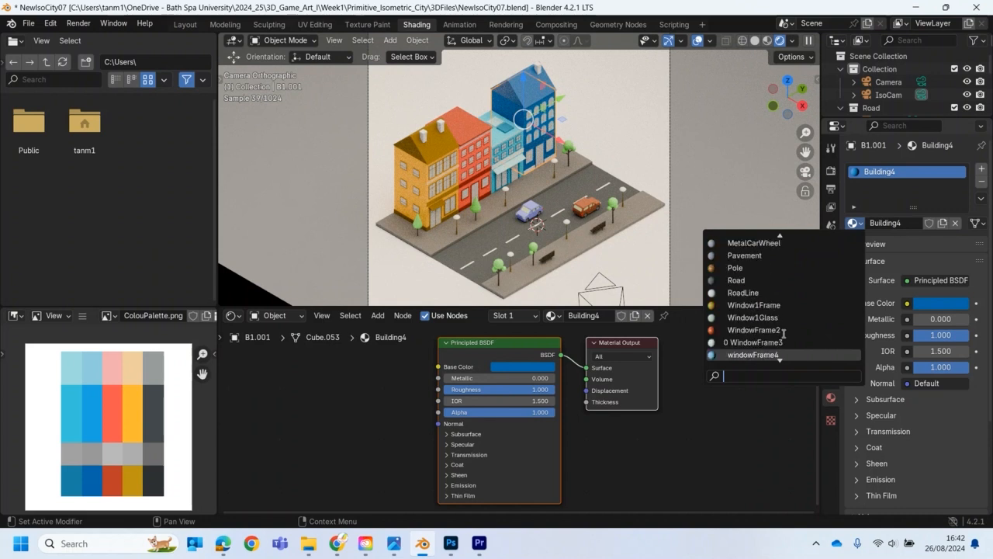
scroll(774, 332, up, 10)
scroll(775, 332, up, 4)
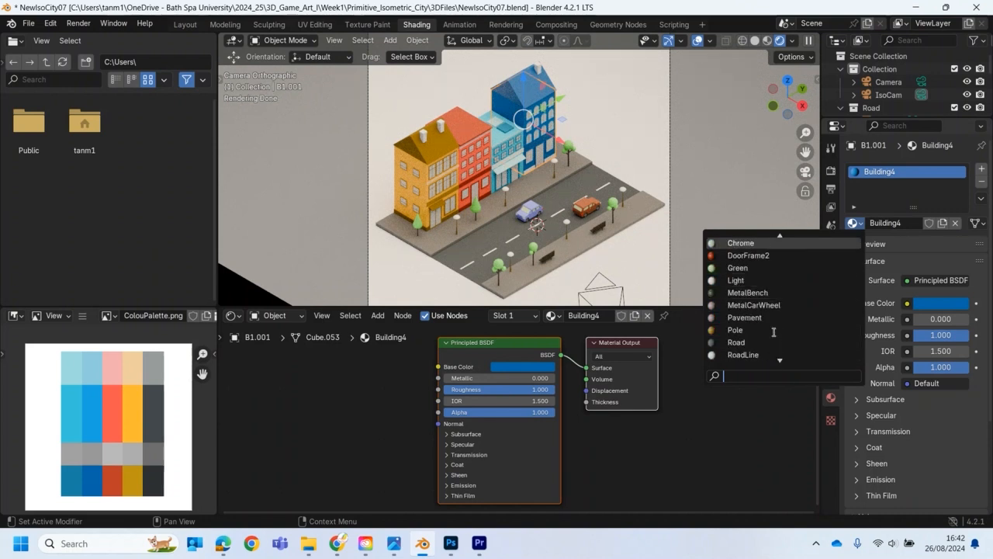
scroll(774, 332, up, 4)
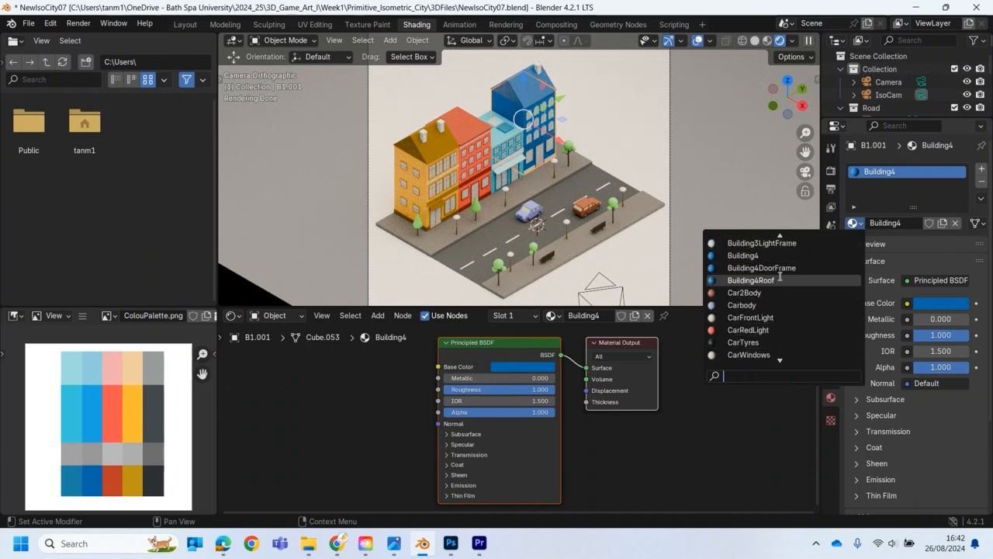
click(766, 280)
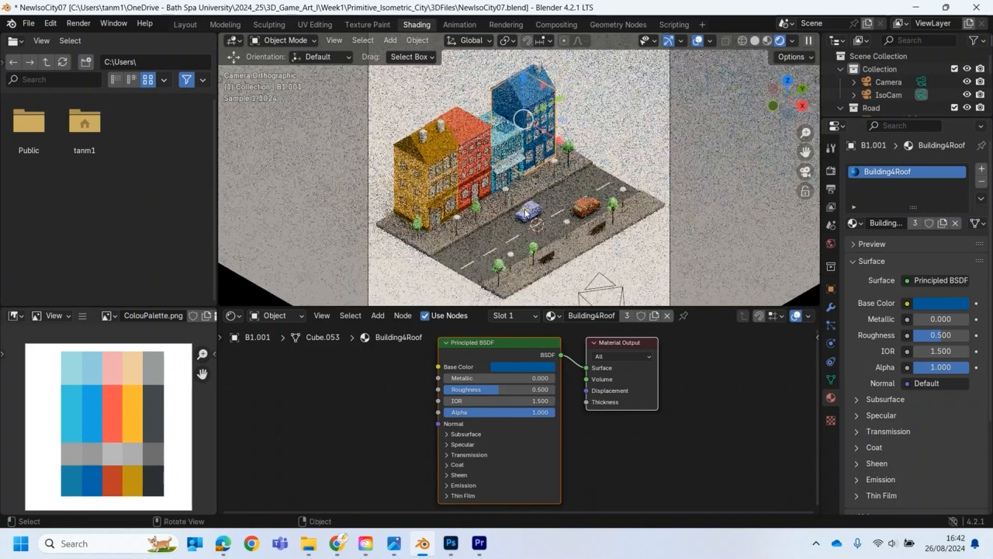
key(ctrl+z)
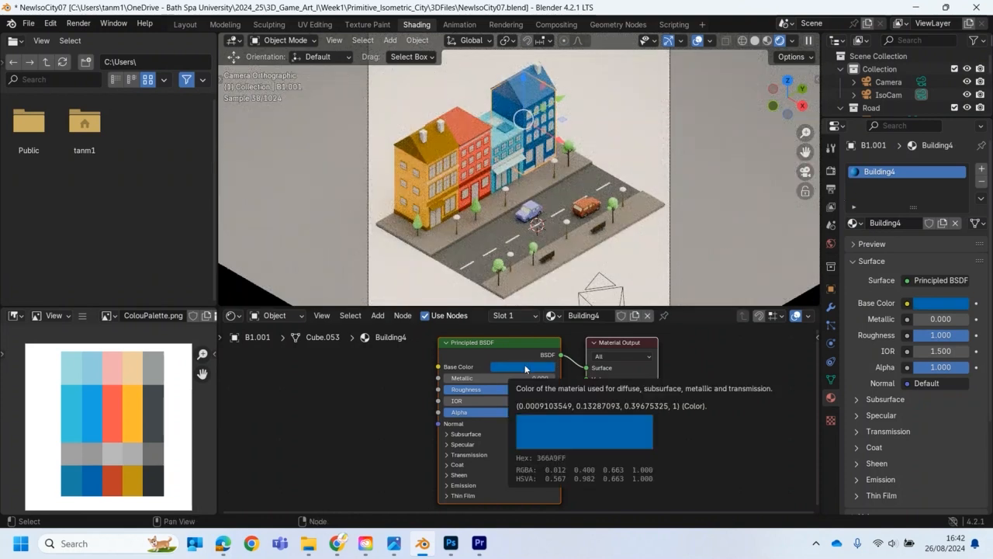
- Apply the existing Building4Roof material to the base block below the fourth building's ground-floor window nearest the third building
click(520, 180)
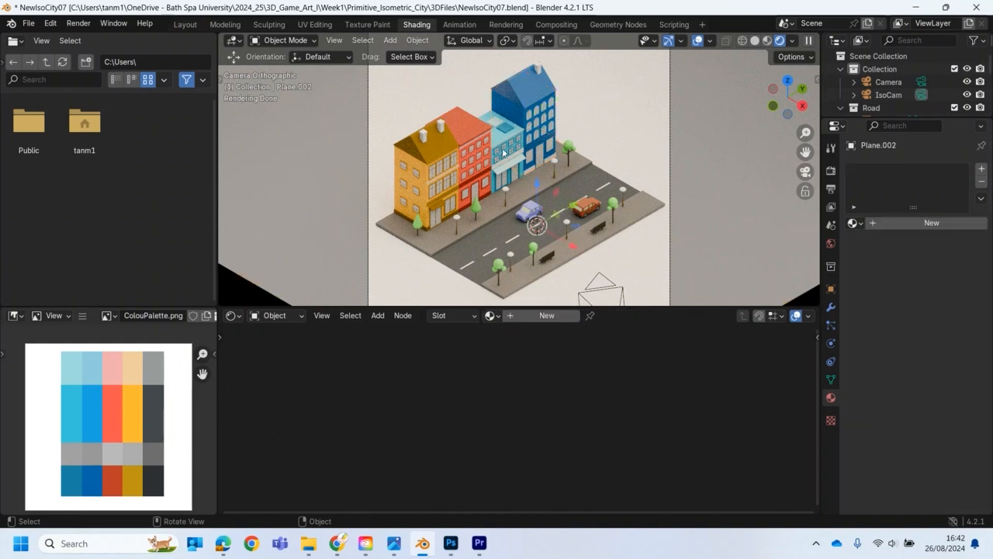
click(525, 175)
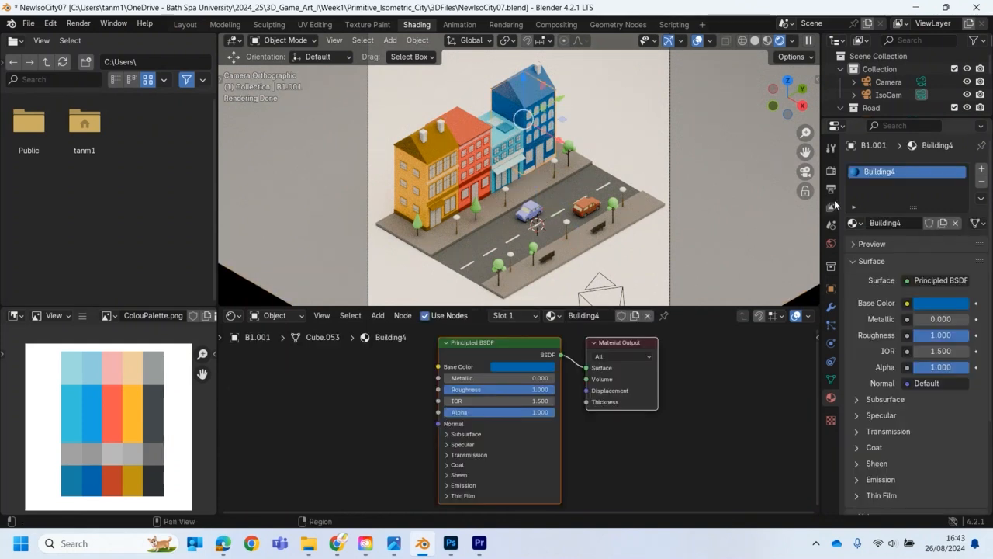
click(854, 222)
scroll(551, 167, up, 5)
scroll(564, 166, up, 4)
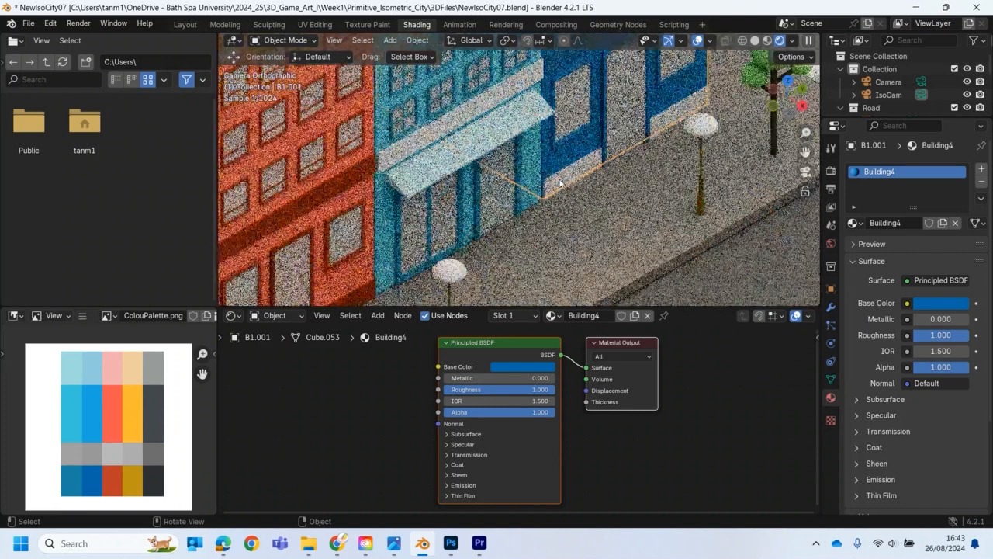
click(627, 136)
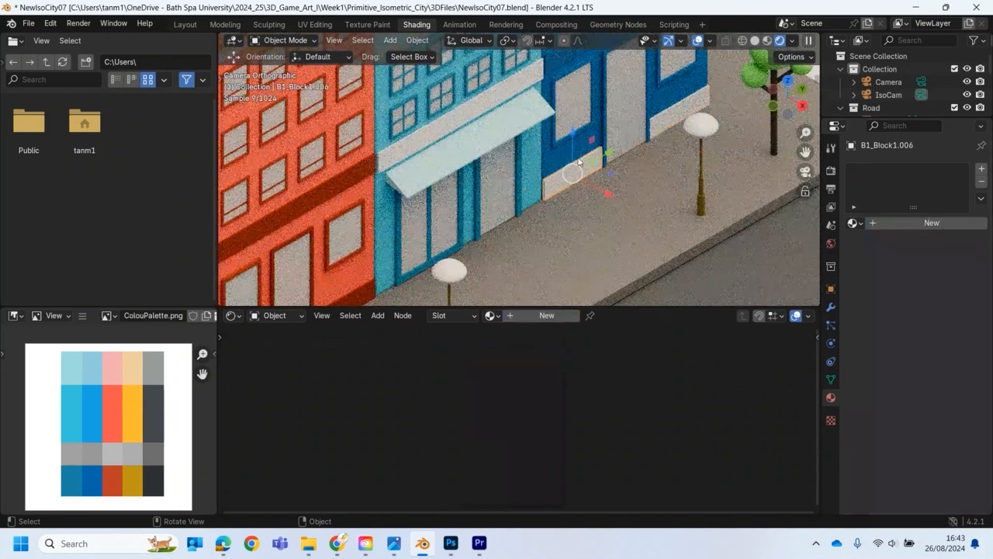
click(549, 184)
click(574, 185)
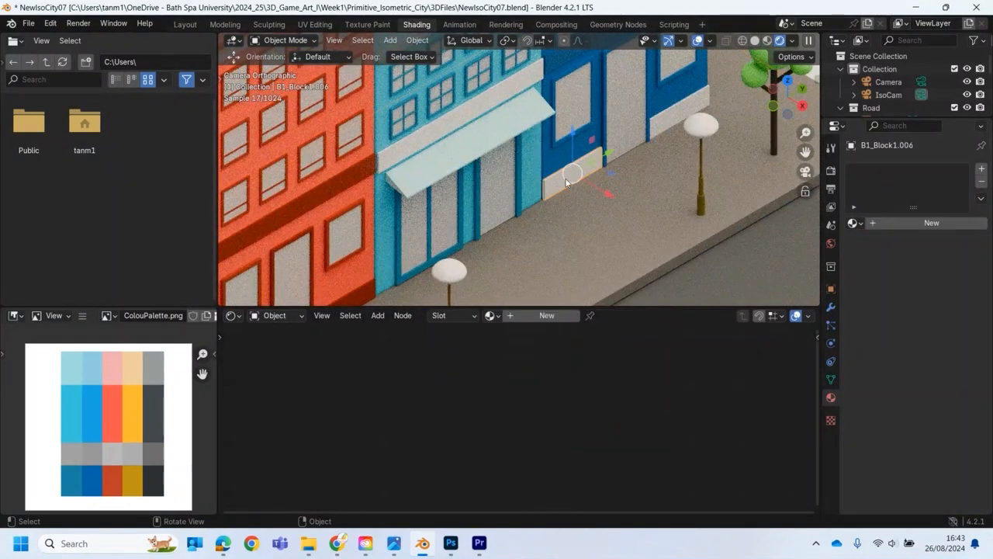
click(854, 223)
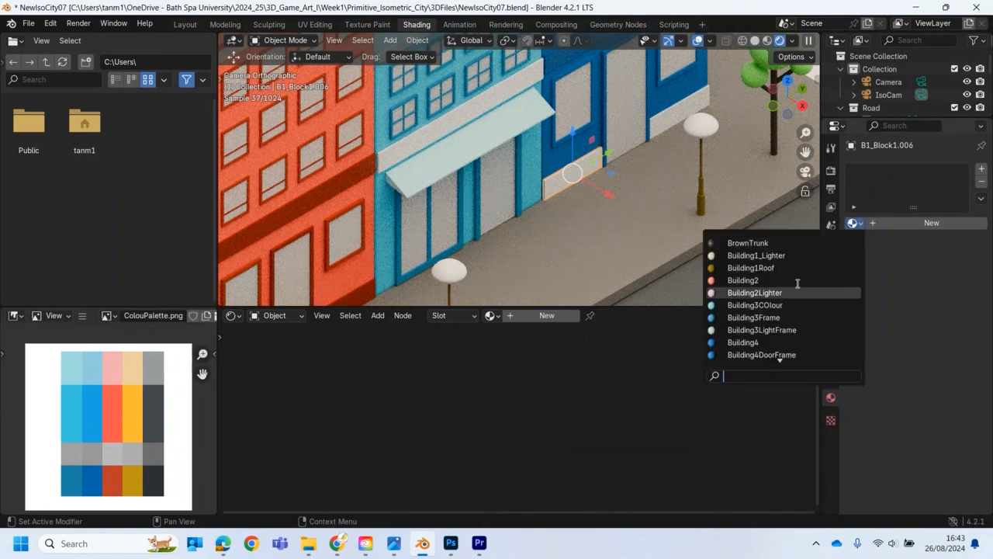
scroll(795, 287, down, 6)
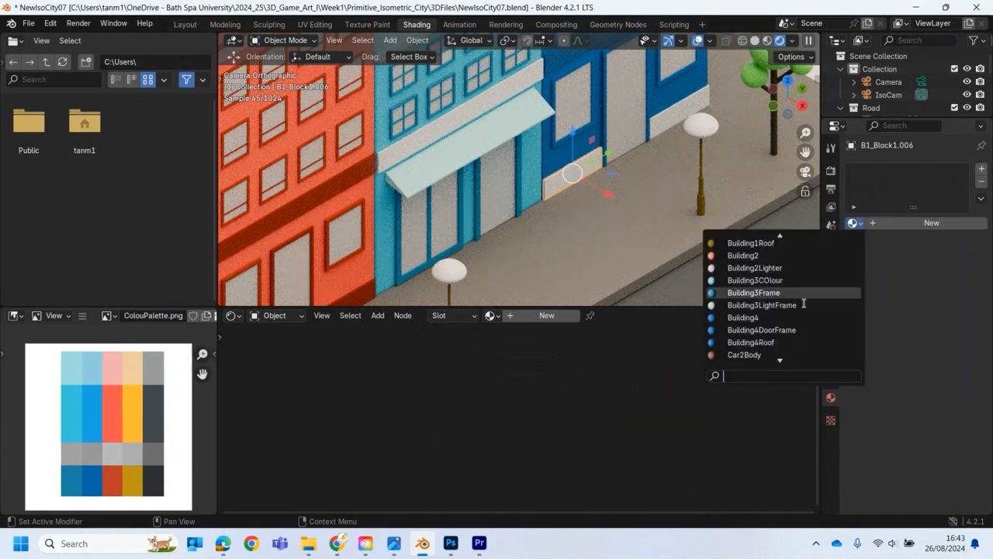
click(765, 330)
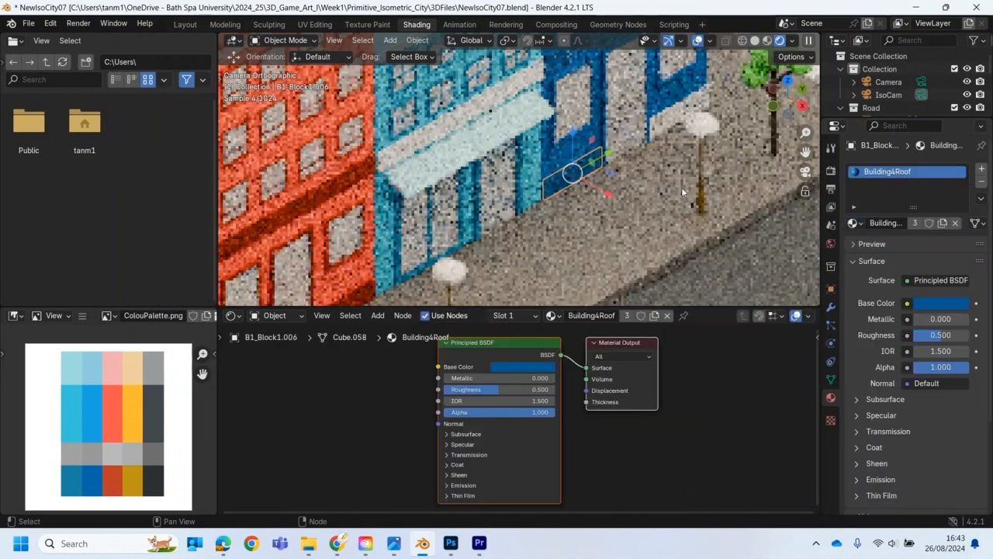
- Apply the existing Building4Roof material to the base block on the far side of the fourth building's door
click(661, 121)
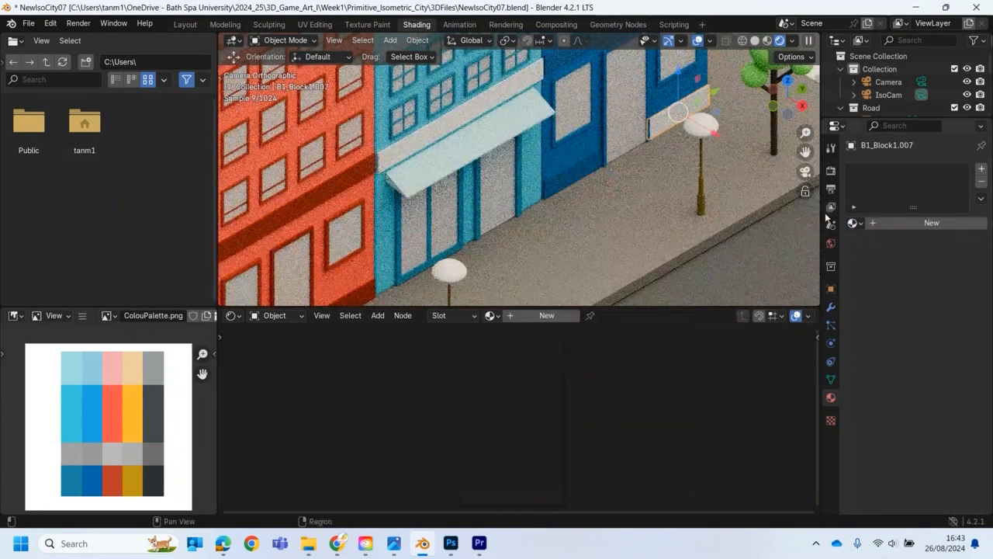
click(856, 225)
scroll(837, 326, down, 10)
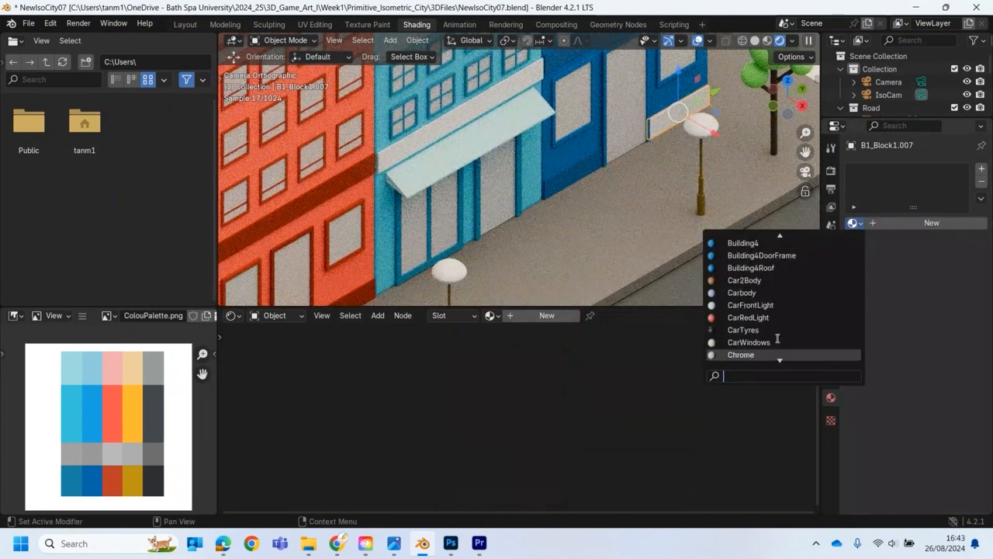
scroll(777, 338, down, 15)
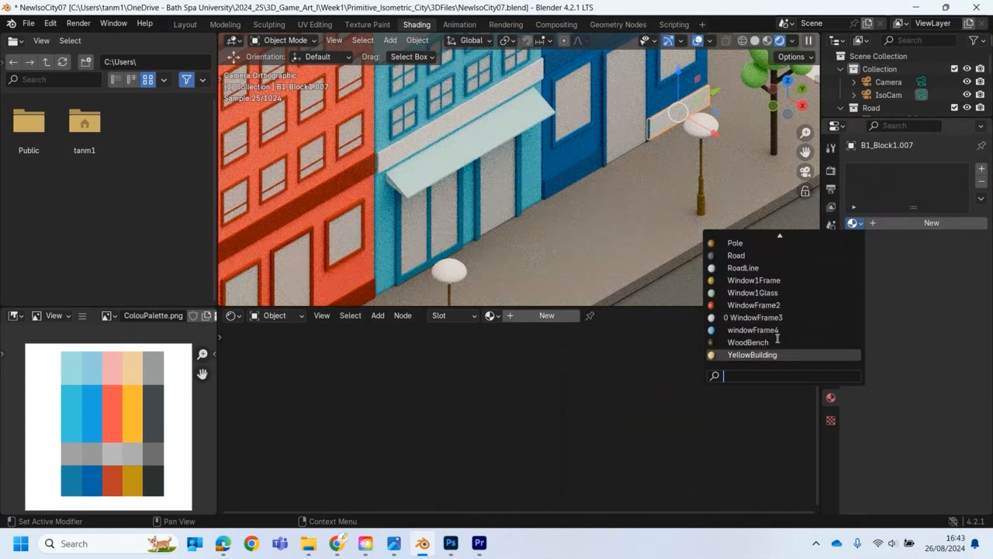
scroll(777, 338, up, 20)
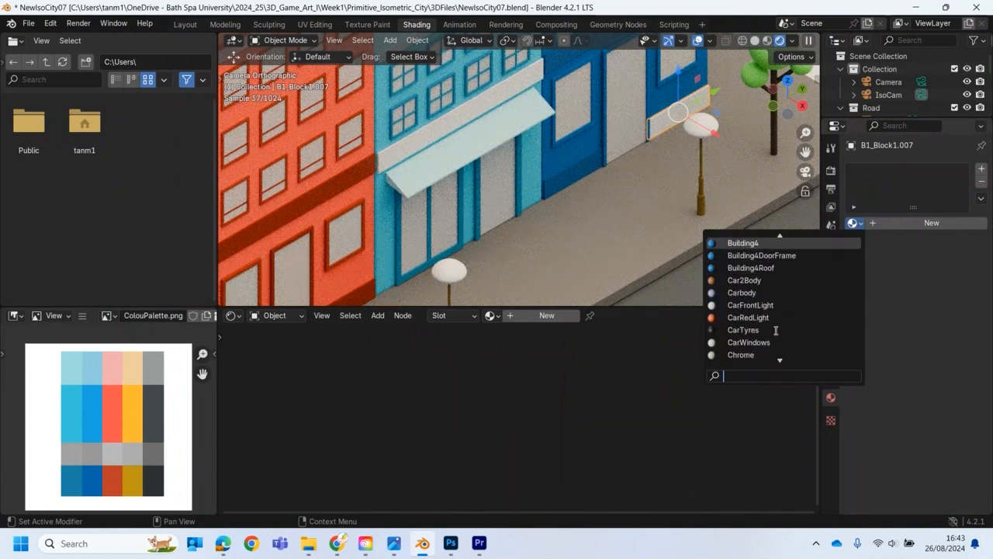
click(750, 268)
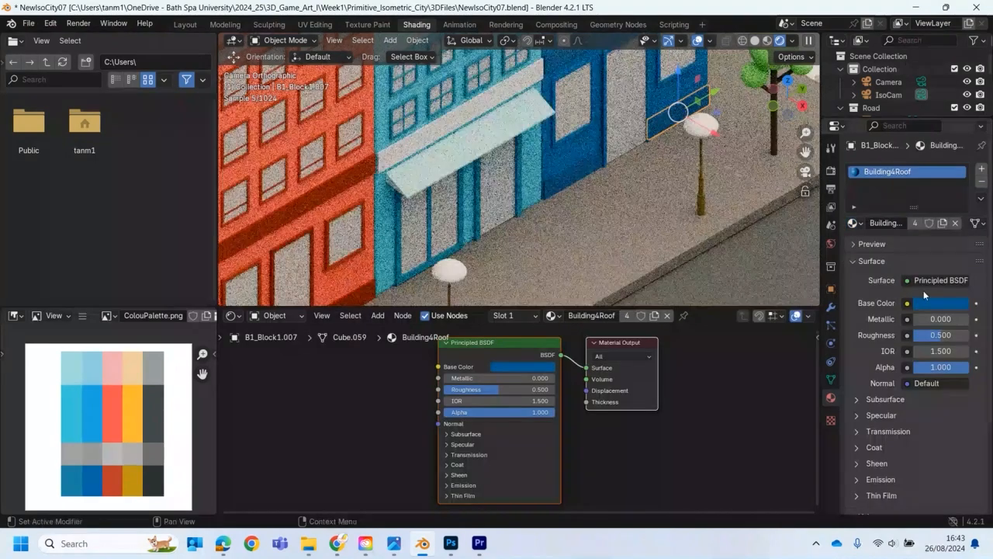
- Darken the Building4Roof material's base colour to about hex 024D80 and check it against the whole city
click(936, 303)
drag(959, 146, 961, 161)
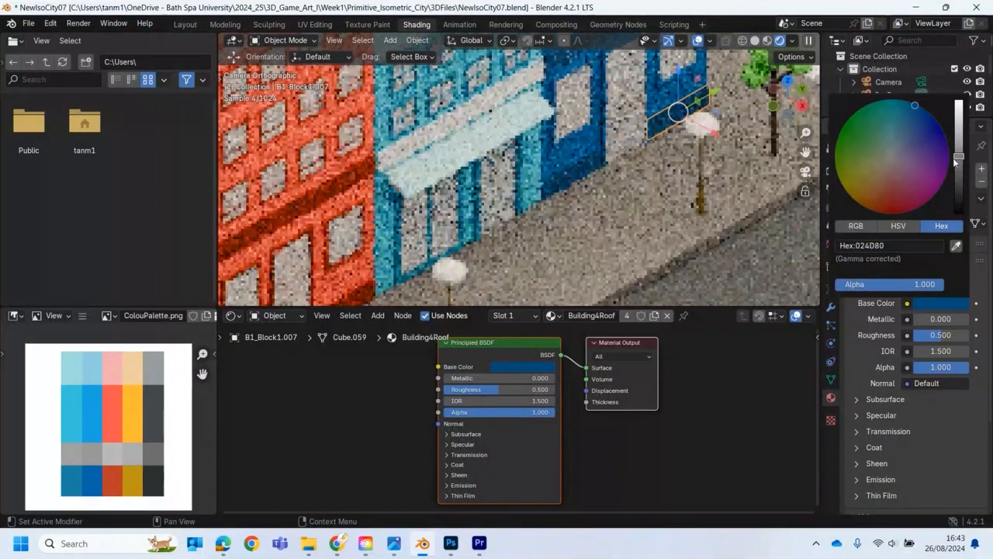
scroll(696, 215, down, 6)
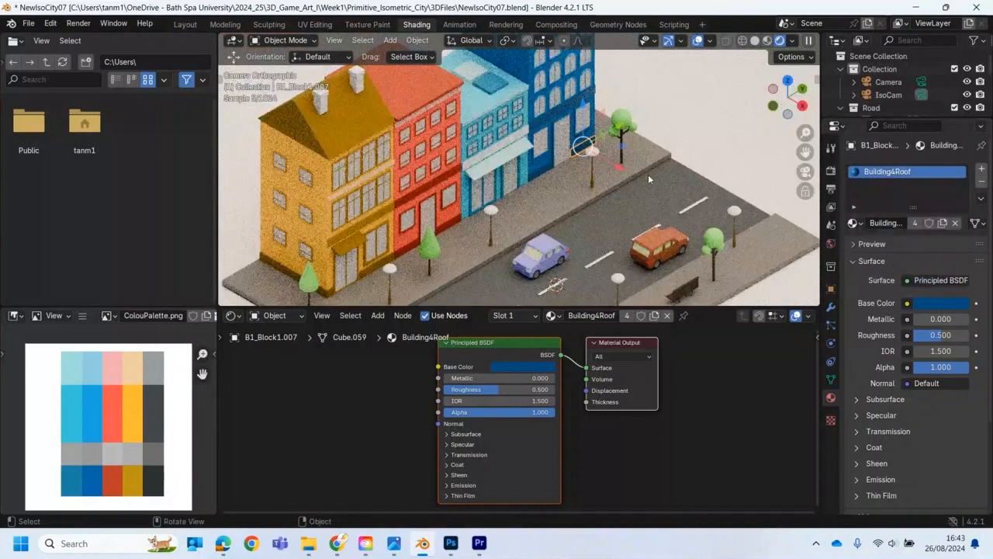
scroll(650, 175, down, 3)
scroll(649, 177, up, 1)
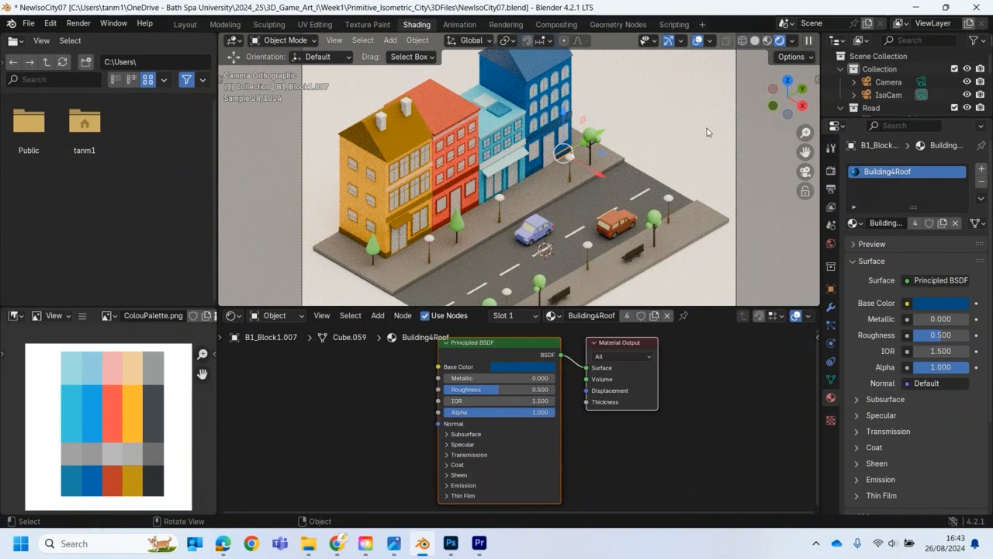
scroll(454, 99, down, 2)
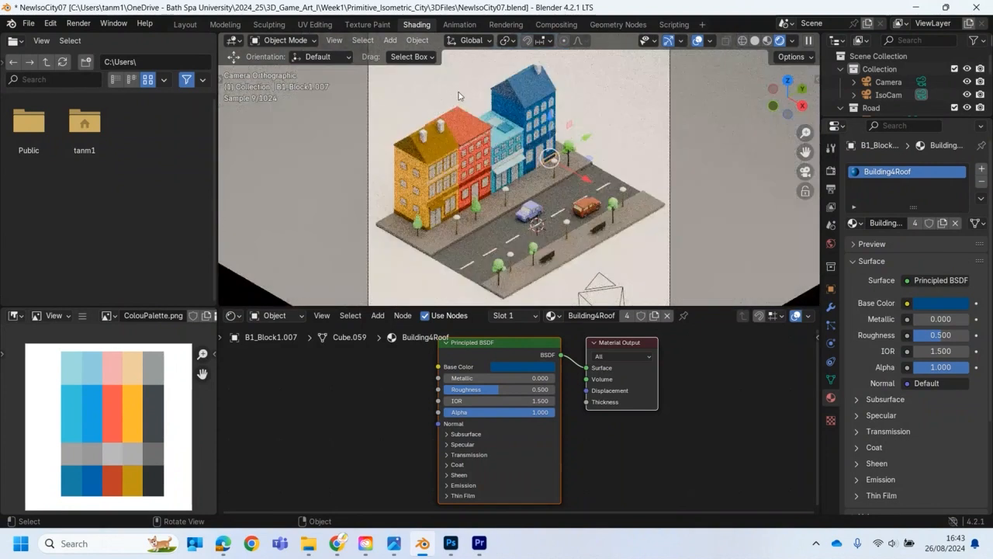
- Try the palette's bright mid blue on the fourth building's walls, and resample the palette's dark blue as Building4's base colour
click(510, 109)
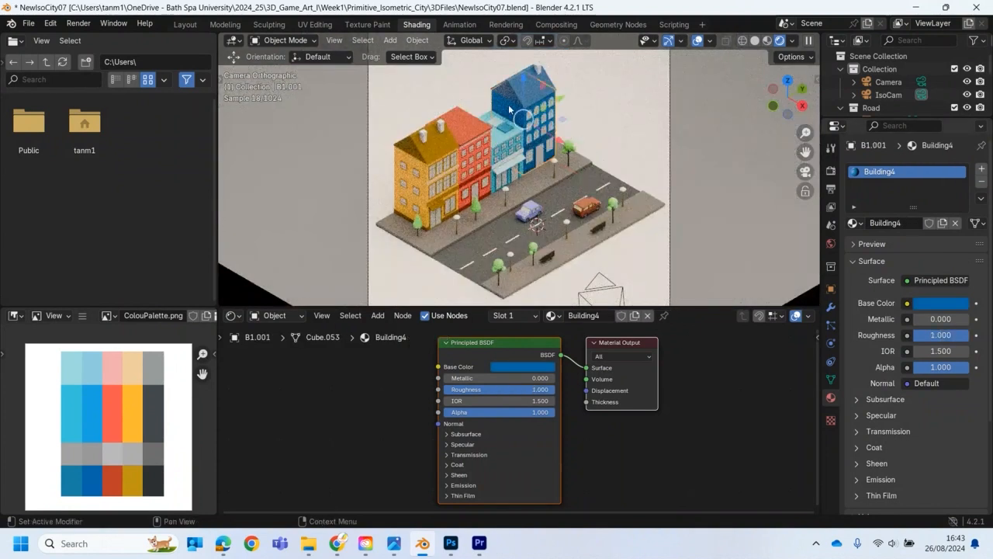
click(941, 303)
click(958, 245)
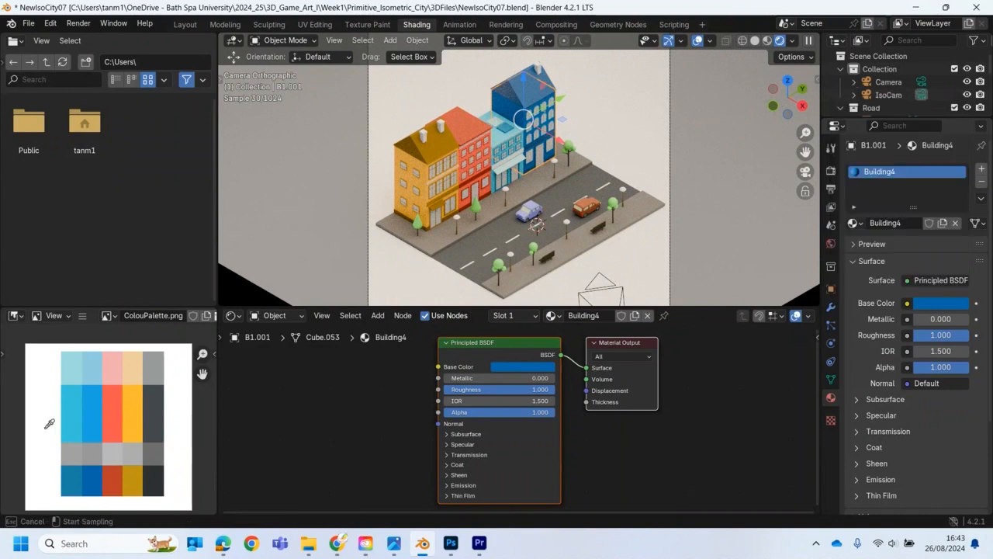
click(93, 425)
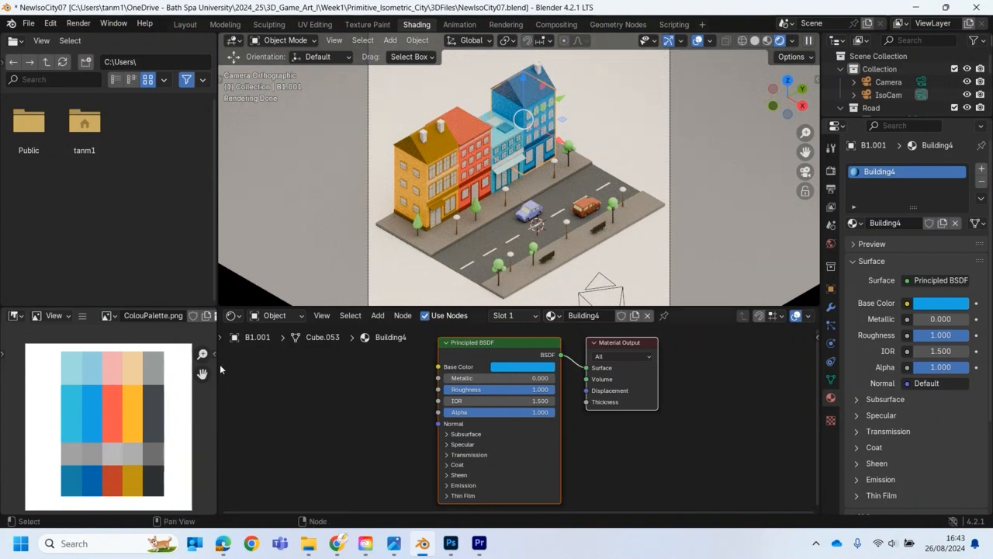
click(940, 304)
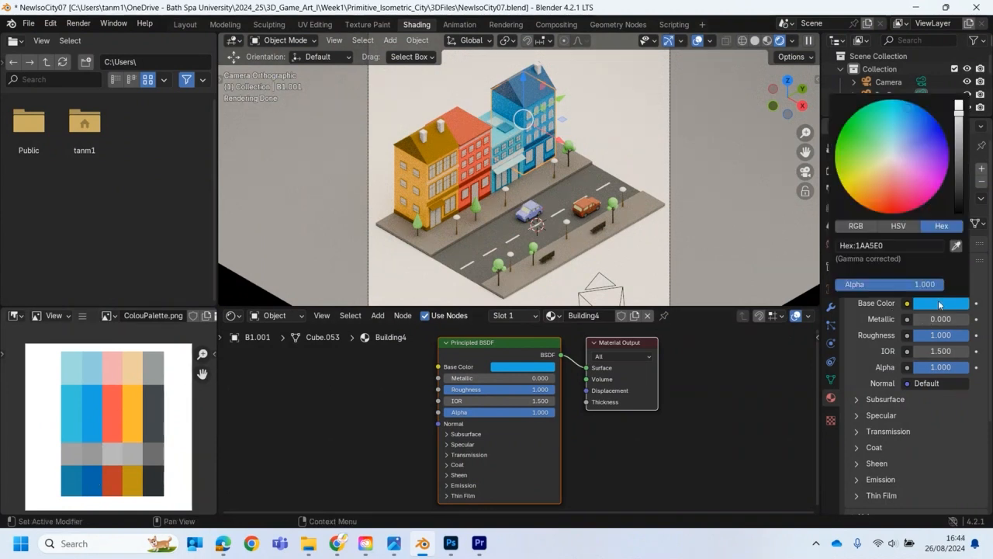
click(956, 246)
click(94, 476)
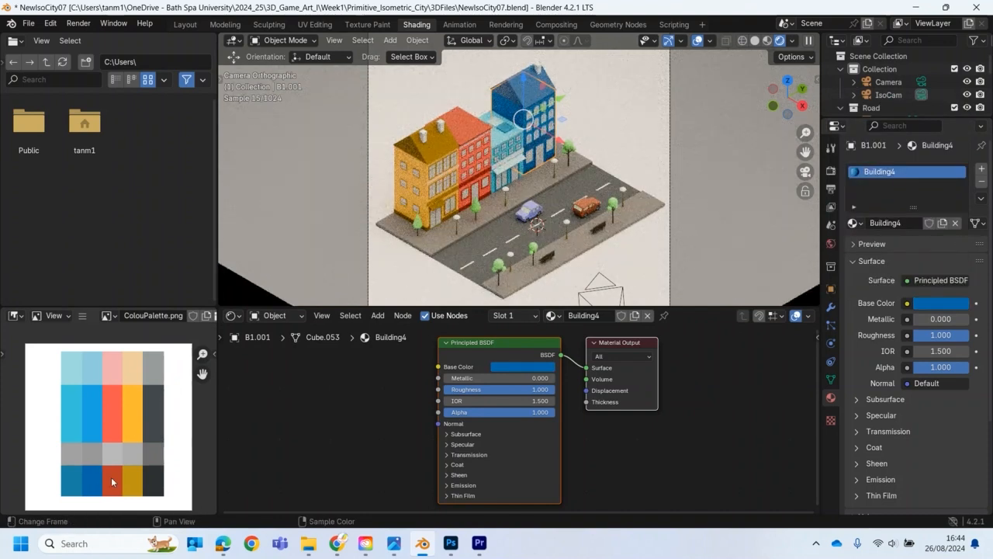
- Set the windowFrame4 material's base colour on the fourth building's windows to the palette's light blue
click(542, 142)
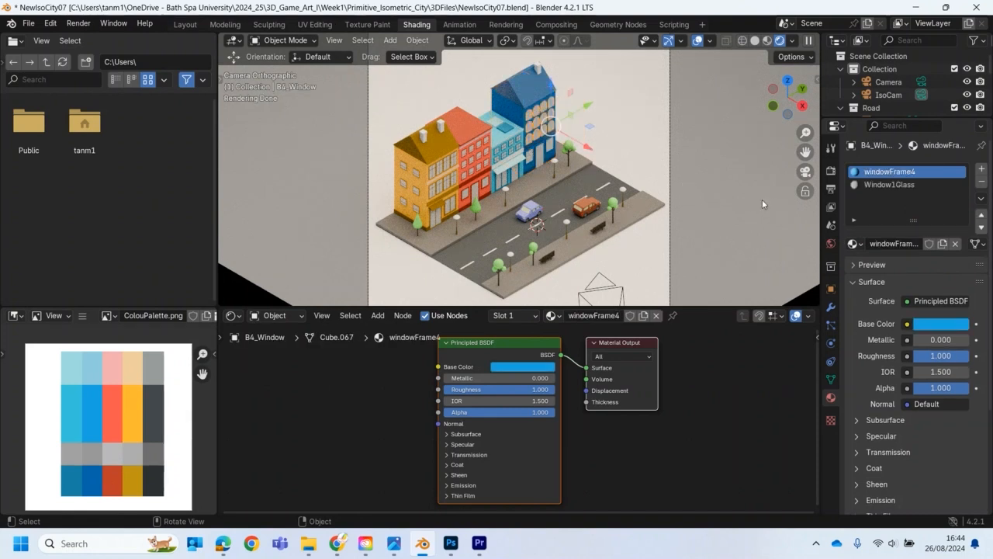
click(935, 325)
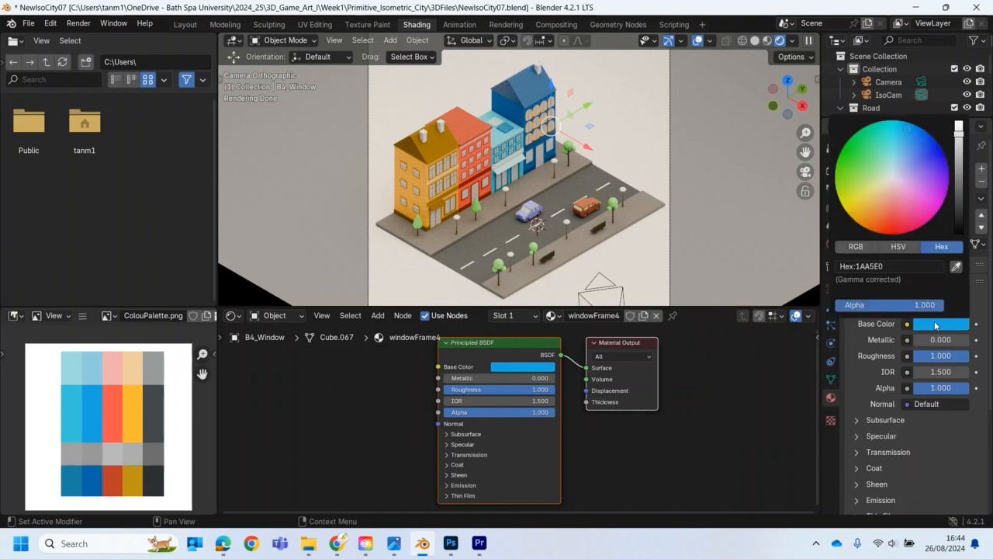
click(957, 269)
click(95, 369)
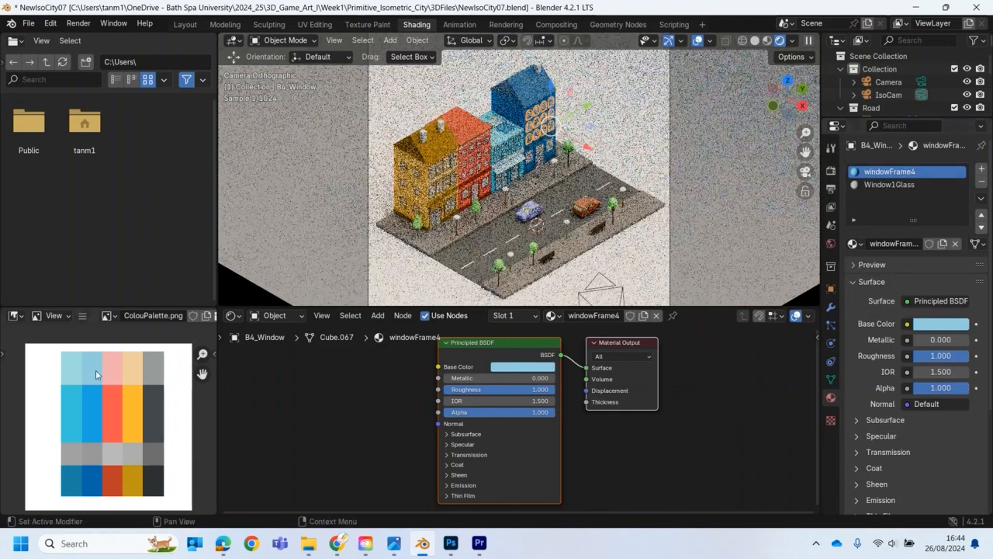
click(639, 241)
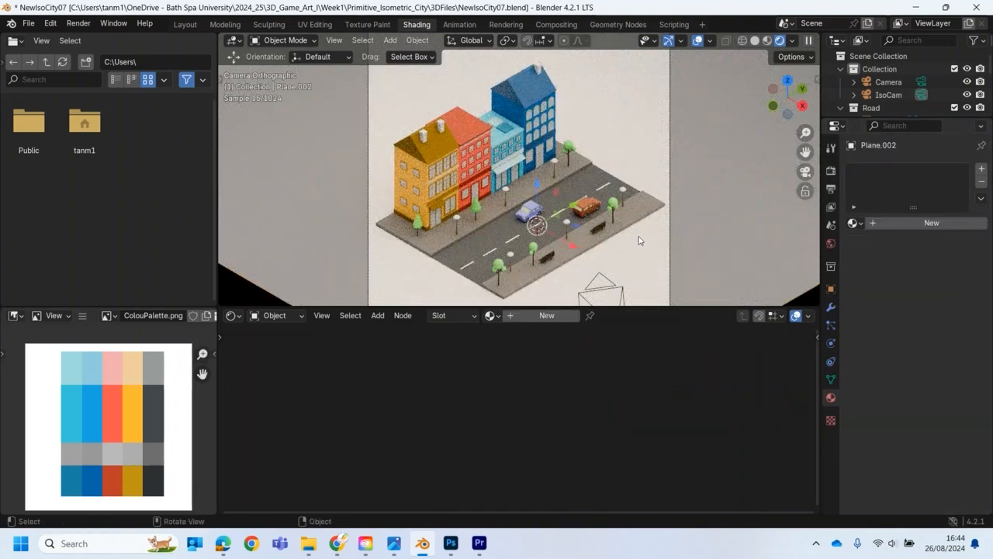
click(544, 185)
scroll(544, 194, up, 8)
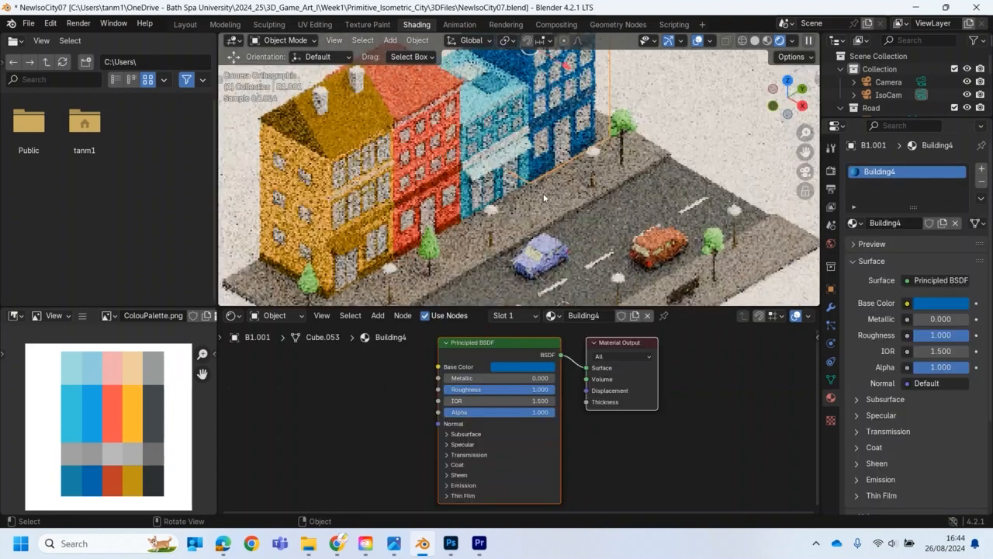
scroll(612, 177, up, 1)
click(612, 177)
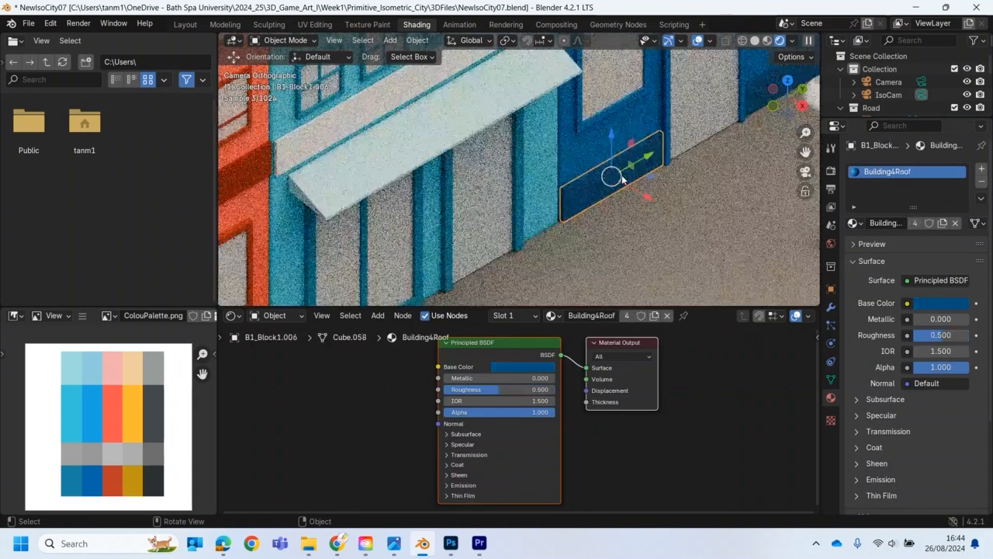
click(854, 223)
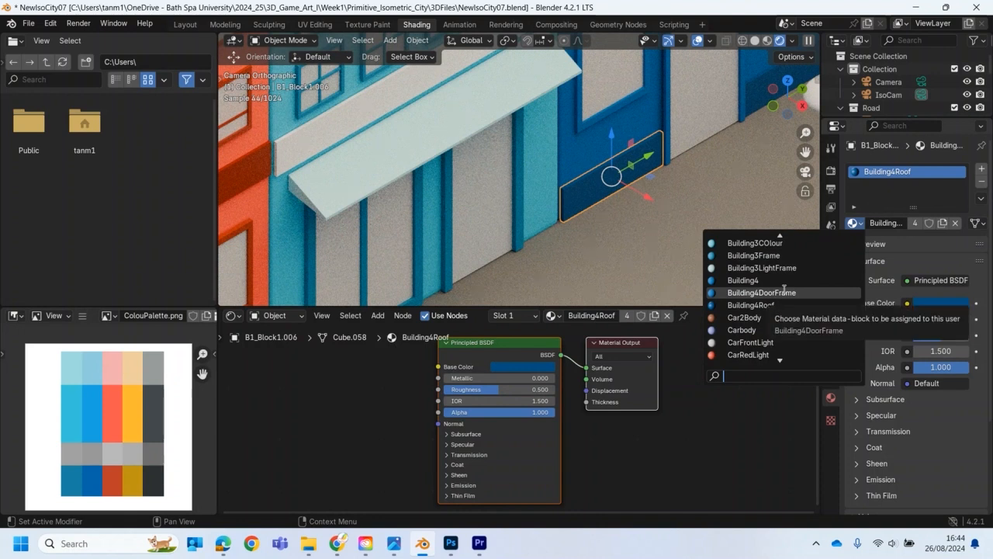
scroll(780, 295, down, 5)
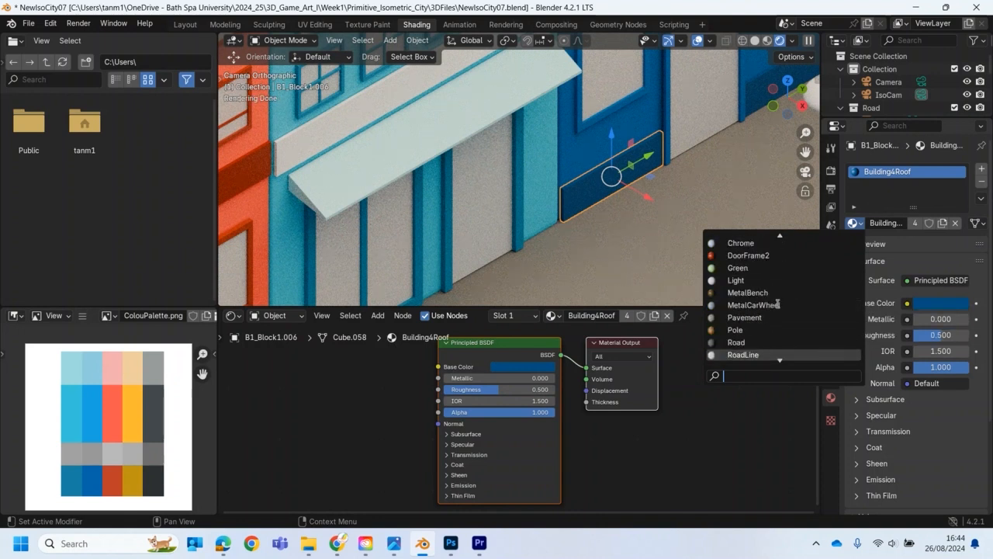
scroll(778, 303, down, 7)
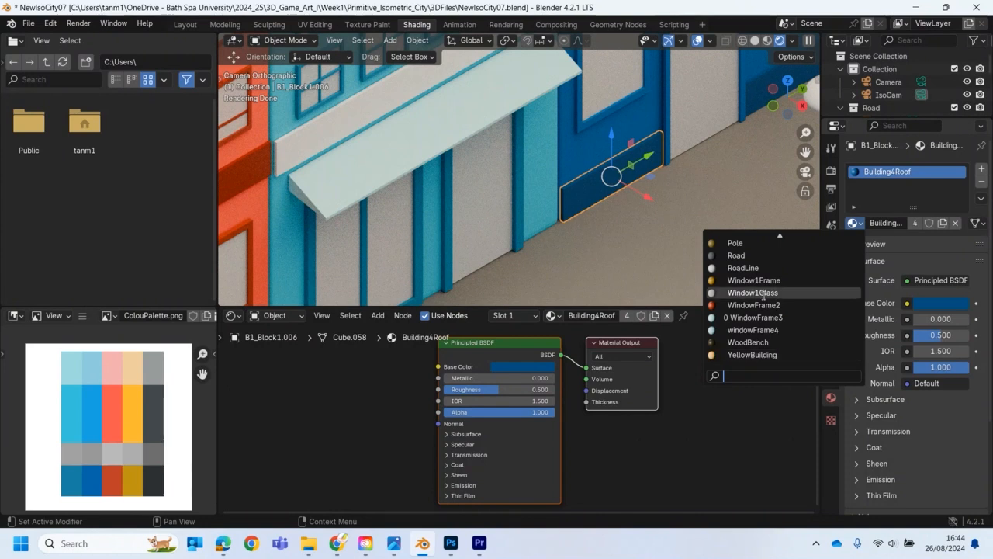
click(585, 153)
click(599, 189)
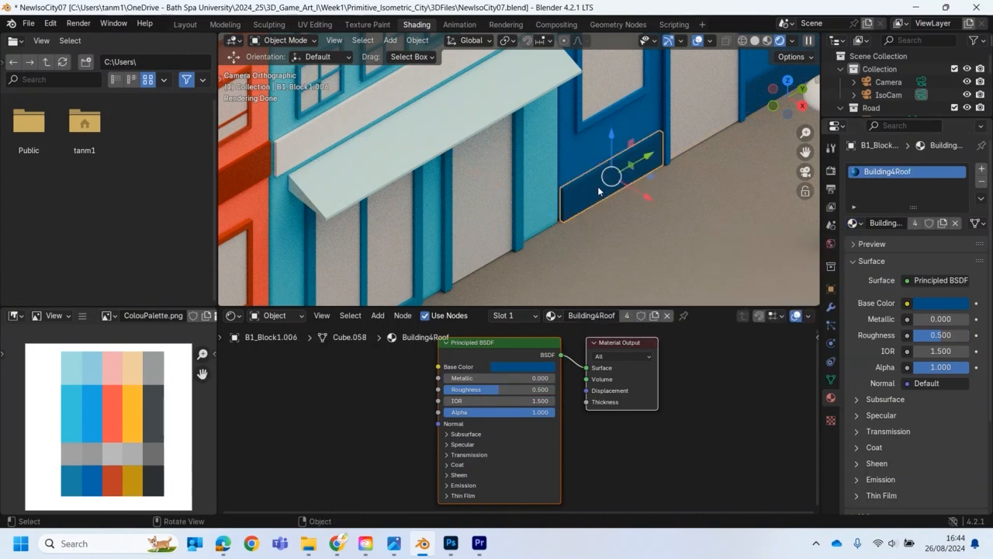
click(572, 159)
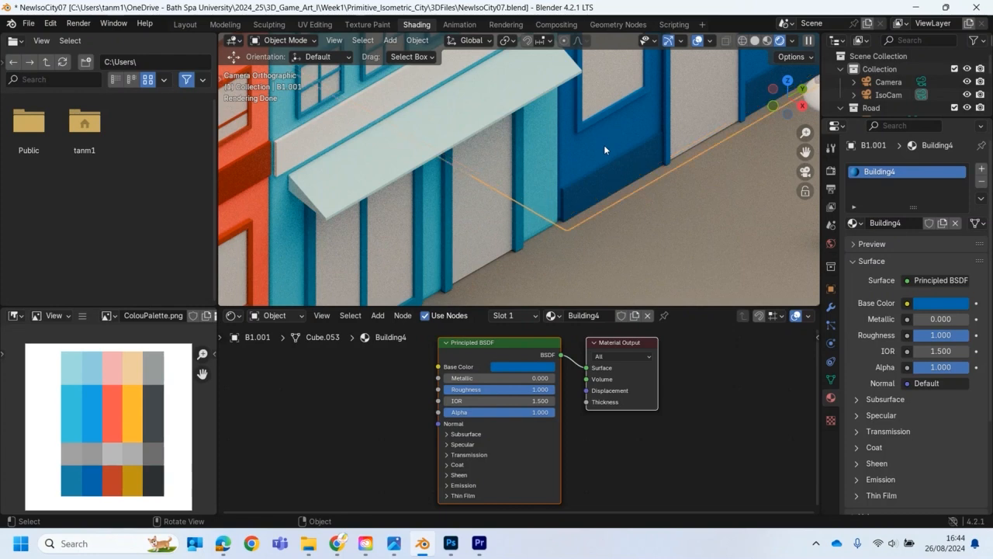
scroll(601, 144, down, 5)
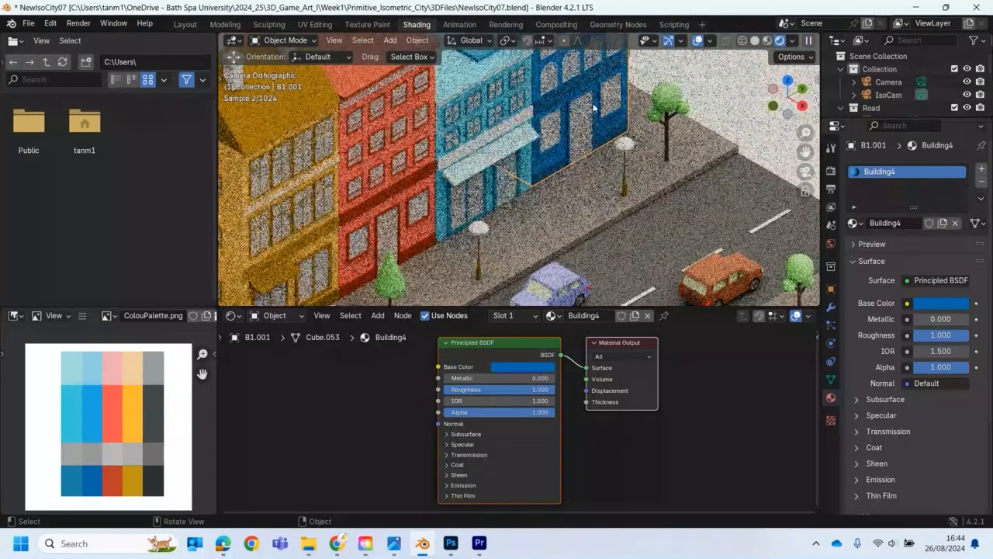
scroll(582, 124, up, 3)
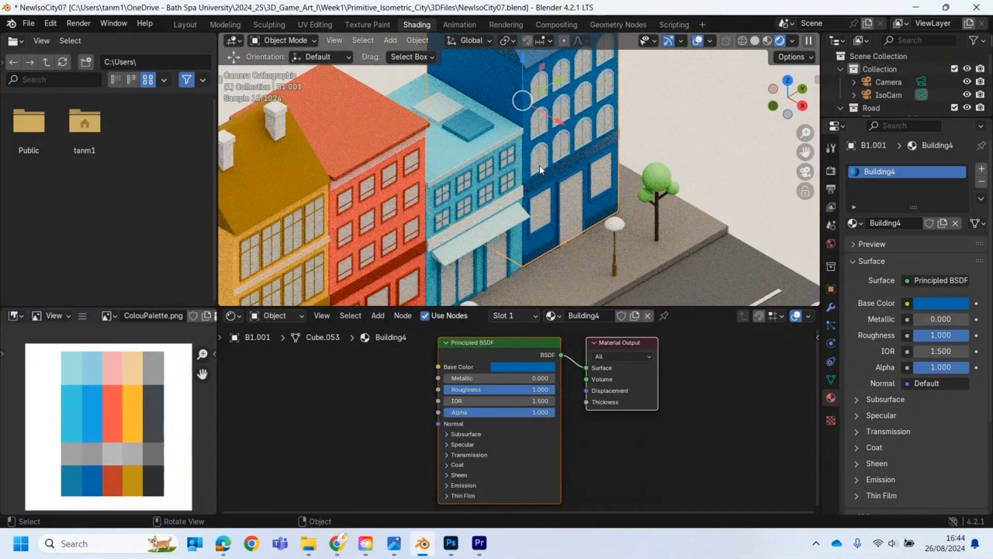
- Inspect the fourth building's windows up close and apply the existing windowFrame4 material to the base block on the near side of its door
scroll(536, 167, up, 3)
scroll(535, 166, up, 3)
scroll(535, 167, down, 1)
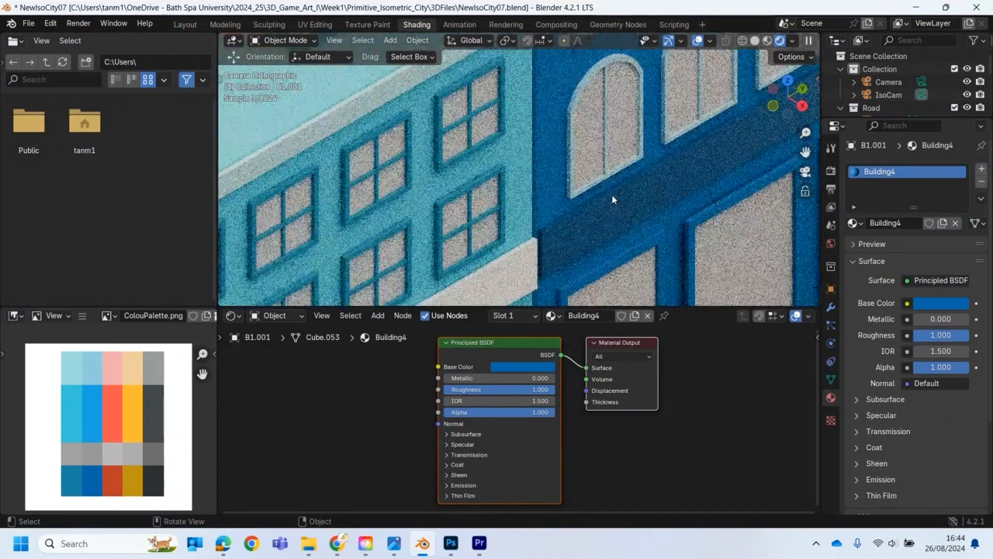
click(594, 186)
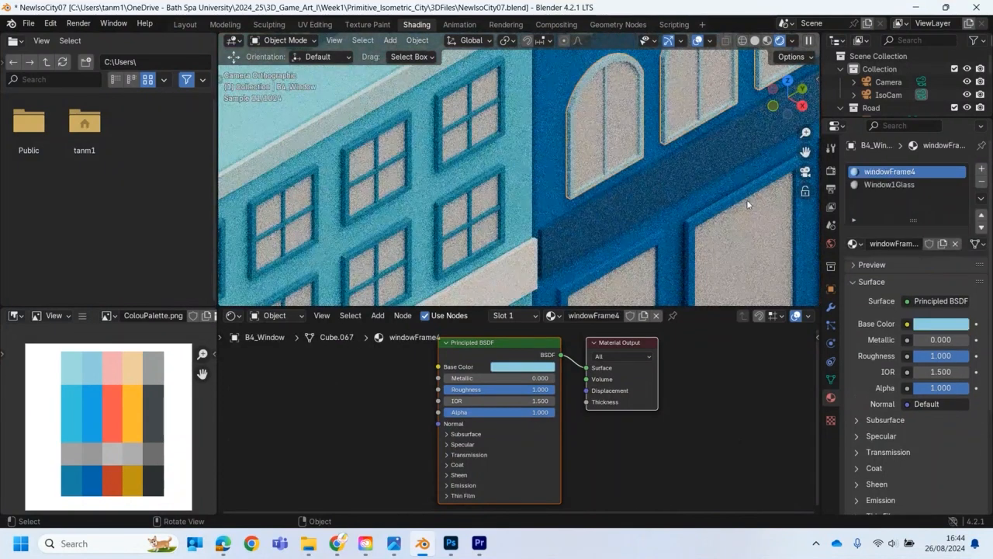
scroll(648, 228, down, 5)
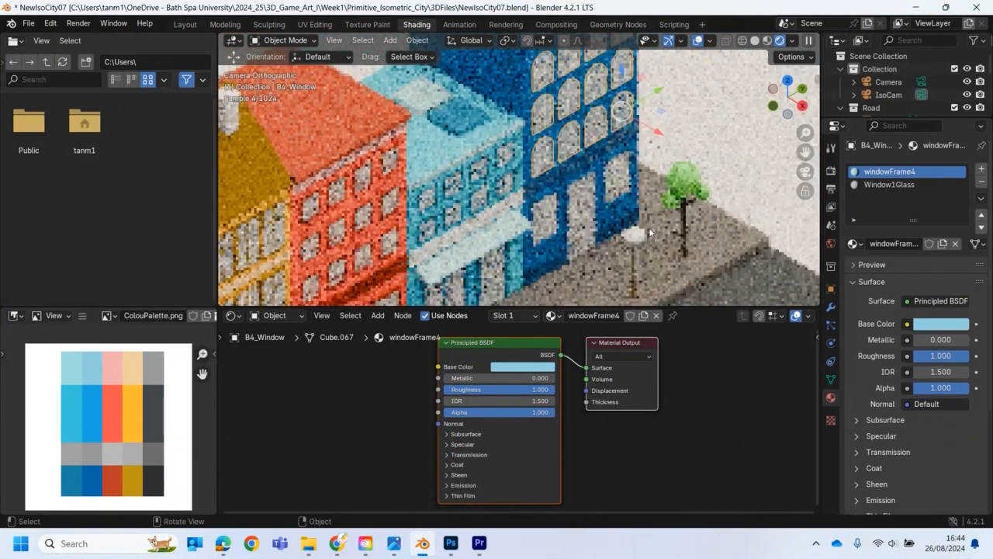
click(549, 246)
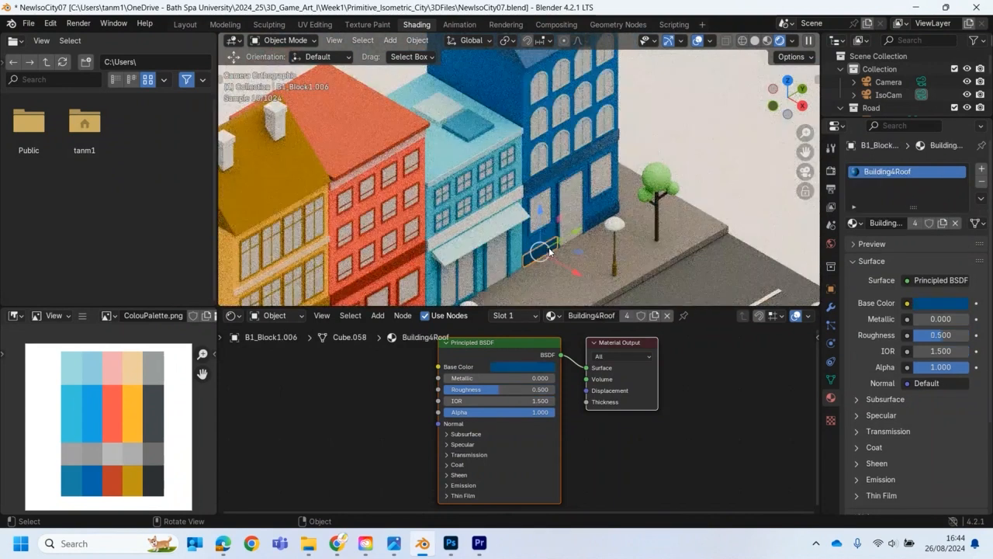
click(855, 224)
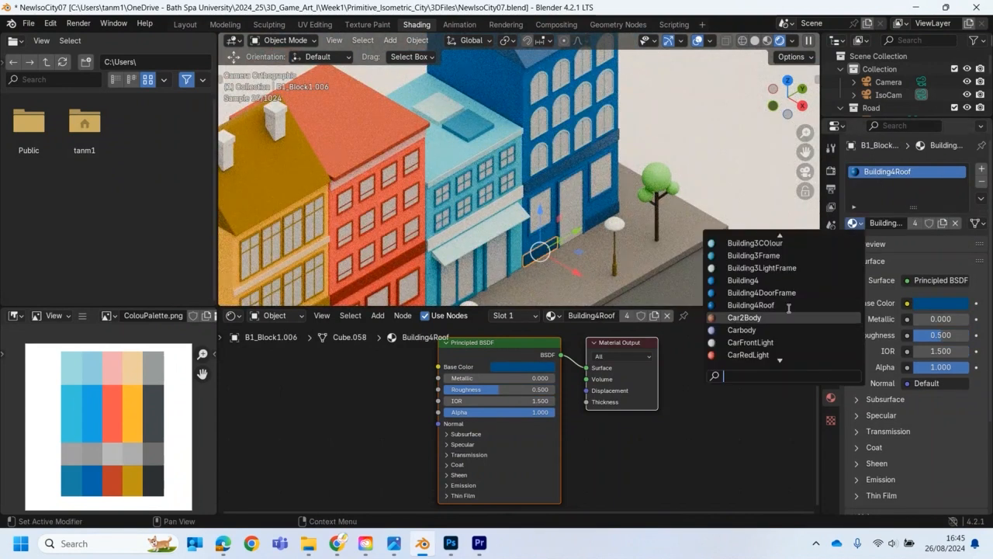
scroll(762, 352, down, 5)
scroll(763, 351, down, 10)
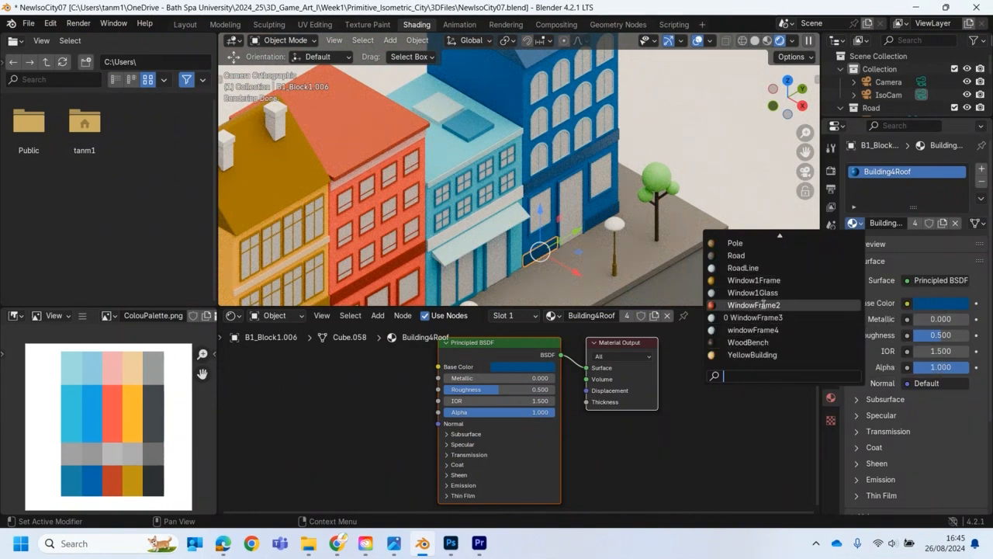
click(759, 329)
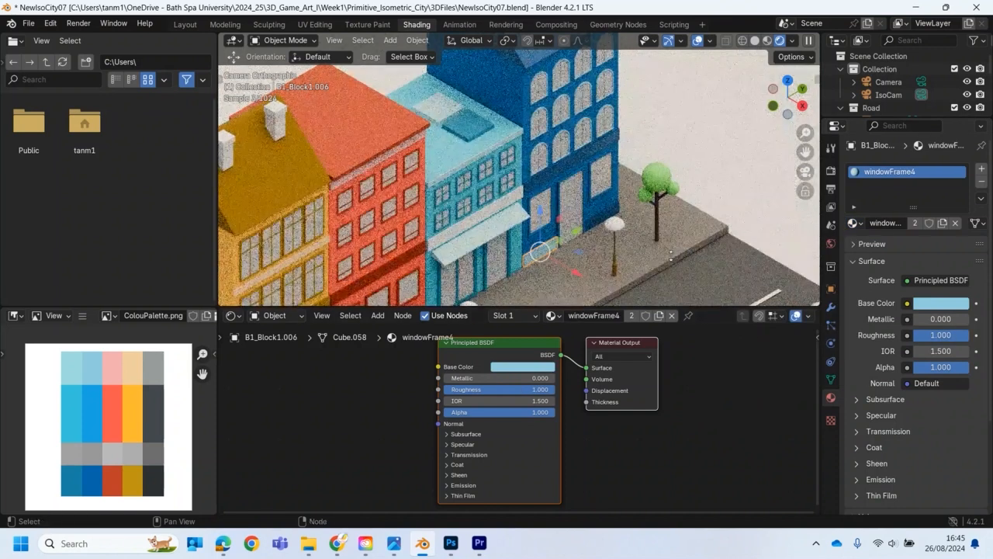
- Apply the existing windowFrame4 material to the base block on the far side of the fourth building's door
click(595, 227)
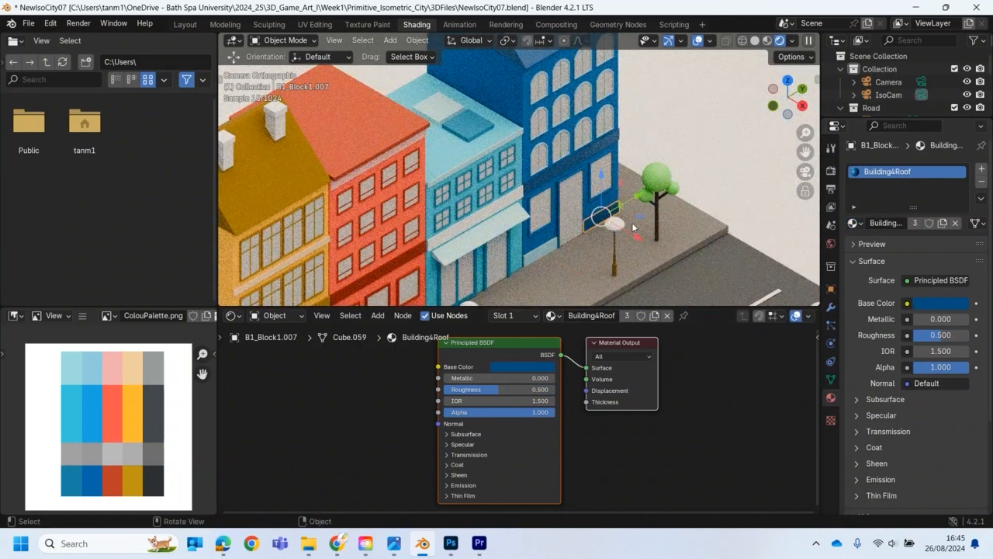
click(856, 224)
scroll(749, 360, down, 15)
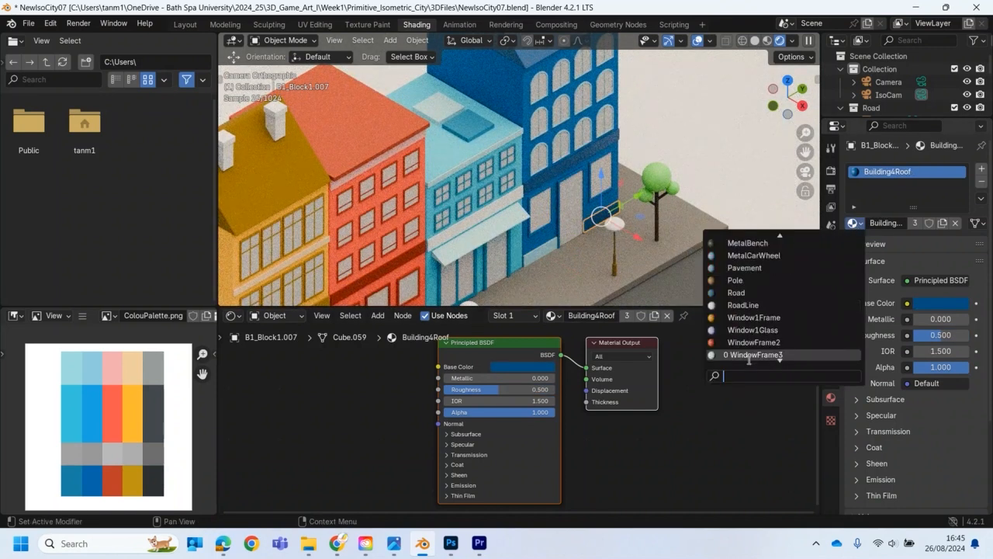
scroll(750, 361, down, 3)
click(751, 329)
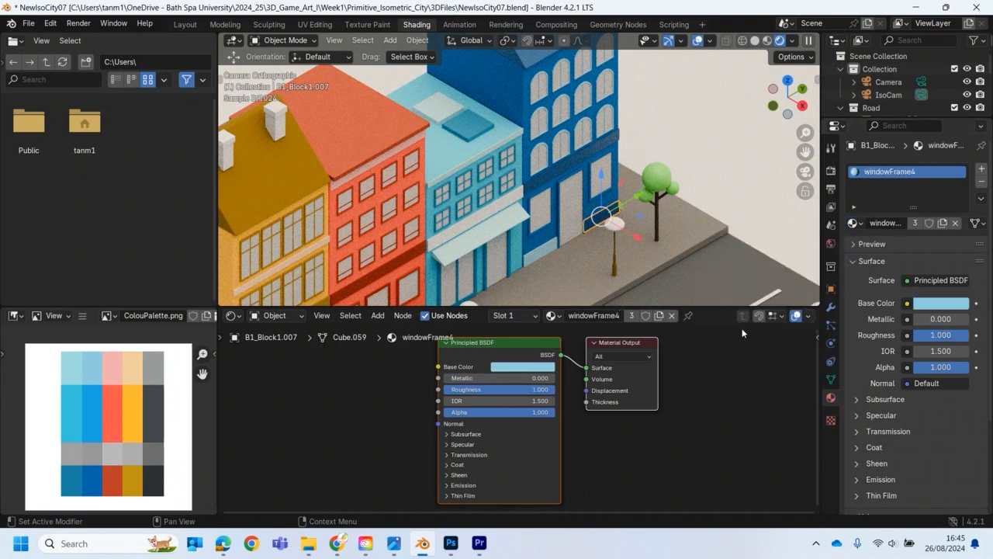
- Replace the Building4DoorFrame material on the fourth building's ground-floor window frames with windowFrame4
click(542, 195)
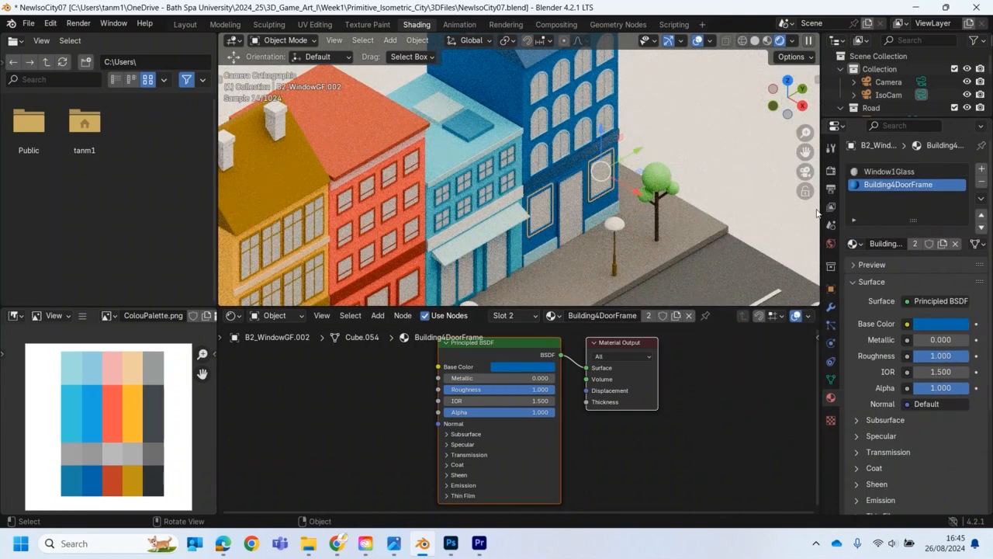
click(855, 243)
scroll(818, 350, down, 12)
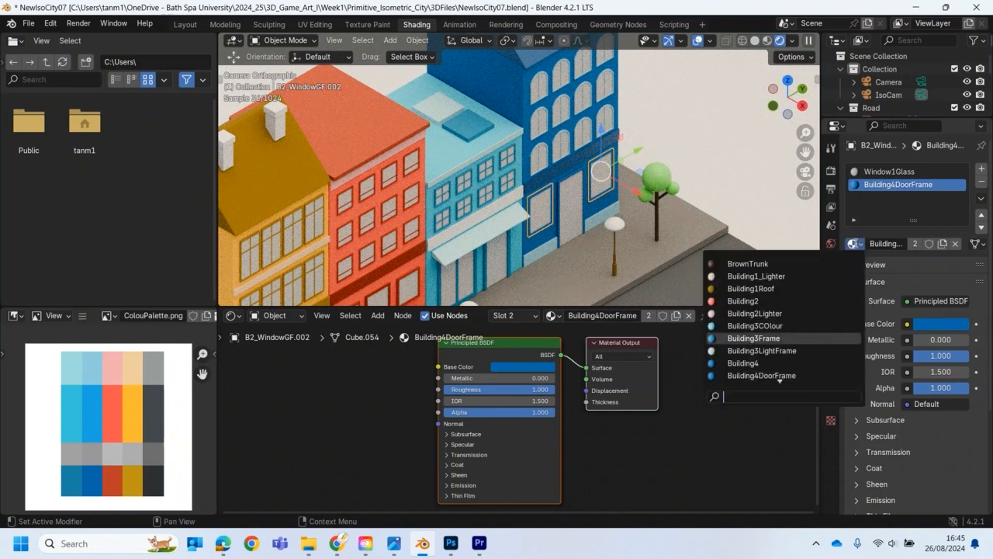
scroll(819, 349, down, 5)
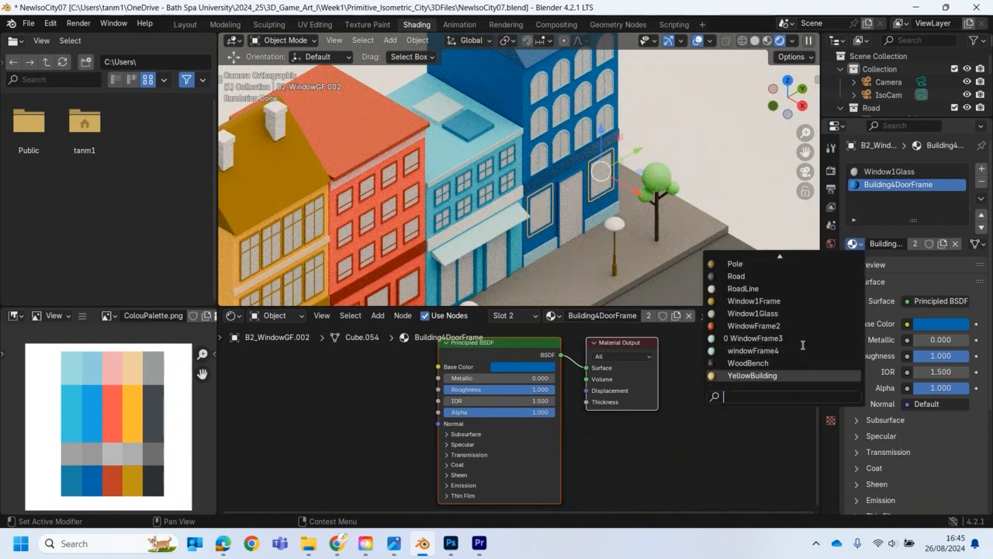
click(766, 351)
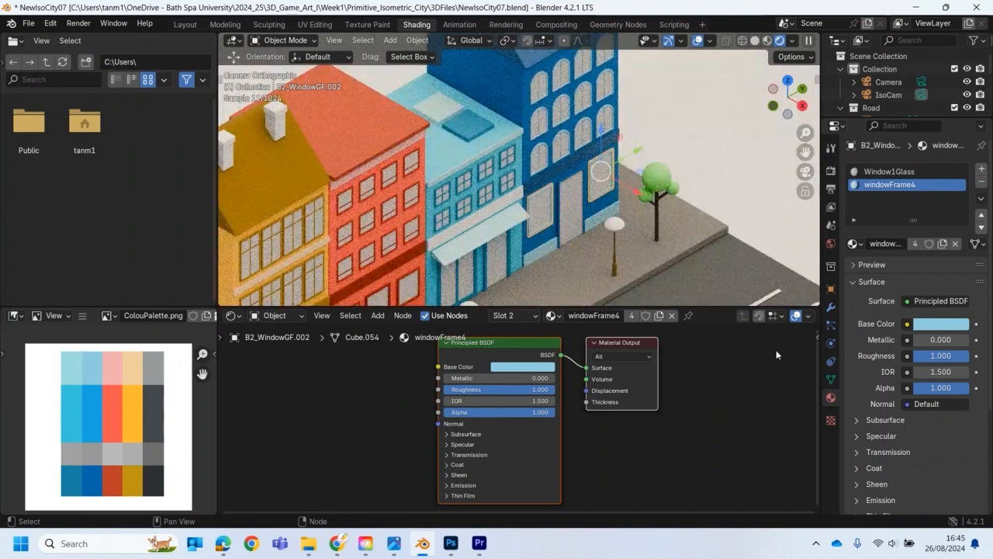
- Replace the Building4DoorFrame material on the fourth building's door with windowFrame4, leaving the glass material slot as is
click(570, 178)
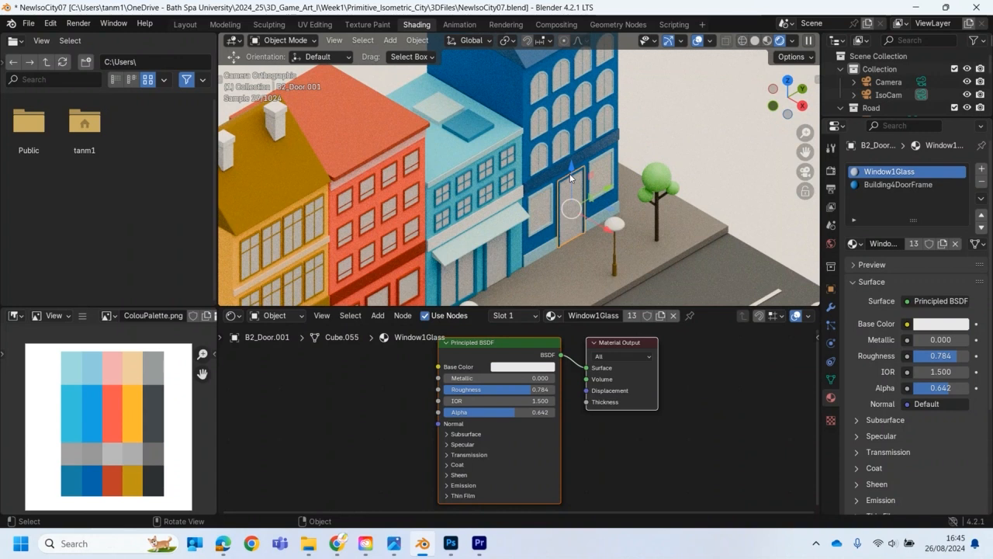
click(900, 188)
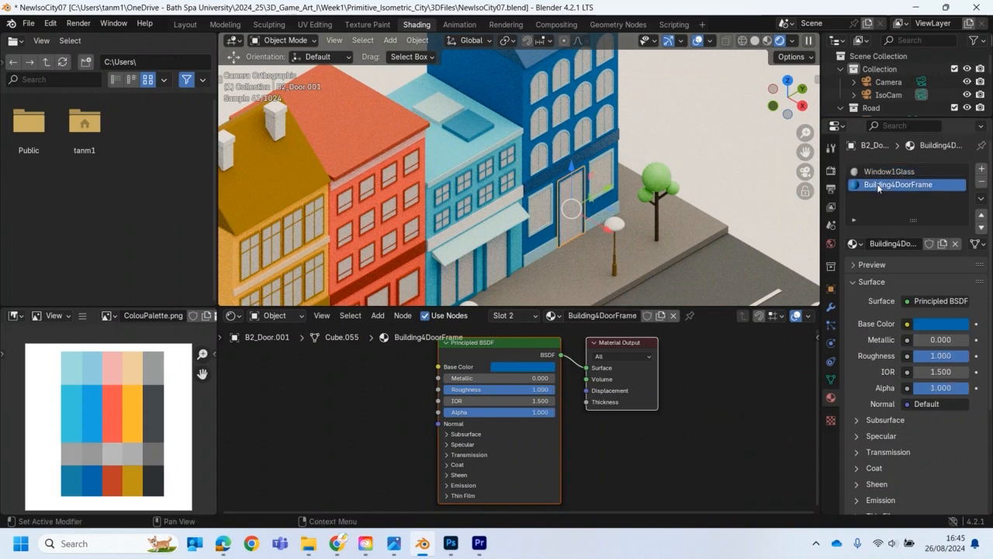
click(853, 243)
scroll(781, 339, down, 15)
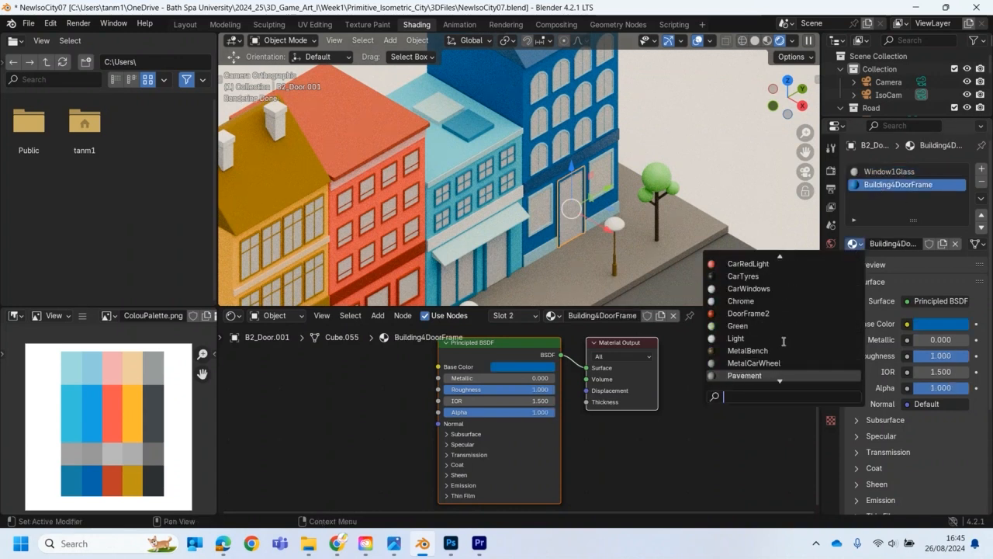
click(727, 349)
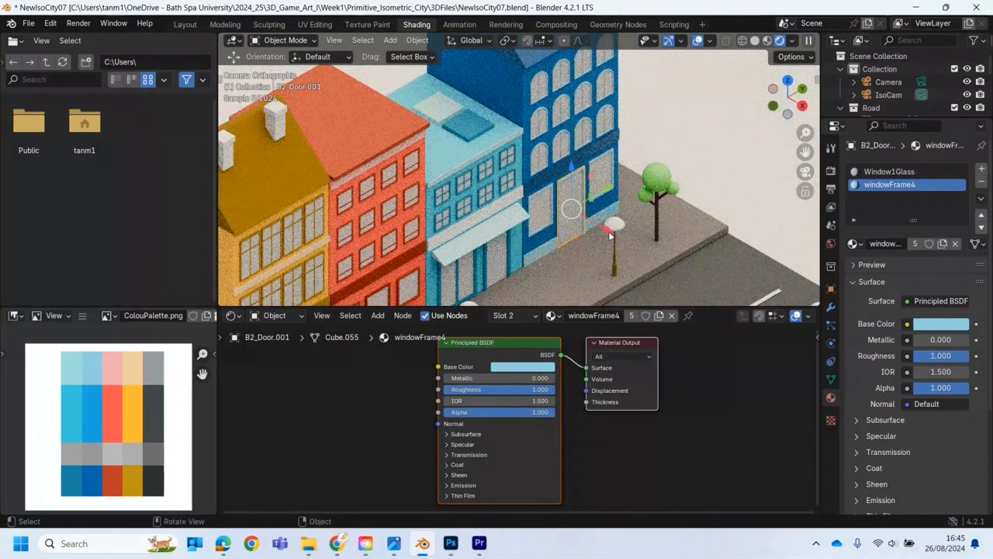
drag(609, 230, 570, 211)
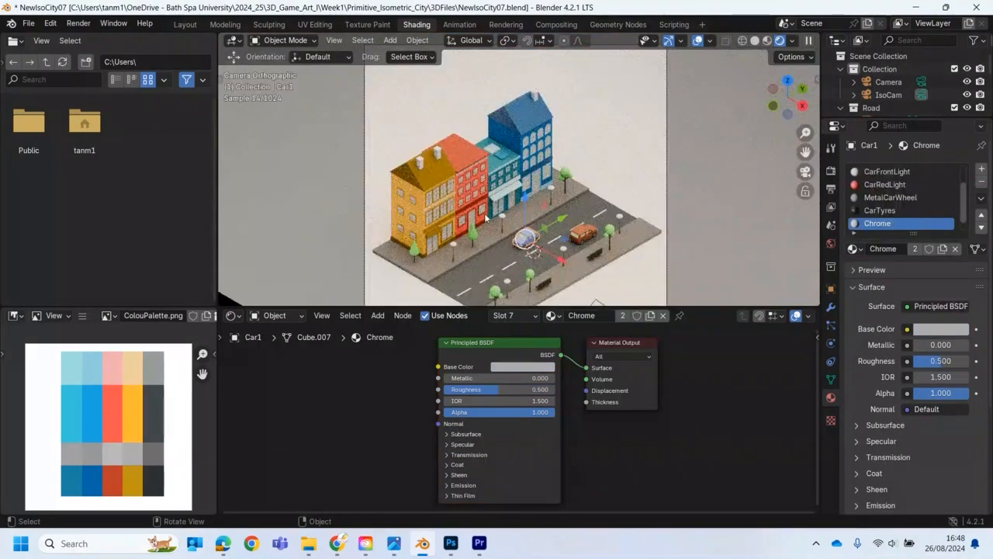
scroll(485, 218, up, 3)
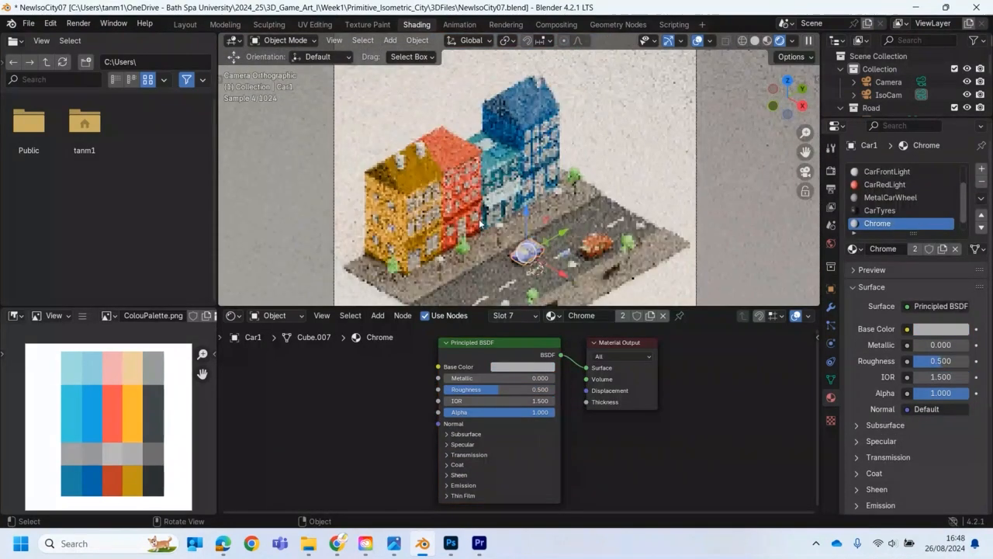
scroll(479, 222, up, 2)
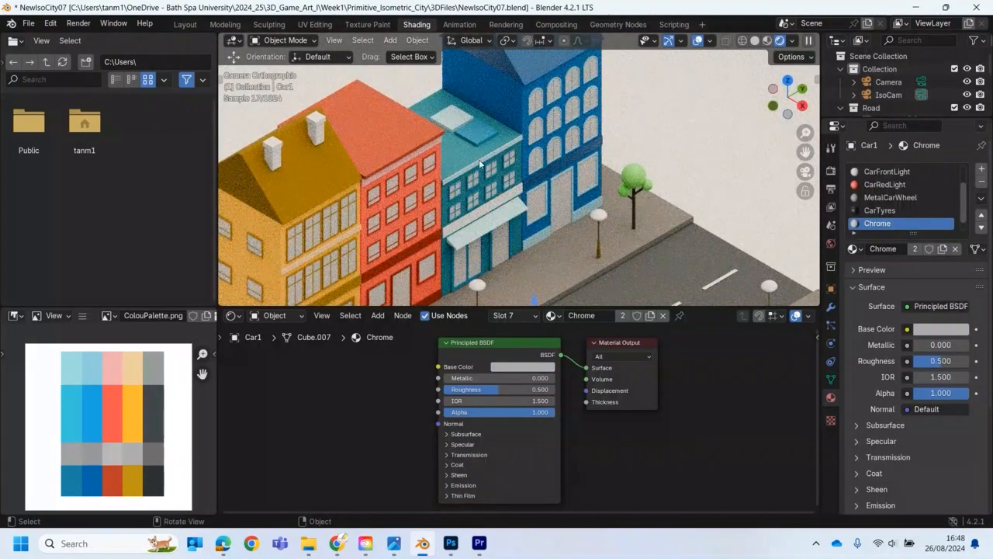
click(456, 121)
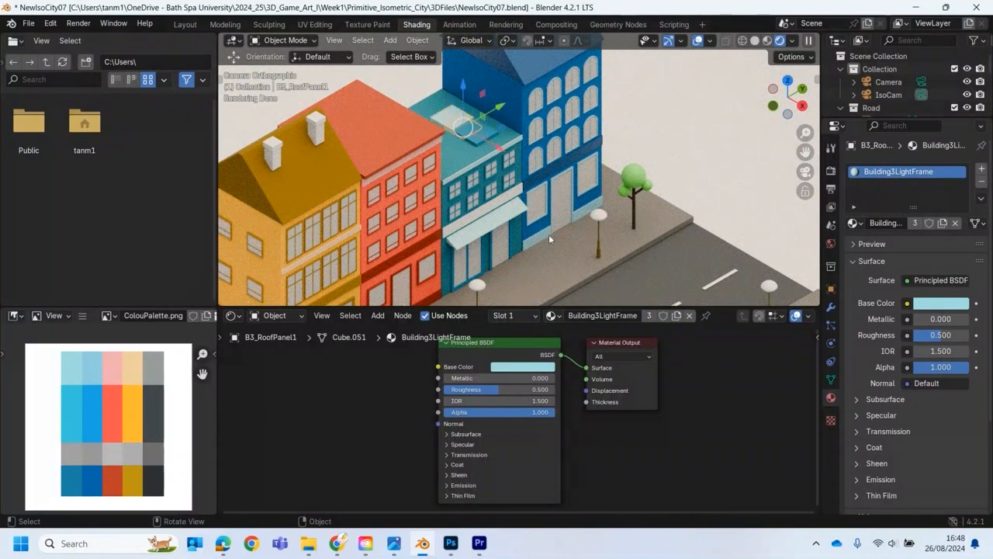
scroll(549, 234, down, 4)
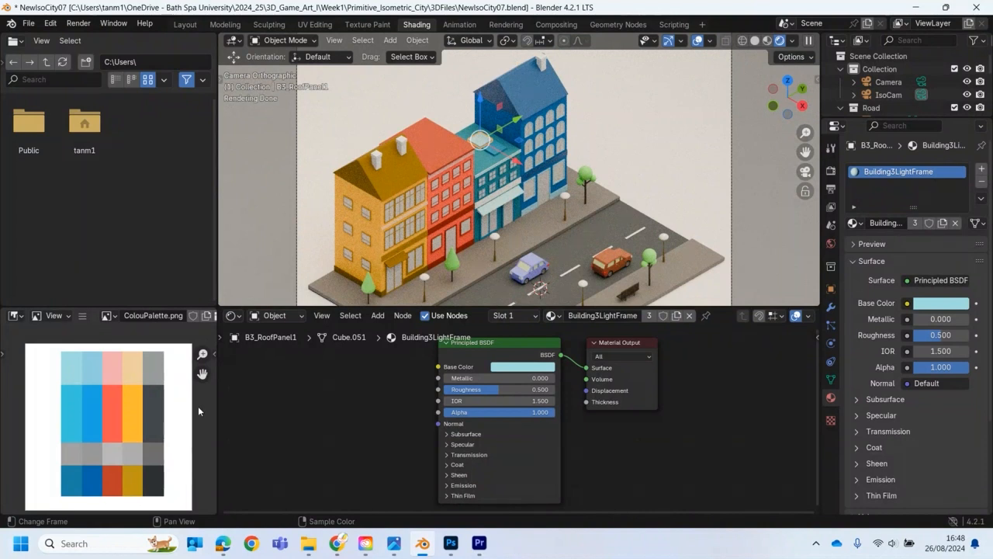
- Sample the yellow building's wall colour from the viewport as the base colour of the tree's Green material
click(452, 264)
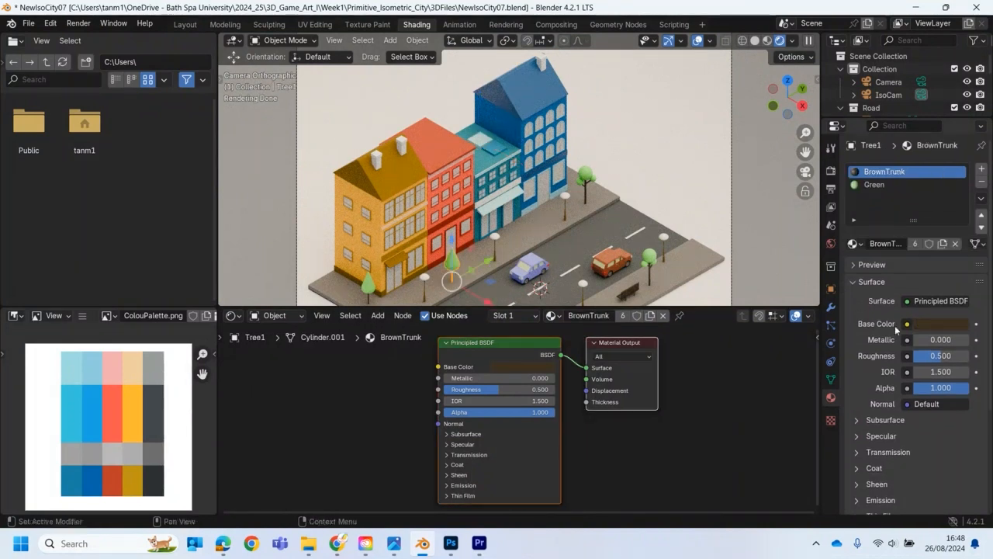
click(871, 185)
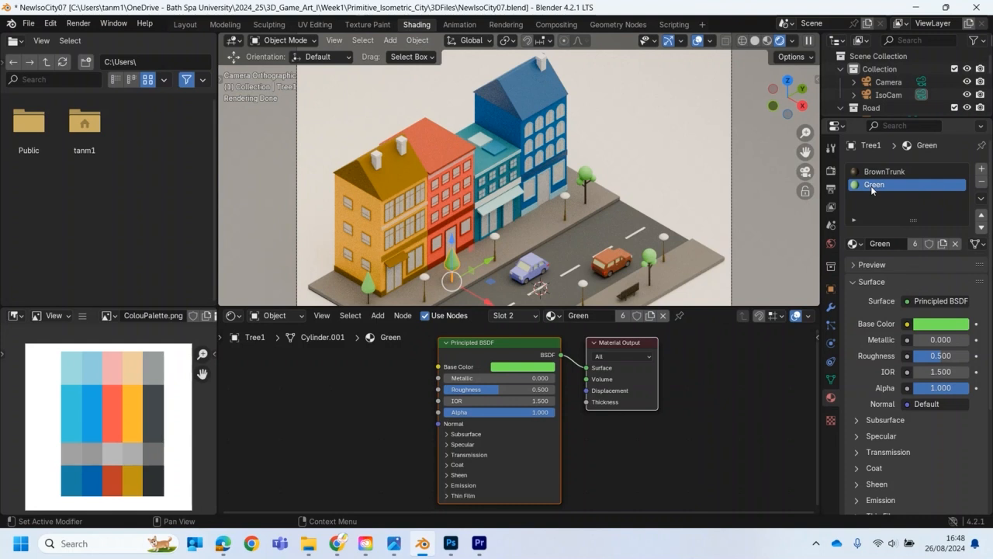
click(924, 326)
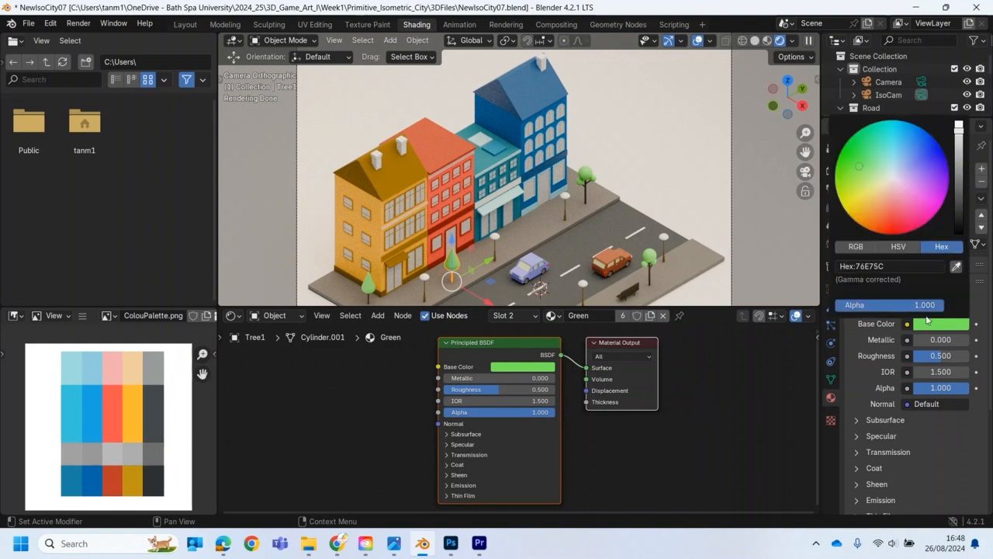
click(954, 268)
click(378, 226)
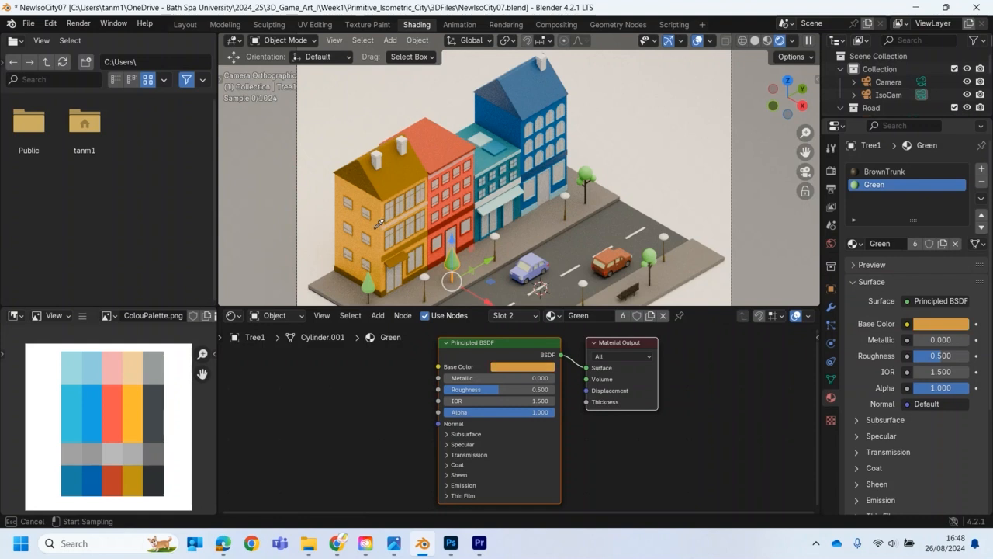
- Shift the Green material's base colour to a muted green of about hue 0.293, saturation 0.825 and value 0.524
click(945, 324)
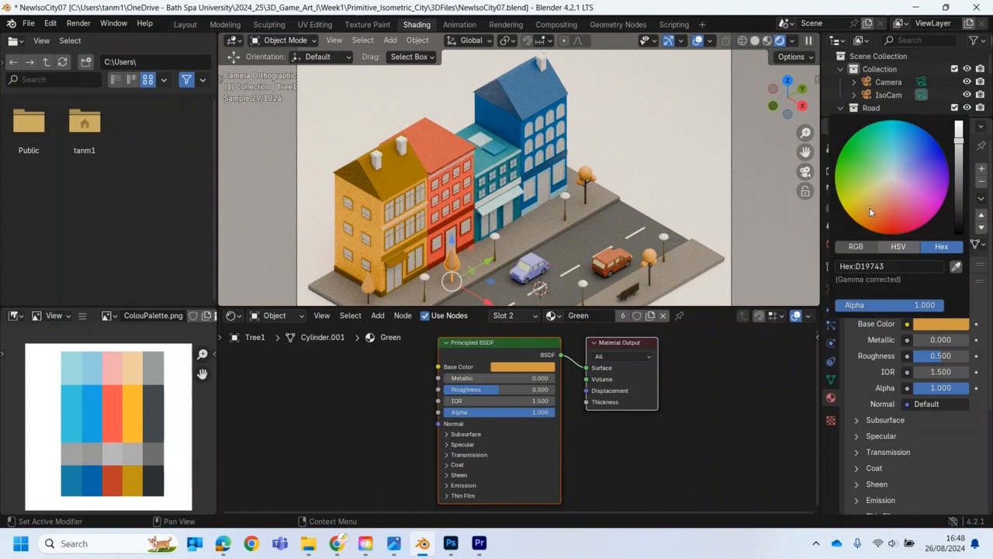
click(899, 246)
click(856, 246)
click(941, 246)
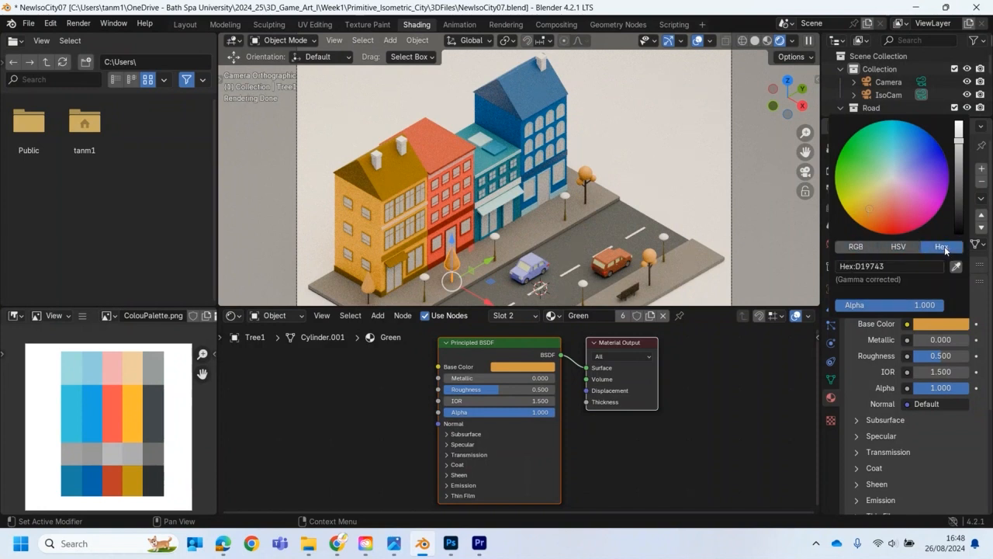
click(889, 246)
drag(871, 212, 861, 176)
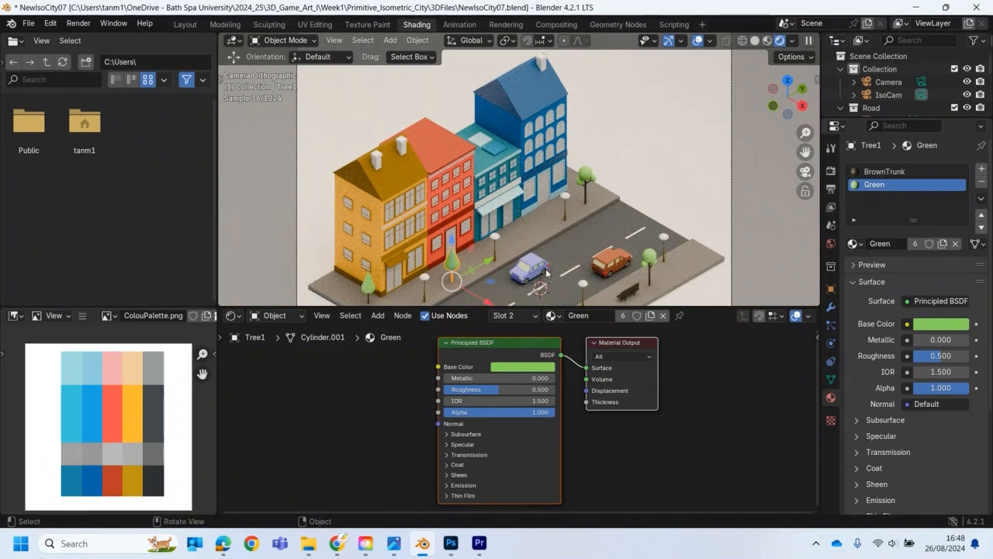
click(932, 324)
drag(959, 143, 960, 152)
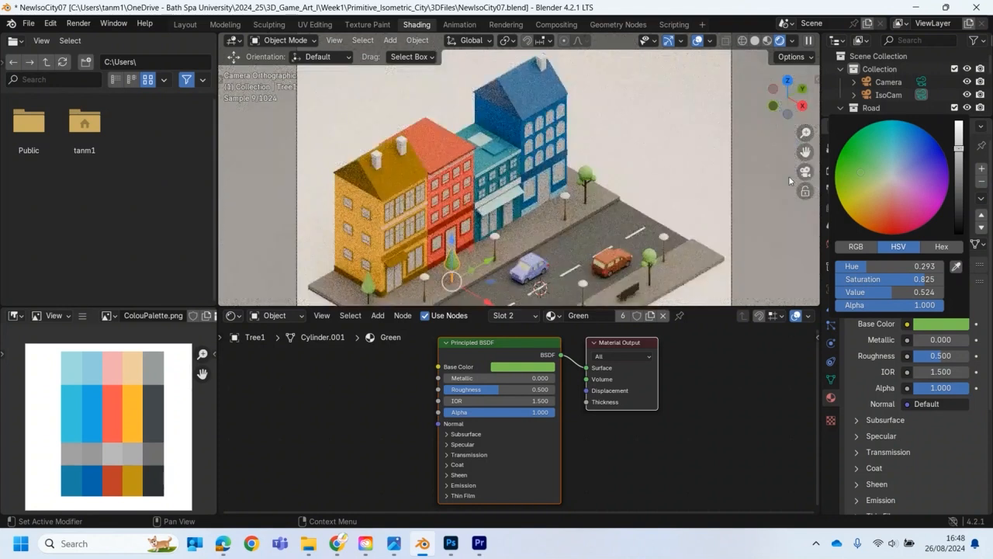
- Enlarge the 3D viewport and try the palette's coral red as the base colour of the blue car's Carbody material
click(536, 266)
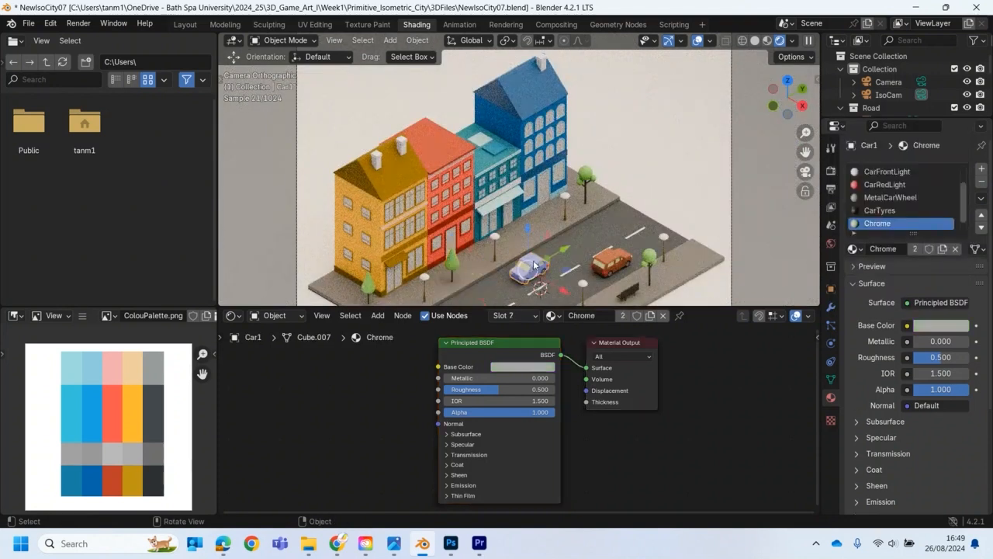
drag(530, 310, 526, 332)
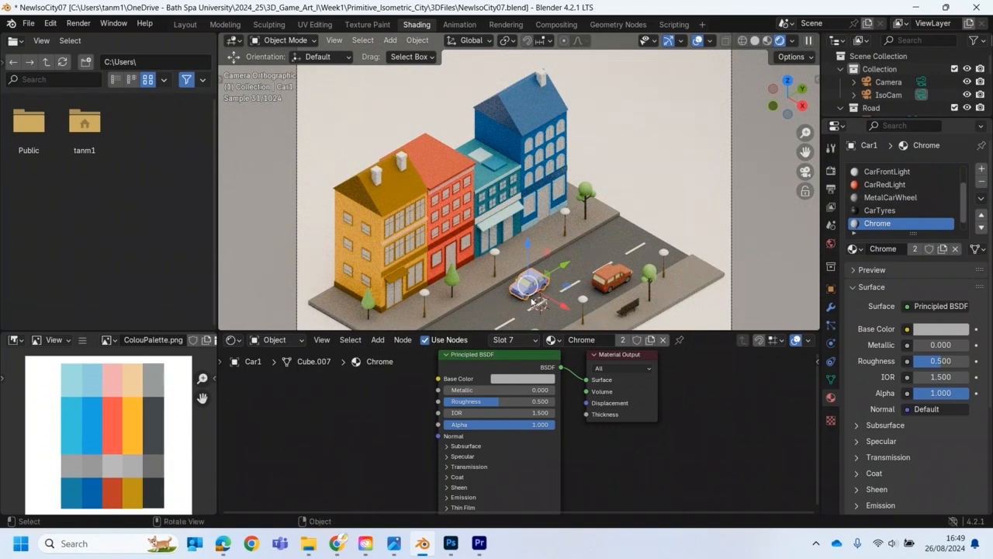
scroll(466, 442, down, 1)
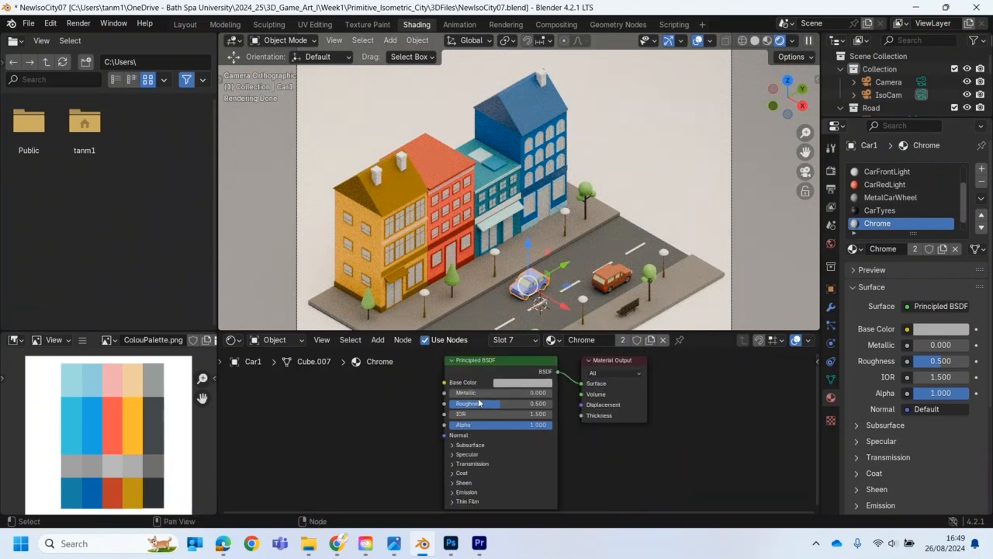
scroll(901, 194, up, 2)
click(885, 172)
click(941, 329)
click(956, 273)
click(114, 441)
- Resample the Carbody base colour from the palette's bright yellow and darken it to a value of about 0.388
click(921, 332)
click(956, 272)
click(135, 436)
click(937, 332)
drag(962, 158, 962, 166)
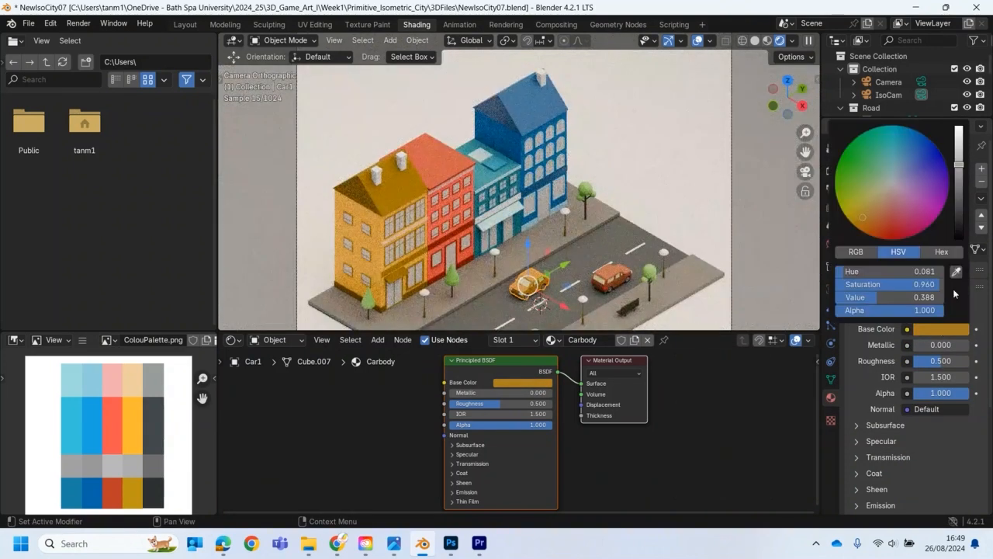
- Resample the Carbody base colour from the palette's blues, ending on the dark teal swatch
click(956, 272)
click(98, 491)
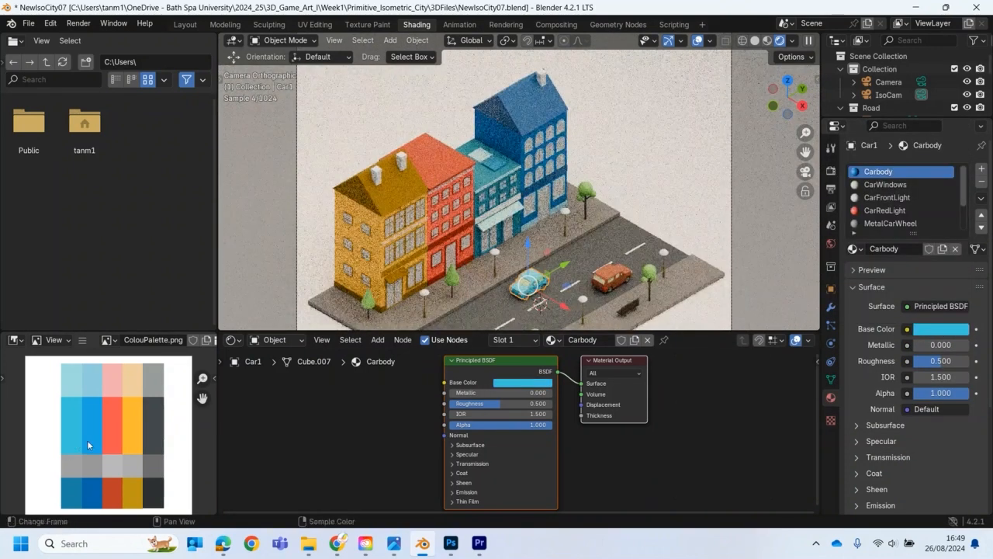
click(954, 331)
click(956, 272)
click(78, 488)
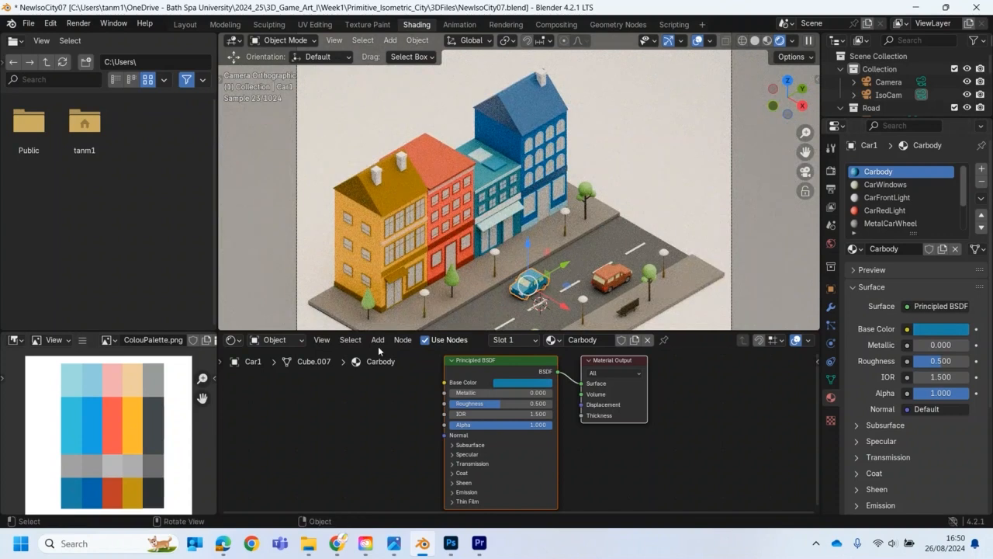
- Lighten the CarWindows material's base colour and set its alpha to about 0.661
click(886, 184)
click(940, 329)
click(941, 329)
drag(961, 160, 961, 138)
drag(960, 393, 940, 393)
click(940, 330)
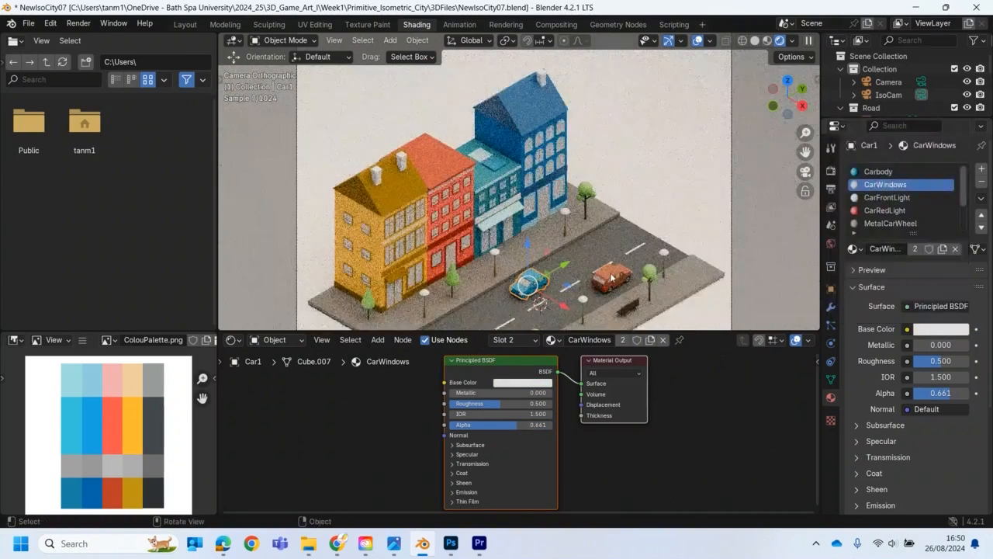
- Sample the palette's pale peach as the base colour of the first car's CarFrontLight material
click(613, 277)
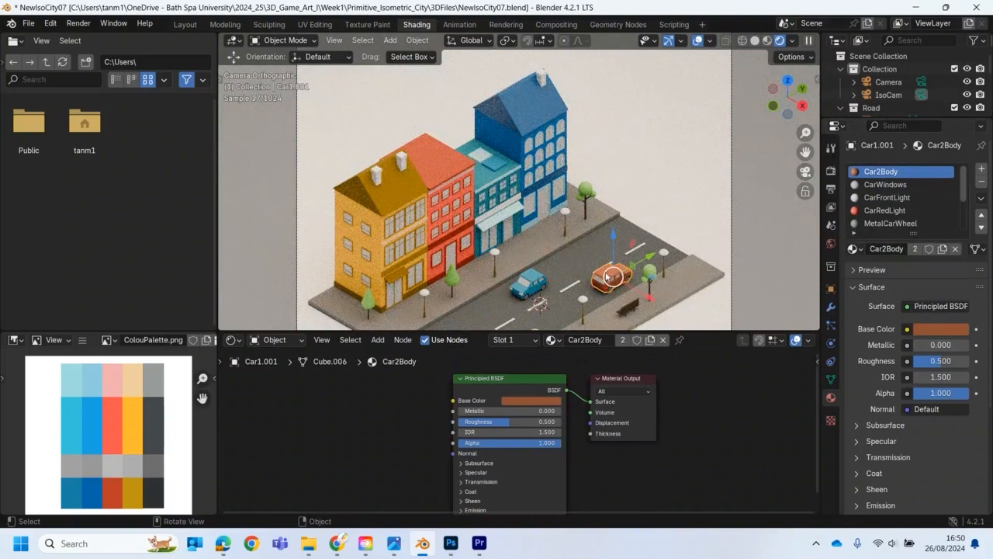
click(520, 296)
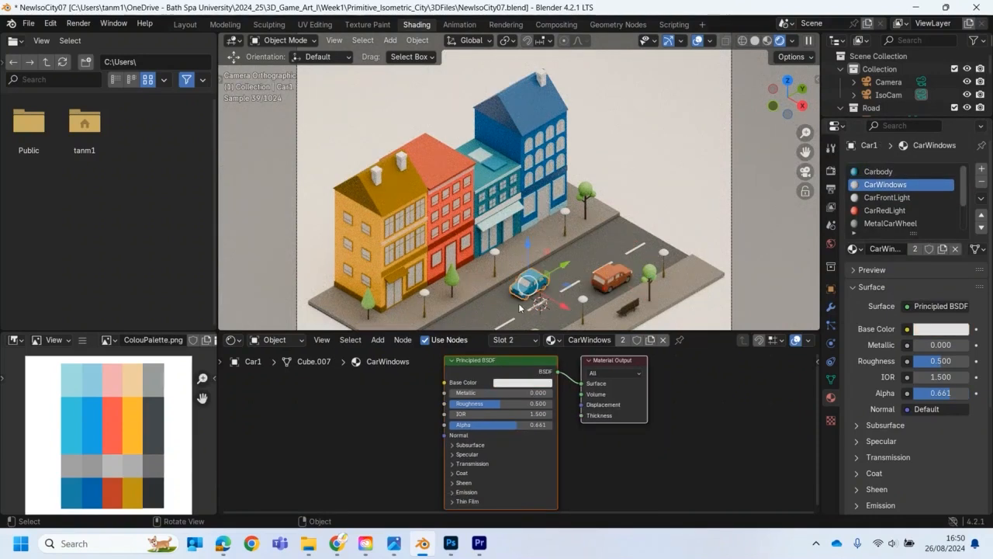
click(884, 197)
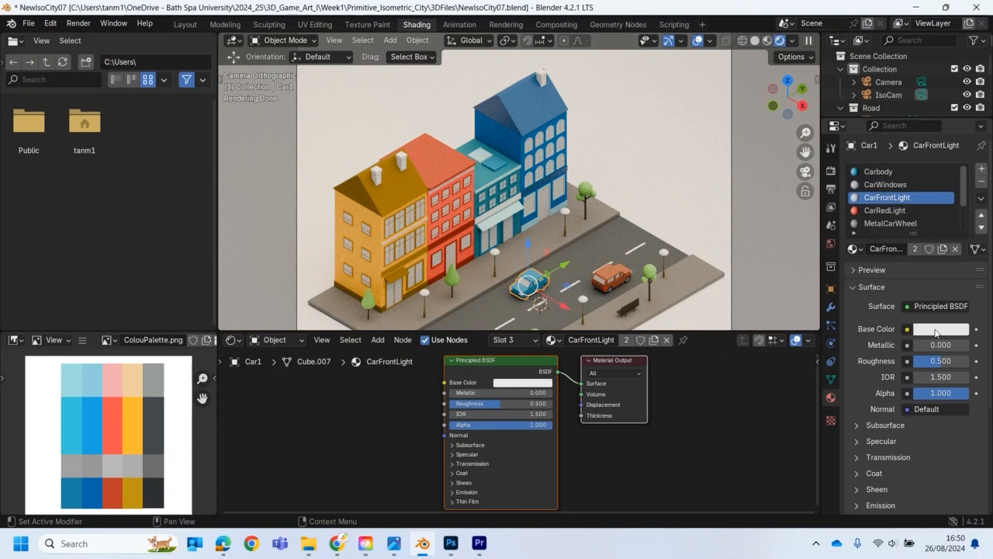
click(961, 332)
click(957, 271)
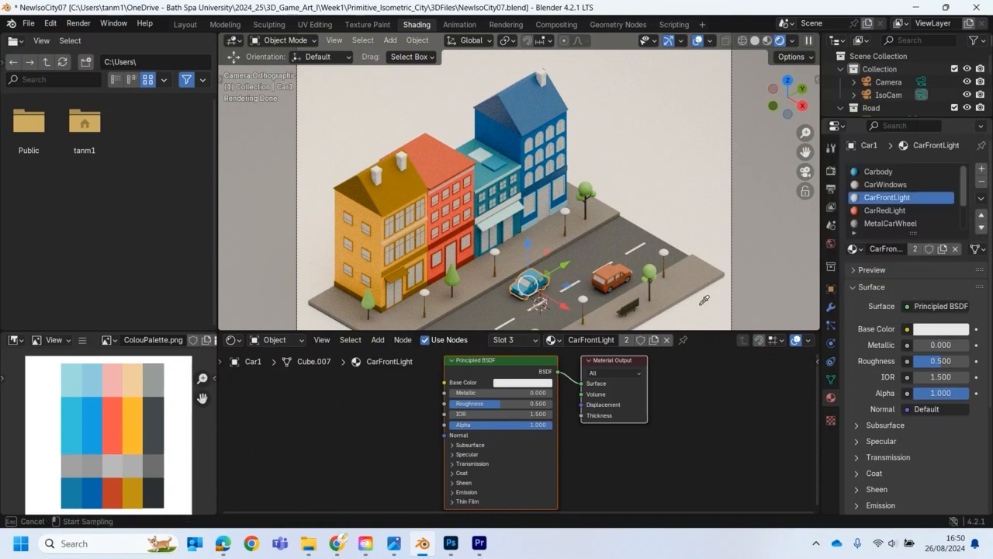
click(132, 379)
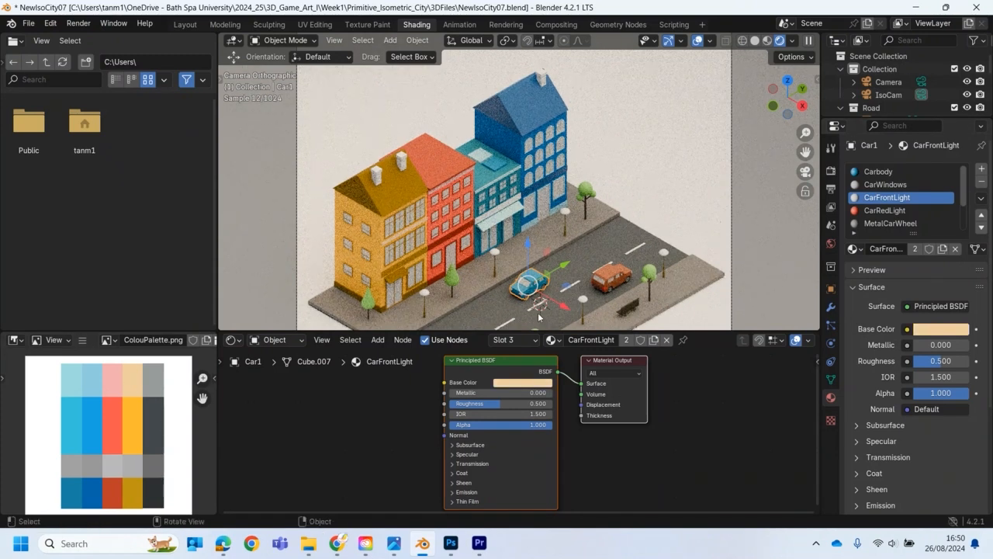
- Try the palette's pale pink and a tree's green as the base colour of the second car's Car2Body material
click(609, 277)
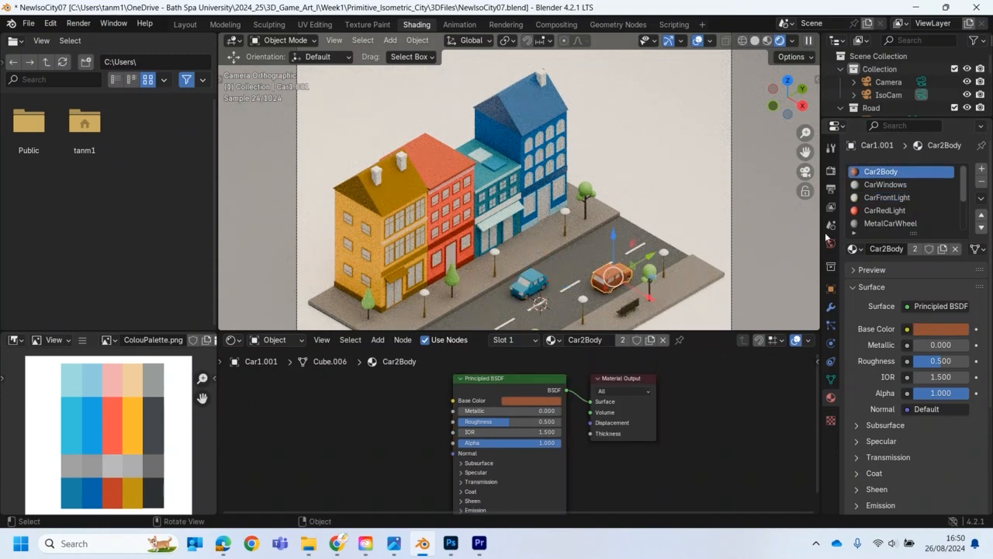
click(932, 332)
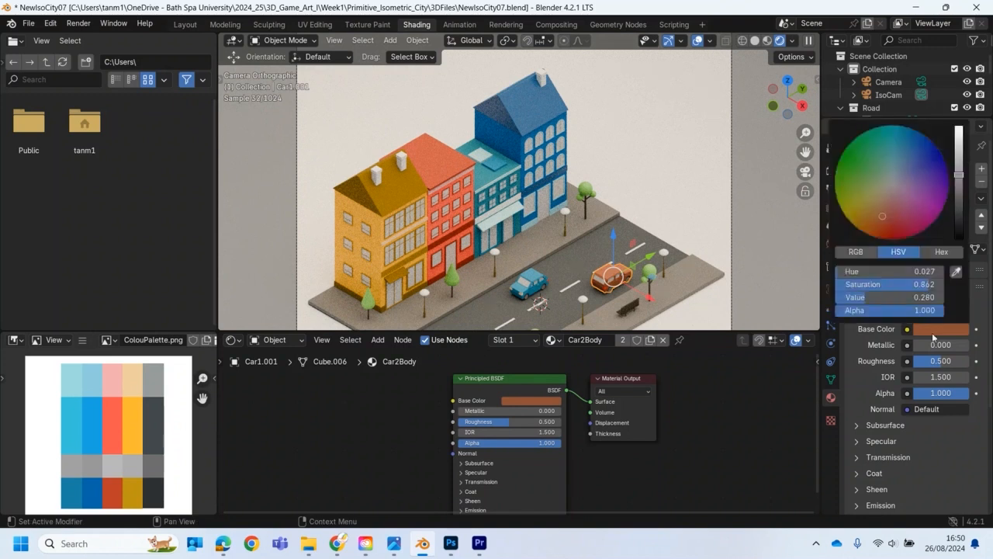
click(956, 272)
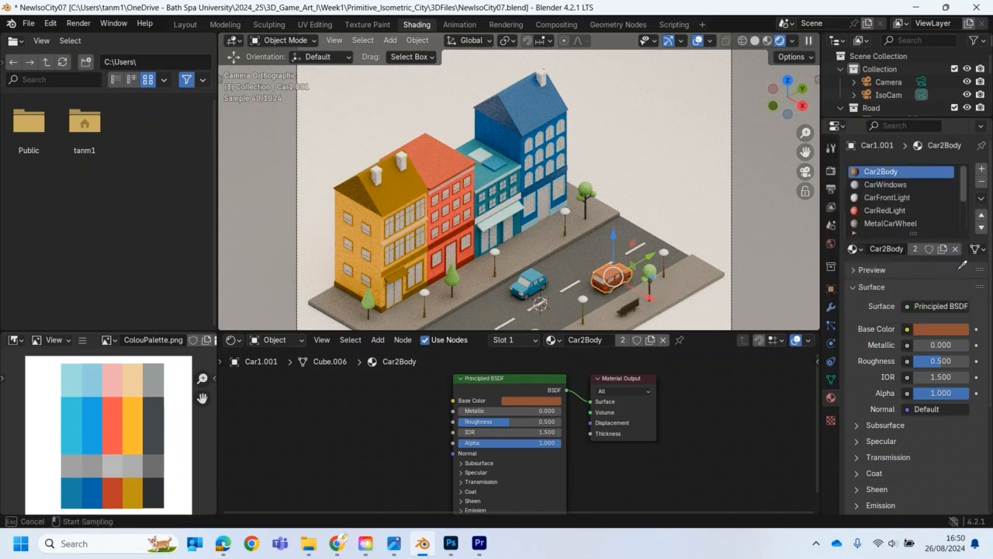
click(118, 380)
click(955, 329)
click(956, 271)
click(585, 189)
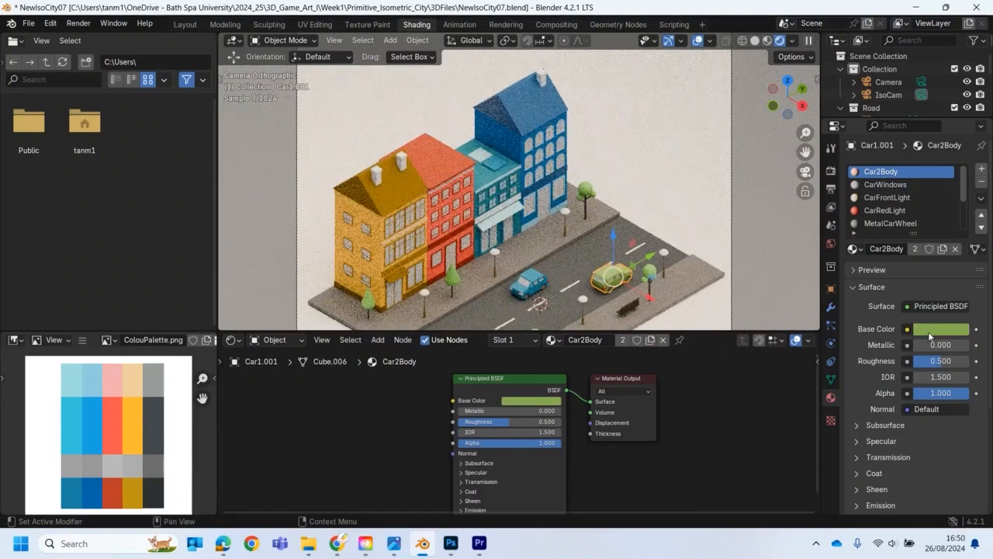
- Sample the palette's bright yellow as the Car2Body base colour and darken it slightly
click(941, 329)
click(957, 271)
click(136, 449)
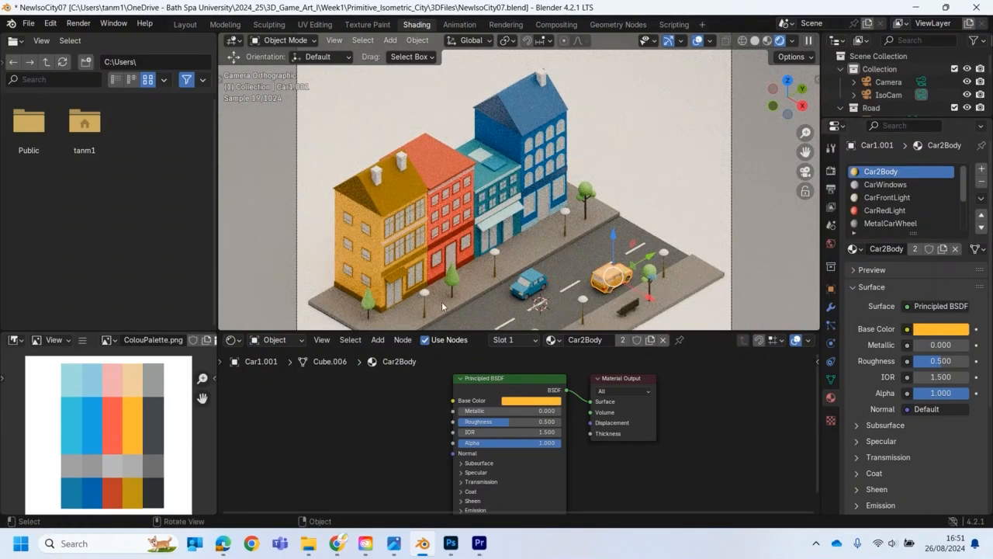
click(941, 329)
drag(959, 131, 960, 146)
- In material preview shading, give the bench's WoodBench material the palette's dark mustard as base colour and darken it
middle_drag(555, 268, 547, 291)
scroll(532, 279, down, 8)
scroll(532, 280, up, 10)
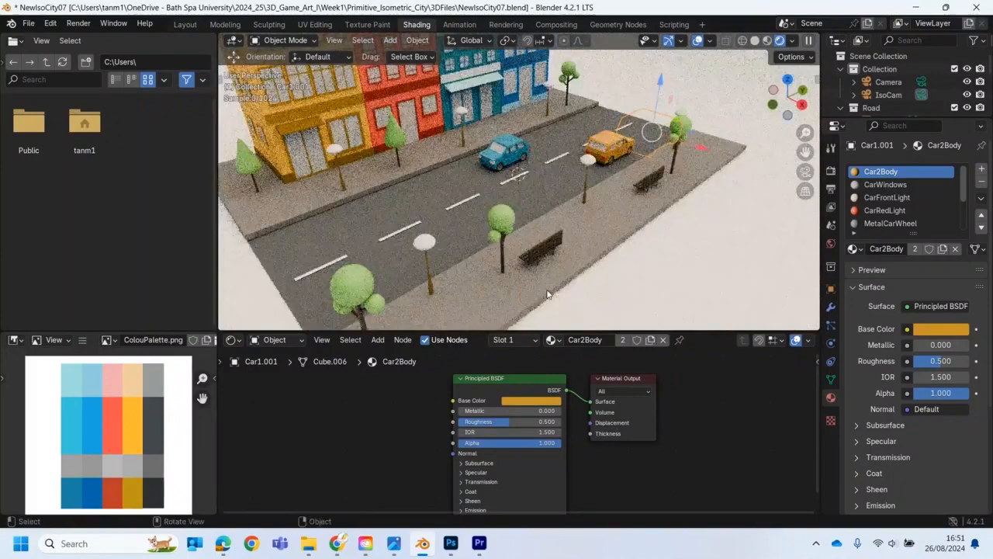
click(767, 41)
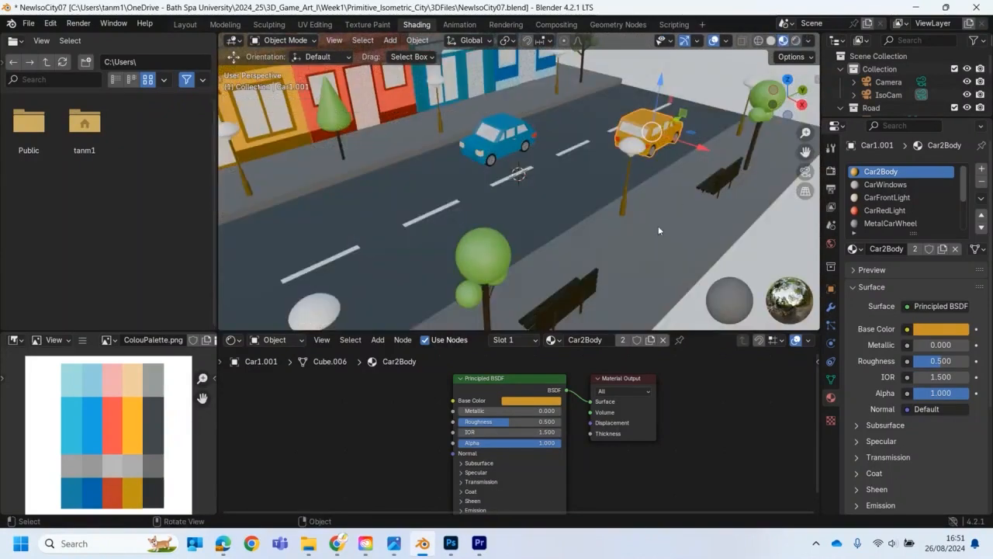
click(557, 281)
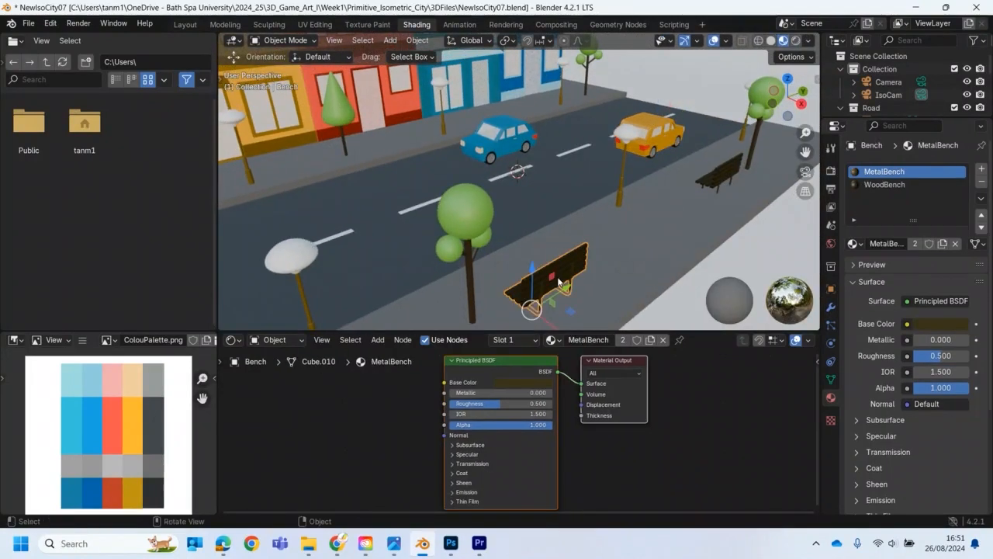
click(887, 188)
click(935, 326)
click(954, 270)
click(136, 492)
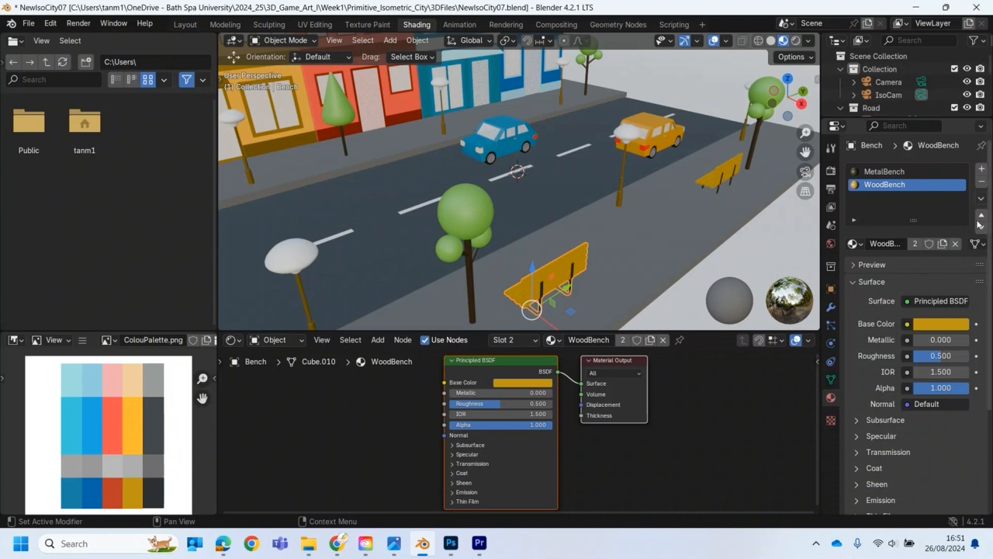
mouse_move(943, 330)
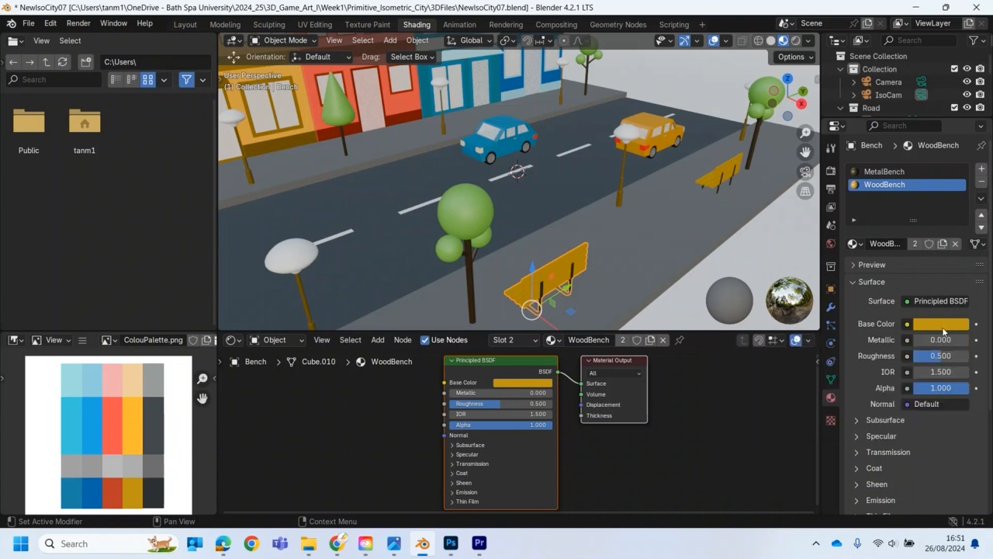
click(943, 326)
drag(960, 152, 960, 203)
- Sample the bench in the viewport for the base colour of its MetalBench material
click(883, 170)
click(943, 324)
click(956, 266)
click(571, 267)
click(949, 324)
- Recolour the street lamps' Pole material with a dark grey base colour based on the palette's greys
click(620, 194)
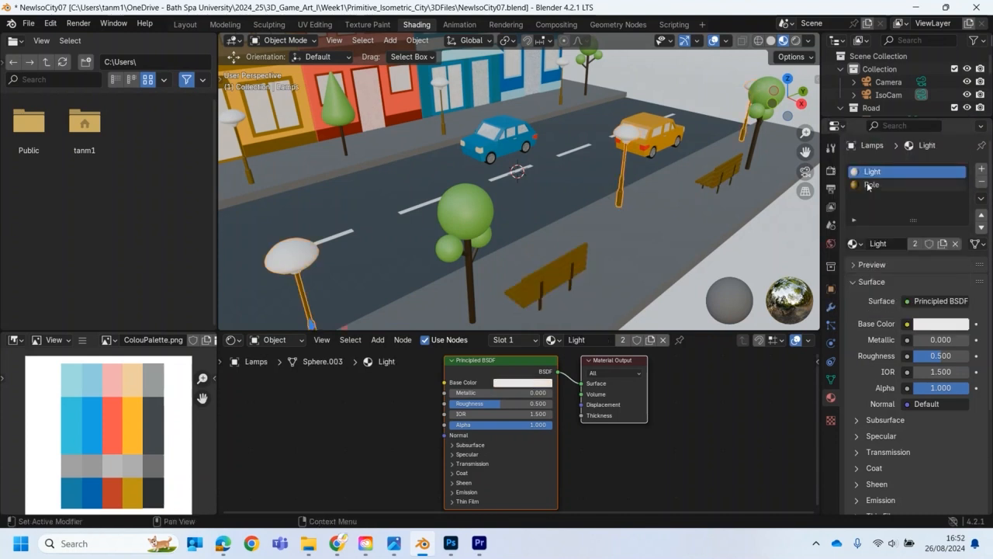
click(872, 184)
click(154, 466)
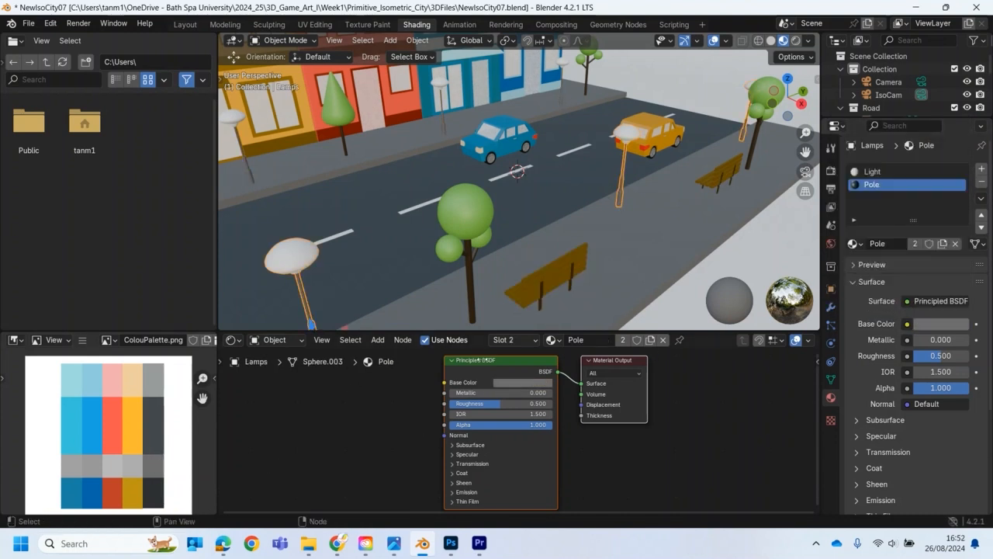
click(946, 325)
- Shift the tree's BrownTrunk base colour to a warm brown of about hue 0.056 and saturation 0.992, and darken it slightly
click(470, 272)
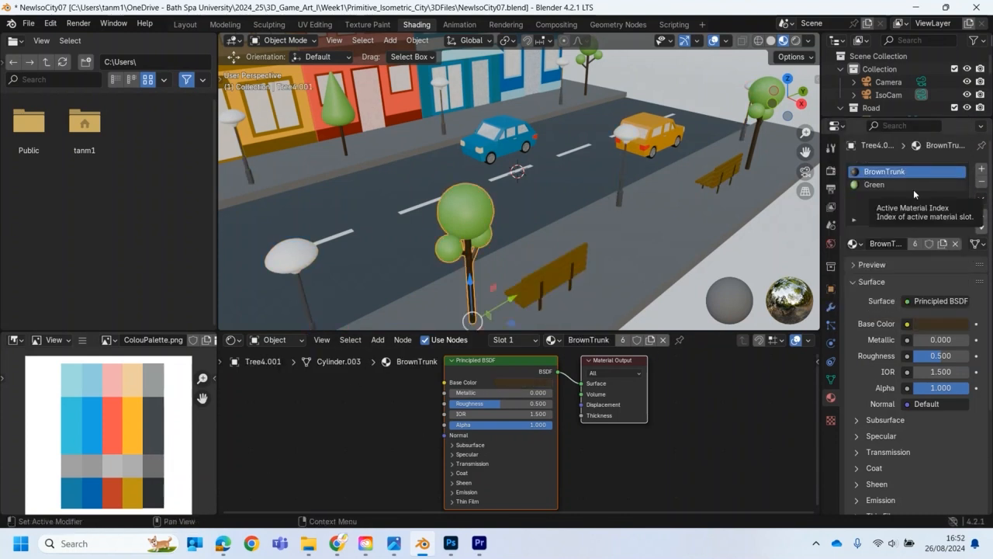
click(941, 325)
click(959, 174)
drag(856, 214, 852, 231)
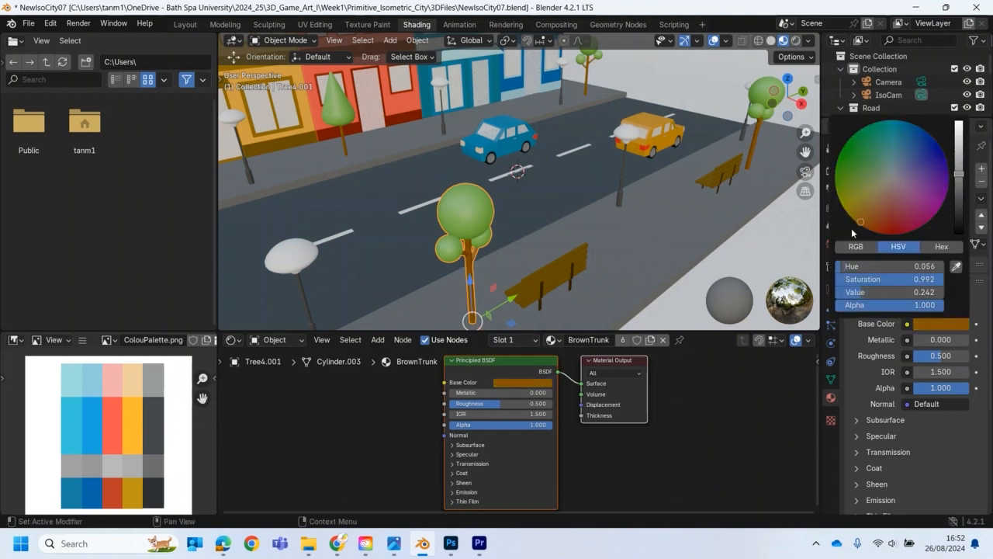
click(938, 324)
click(960, 181)
- Set the street lamps' Light material to roughness 0.362 and its base colour value to about 0.727
scroll(697, 233, down, 3)
click(409, 256)
click(872, 172)
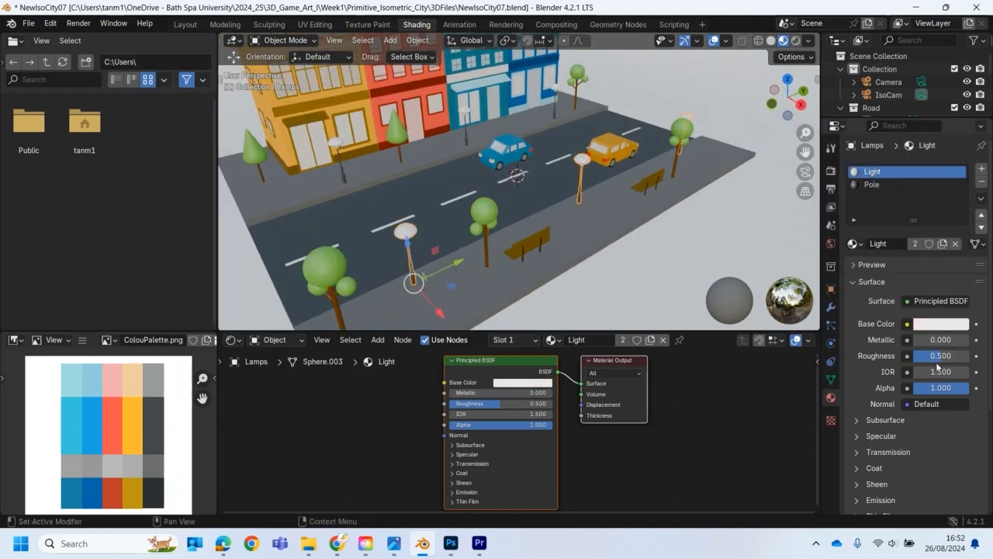
scroll(938, 404, down, 1)
click(941, 298)
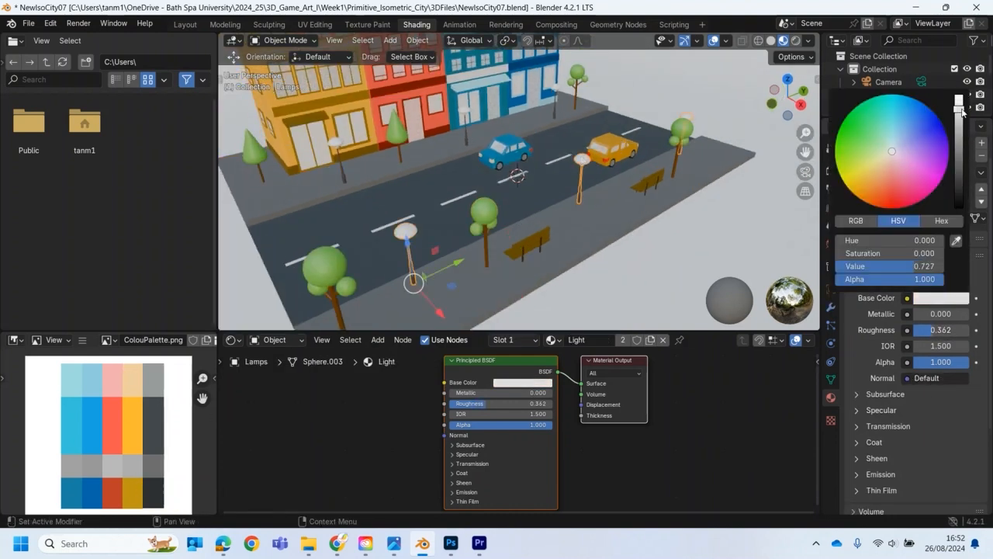
- Return to the camera view in rendered shading and select the yellow building's front chimney
key(KP_0)
click(795, 40)
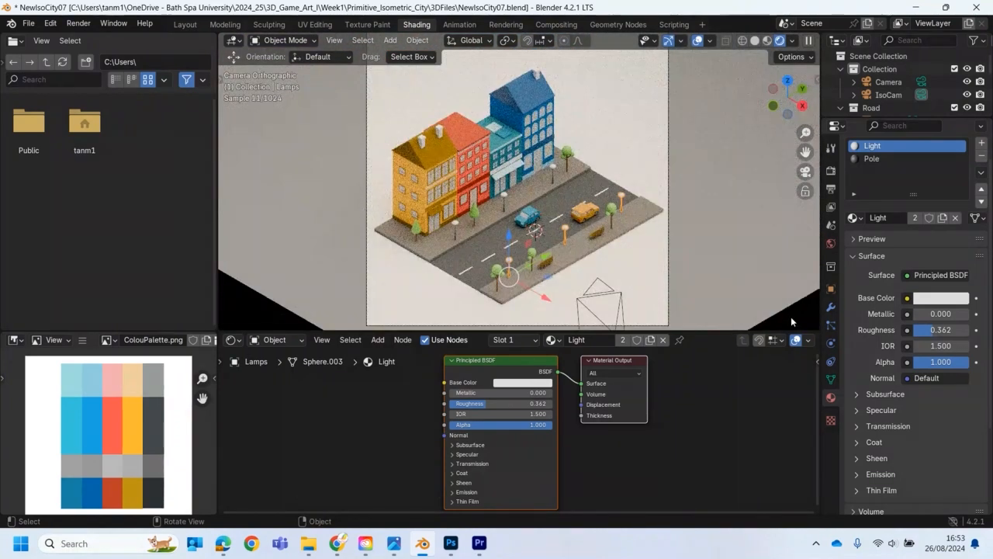
click(791, 317)
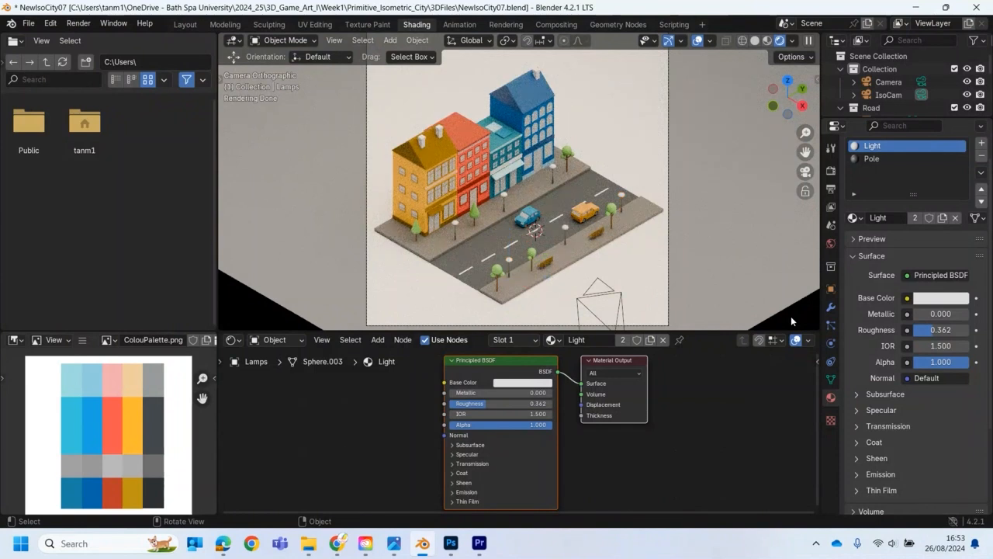
click(424, 142)
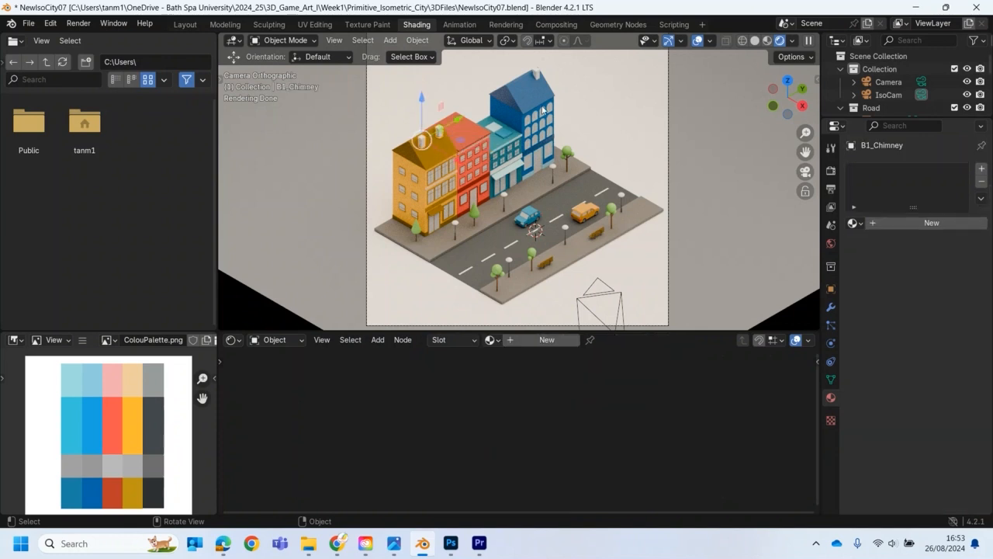
key(shift+d)
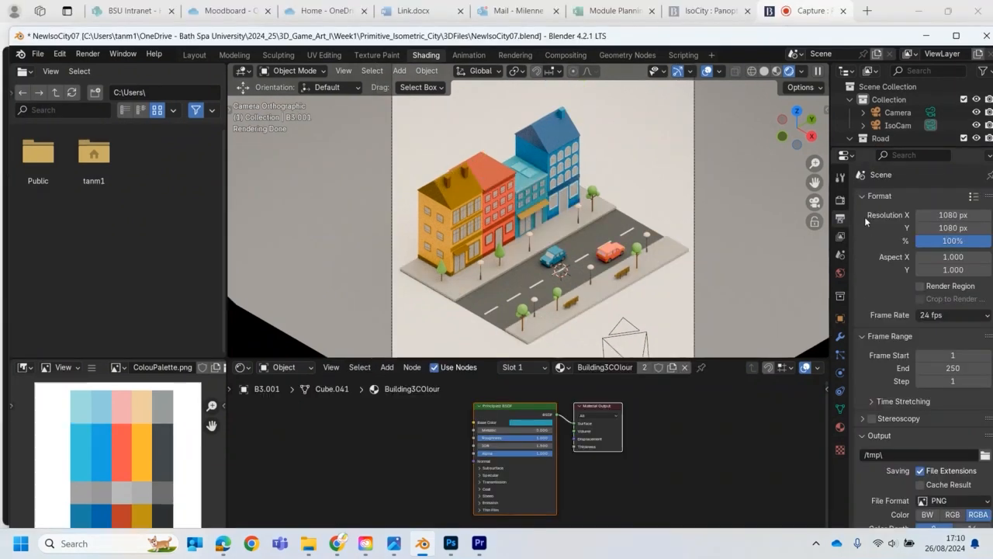
click(840, 200)
click(841, 218)
click(841, 236)
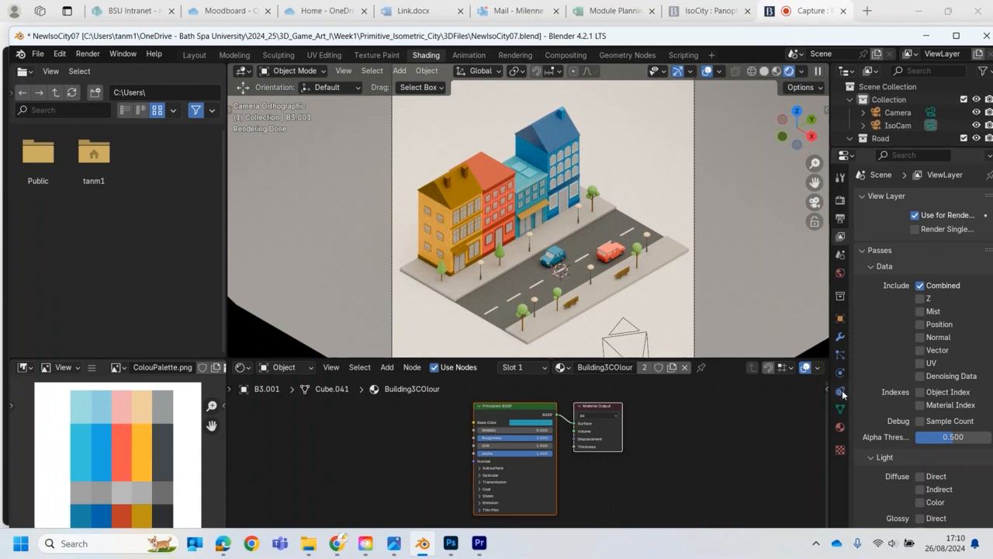
click(840, 427)
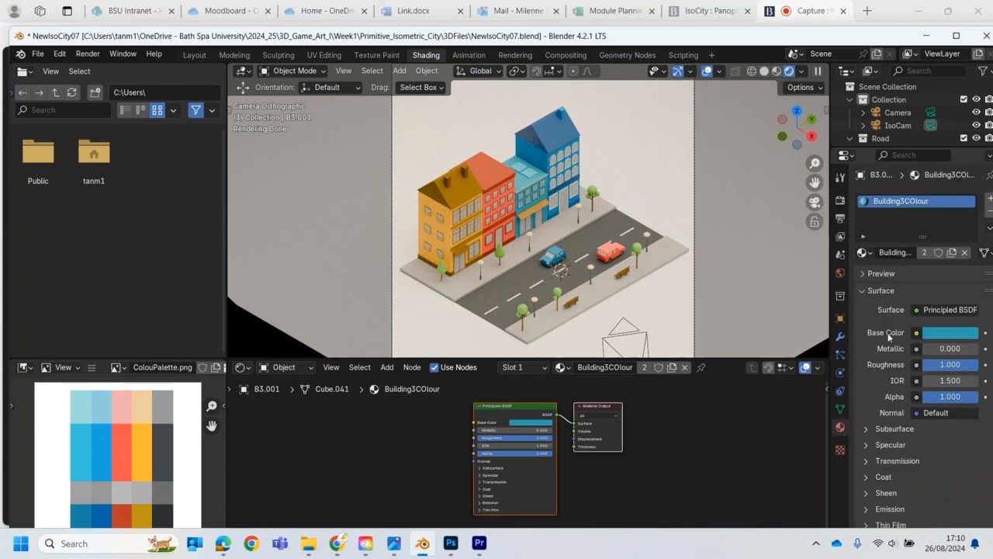
click(843, 218)
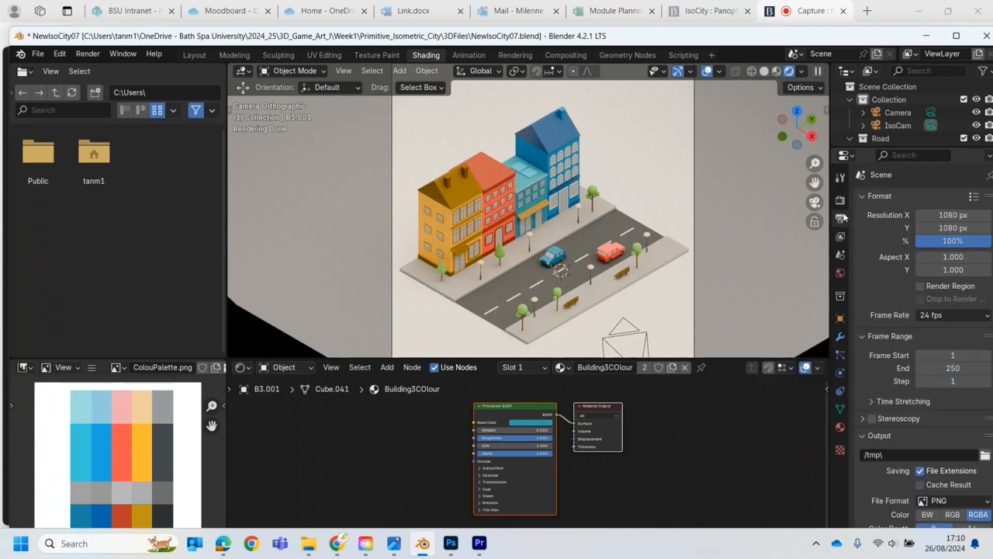
- Set the final render's maximum samples to 500 in the Cycles sampling settings
click(839, 200)
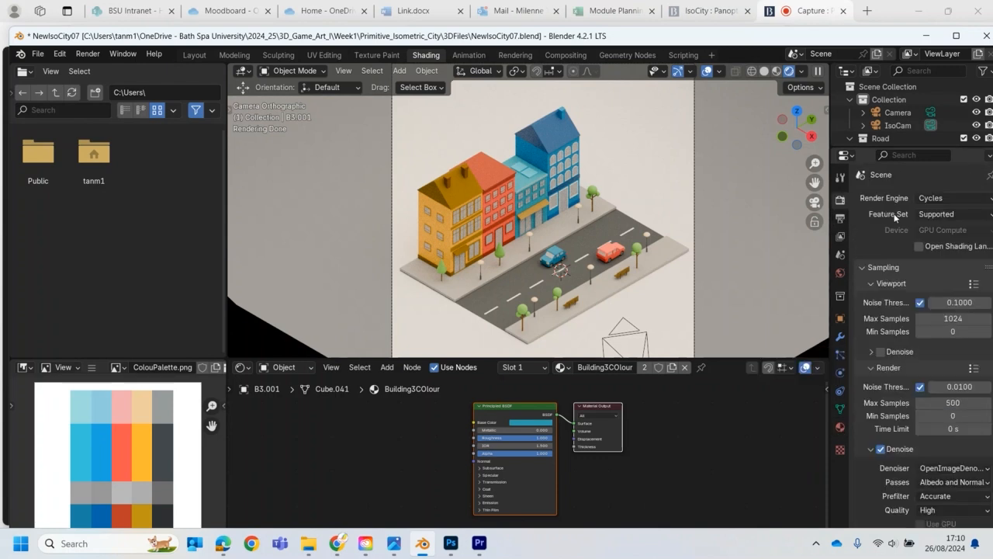
click(950, 402)
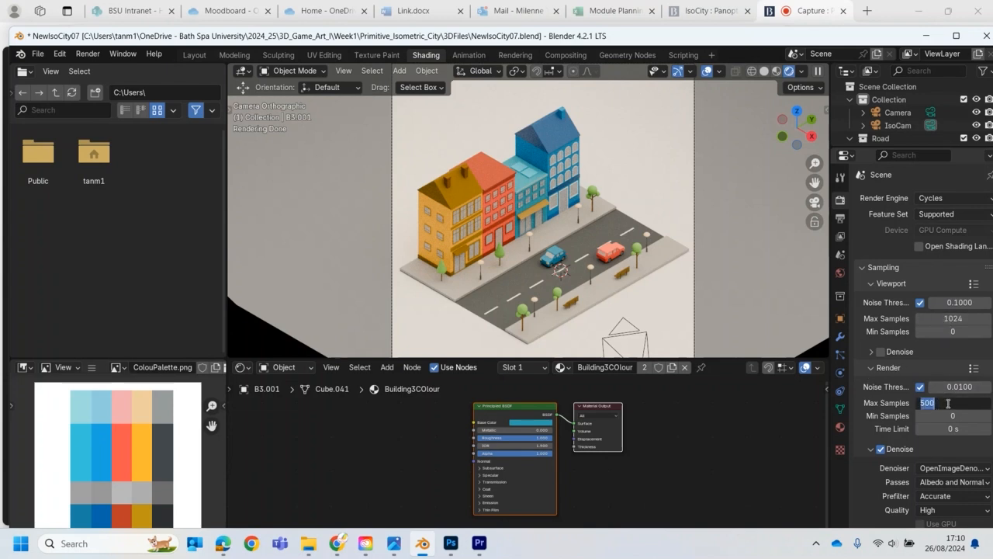
text(500)
key(Return)
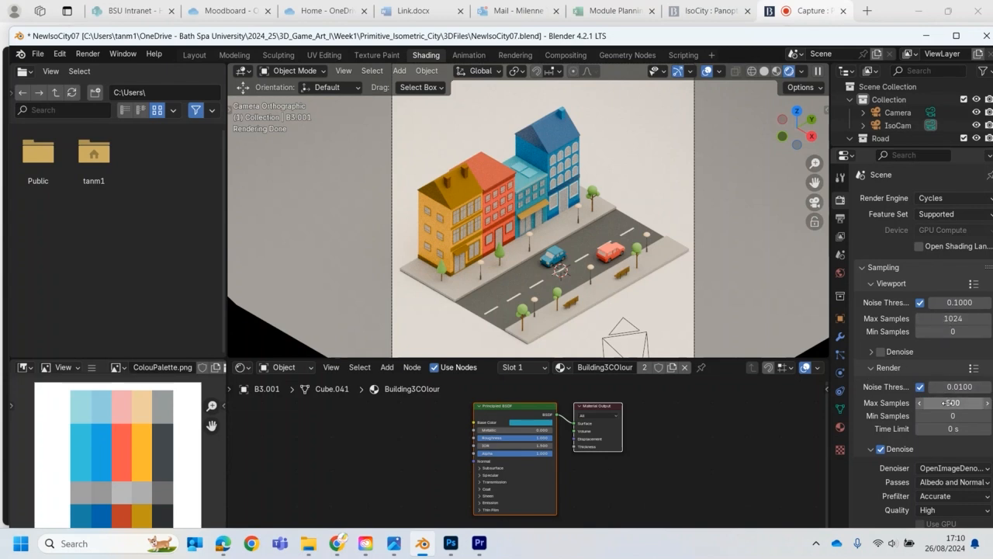
scroll(954, 394, down, 4)
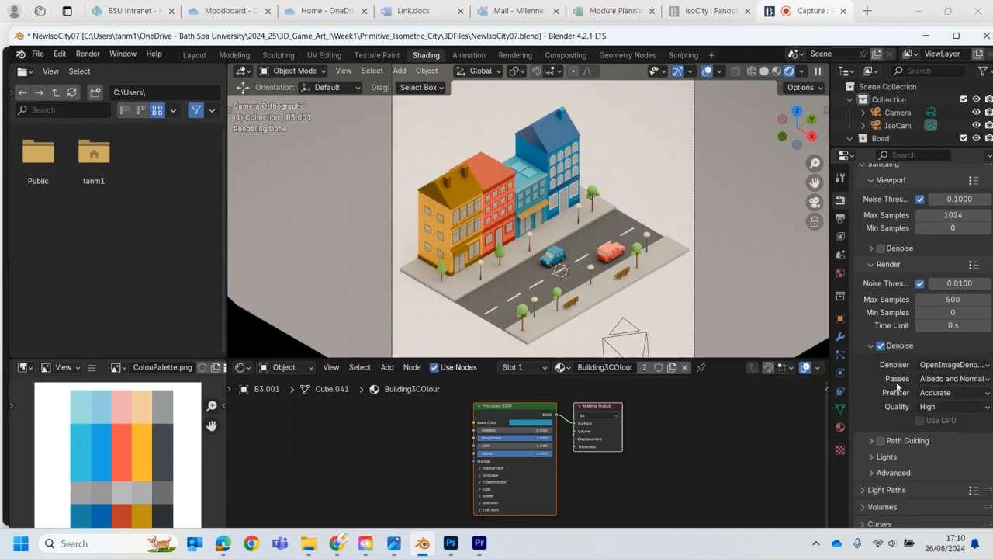
- Render a still image of the isometric city and keep the render window in front to watch its progress
scroll(898, 386, down, 5)
scroll(898, 386, up, 8)
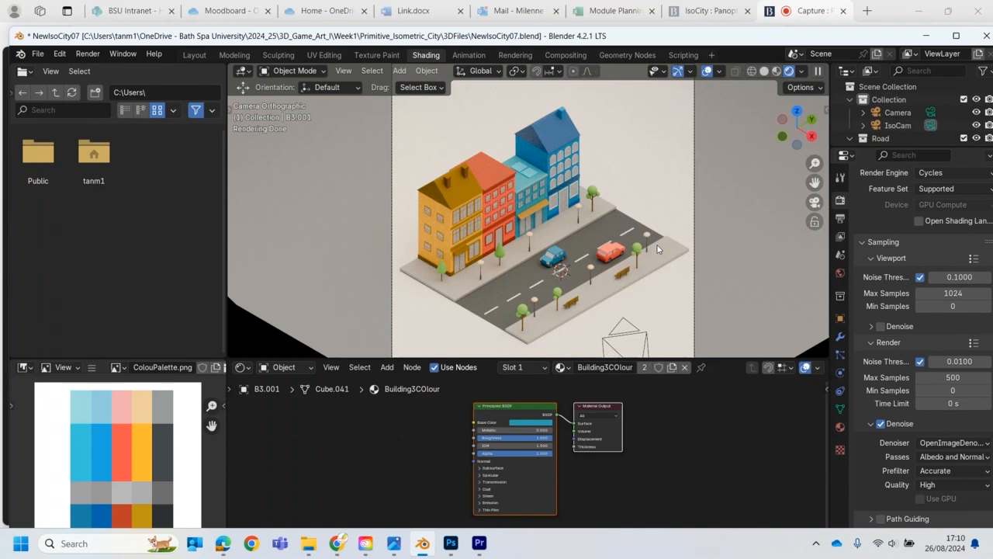
click(88, 54)
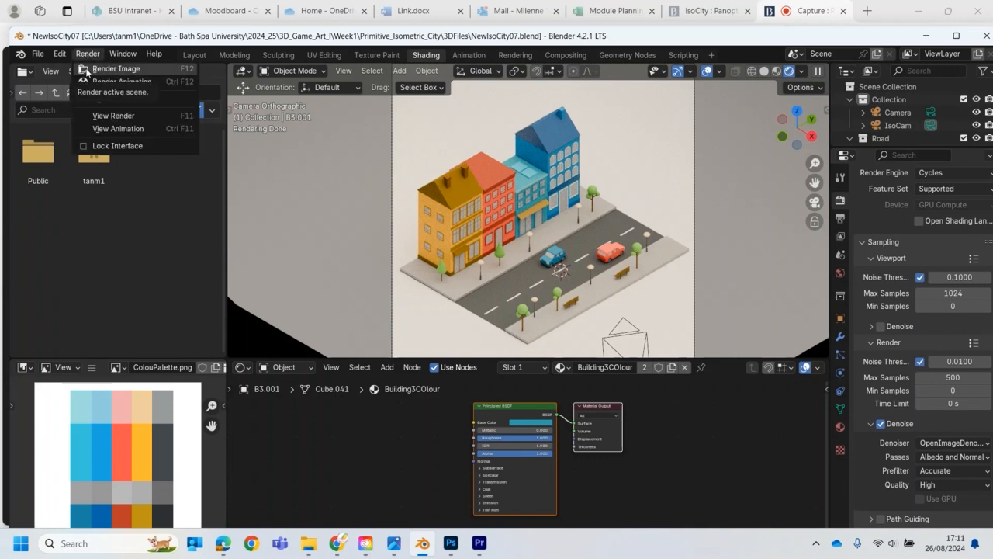
click(86, 71)
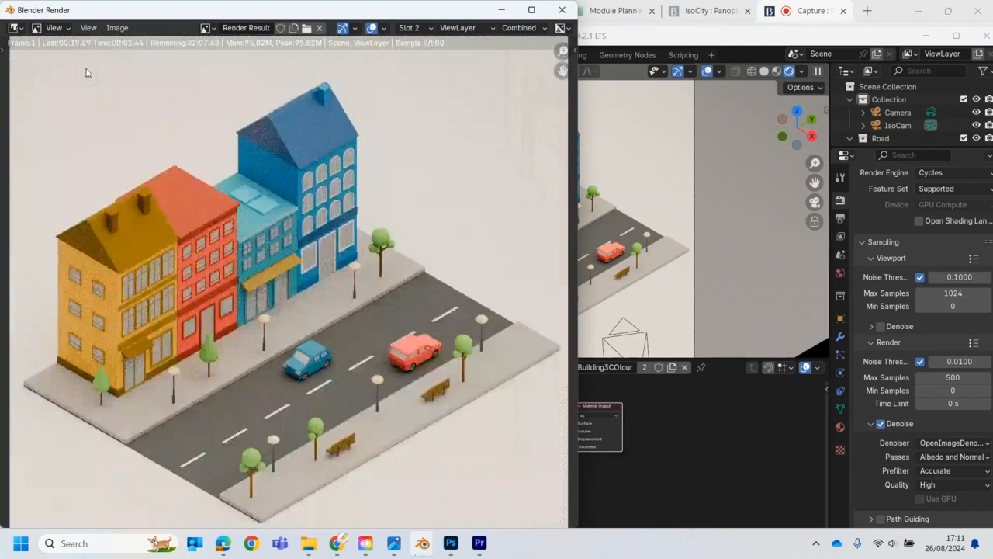
scroll(88, 63, up, 1)
scroll(192, 226, down, 3)
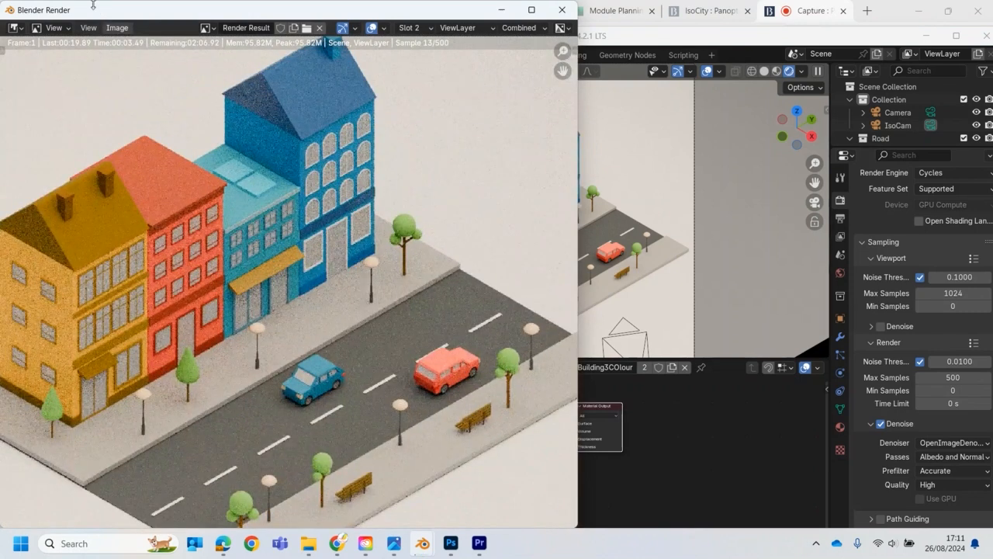
key(Escape)
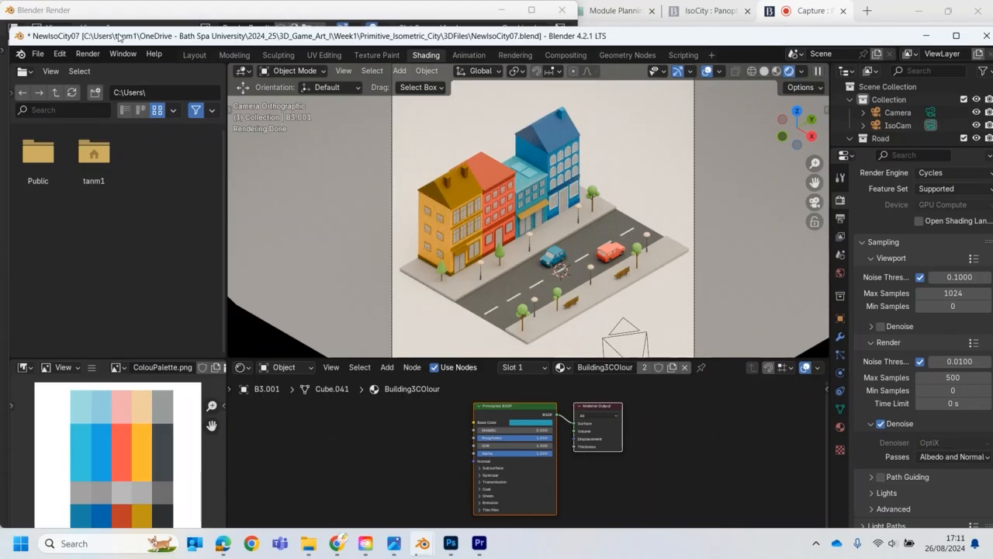
click(99, 17)
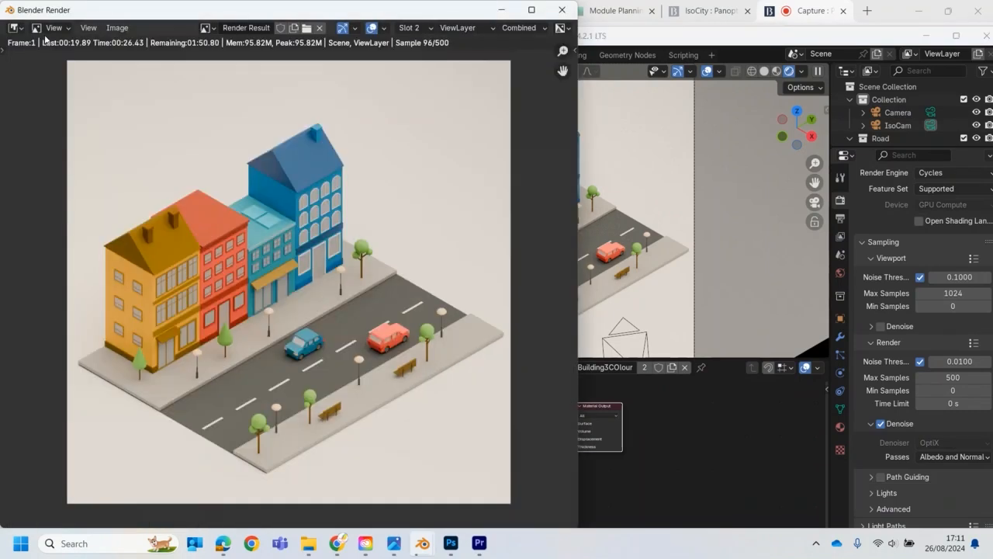
click(118, 27)
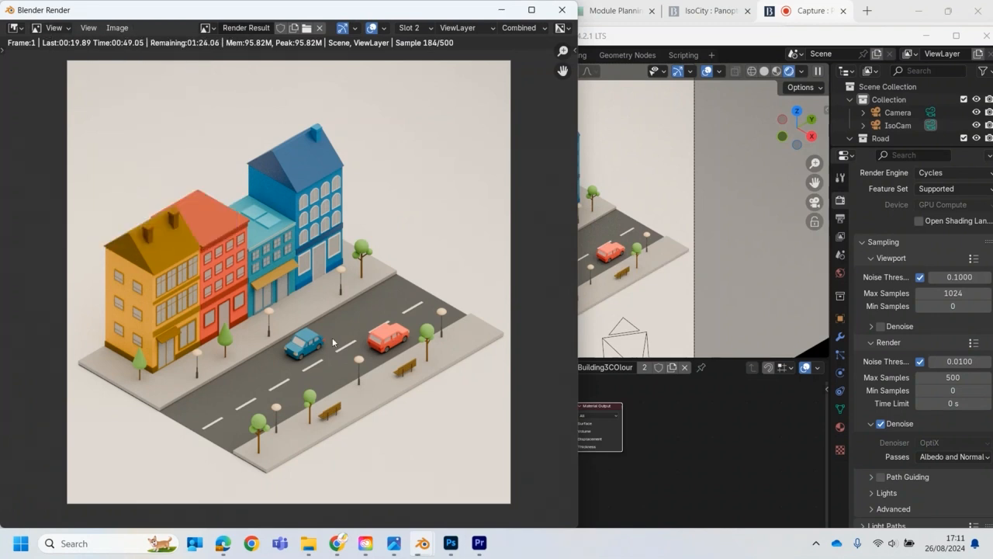
- Switch to Photos, place RenderShotIso.png over the render to compare the two images, and close the reference picture
click(393, 543)
drag(519, 102, 382, 354)
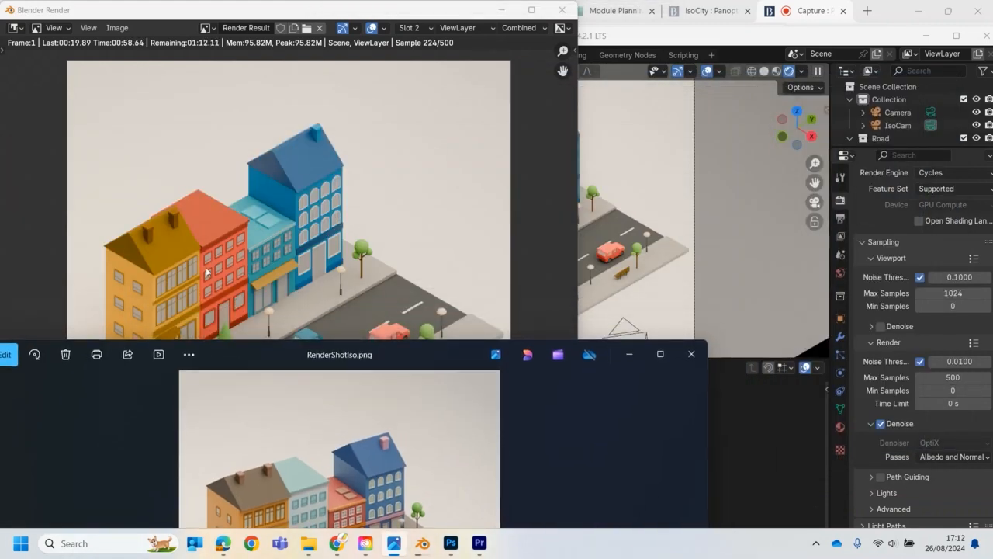
drag(284, 347, 301, 216)
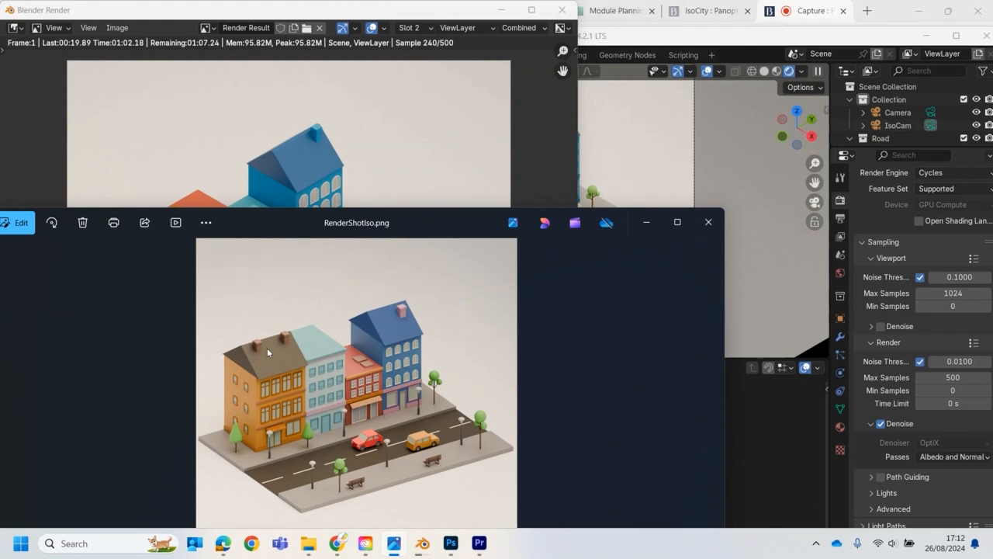
drag(294, 218, 315, 107)
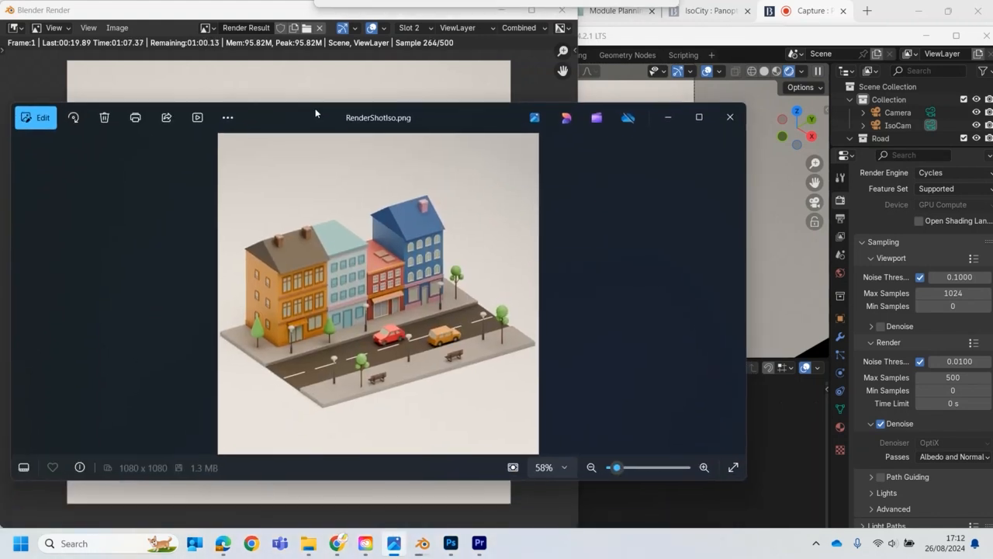
click(730, 115)
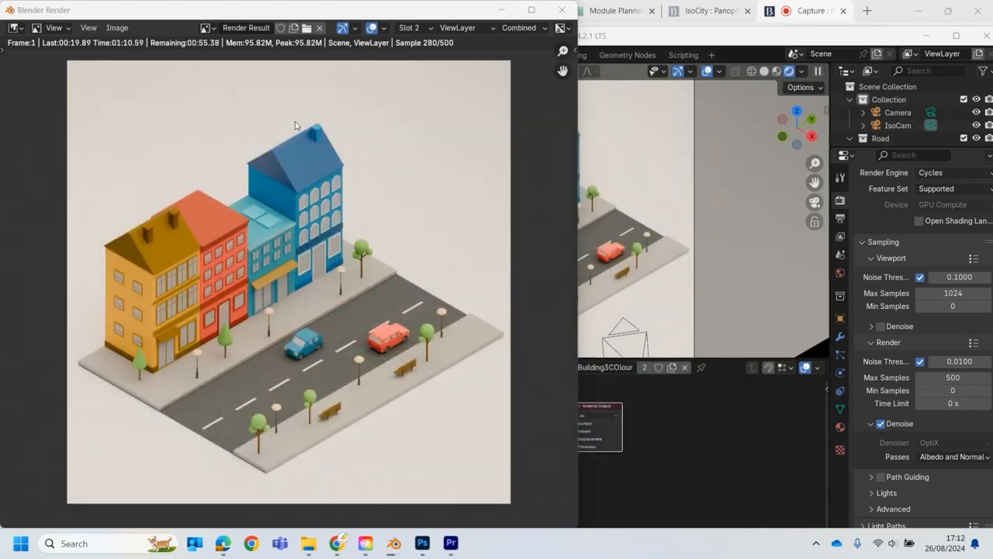
- View render result slots 1, 2 and 3, and close the render window
click(412, 28)
click(410, 43)
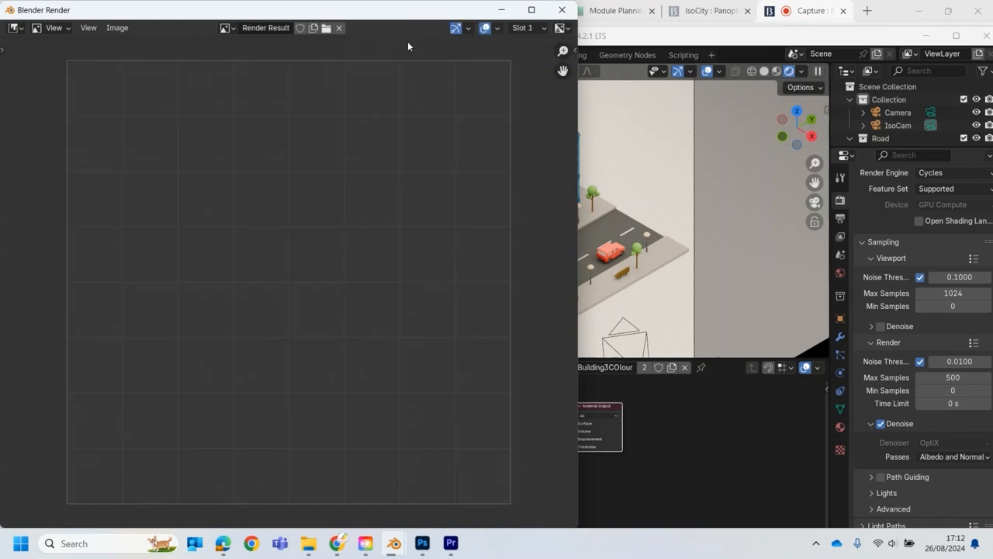
click(523, 29)
click(512, 57)
click(518, 28)
click(432, 31)
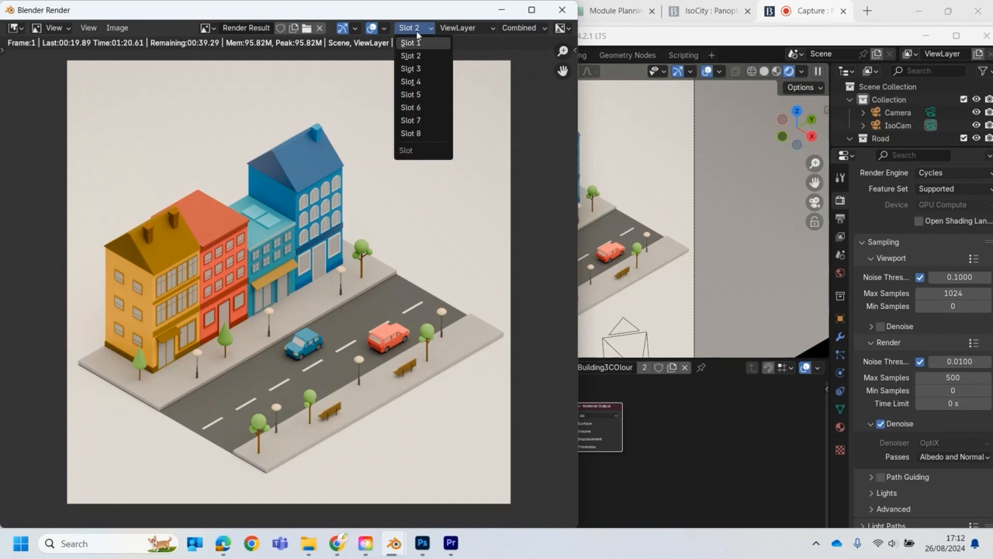
click(409, 70)
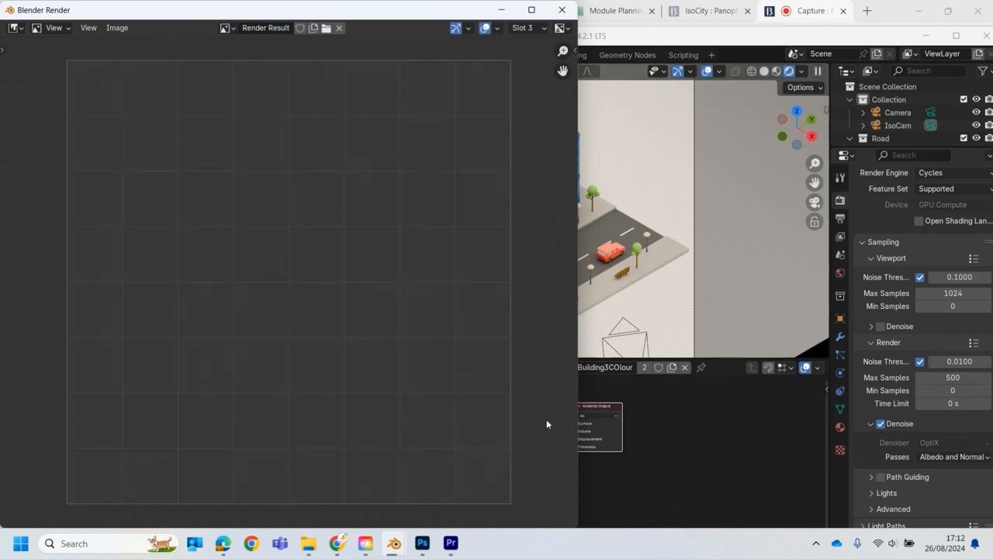
click(556, 14)
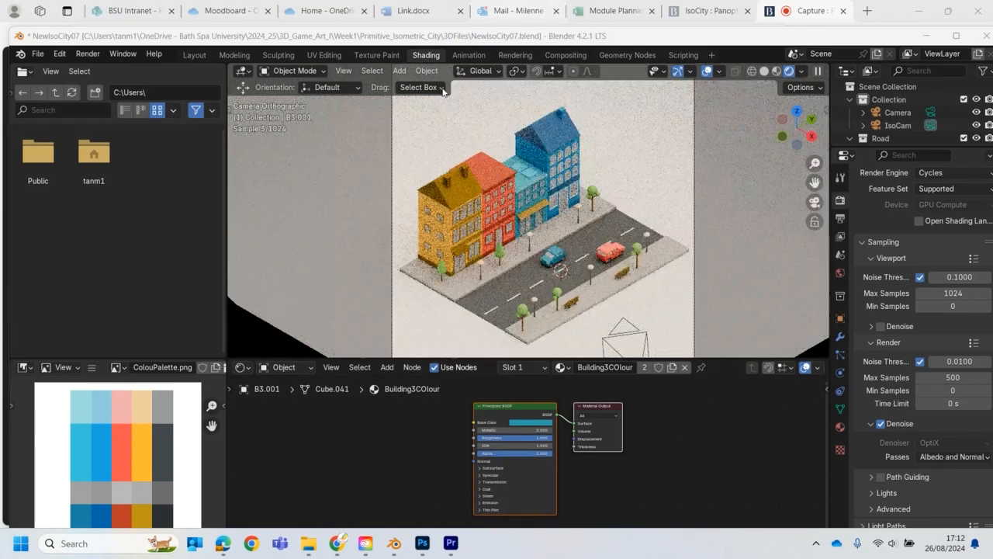